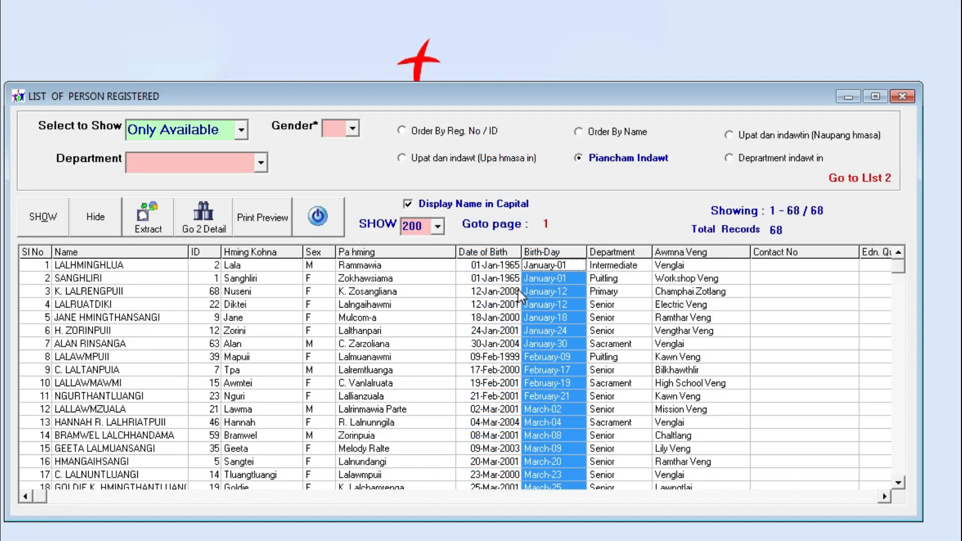
# Preview the member list for printing, then view the Intermediate and Naupang Zirtirtu department records
pyautogui.click(262, 216)
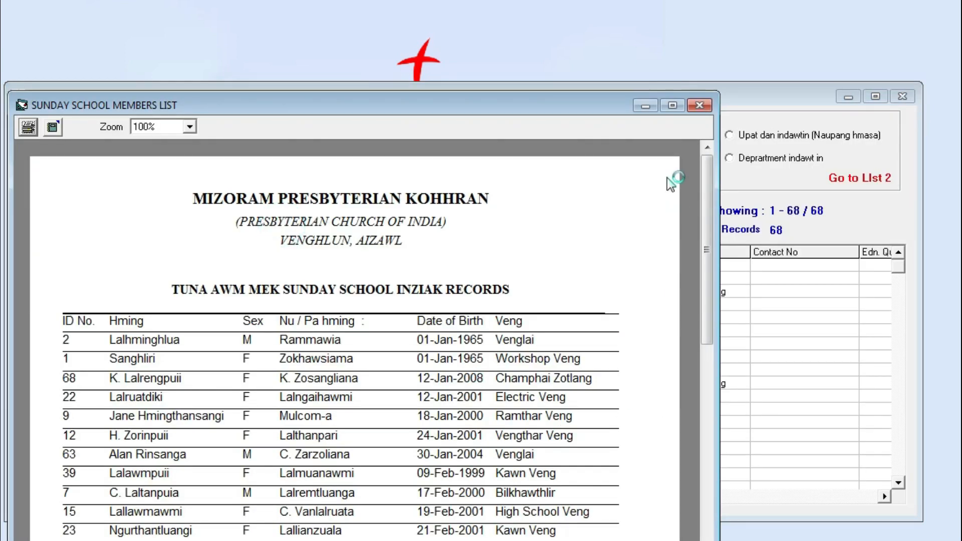
pyautogui.click(699, 107)
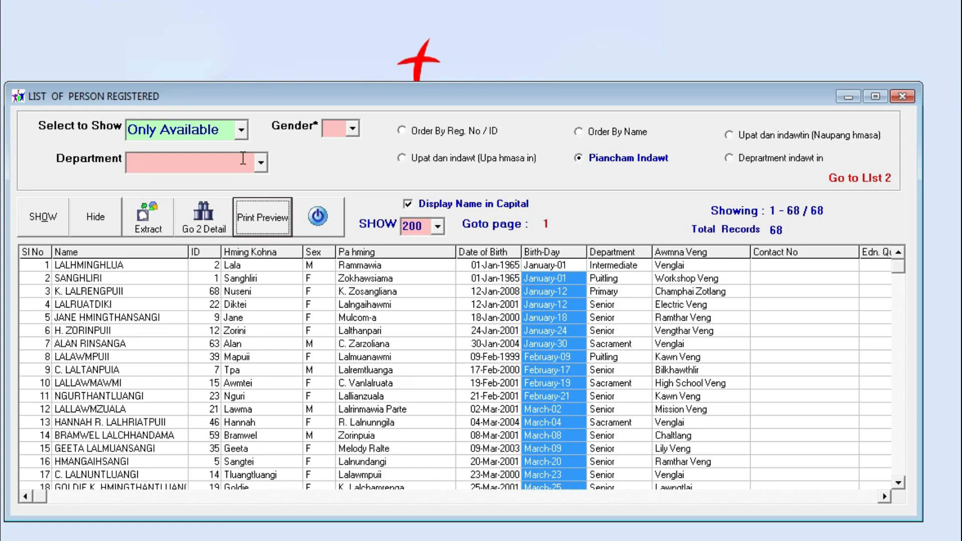
pyautogui.click(262, 162)
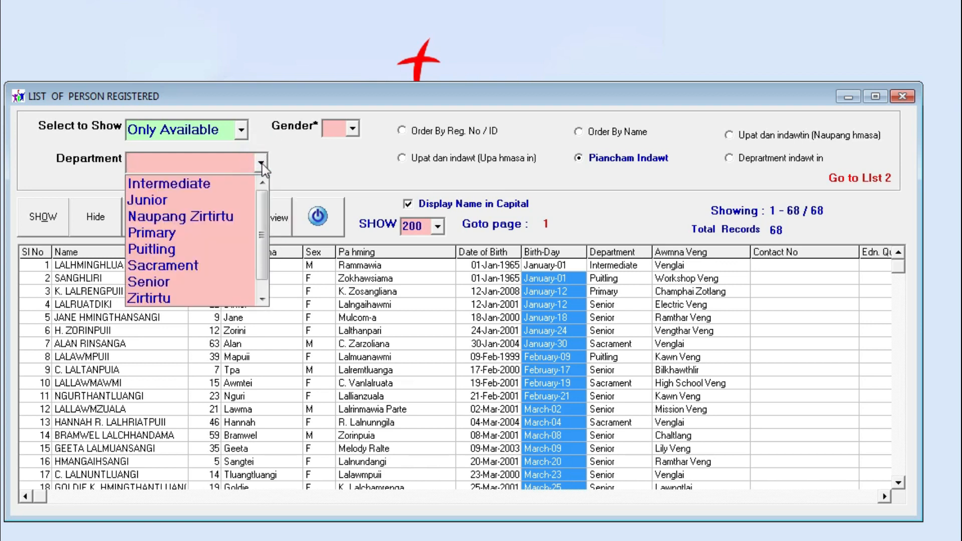
pyautogui.click(241, 186)
pyautogui.click(43, 216)
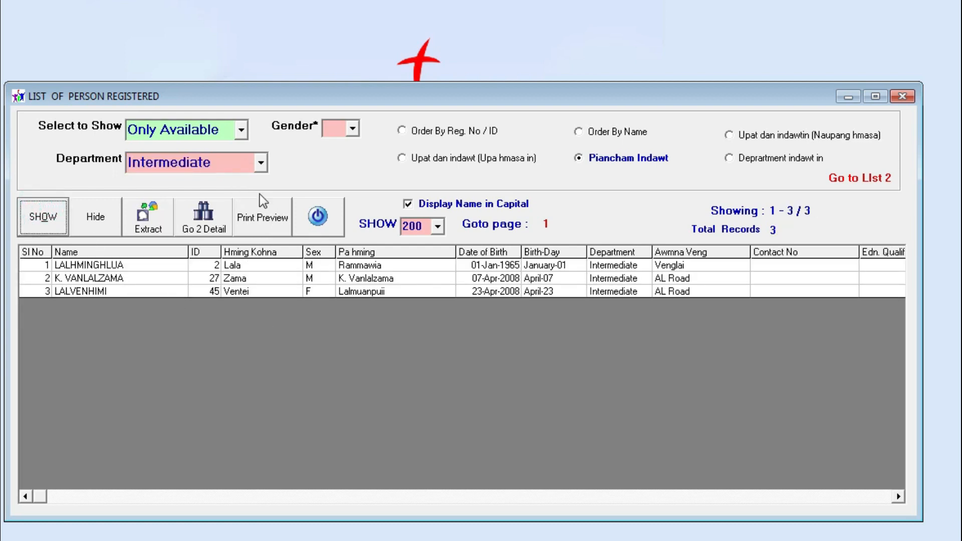
pyautogui.click(261, 162)
pyautogui.click(242, 215)
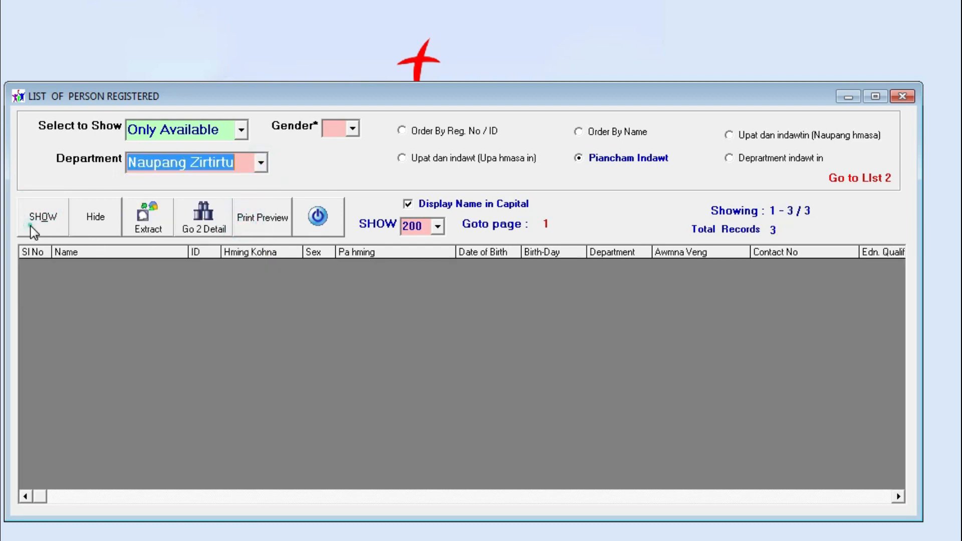
pyautogui.click(33, 230)
# Show the Senior department members sorted by name
pyautogui.click(261, 162)
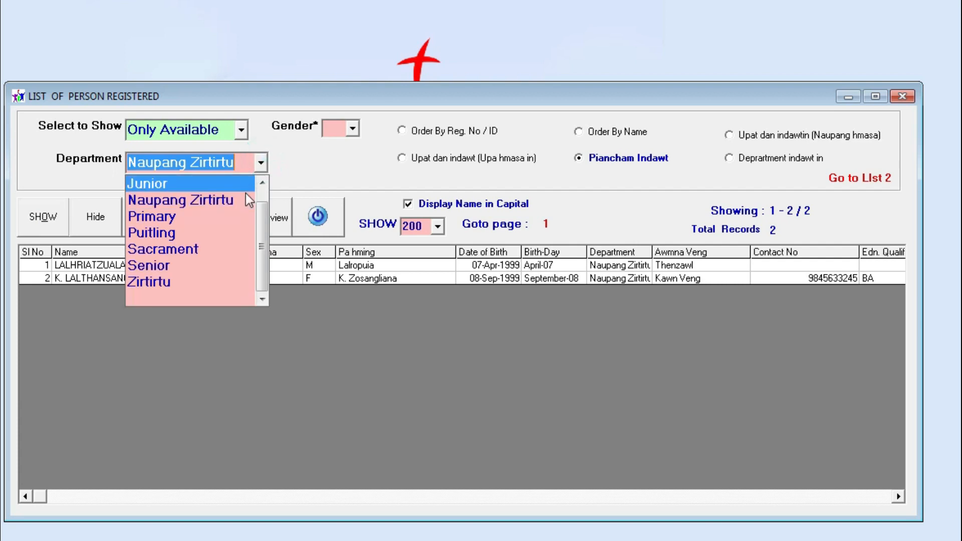
pyautogui.click(191, 266)
pyautogui.click(53, 226)
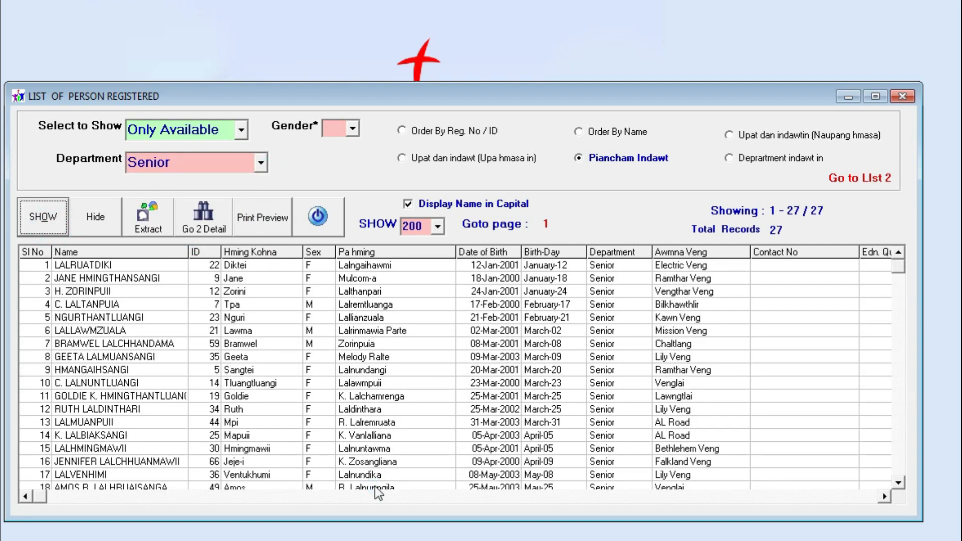
pyautogui.click(622, 133)
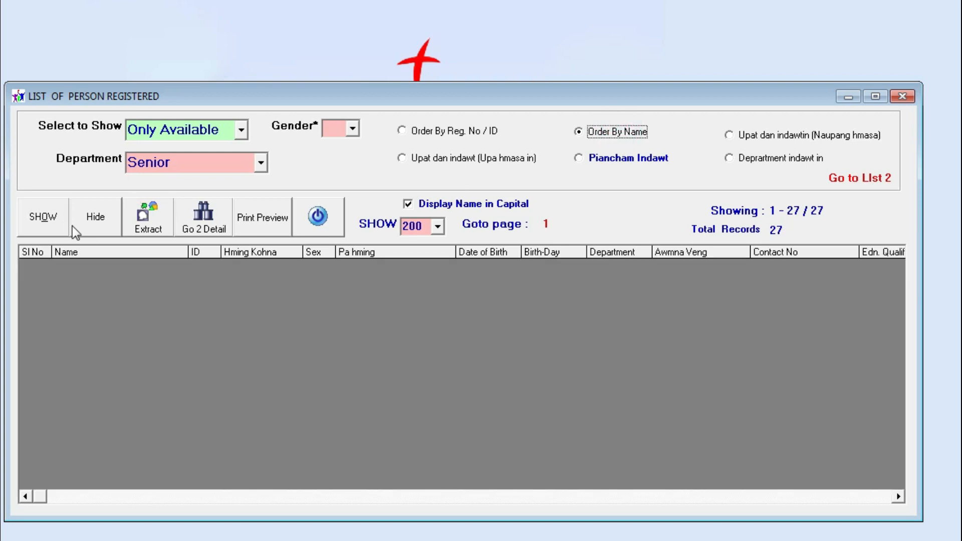
pyautogui.click(44, 214)
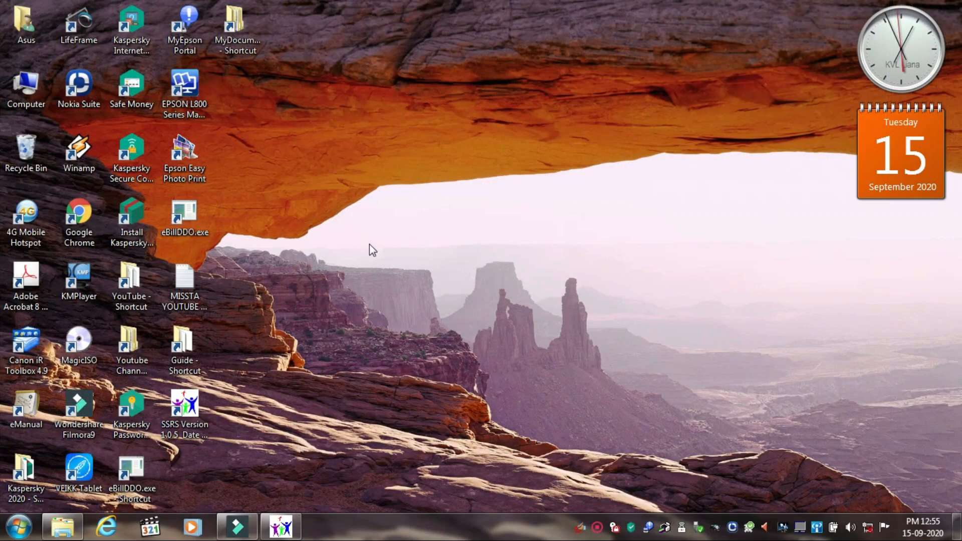
# Browse the KVL LIANA (H:) drive and look inside the Sunday School Record folder
pyautogui.doubleClick(25, 87)
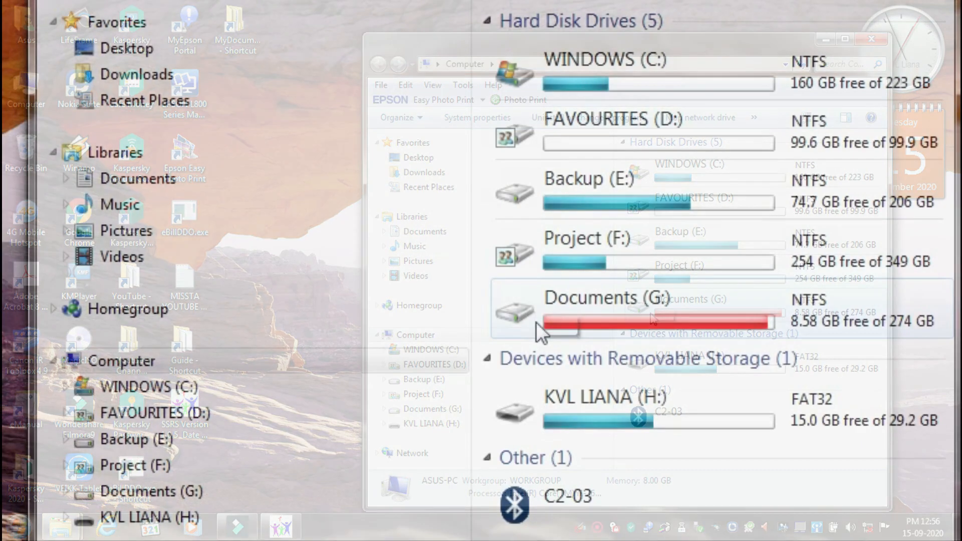
pyautogui.click(188, 519)
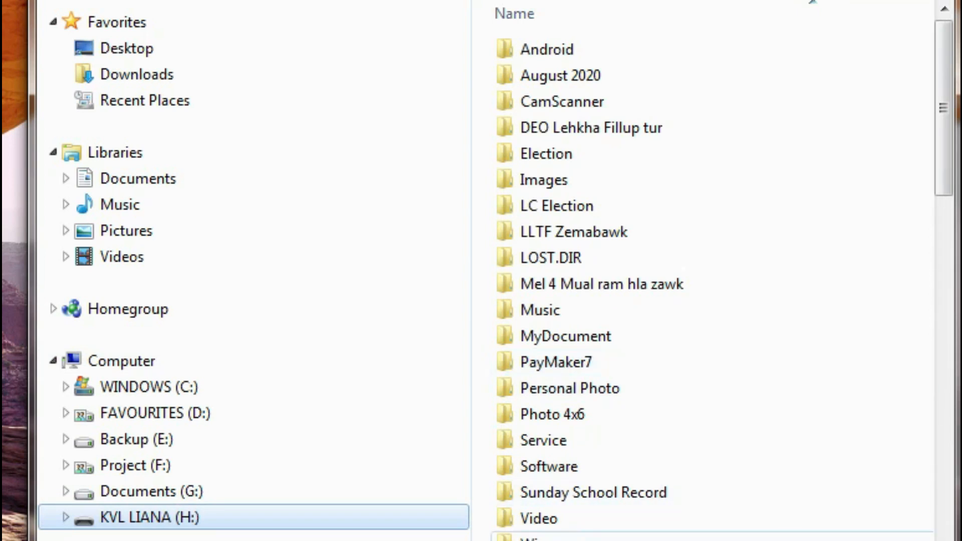
pyautogui.click(604, 497)
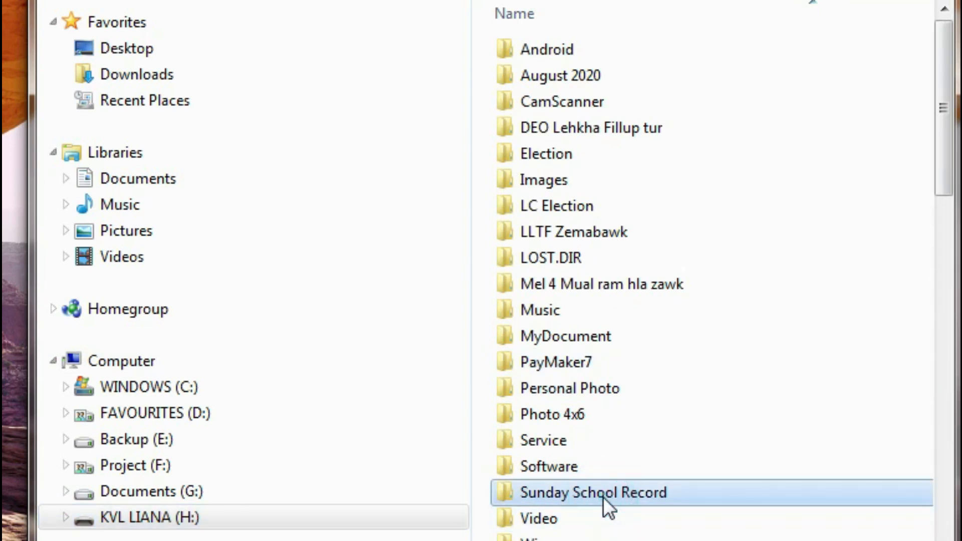
pyautogui.moveTo(942, 97); pyautogui.dragTo(938, 196)
pyautogui.doubleClick(598, 194)
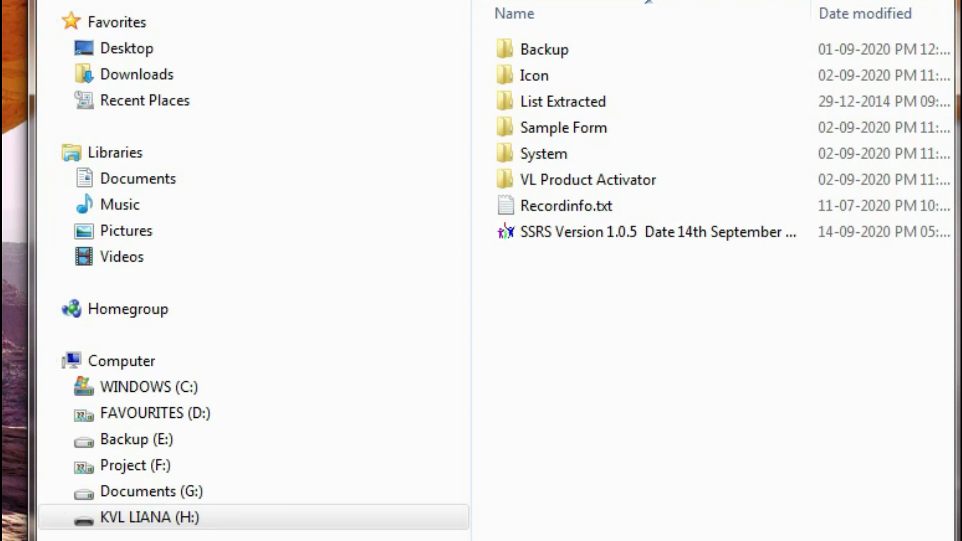
pyautogui.click(329, 42)
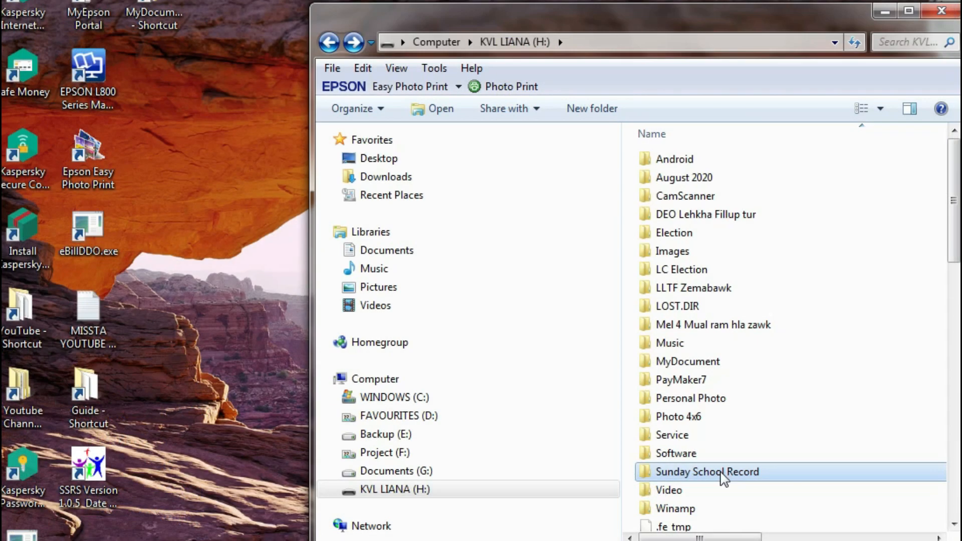
# Copy the Sunday School Record folder and open a second drives window on the left
pyautogui.rightClick(722, 473)
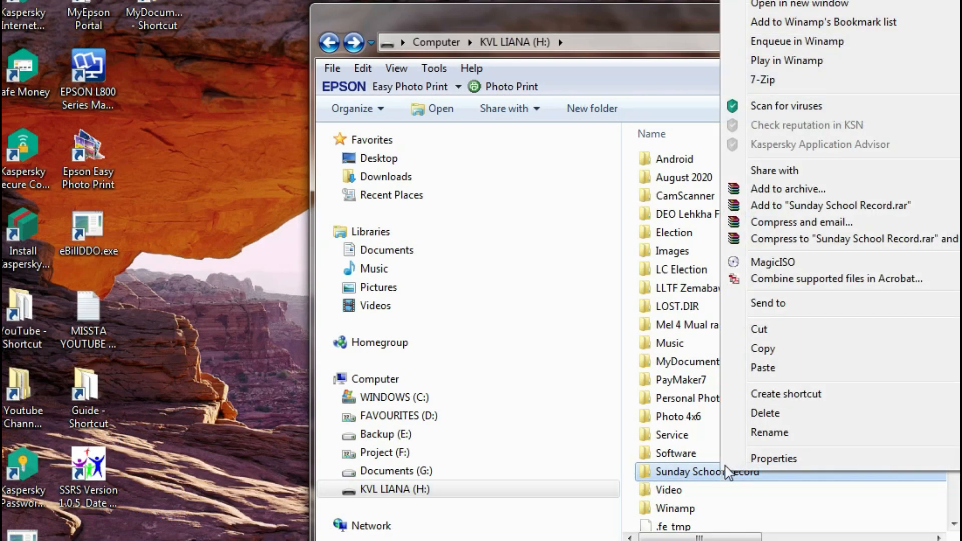
pyautogui.click(762, 349)
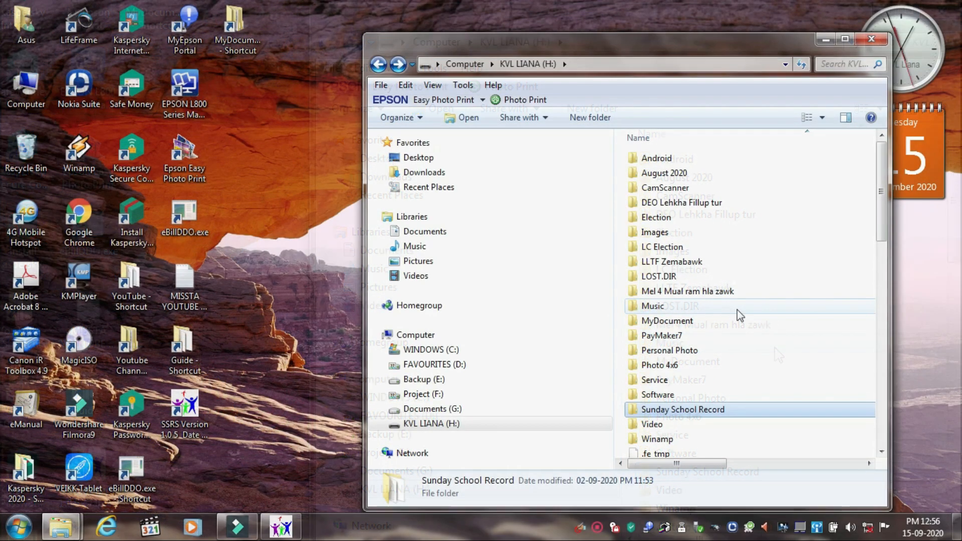
pyautogui.doubleClick(35, 92)
pyautogui.moveTo(544, 43); pyautogui.dragTo(259, 48)
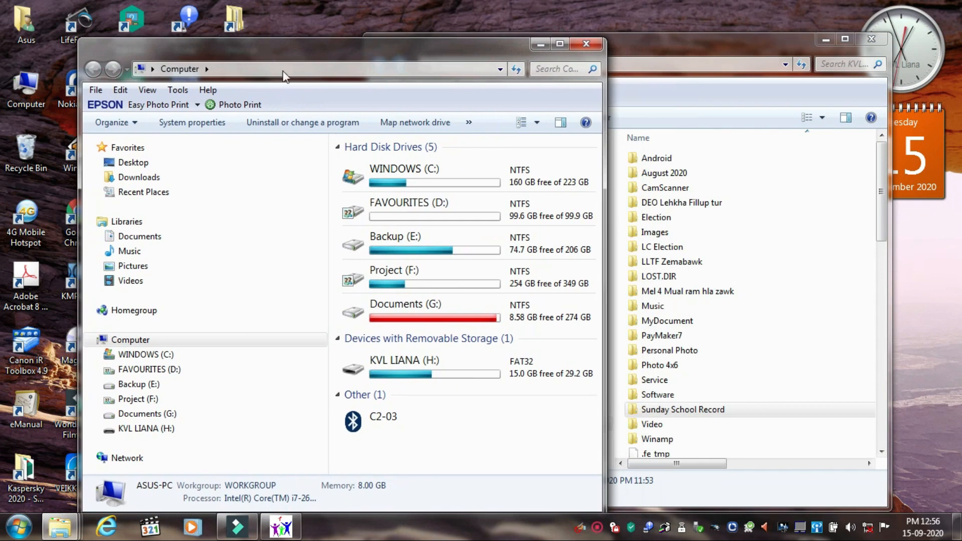
# Paste the Sunday School Record folder into the FAVOURITES (D:) drive
pyautogui.doubleClick(412, 216)
pyautogui.rightClick(461, 263)
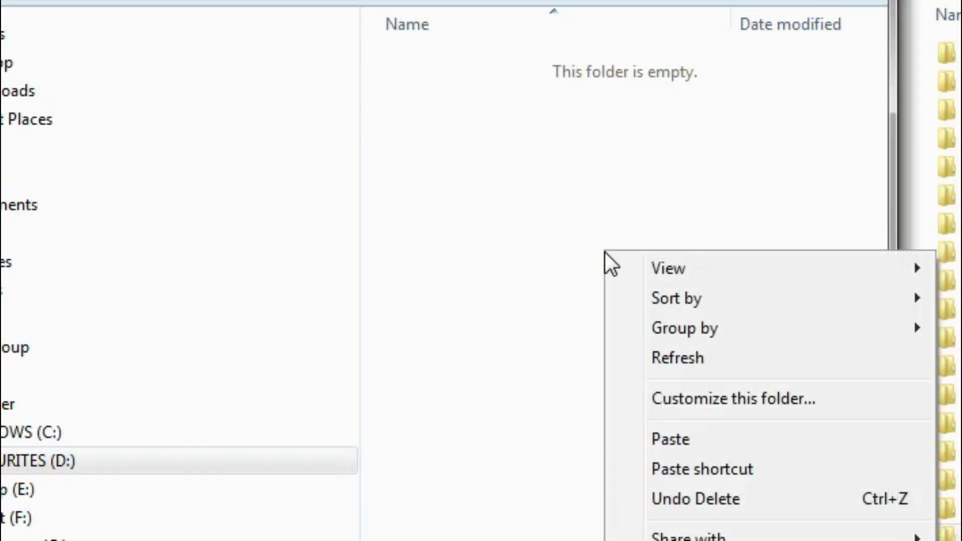
pyautogui.click(700, 430)
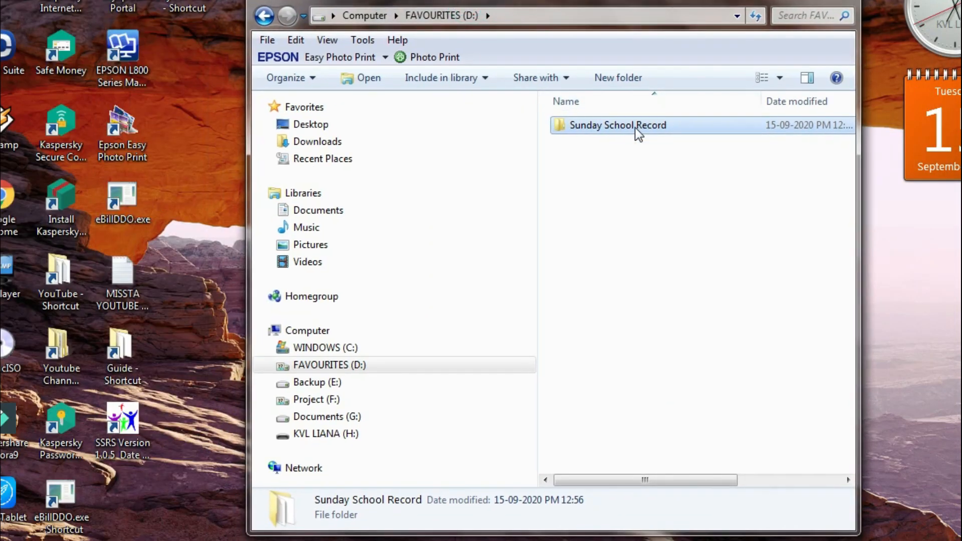
# Check the pasted folder's properties (98.0 MB) and move the D: window left
pyautogui.rightClick(635, 127)
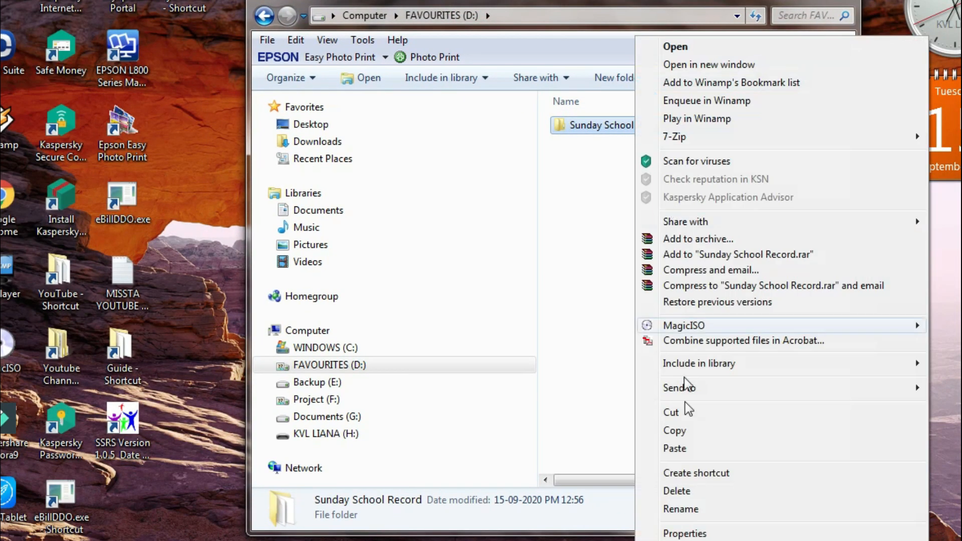
pyautogui.click(692, 533)
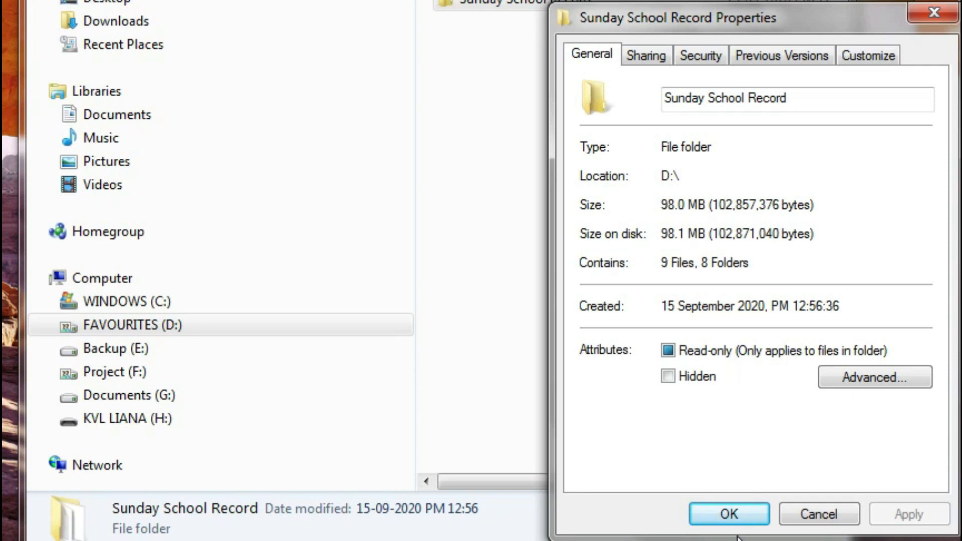
pyautogui.click(790, 511)
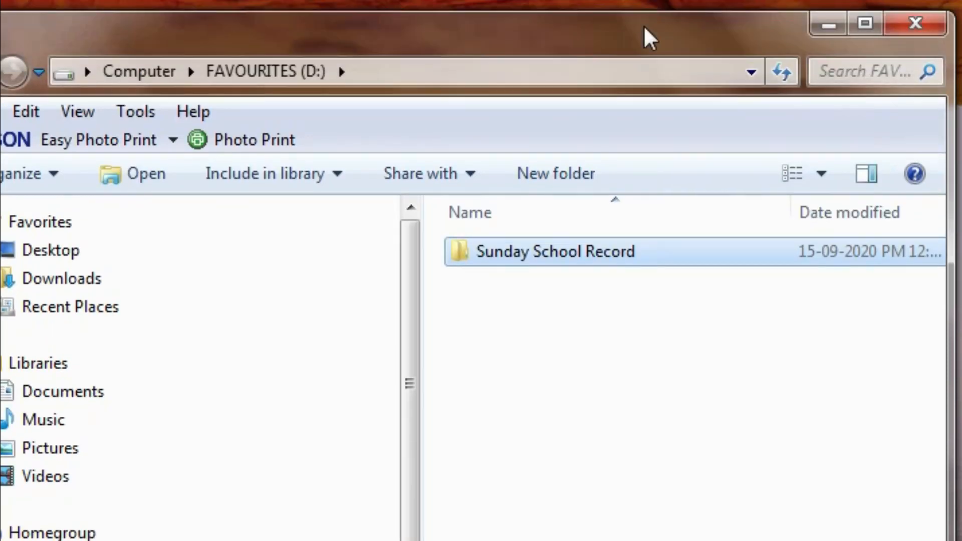
pyautogui.moveTo(640, 42); pyautogui.dragTo(610, 0)
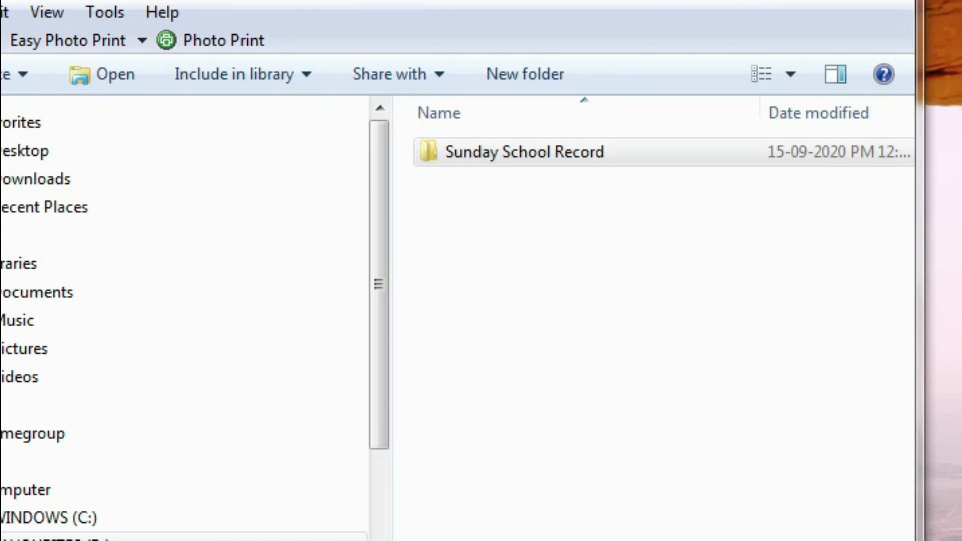
pyautogui.click(558, 458)
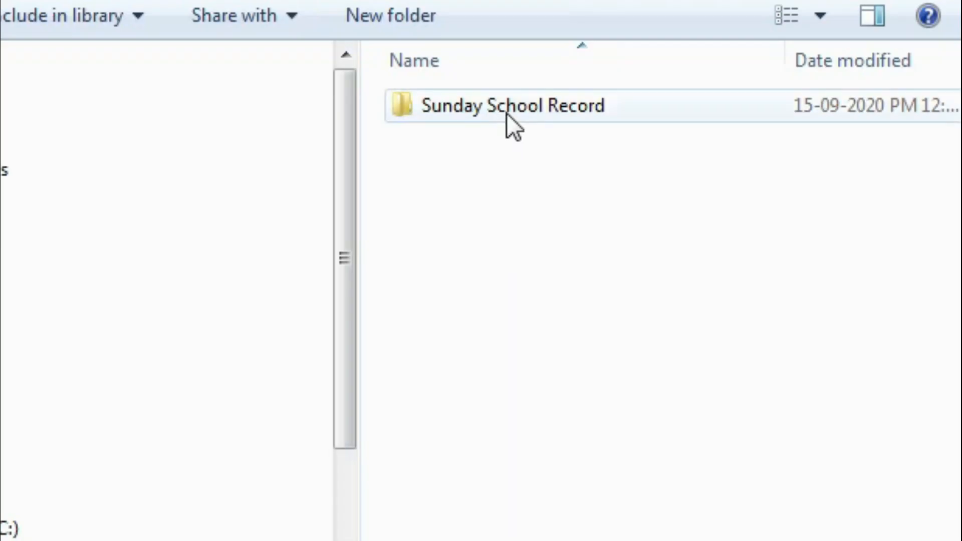
# Run setup.exe from the copied folder's VL Product Activator subfolder
pyautogui.doubleClick(507, 100)
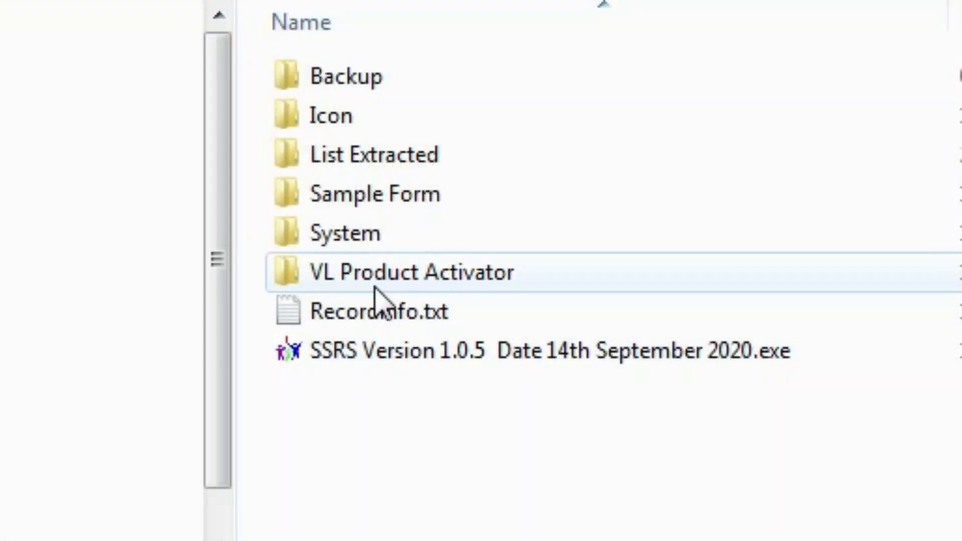
pyautogui.moveTo(377, 296)
pyautogui.doubleClick(434, 272)
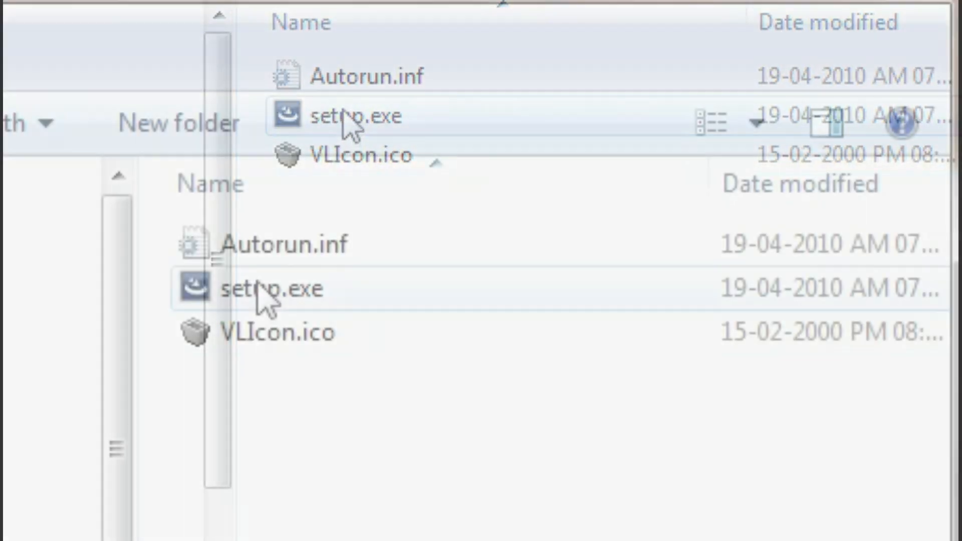
pyautogui.rightClick(258, 288)
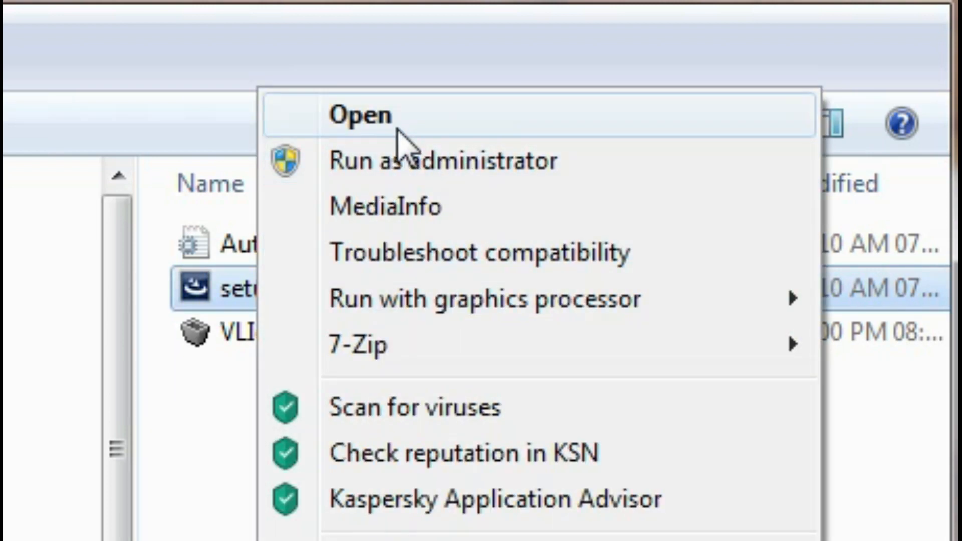
pyautogui.doubleClick(203, 287)
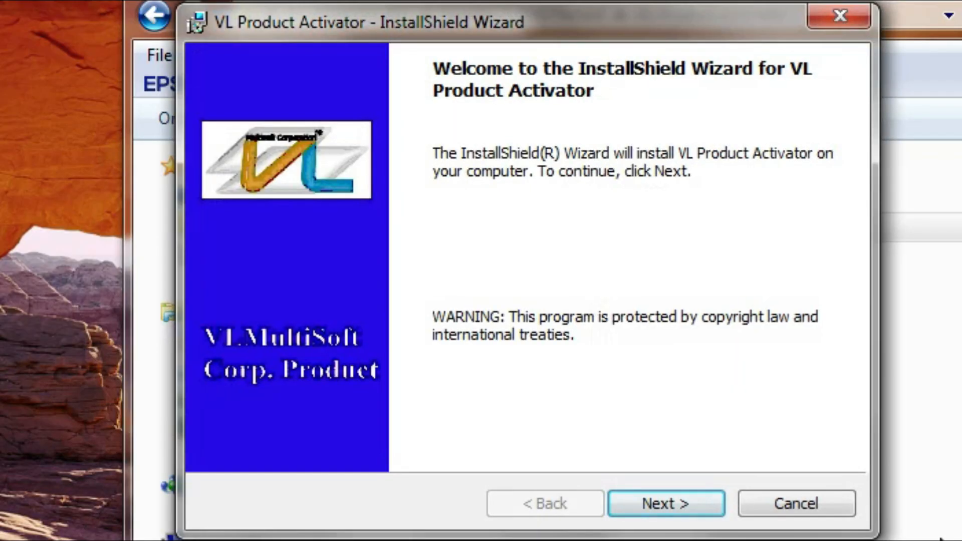
# Install VL Product Activator with the licence accepted, default user details and Complete setup
pyautogui.click(657, 507)
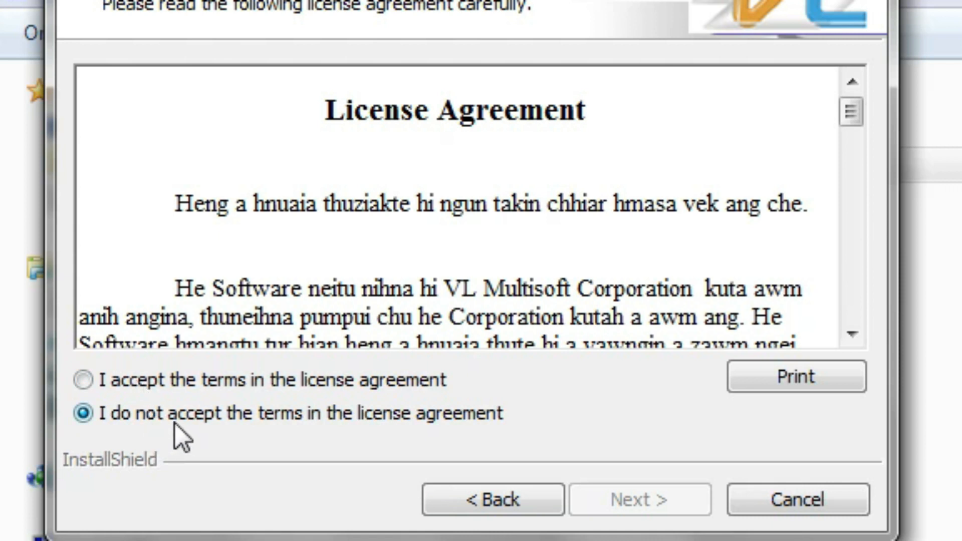
pyautogui.click(173, 387)
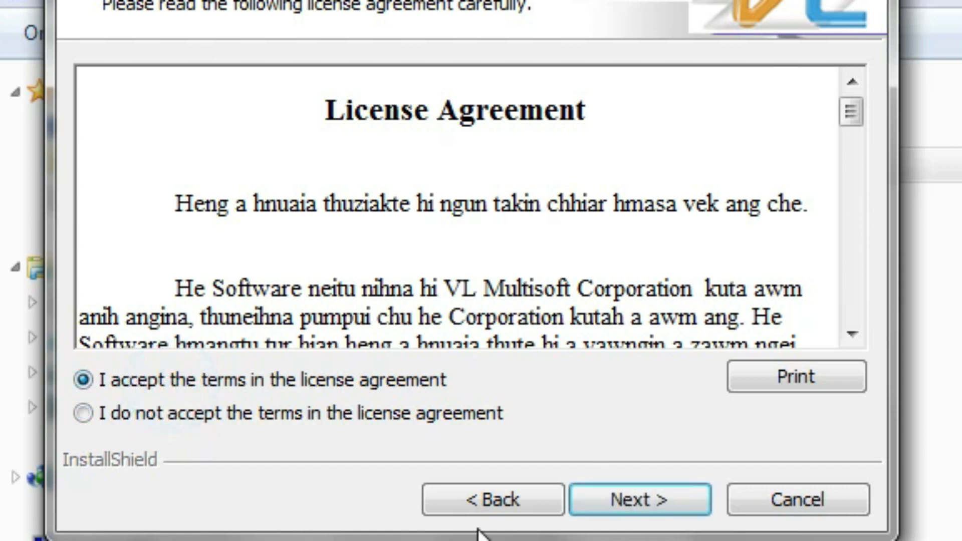
pyautogui.click(660, 500)
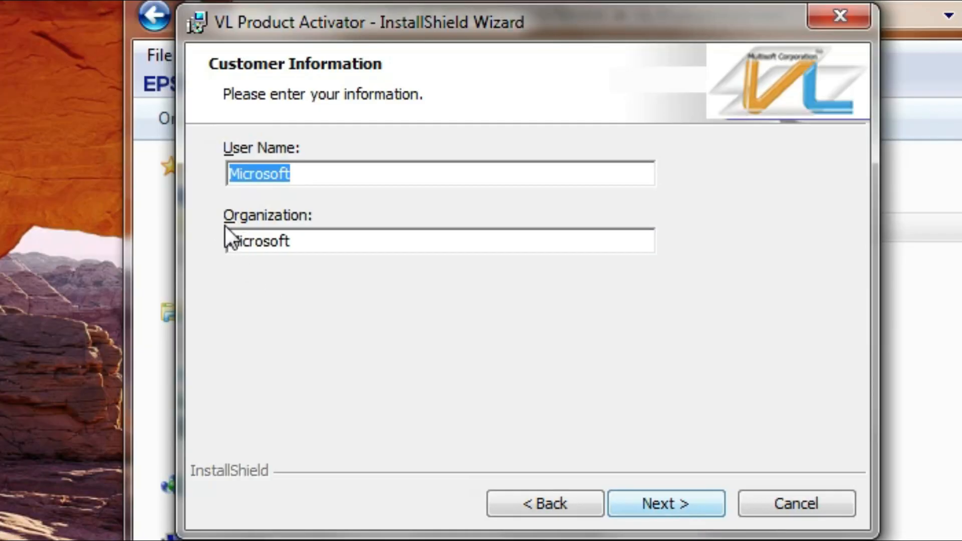
pyautogui.click(661, 502)
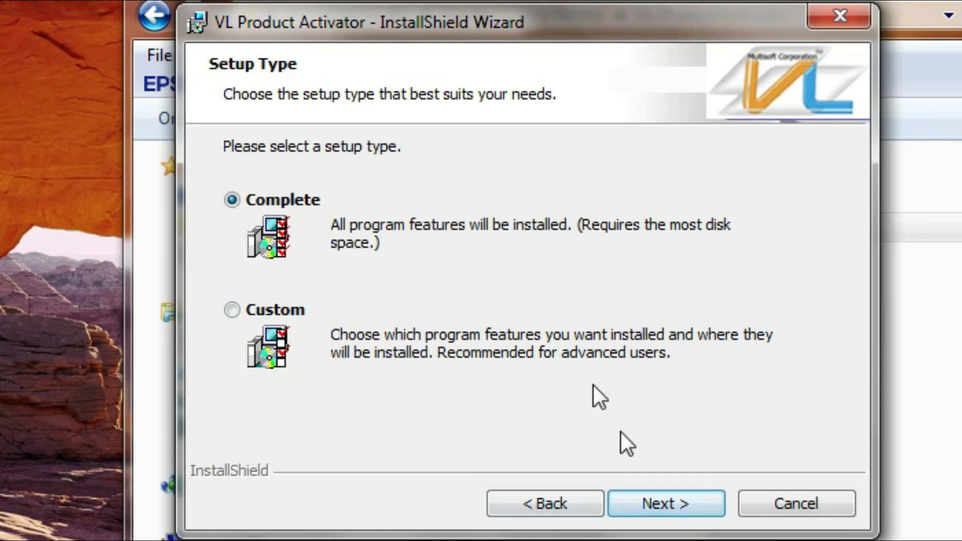
pyautogui.click(666, 501)
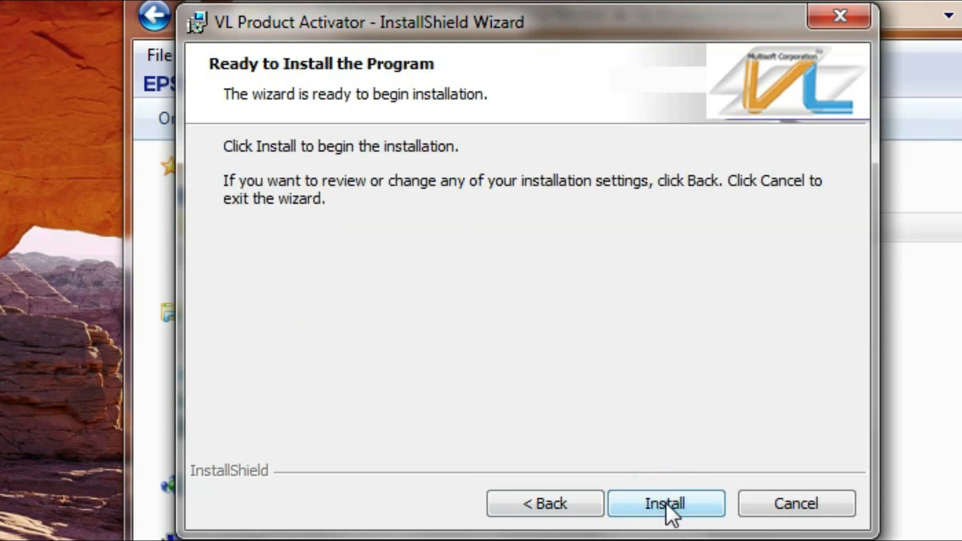
pyautogui.click(665, 502)
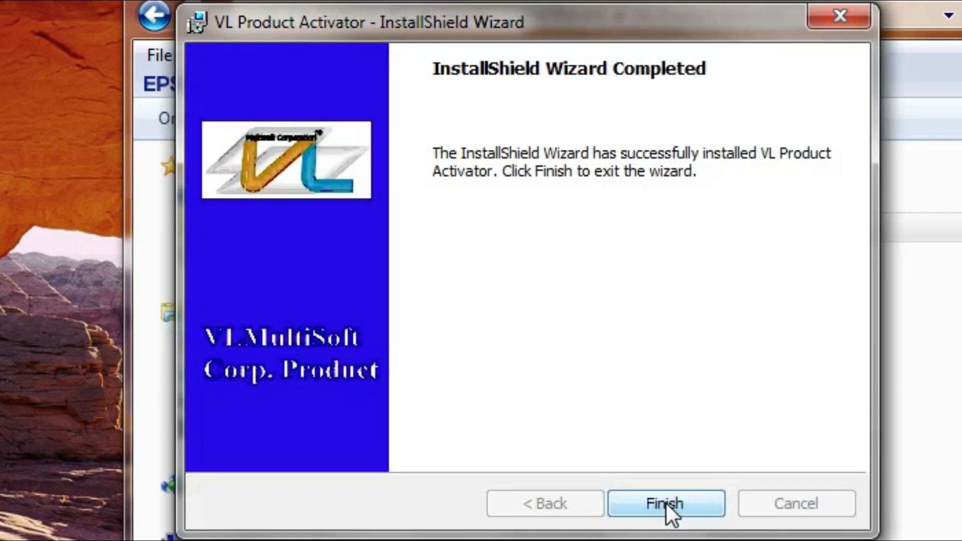
pyautogui.click(665, 503)
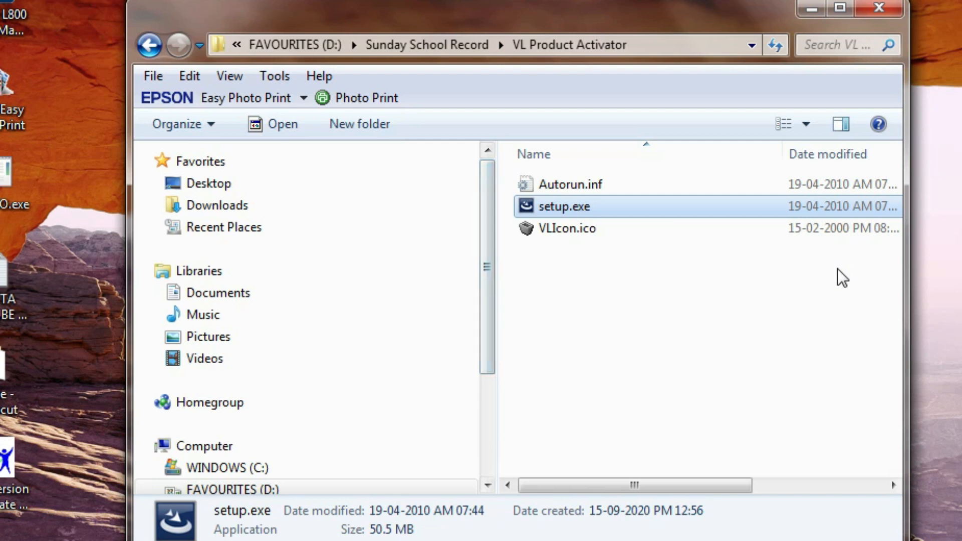
pyautogui.click(149, 45)
# Enlarge the Explorer window, switch to Large icons, and reopen Sunday School Record on D:
pyautogui.moveTo(369, 26); pyautogui.dragTo(448, 10)
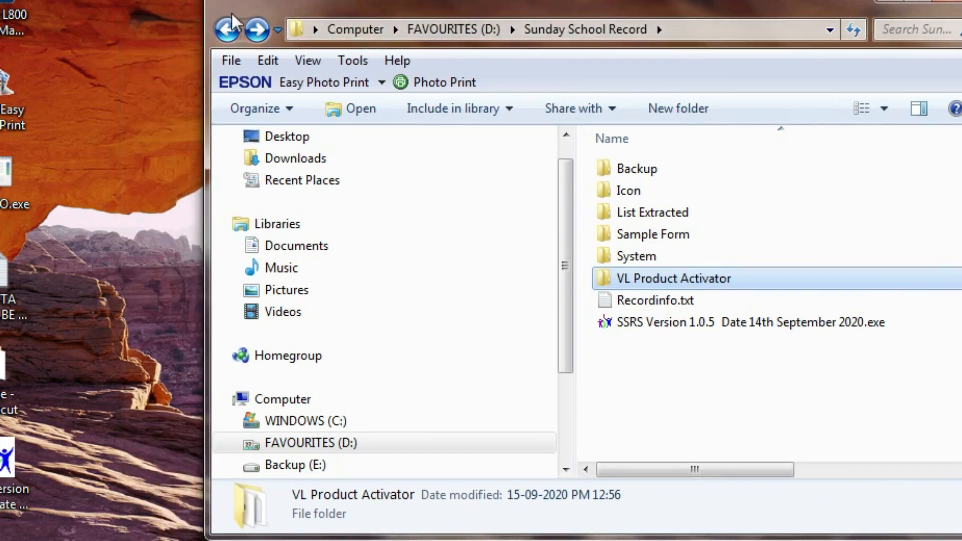
pyautogui.moveTo(204, 2); pyautogui.dragTo(105, 2)
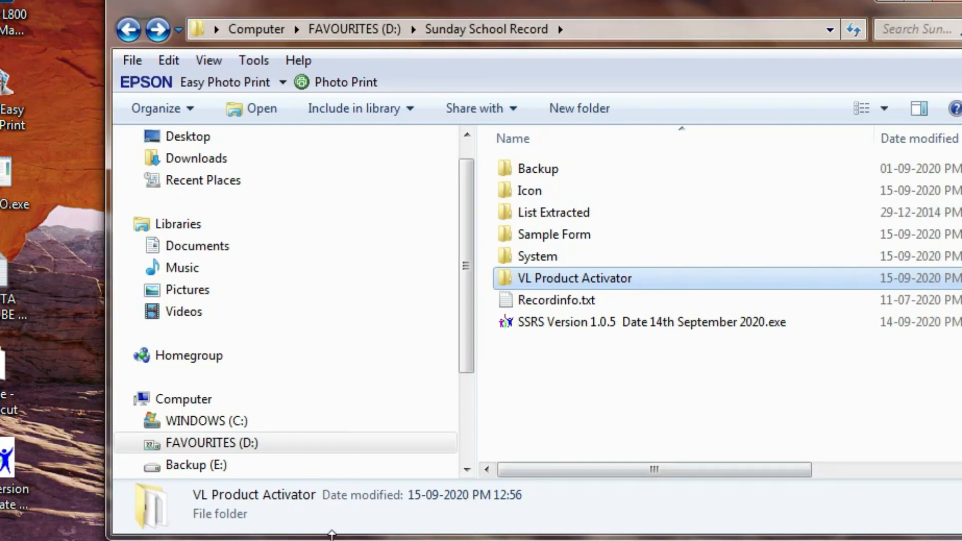
pyautogui.moveTo(343, 538); pyautogui.dragTo(343, 540)
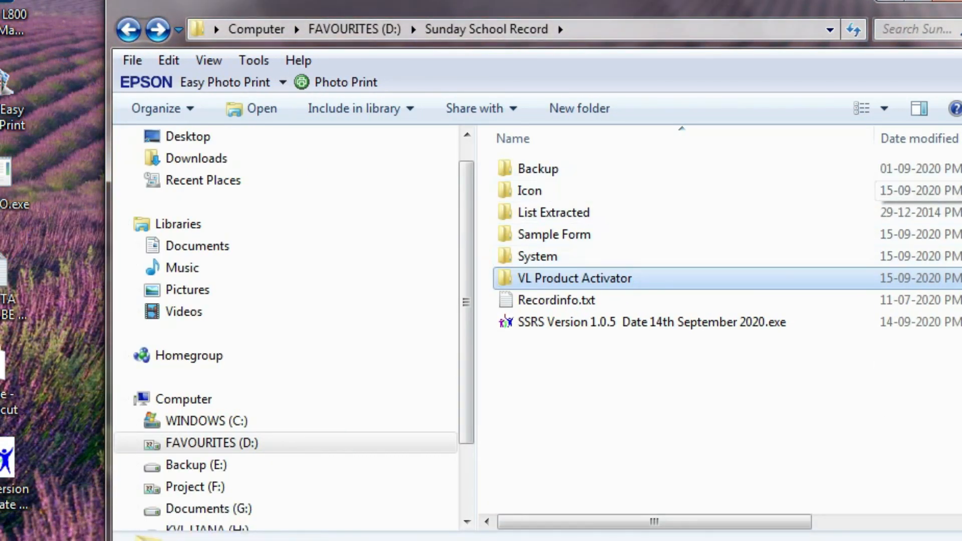
pyautogui.click(883, 104)
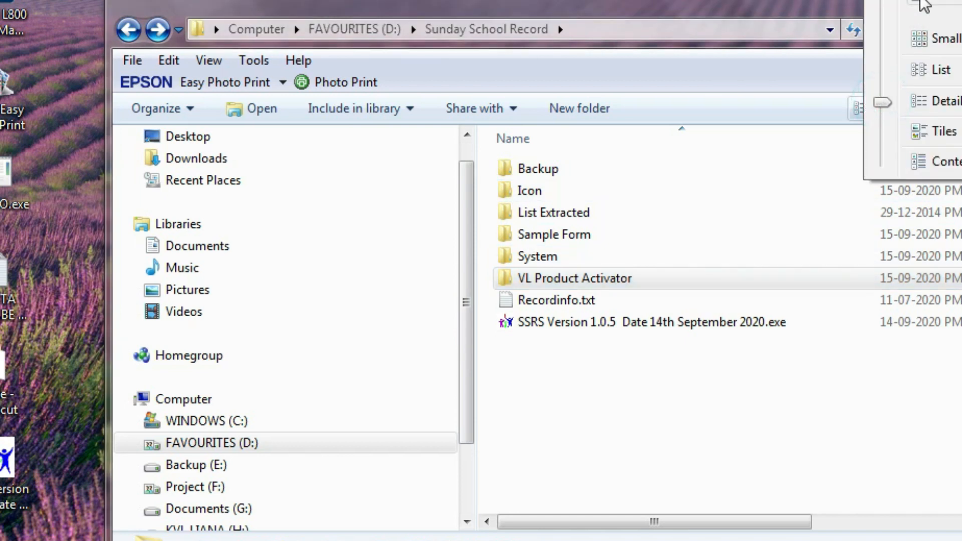
pyautogui.click(926, 1)
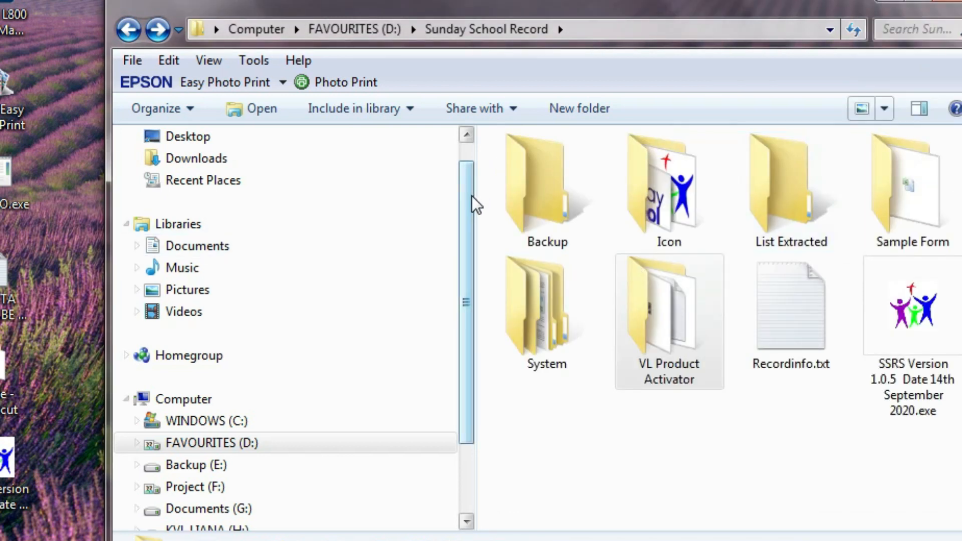
pyautogui.moveTo(475, 209); pyautogui.dragTo(332, 211)
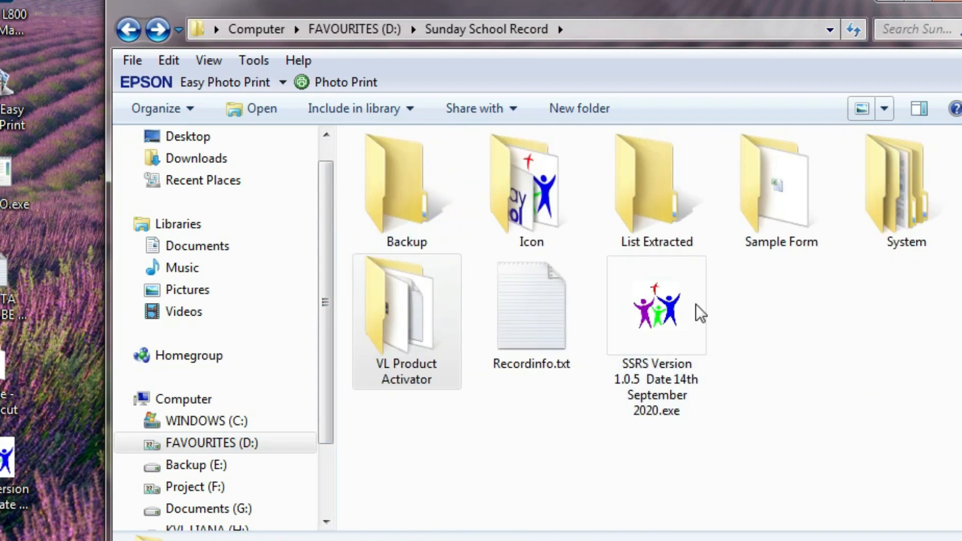
pyautogui.click(134, 30)
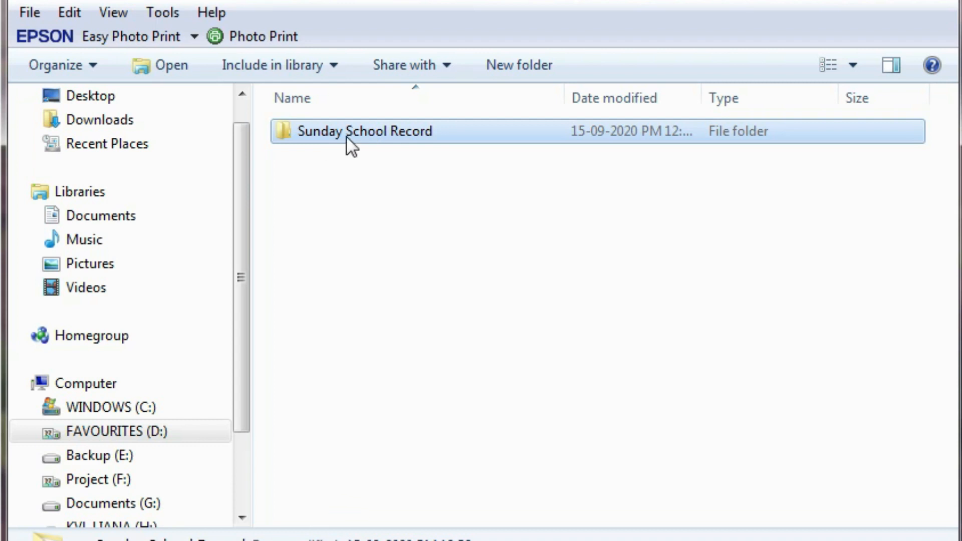
pyautogui.click(347, 136)
pyautogui.doubleClick(321, 133)
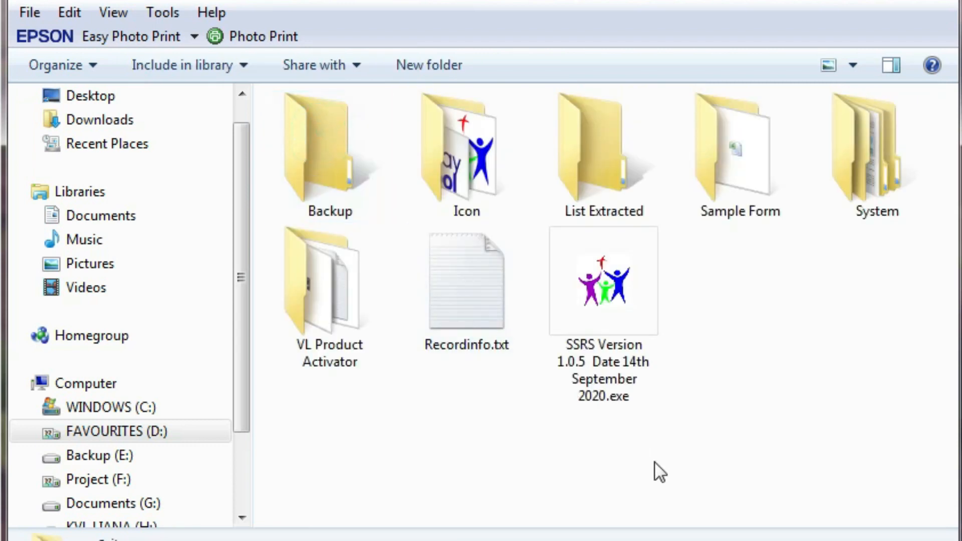
pyautogui.click(624, 350)
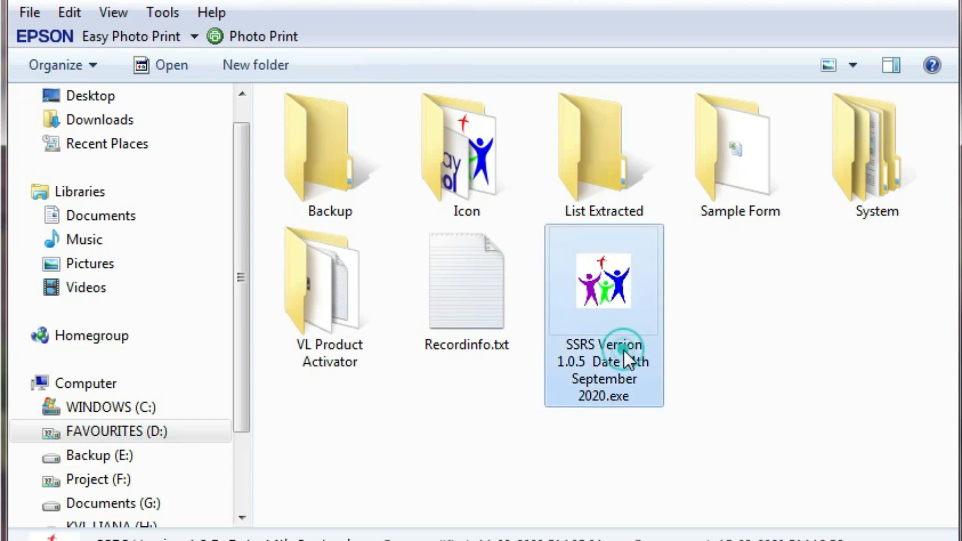
pyautogui.moveTo(655, 319)
pyautogui.moveTo(636, 270)
pyautogui.moveTo(614, 303)
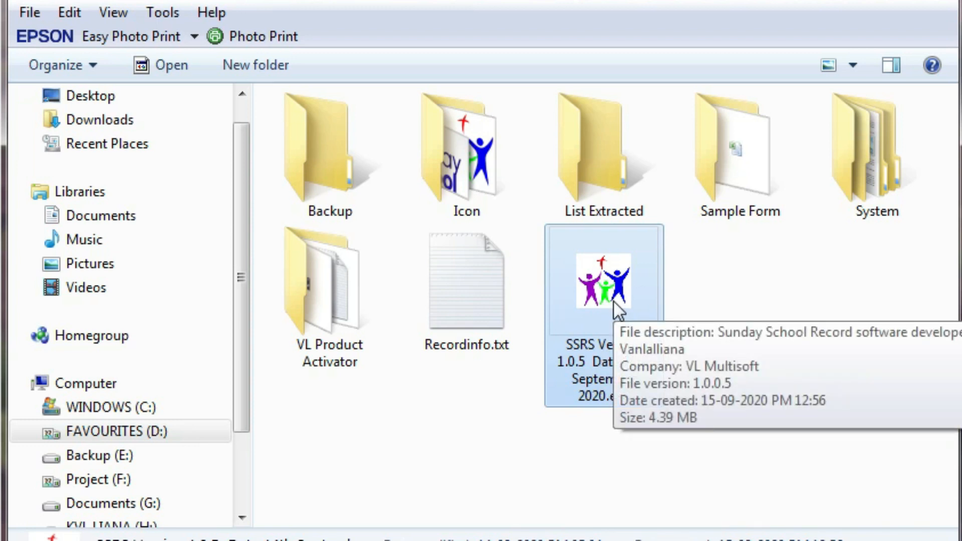
pyautogui.click(885, 153)
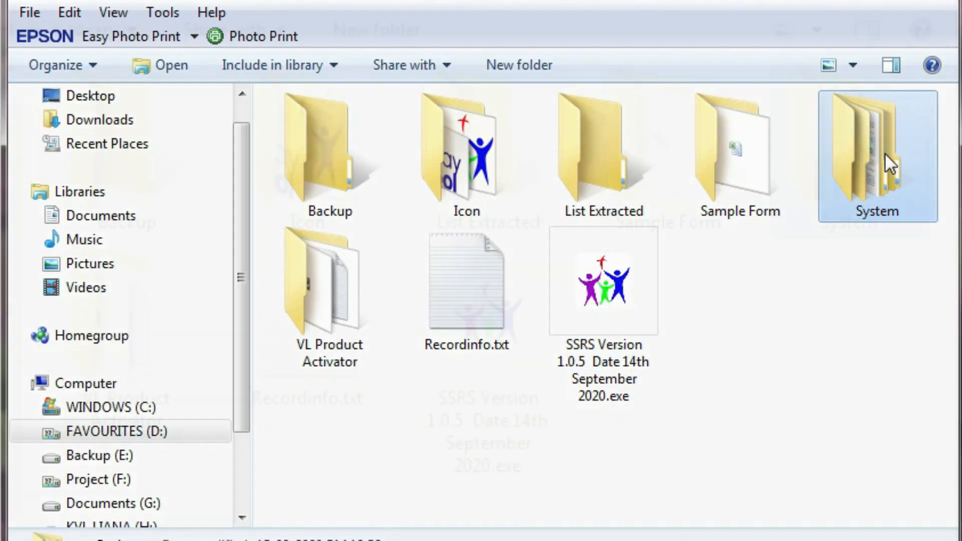
pyautogui.doubleClick(885, 152)
pyautogui.doubleClick(136, 122)
pyautogui.doubleClick(135, 125)
pyautogui.click(134, 128)
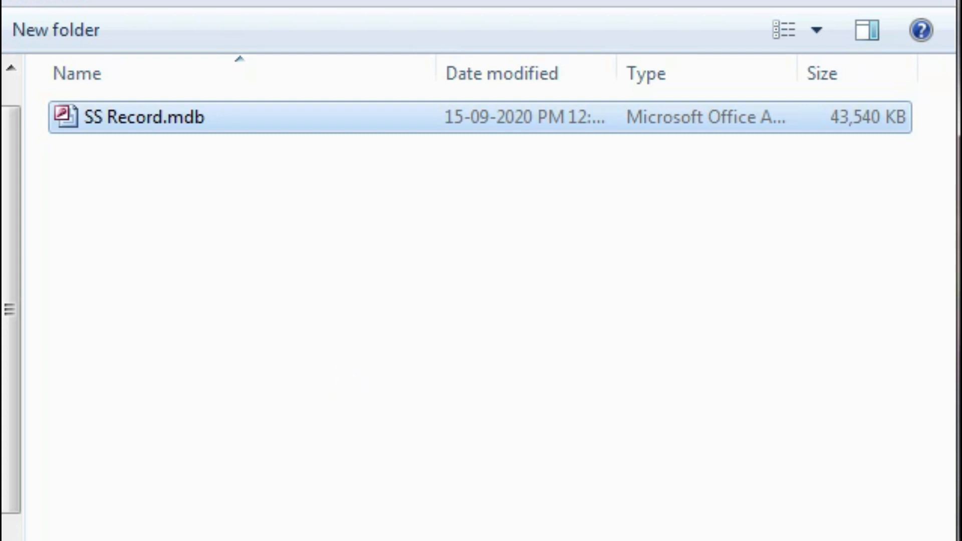
pyautogui.press('BackSpace')
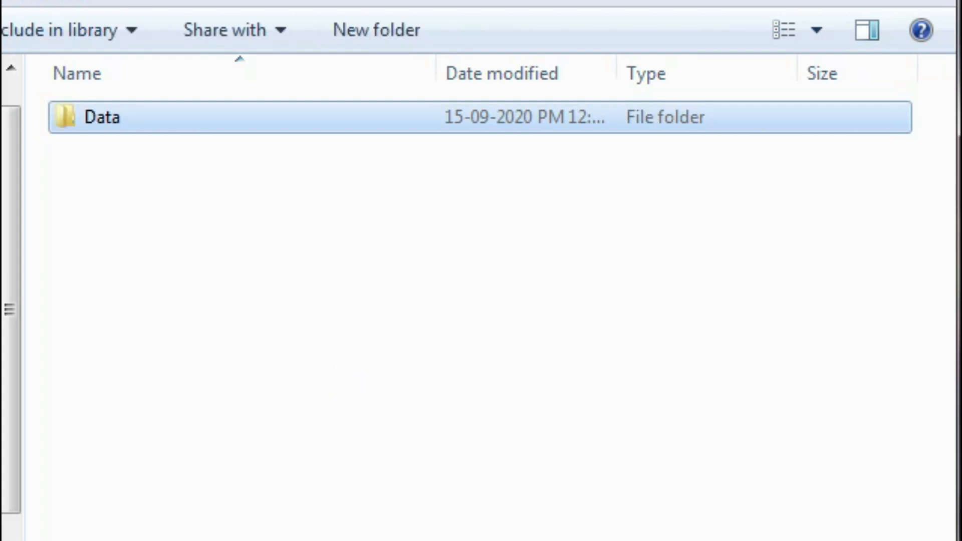
pyautogui.press('BackSpace')
pyautogui.press('BackSpace')
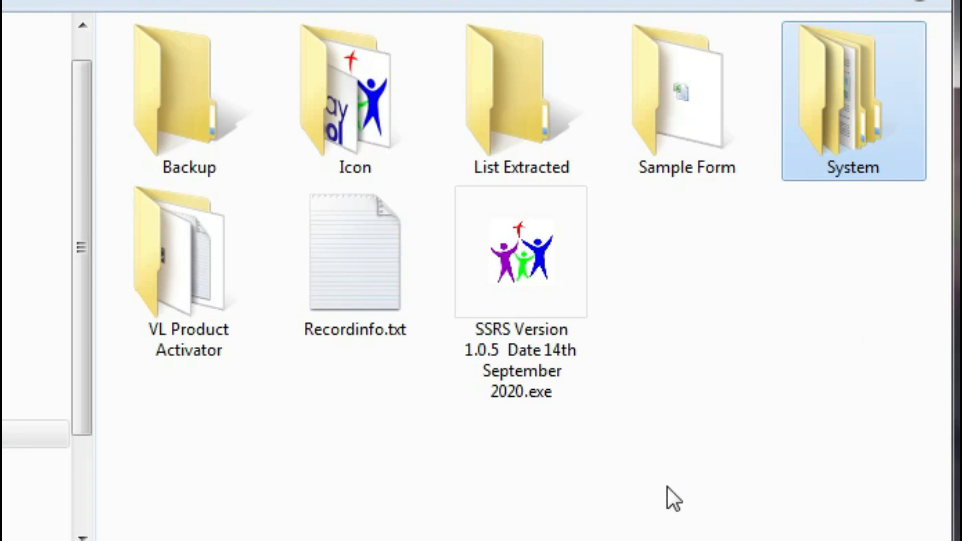
# Turn off 'Hide extensions for known file types' in Folder Options so Recordinfo.txt shows .txt
pyautogui.moveTo(847, 151)
pyautogui.click(544, 359)
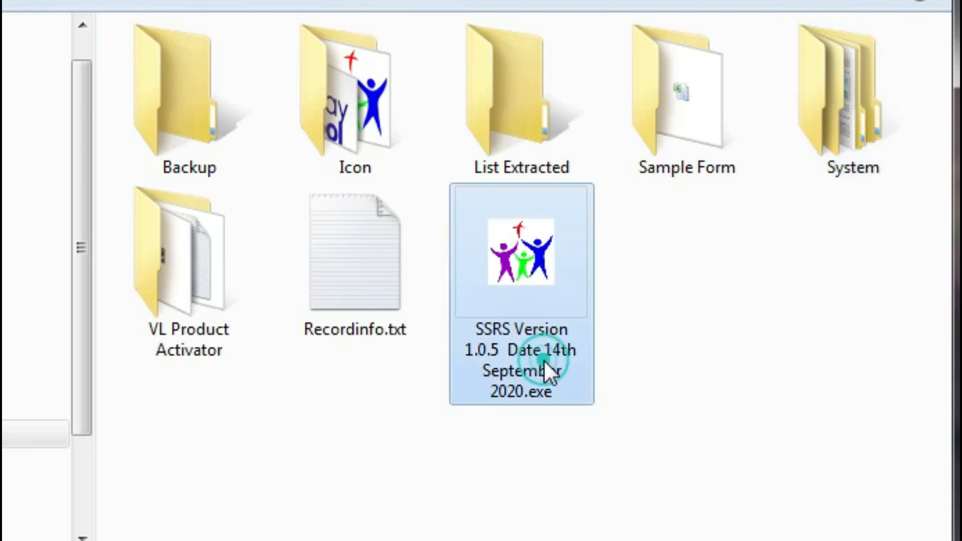
pyautogui.click(360, 275)
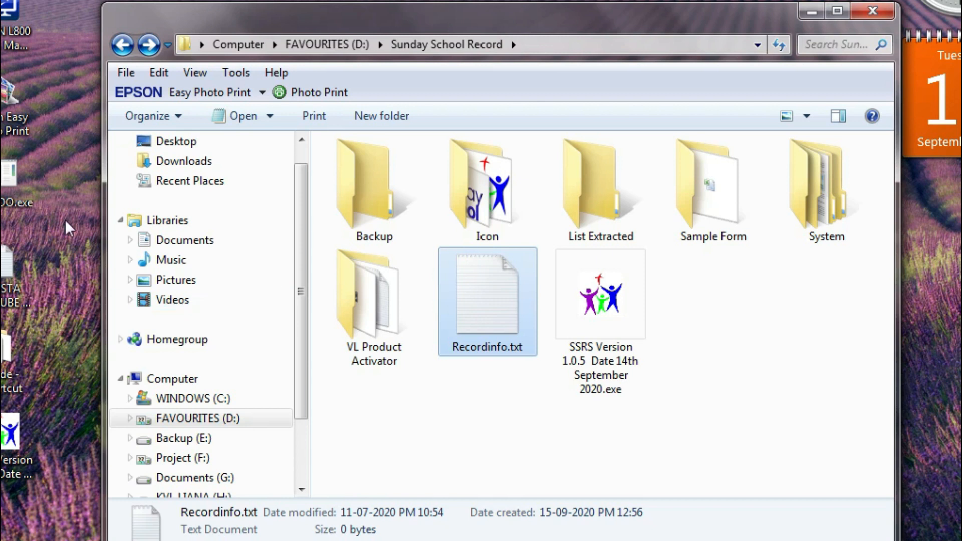
pyautogui.click(175, 117)
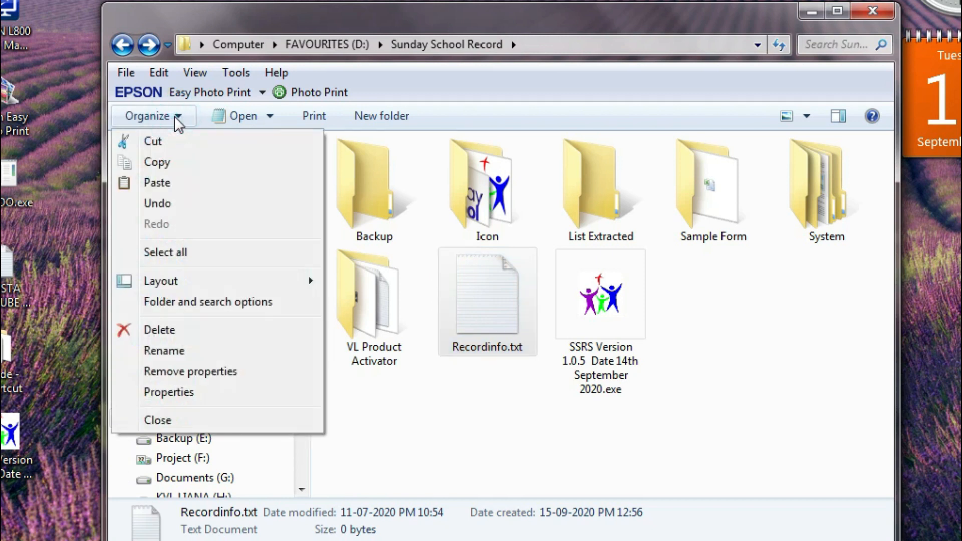
pyautogui.click(209, 301)
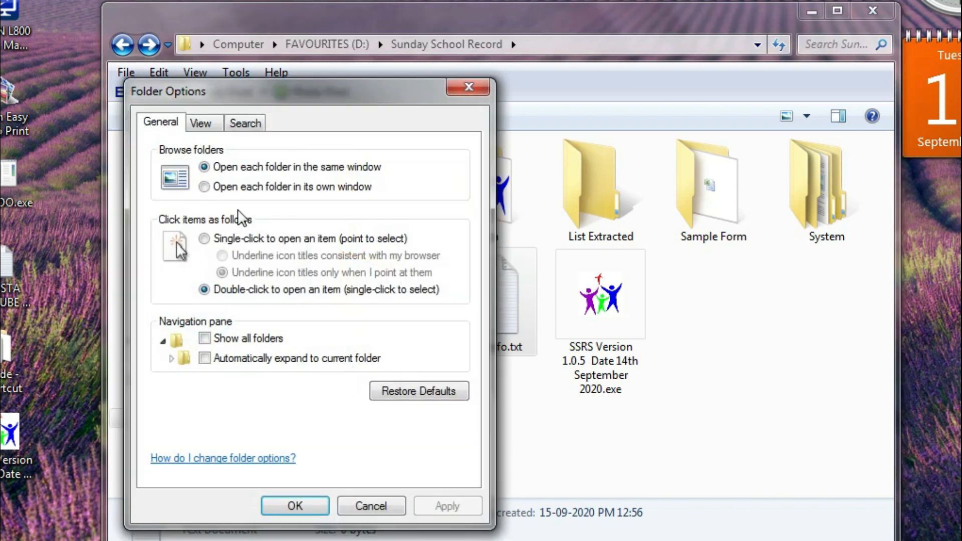
pyautogui.click(216, 124)
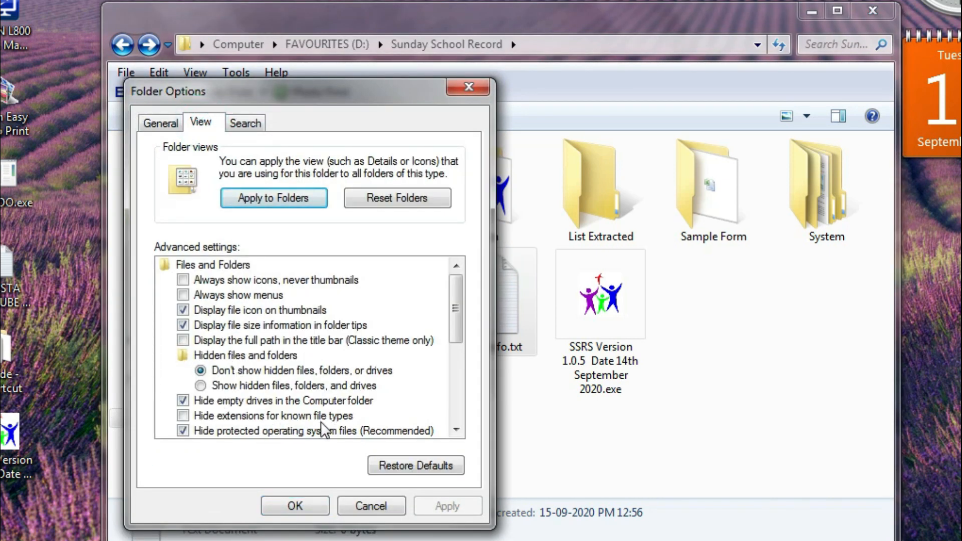
pyautogui.click(306, 506)
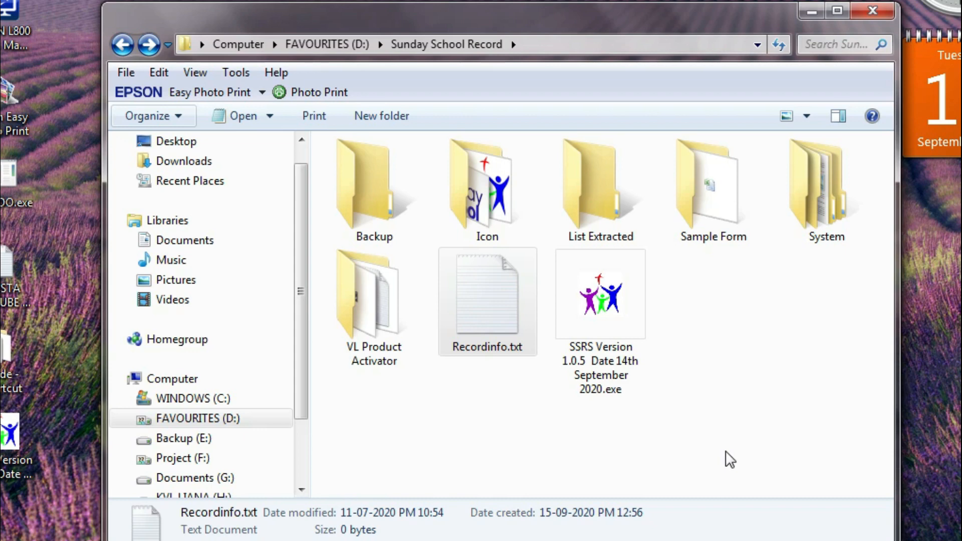
pyautogui.click(491, 328)
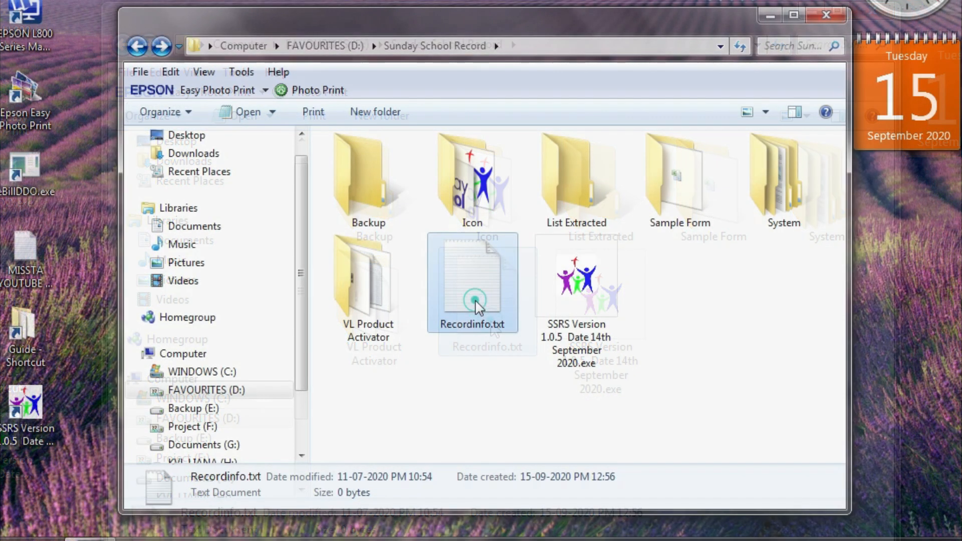
pyautogui.doubleClick(475, 306)
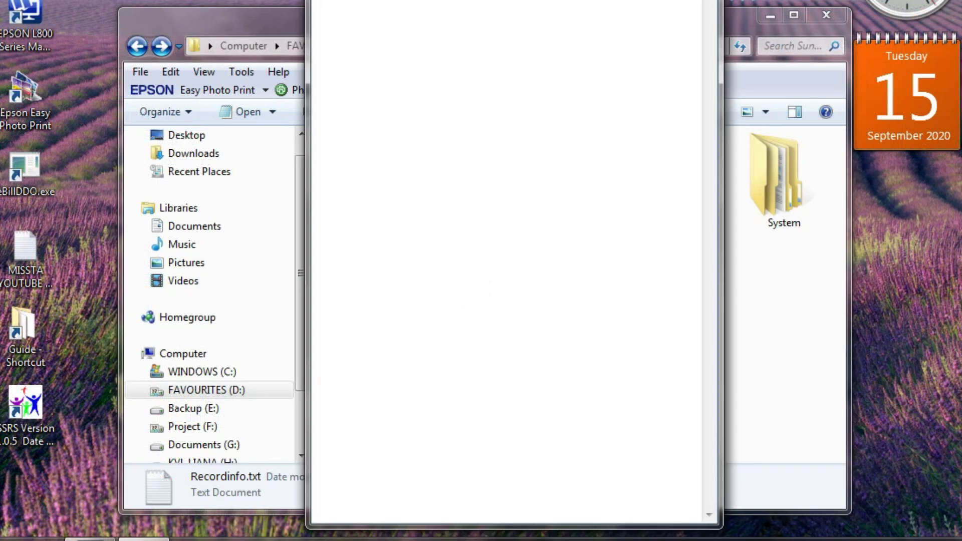
pyautogui.rightClick(457, 282)
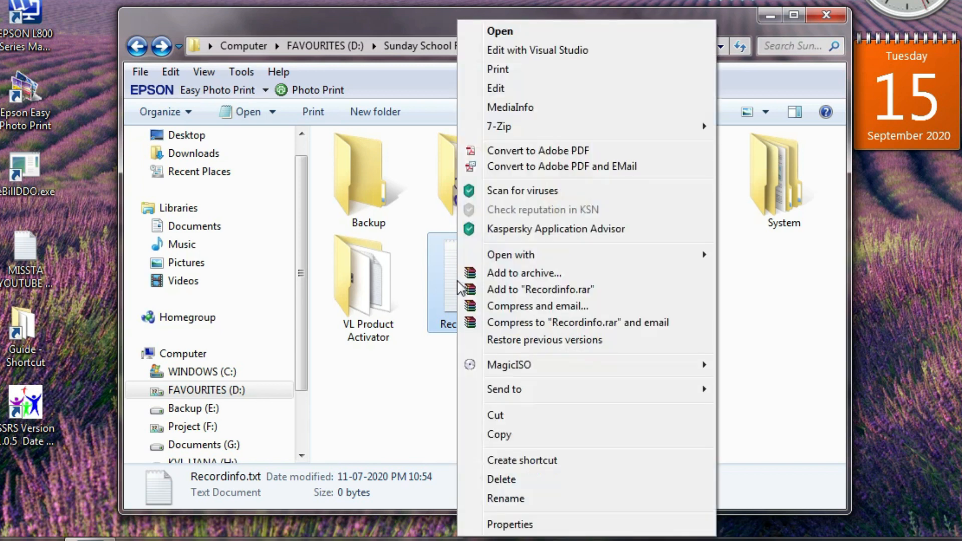
pyautogui.click(526, 31)
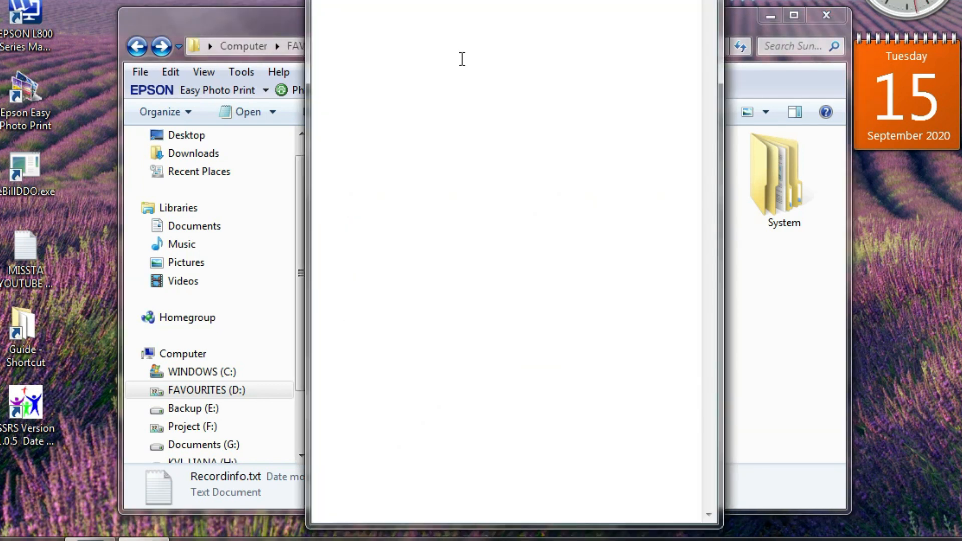
pyautogui.moveTo(451, 0); pyautogui.dragTo(426, 117)
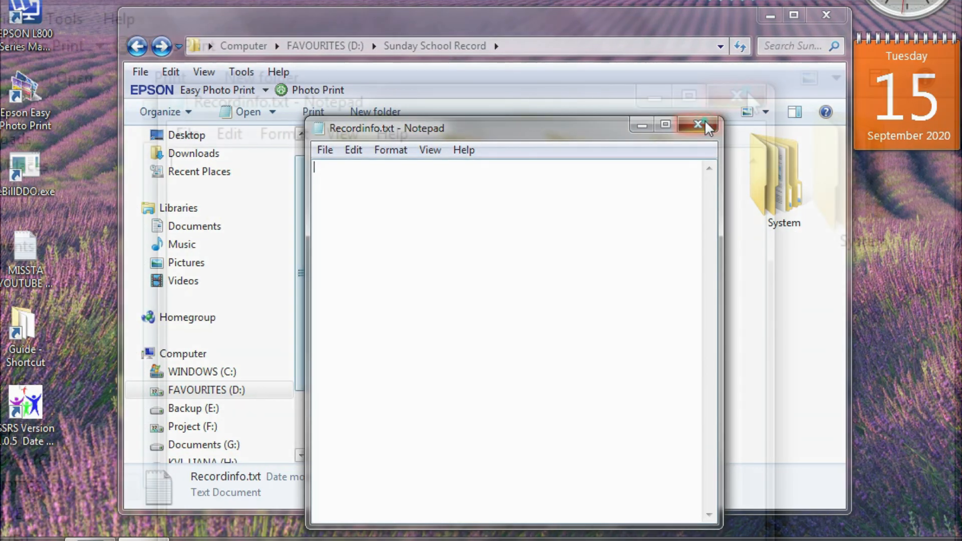
pyautogui.click(699, 125)
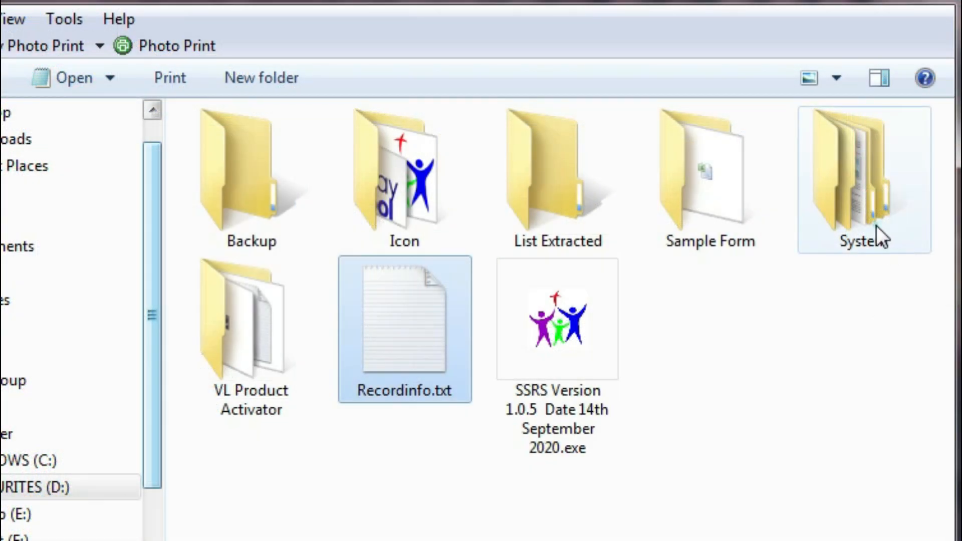
pyautogui.doubleClick(877, 225)
pyautogui.doubleClick(281, 156)
pyautogui.doubleClick(281, 157)
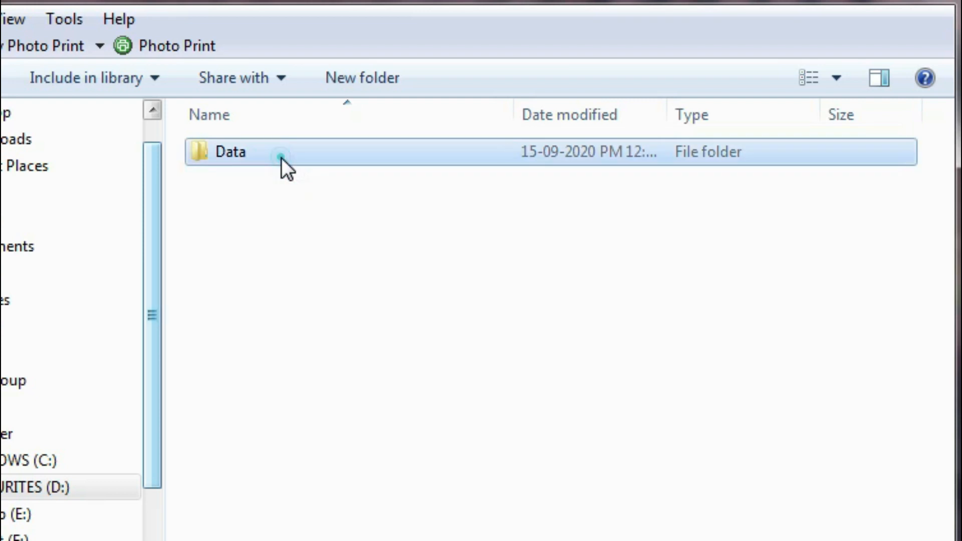
pyautogui.click(264, 151)
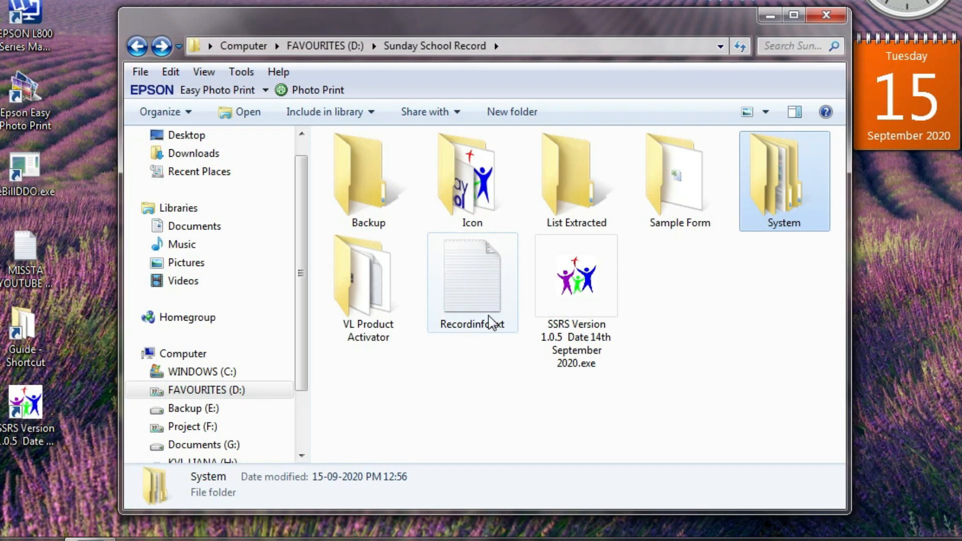
pyautogui.click(487, 321)
pyautogui.doubleClick(487, 320)
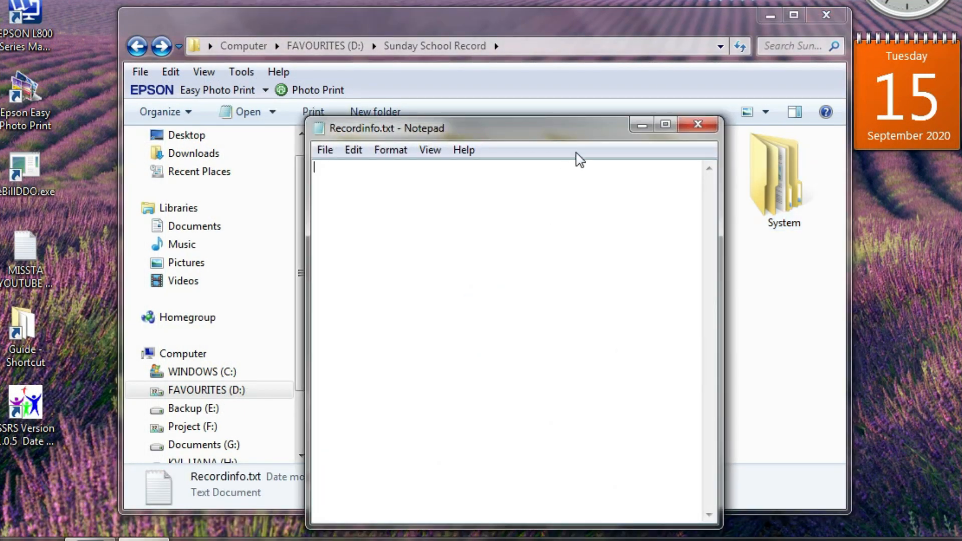
pyautogui.click(686, 124)
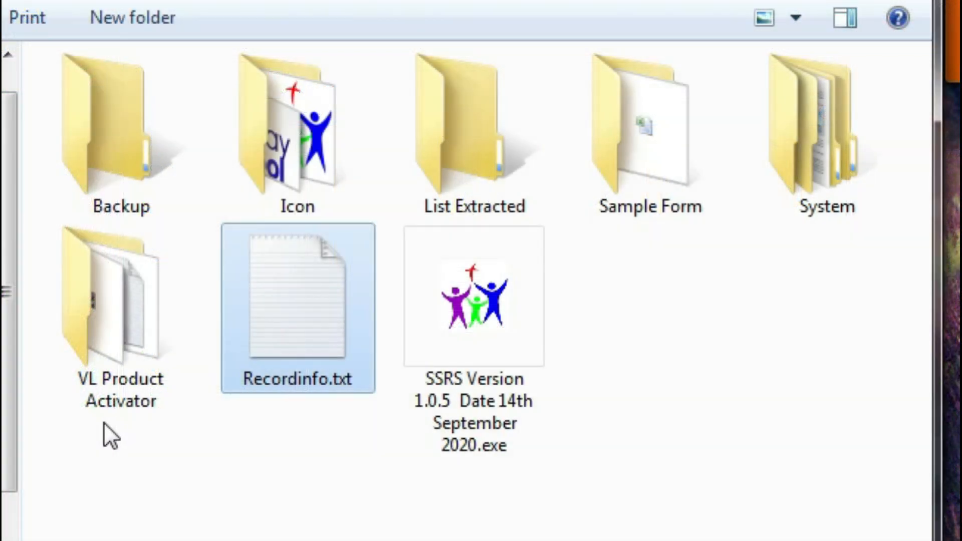
# Go through the Sunday School Record items, then open Listofmembers.XLS from Sample Form
pyautogui.click(103, 406)
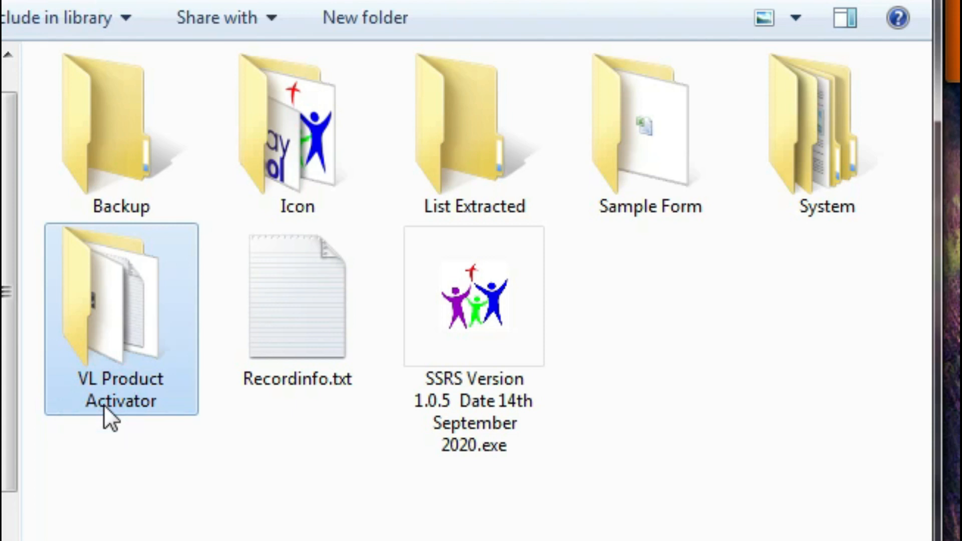
pyautogui.click(494, 401)
pyautogui.click(283, 344)
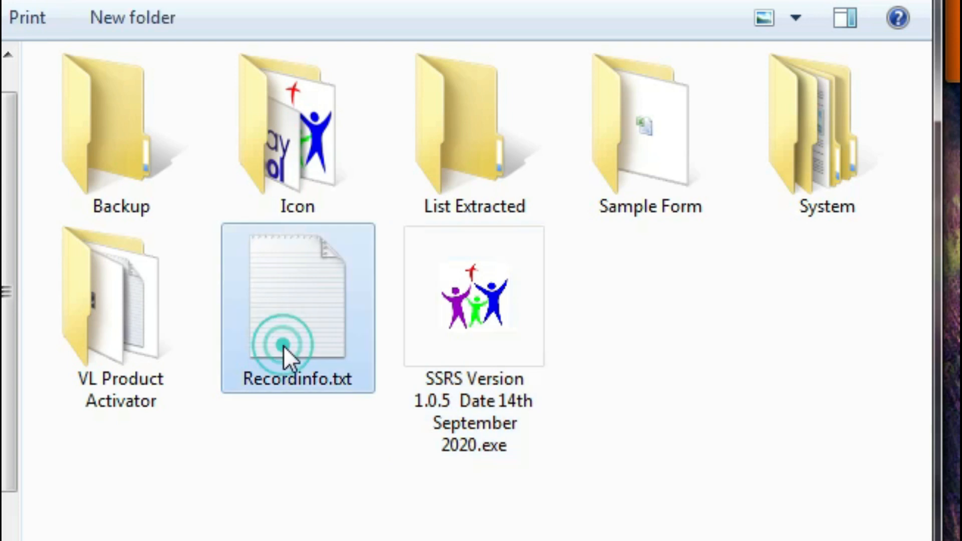
pyautogui.click(825, 209)
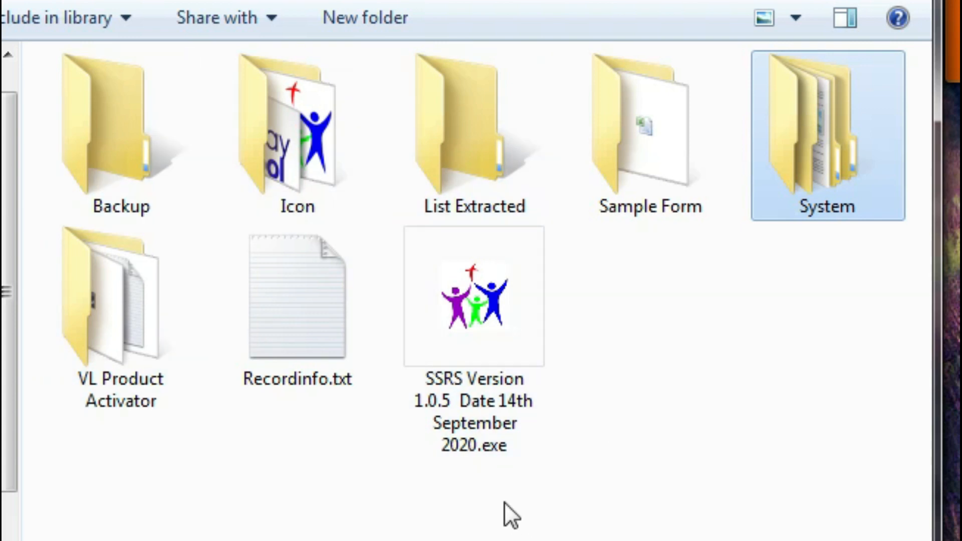
pyautogui.doubleClick(626, 190)
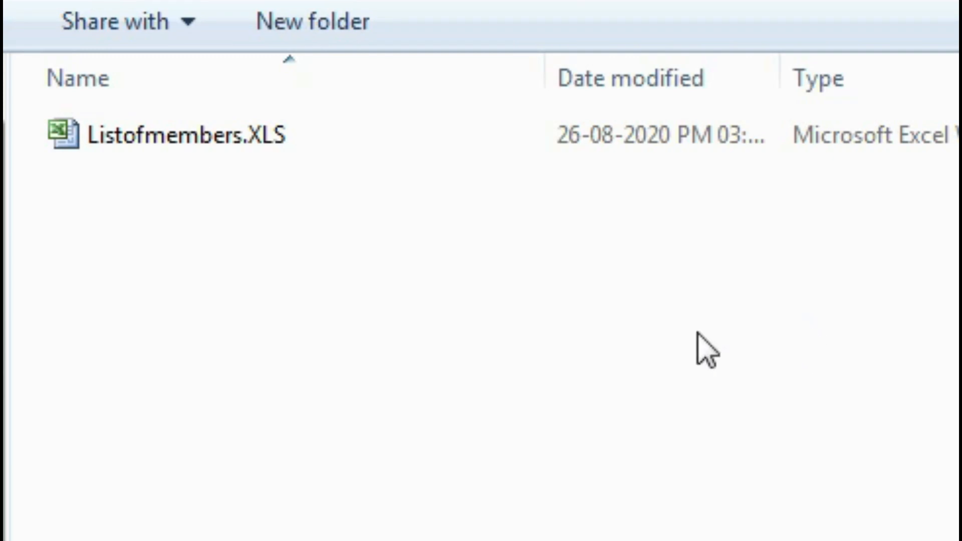
pyautogui.click(190, 144)
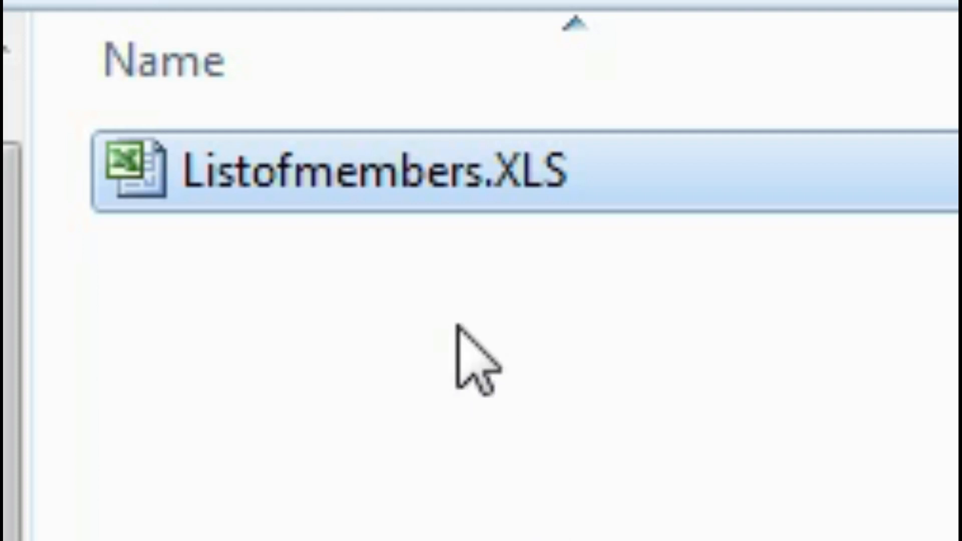
pyautogui.doubleClick(241, 204)
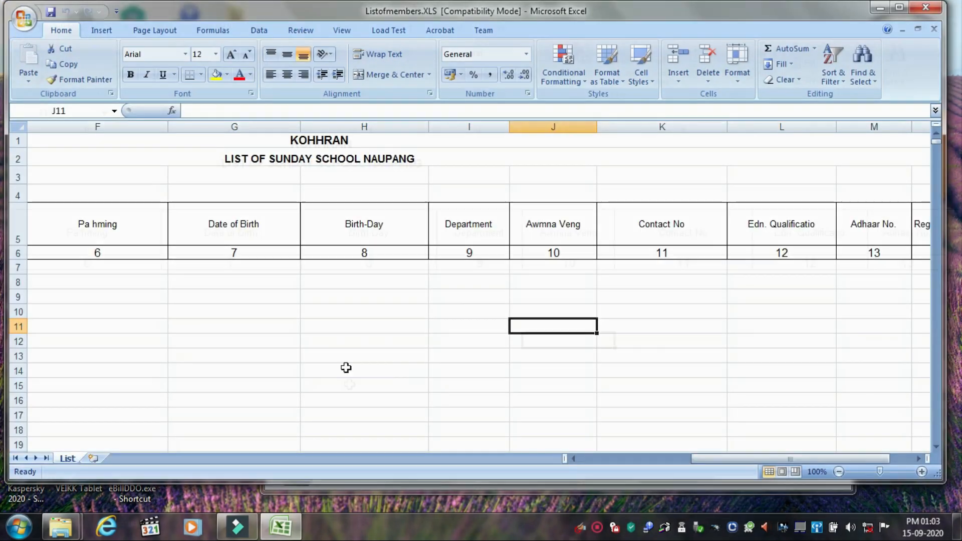
# Inspect the List sheet's header rows 5–6 and the empty rows beneath them
pyautogui.moveTo(777, 480); pyautogui.dragTo(595, 492)
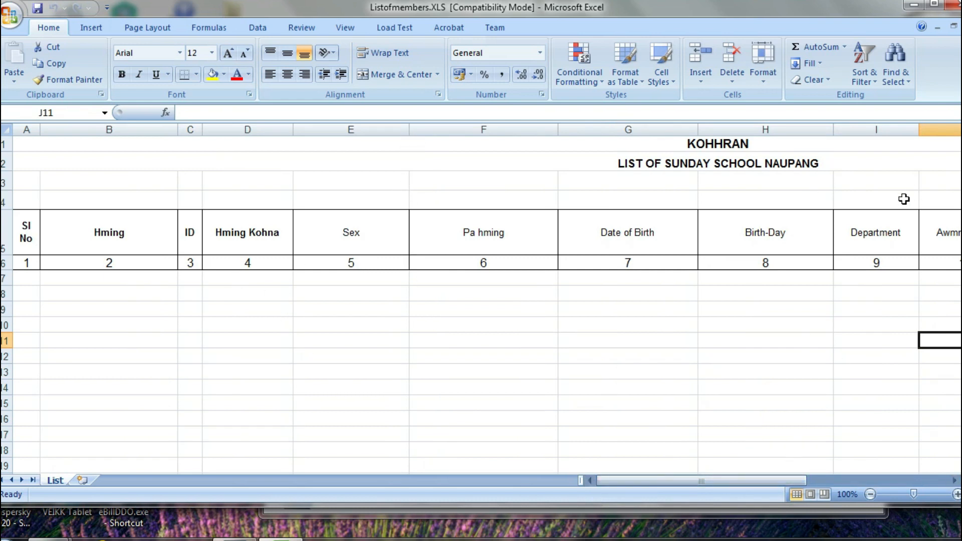
pyautogui.click(3, 225)
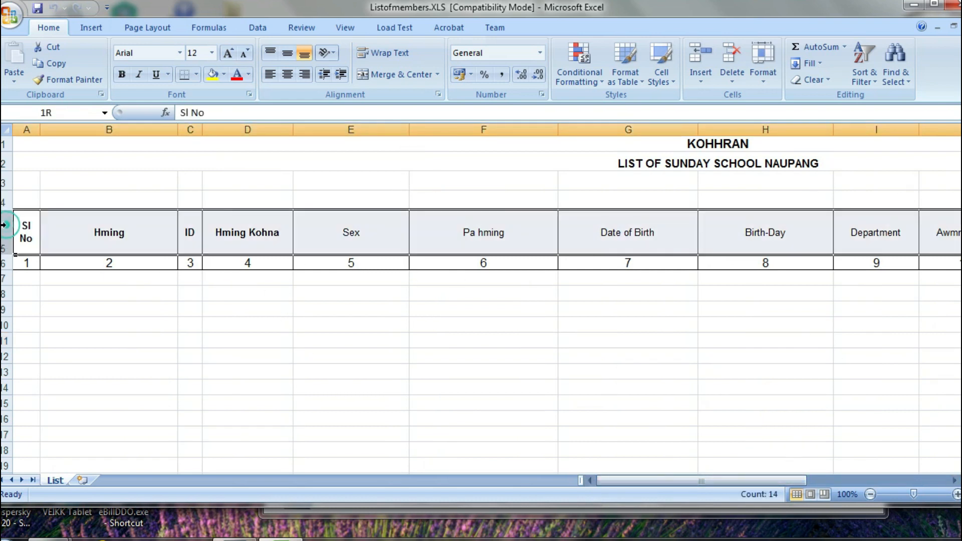
pyautogui.moveTo(4, 225); pyautogui.dragTo(4, 258)
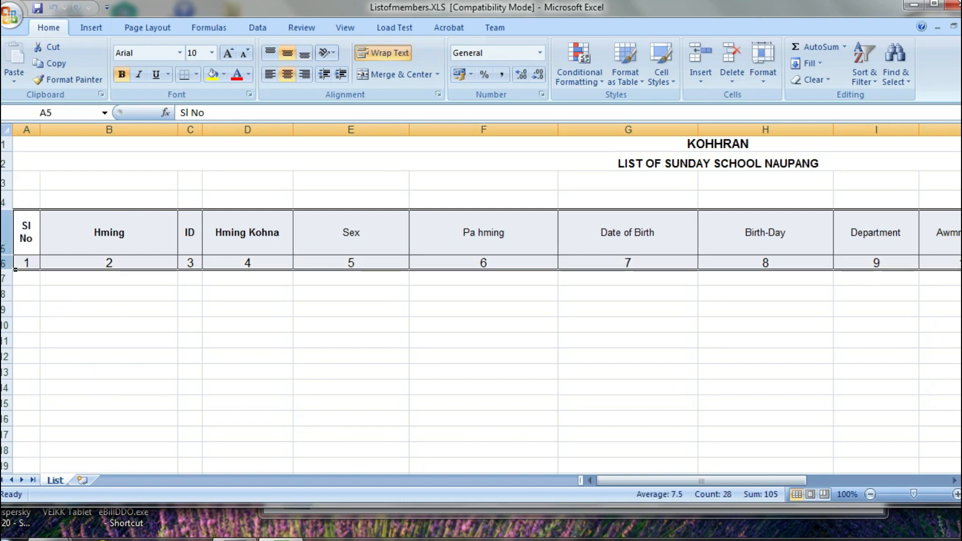
pyautogui.click(6, 278)
pyautogui.moveTo(4, 311); pyautogui.dragTo(6, 443)
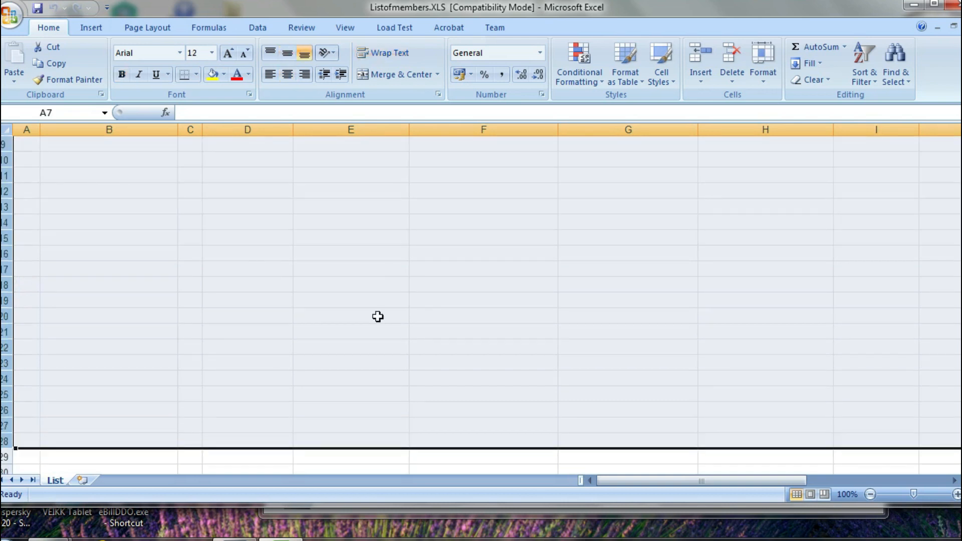
pyautogui.scroll(3, 378, 318)
pyautogui.click(419, 341)
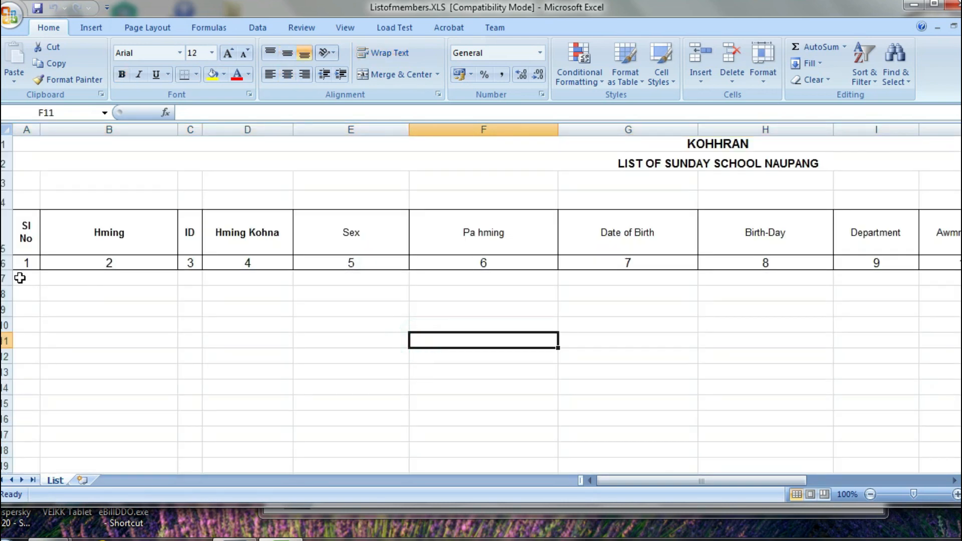
pyautogui.moveTo(680, 480); pyautogui.dragTo(844, 481)
pyautogui.moveTo(931, 483); pyautogui.dragTo(576, 481)
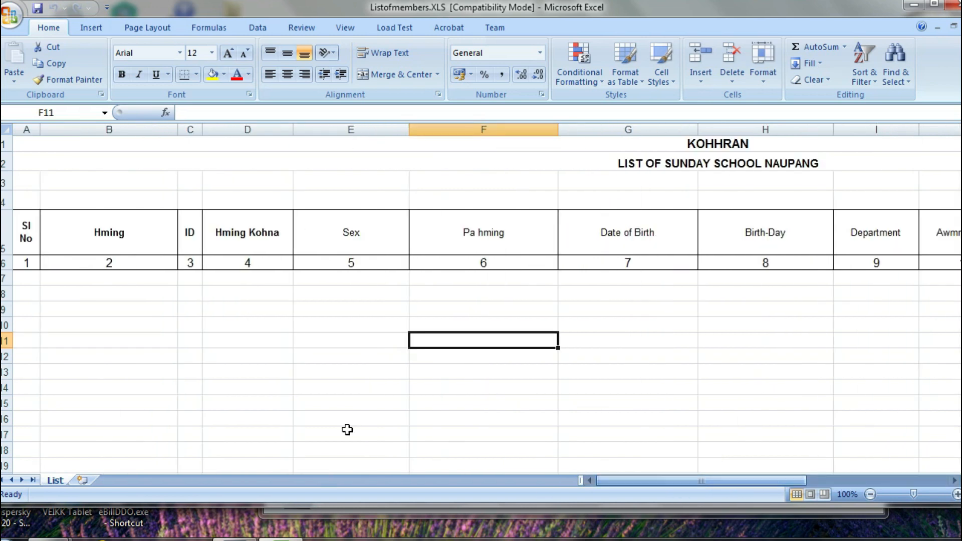
# Check the KOHHRAN and LIST OF SUNDAY SCHOOL NAUPANG title cells, then close the workbook
pyautogui.click(679, 182)
pyautogui.click(680, 163)
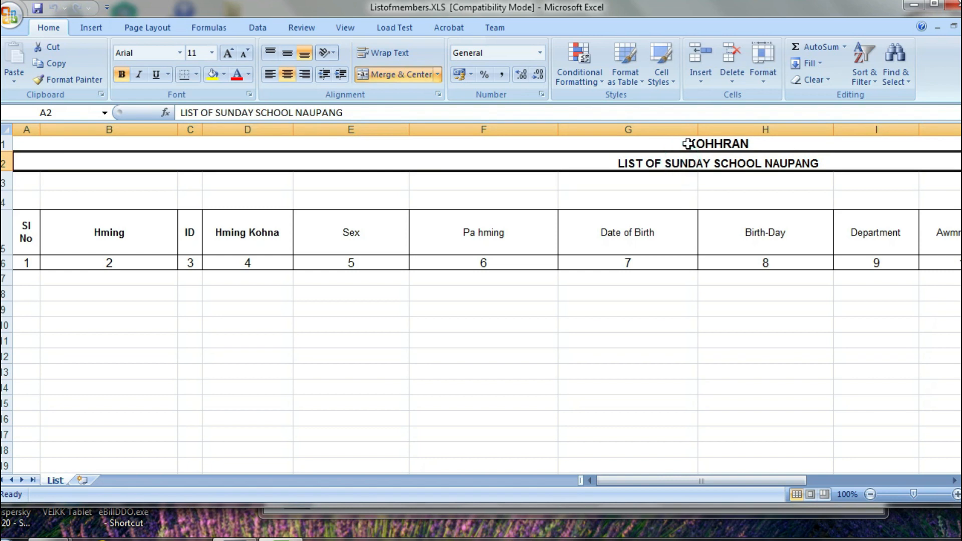
pyautogui.click(682, 145)
pyautogui.click(707, 163)
pyautogui.click(707, 147)
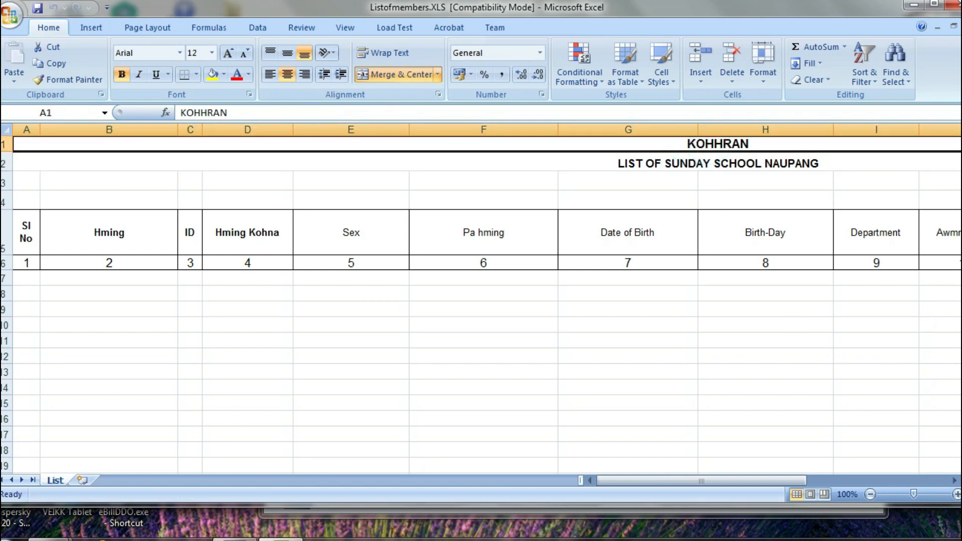
pyautogui.click(952, 5)
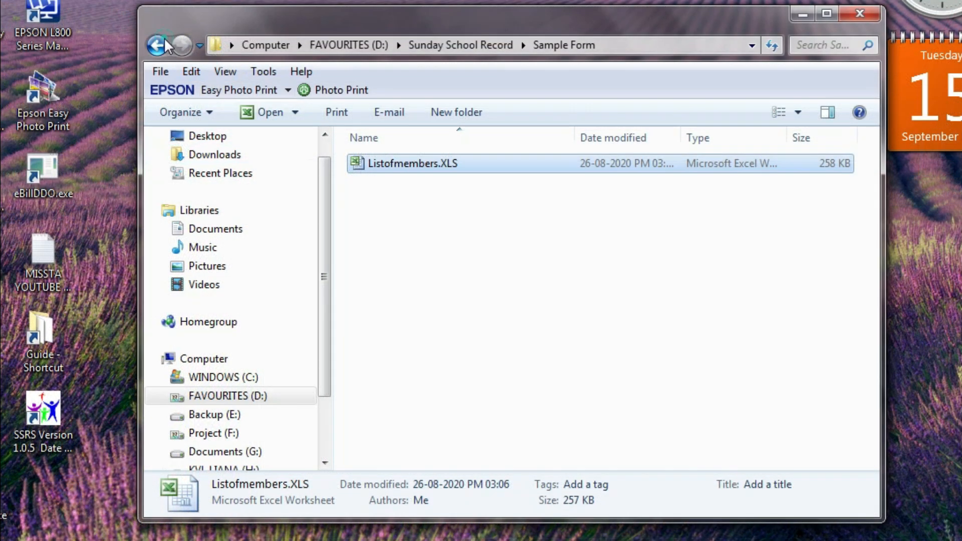
# Look into the empty List Extracted folder, then open the Icon folder in Sunday School Record
pyautogui.click(158, 45)
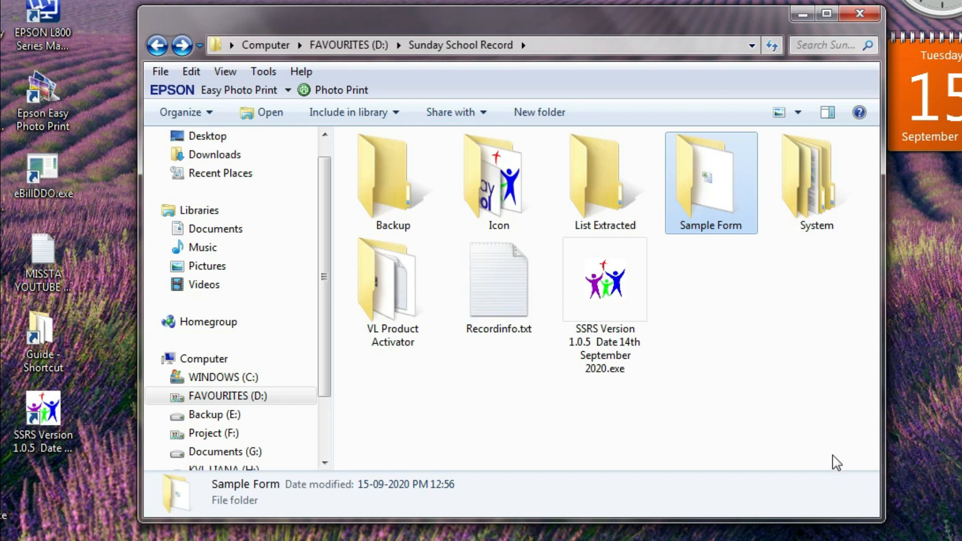
pyautogui.doubleClick(578, 191)
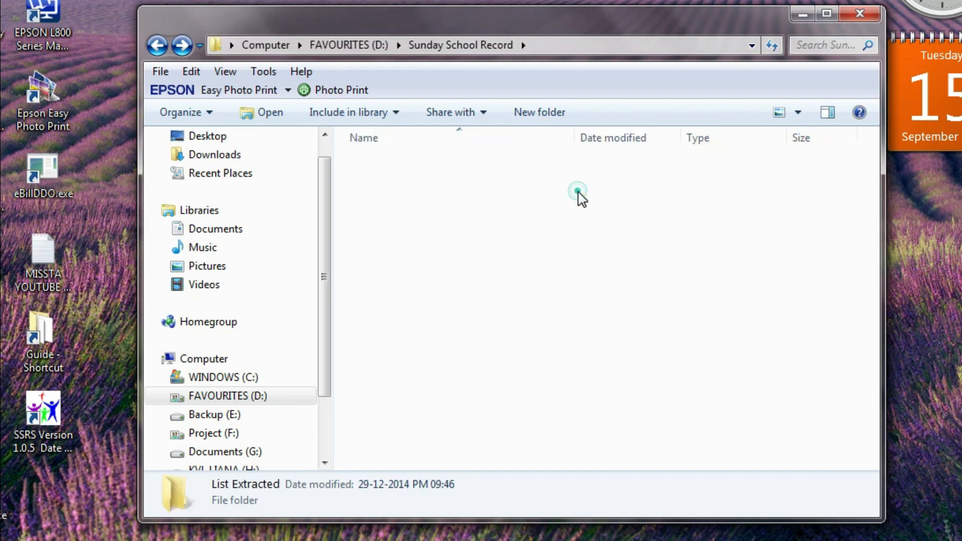
pyautogui.click(157, 45)
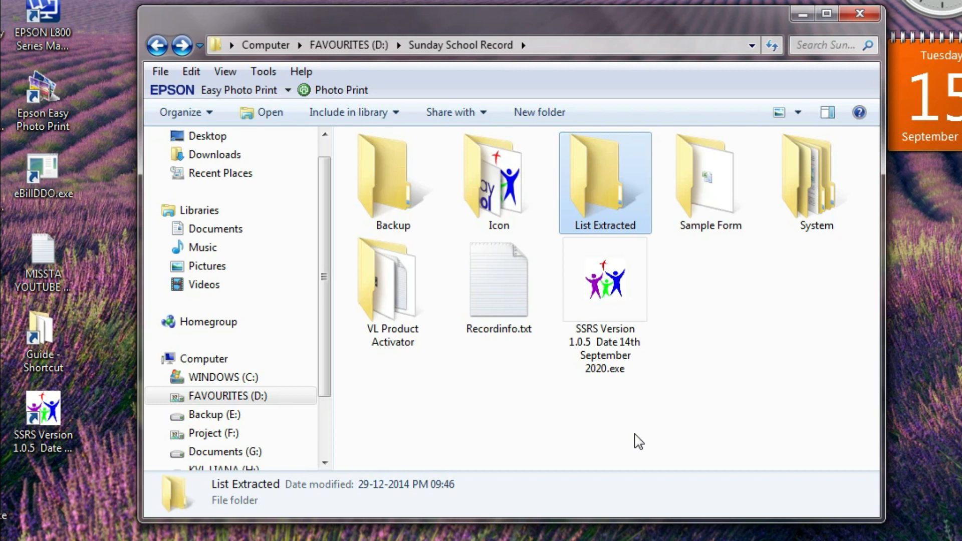
pyautogui.doubleClick(496, 193)
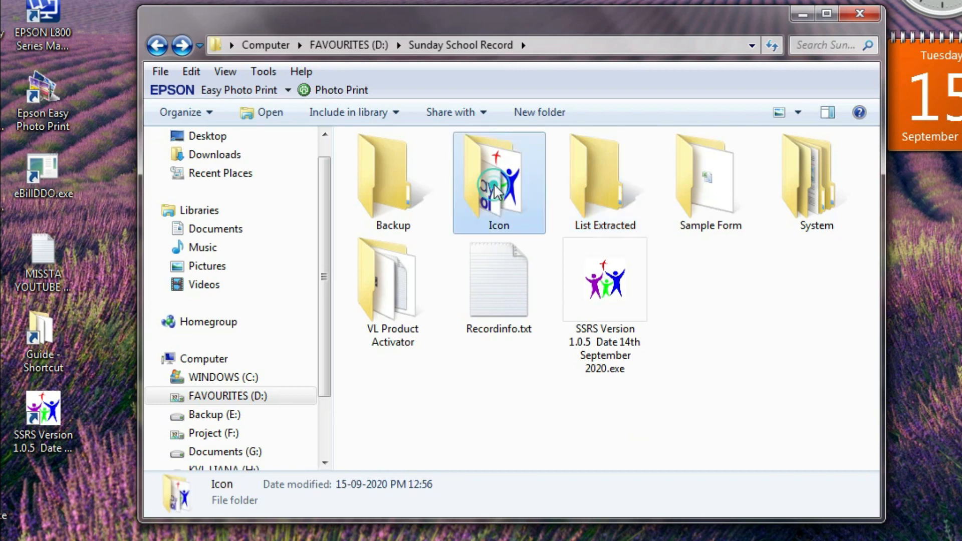
# Preview the splash .jpg and Children images.ico pictures, then go back to the Sunday School Record folder
pyautogui.doubleClick(494, 236)
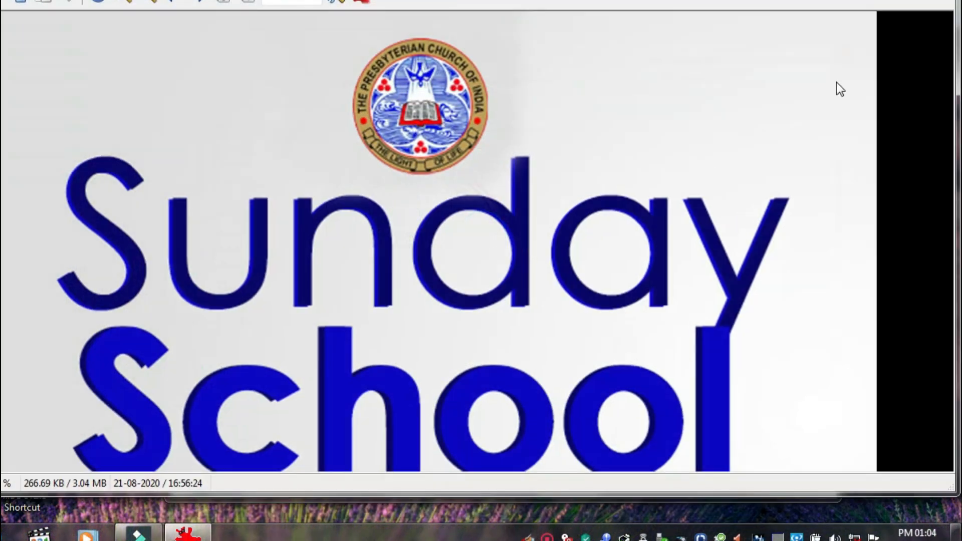
pyautogui.click(939, 1)
pyautogui.doubleClick(389, 190)
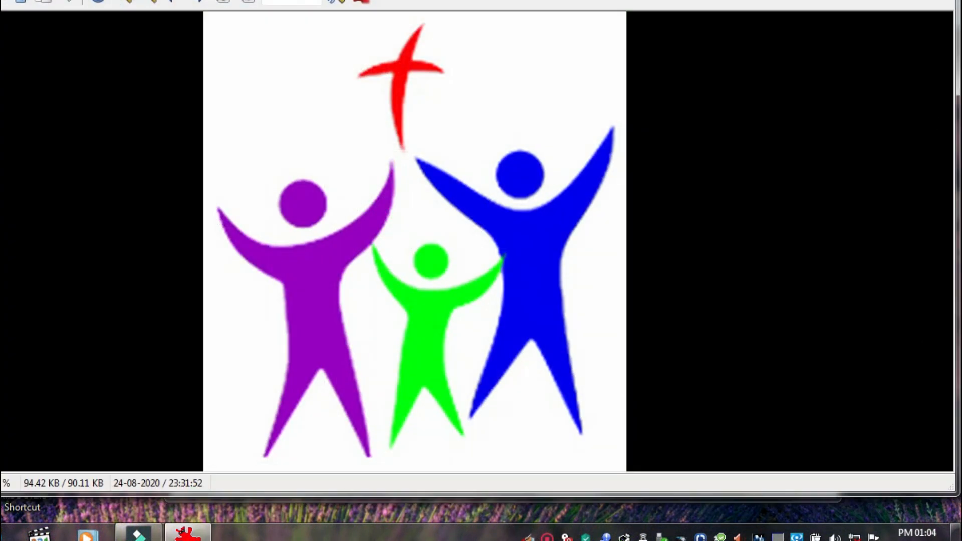
pyautogui.click(940, 1)
pyautogui.click(183, 71)
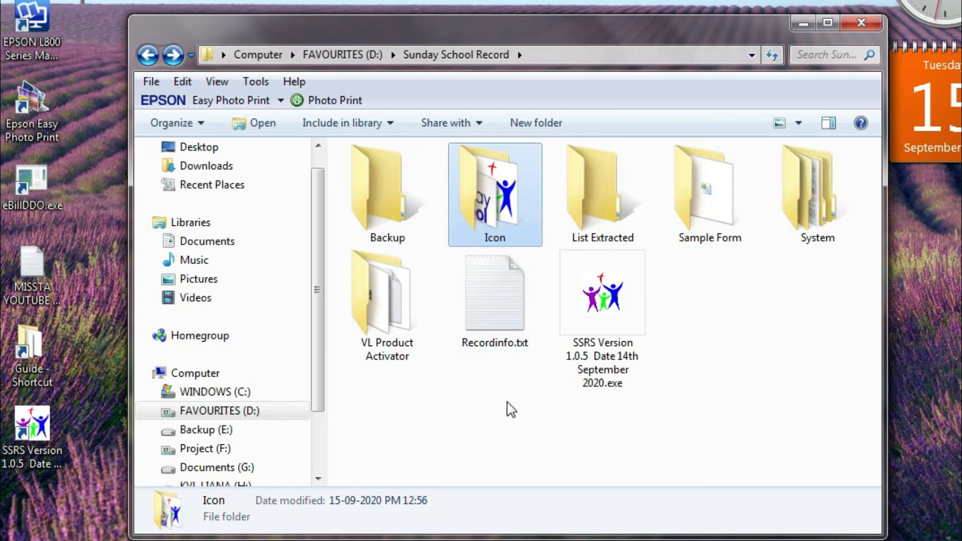
# Check that the Backup folder is empty and return to the Sunday School Record folder
pyautogui.doubleClick(376, 204)
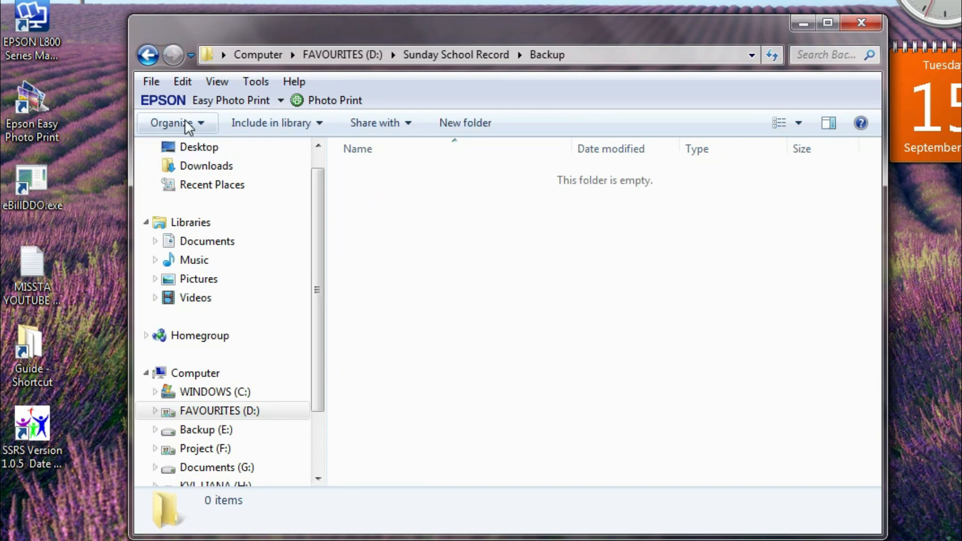
pyautogui.click(148, 55)
pyautogui.click(829, 223)
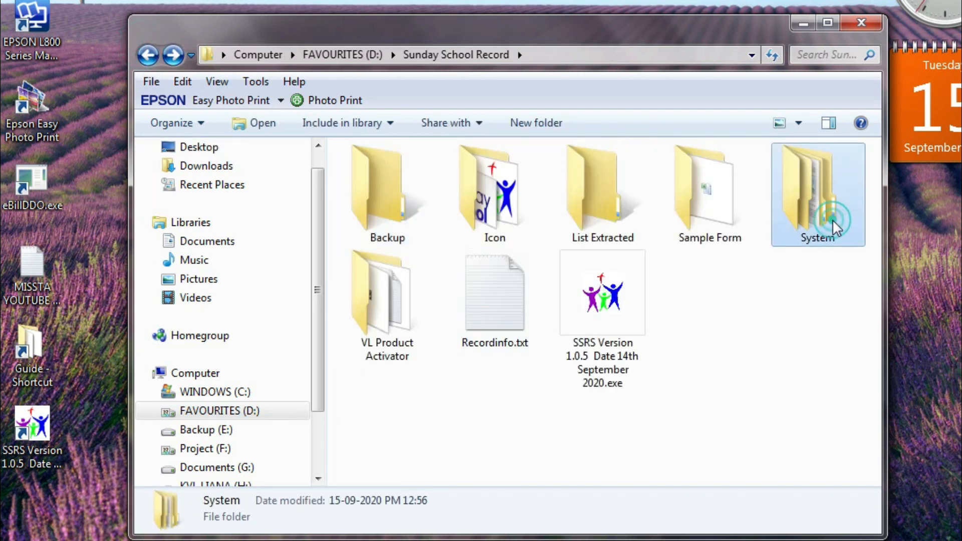
pyautogui.click(375, 211)
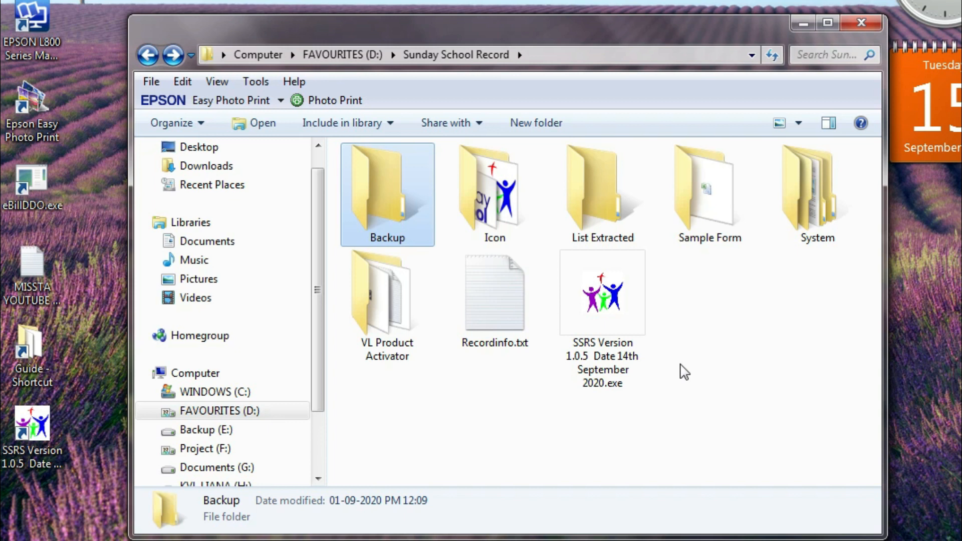
# Move and resize the Explorer window, then select the SSRS program file
pyautogui.moveTo(400, 37); pyautogui.dragTo(416, 22)
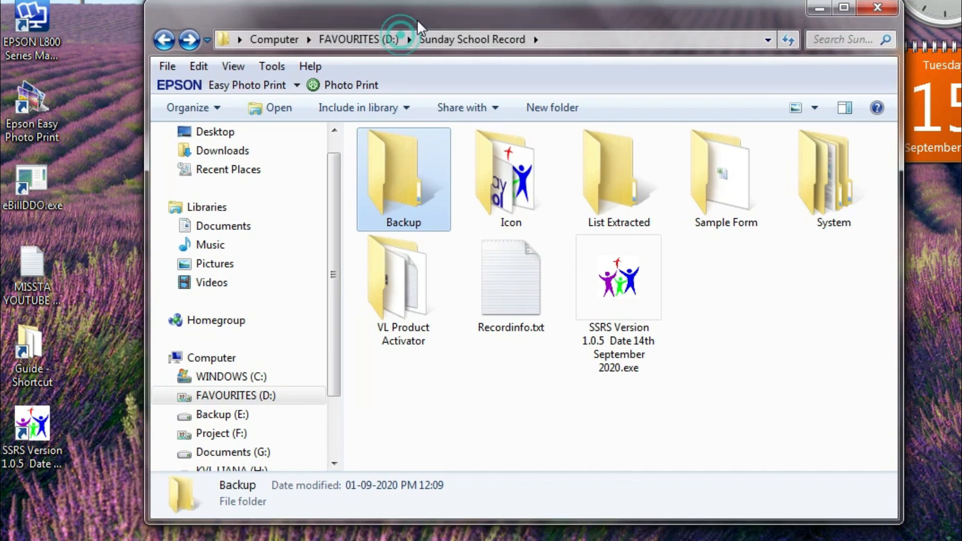
pyautogui.moveTo(147, 522); pyautogui.dragTo(220, 535)
pyautogui.moveTo(712, 13); pyautogui.dragTo(629, 1)
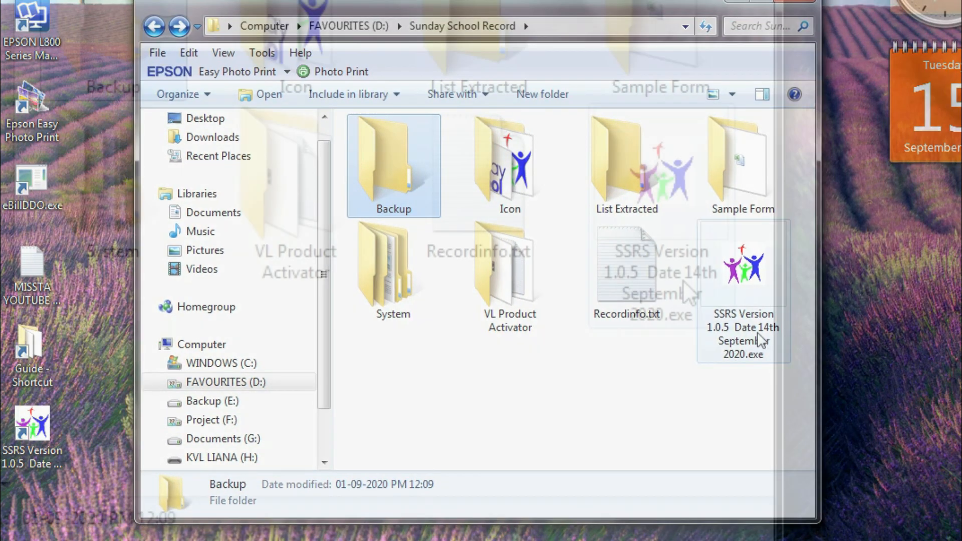
pyautogui.click(746, 295)
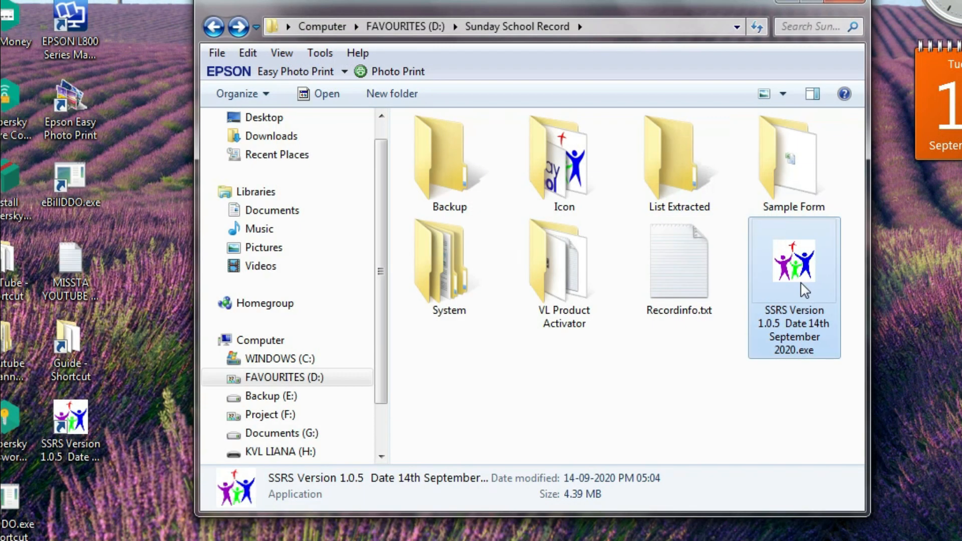
# Send the SSRS Version 1.0.5 program to the Desktop as a shortcut
pyautogui.rightClick(804, 289)
pyautogui.click(700, 387)
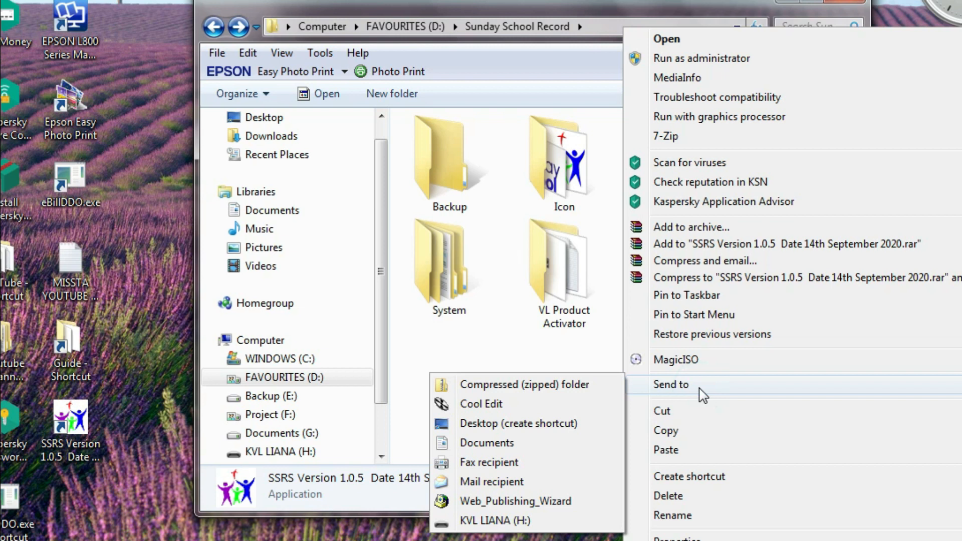
pyautogui.click(491, 339)
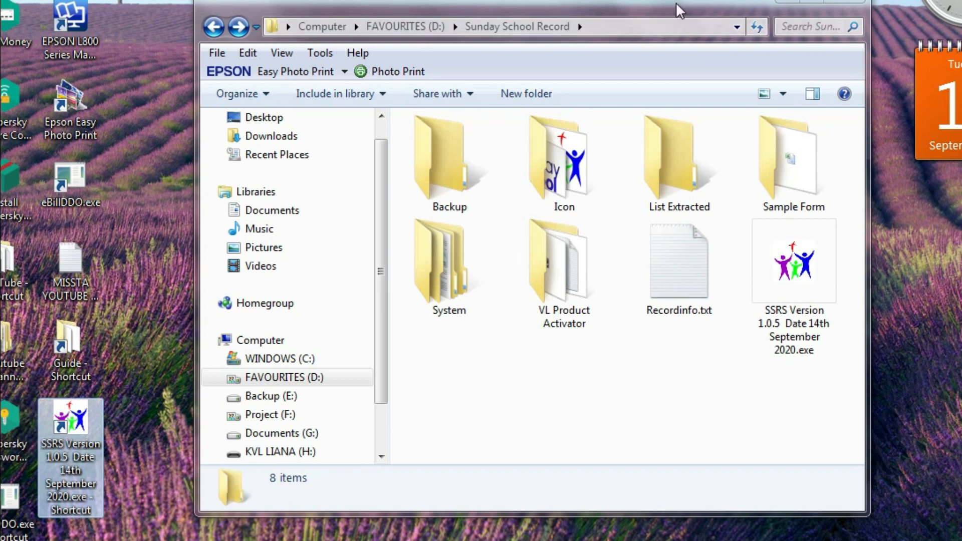
# Narrow the Explorer window and reselect the SSRS program file
pyautogui.moveTo(194, 1); pyautogui.dragTo(313, 1)
pyautogui.scroll(-1, 855, 301)
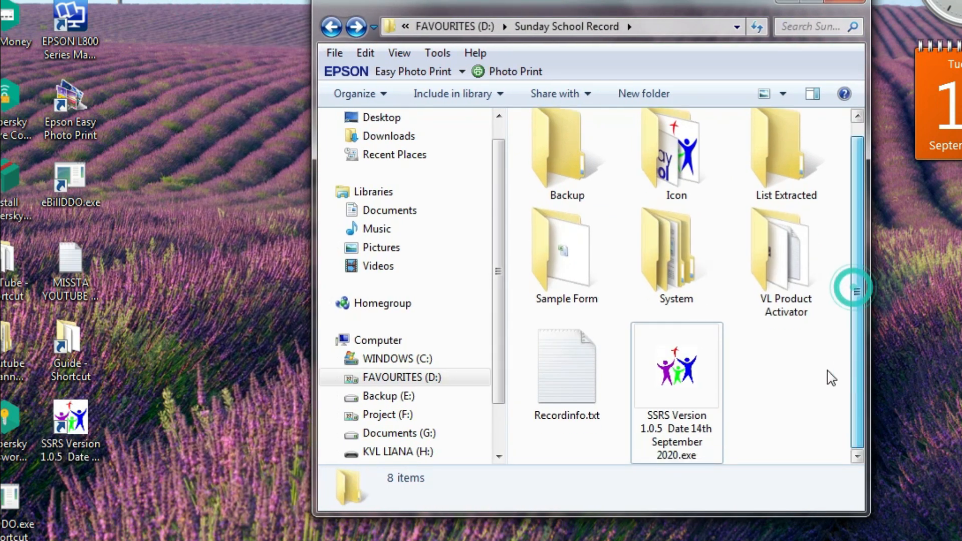
pyautogui.rightClick(711, 396)
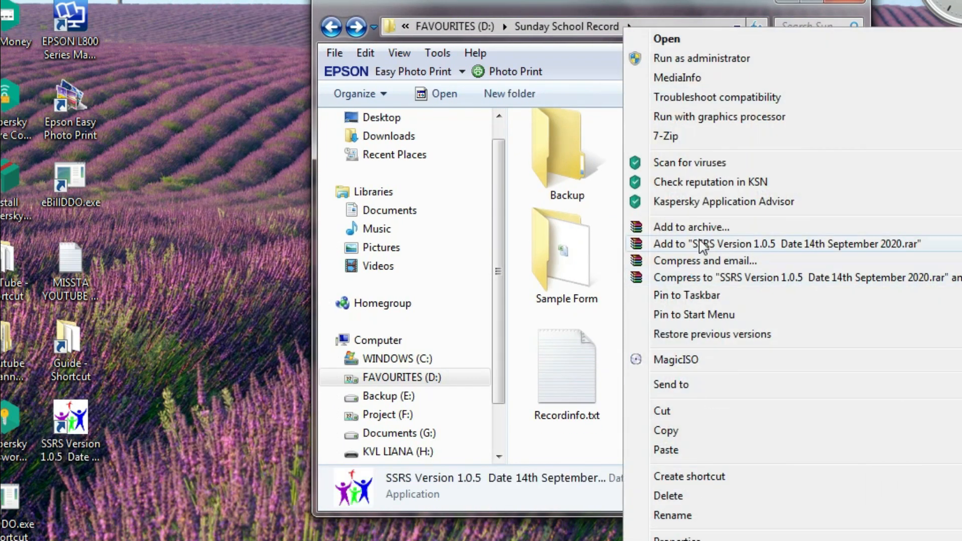
pyautogui.click(609, 418)
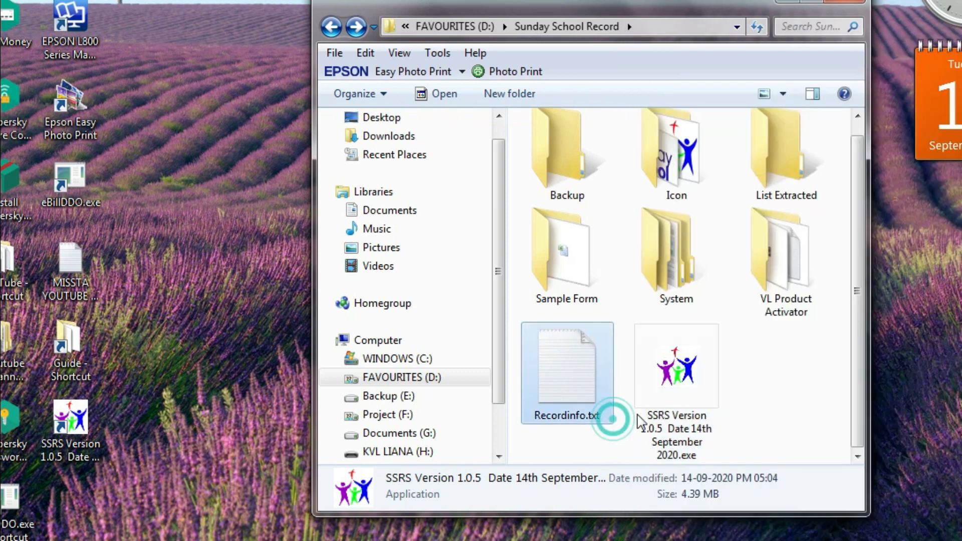
pyautogui.click(679, 385)
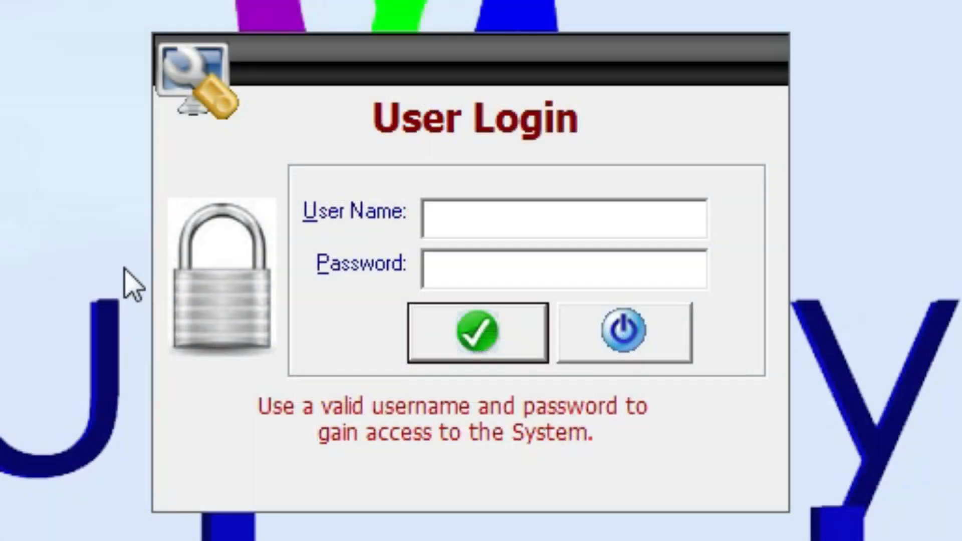
# Browse SSRS's View and File menus, then close them to reveal the User Login prompt
pyautogui.click(148, 70)
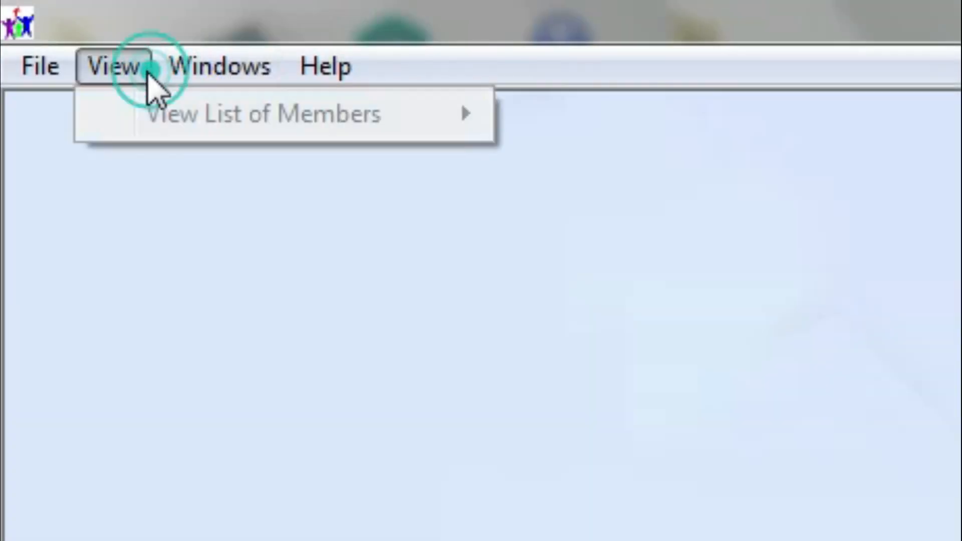
pyautogui.moveTo(5, 74)
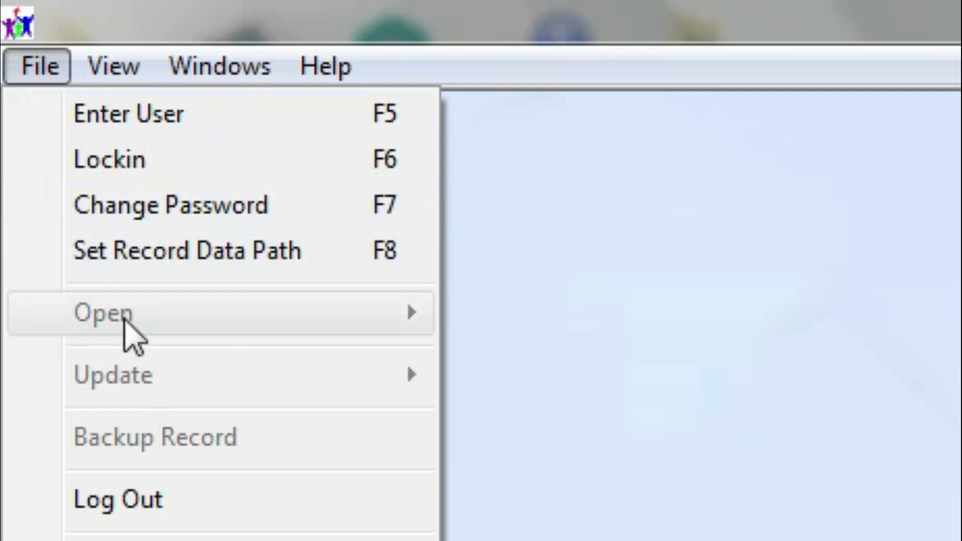
pyautogui.moveTo(92, 65)
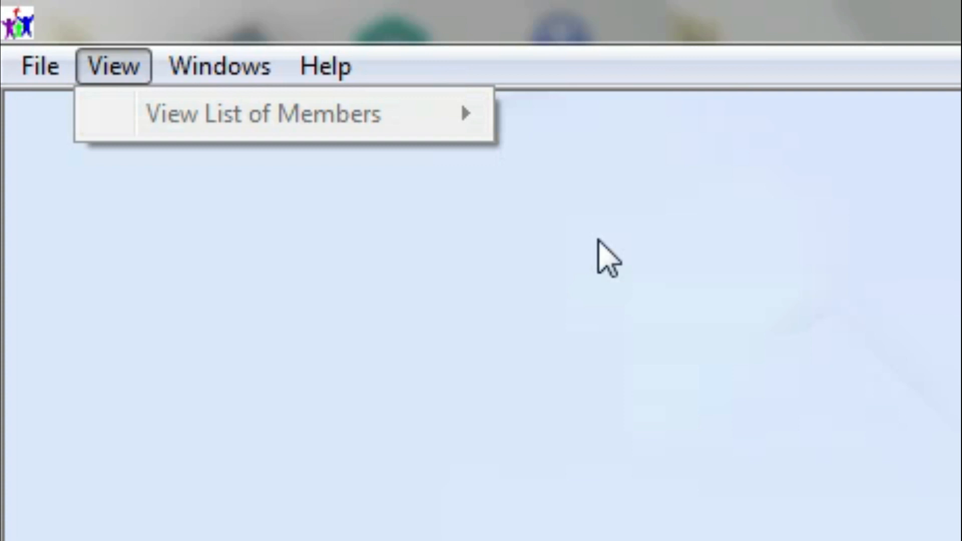
pyautogui.click(639, 491)
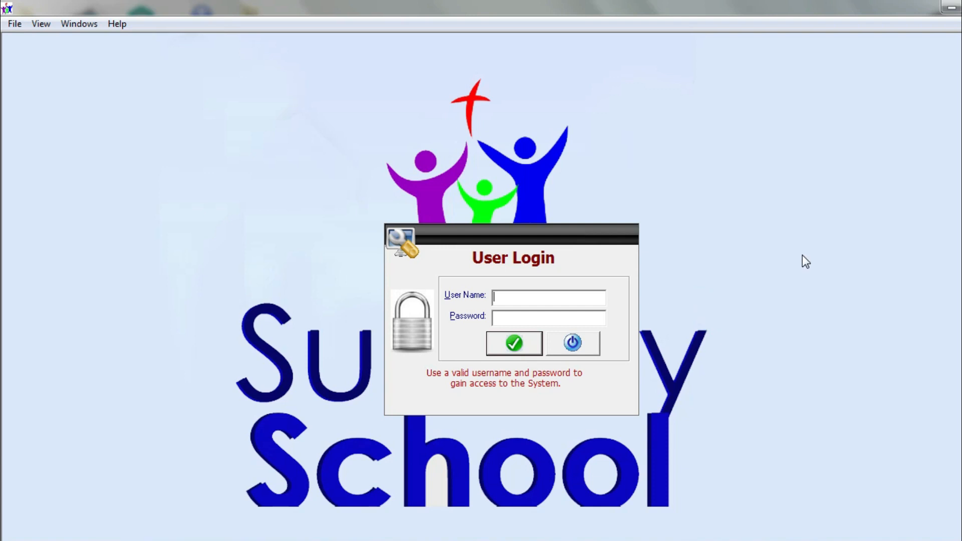
# Enter the administrator user name and password in User Login and submit them
pyautogui.click(537, 297)
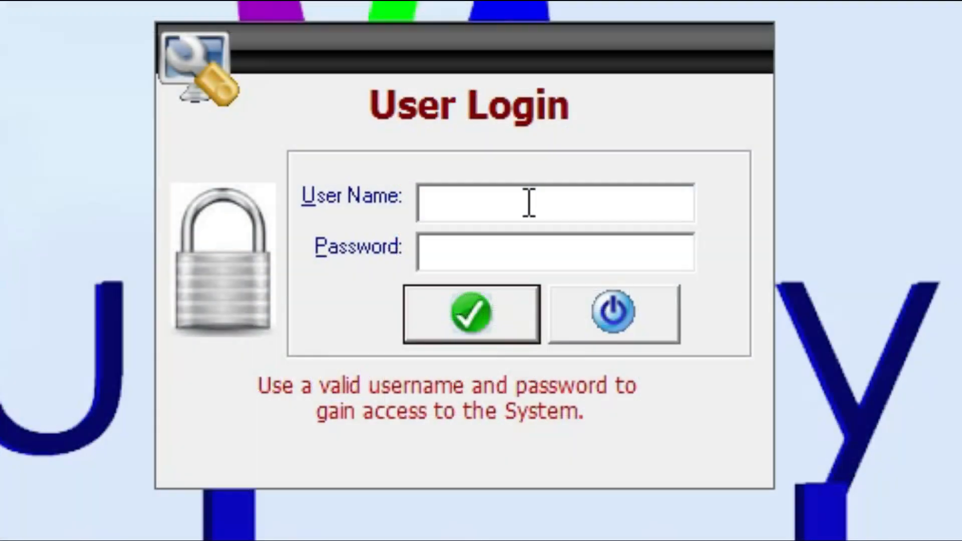
pyautogui.write('admin')
pyautogui.press('Tab')
pyautogui.write('***')
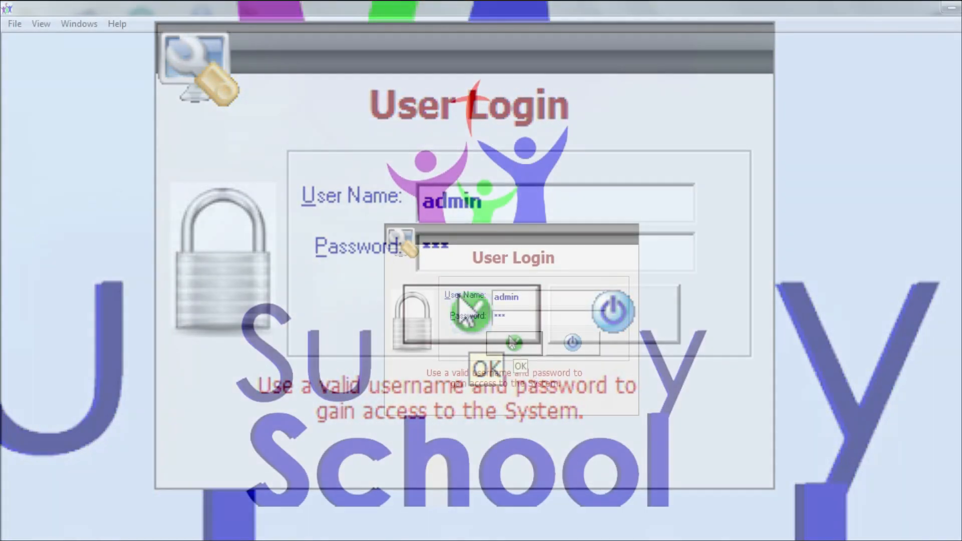
pyautogui.click(507, 346)
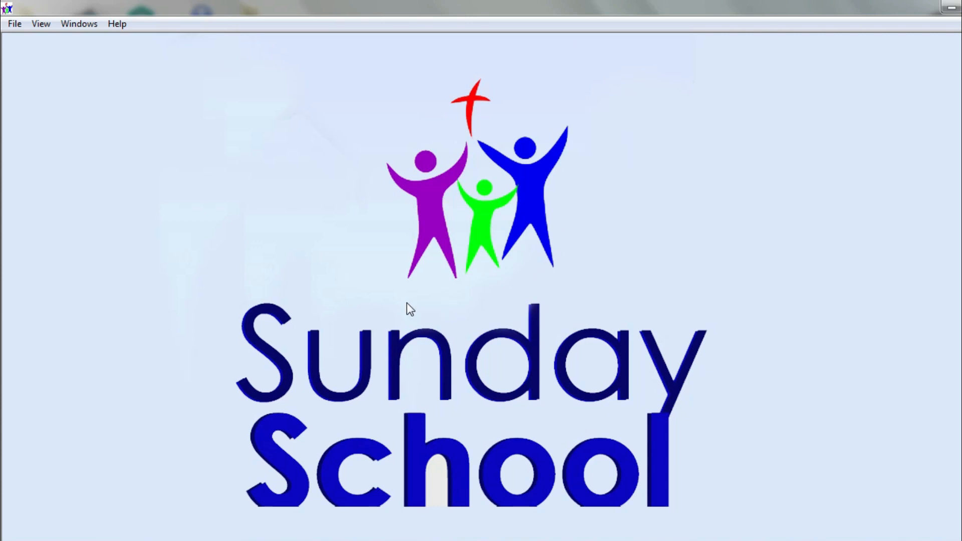
# Open the member biodata entry form (member ID 1) through Open > Entry, then close it
pyautogui.rightClick(302, 73)
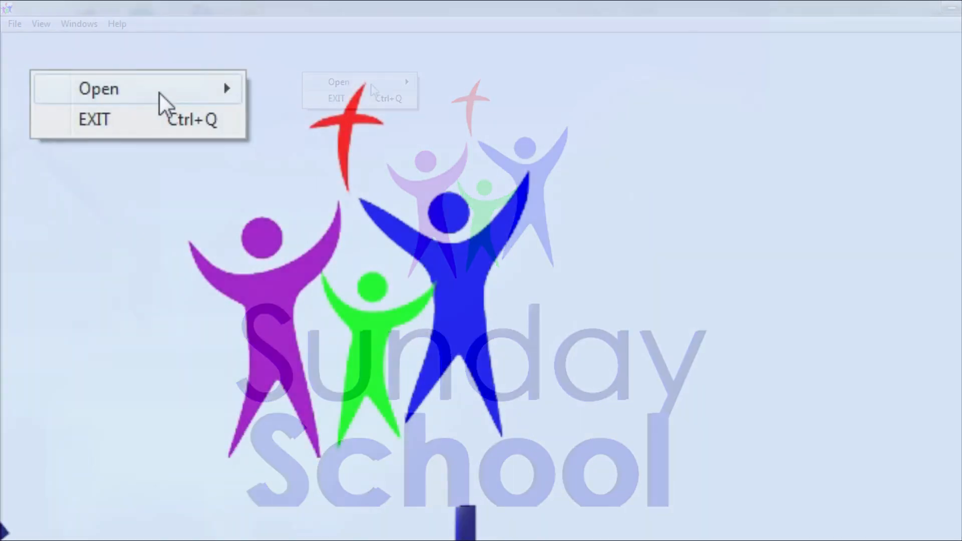
pyautogui.click(161, 85)
pyautogui.moveTo(298, 80)
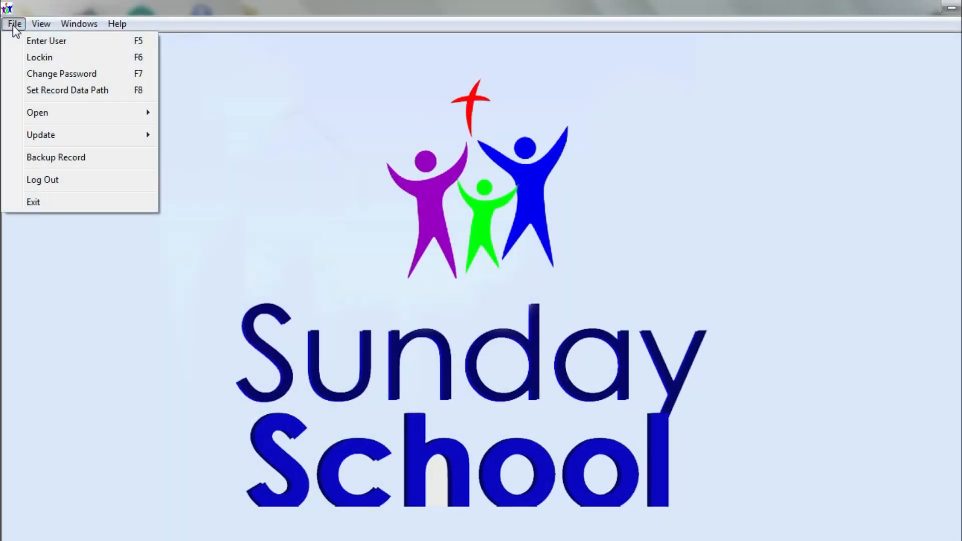
pyautogui.moveTo(44, 118)
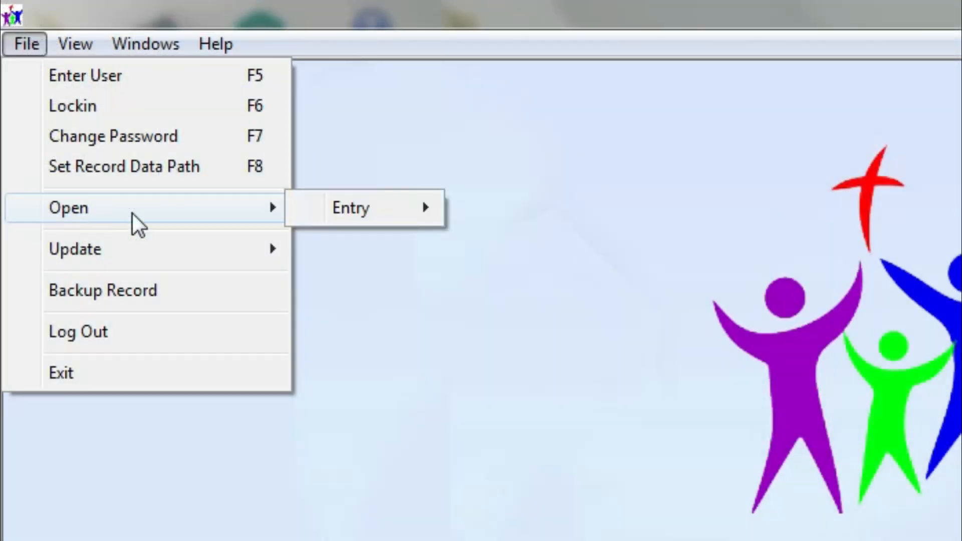
pyautogui.click(388, 208)
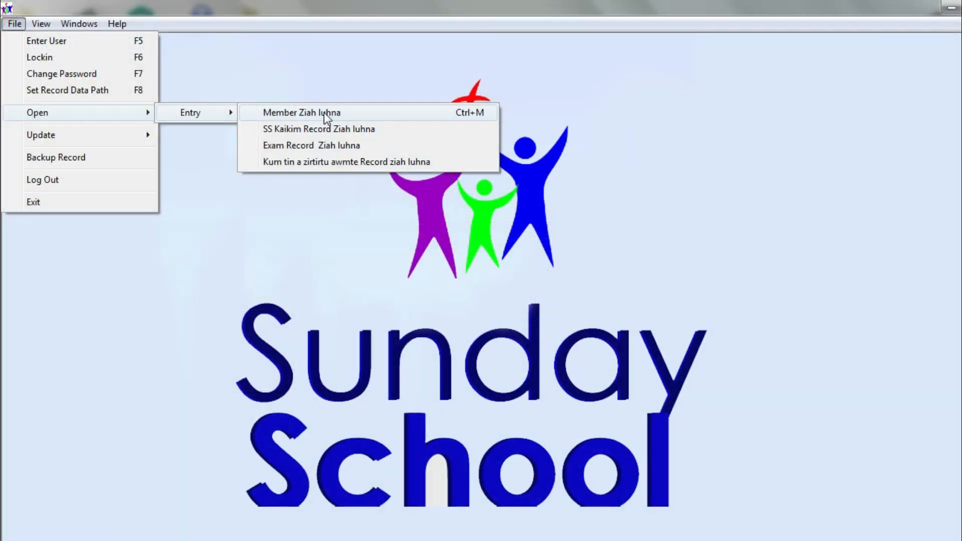
pyautogui.click(400, 113)
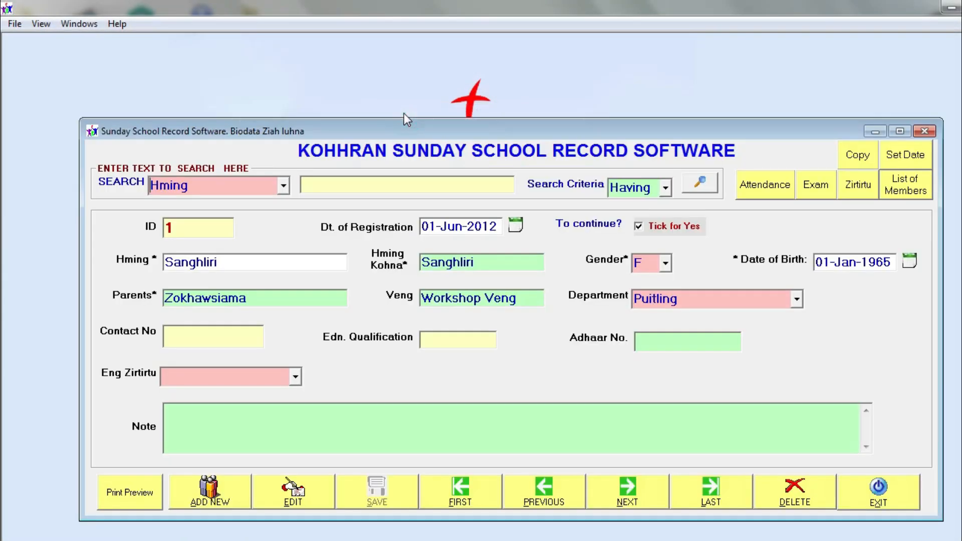
pyautogui.click(887, 500)
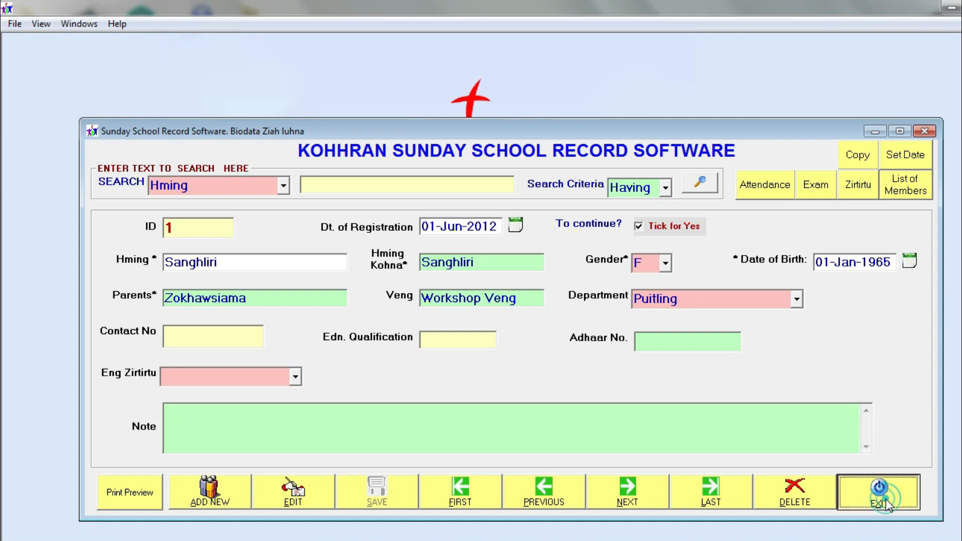
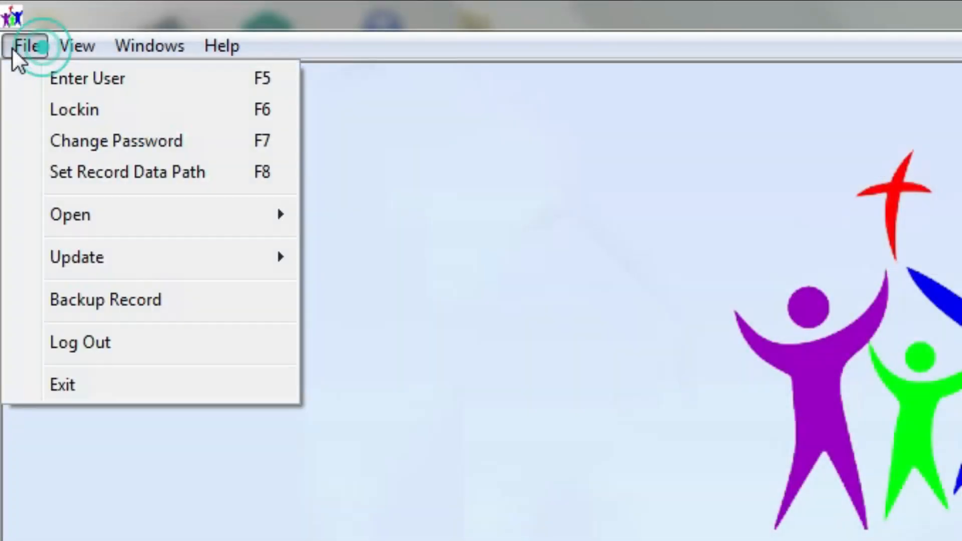
# Open the member biodata entry form via File > Open > Entry and move it higher on screen
pyautogui.click(76, 203)
pyautogui.click(374, 220)
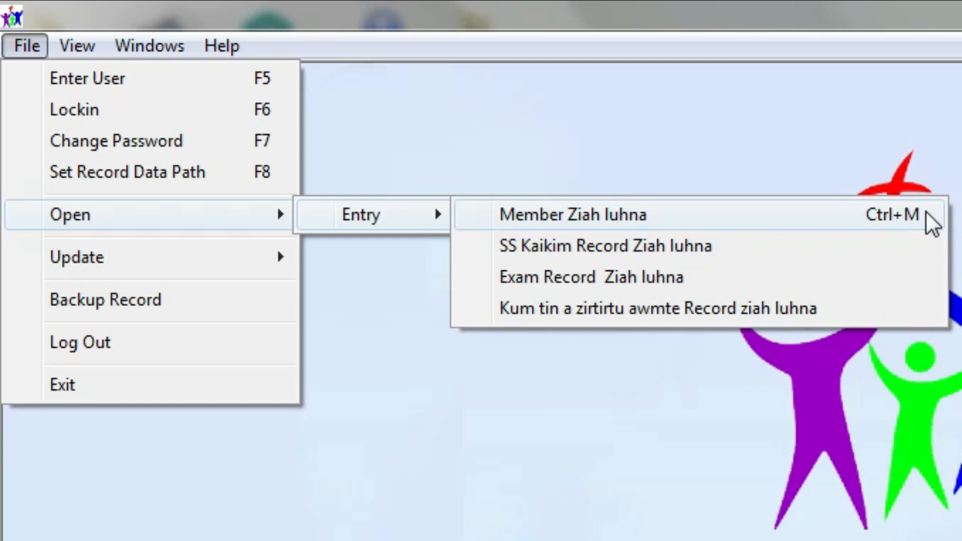
pyautogui.click(701, 213)
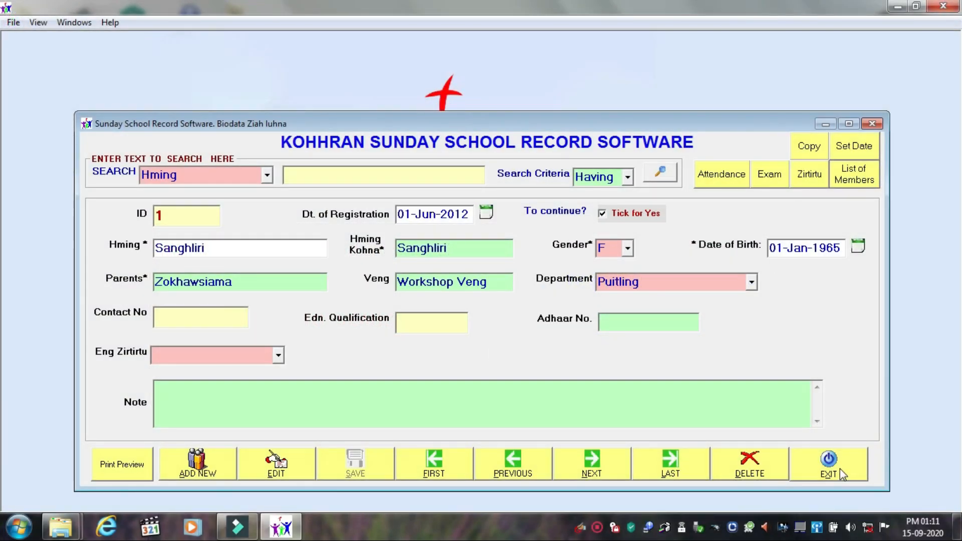
pyautogui.click(840, 471)
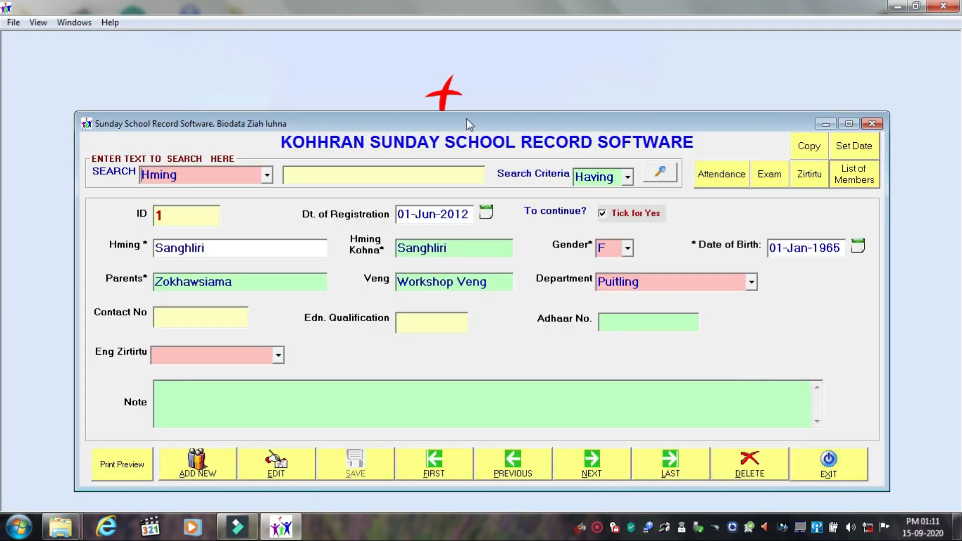
pyautogui.moveTo(467, 118); pyautogui.dragTo(455, 38)
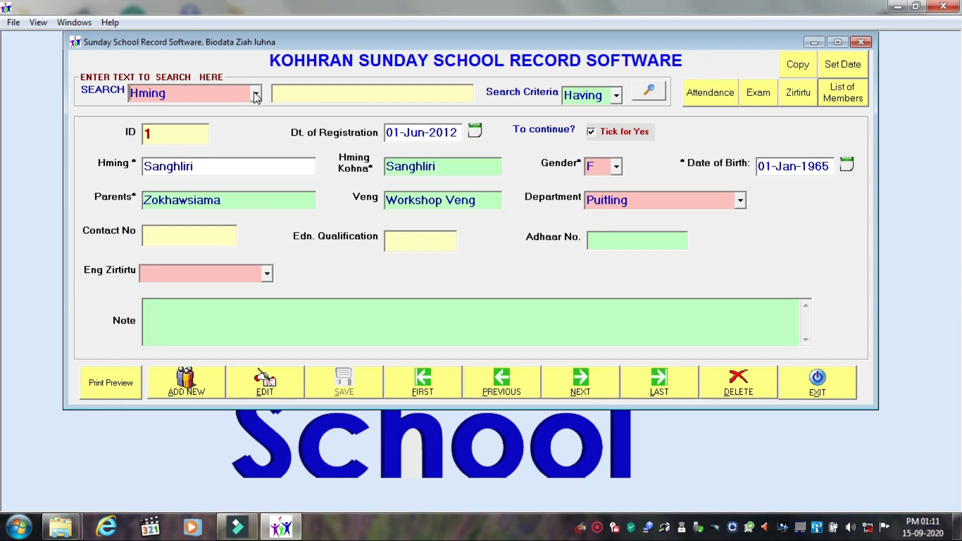
# Keep Hming as the field the member search looks in
pyautogui.click(257, 95)
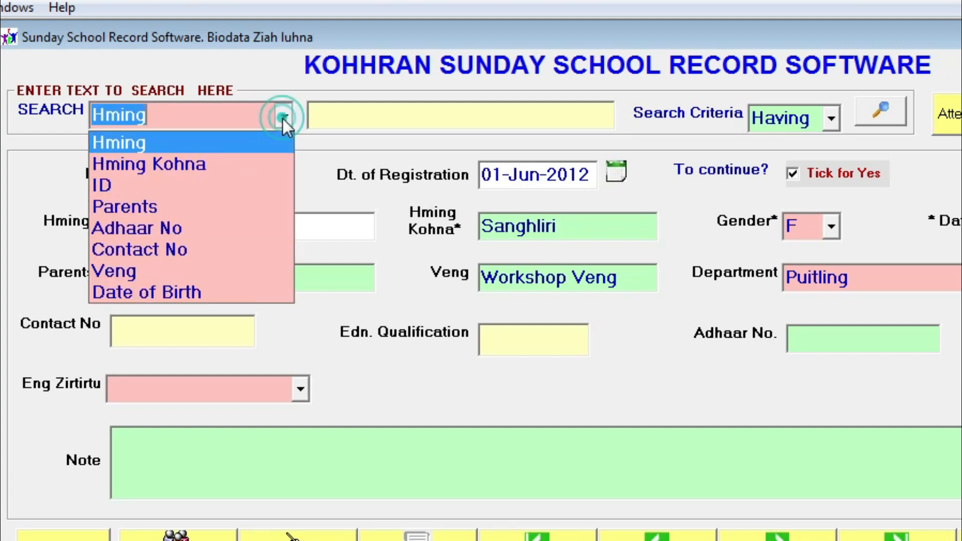
pyautogui.click(283, 119)
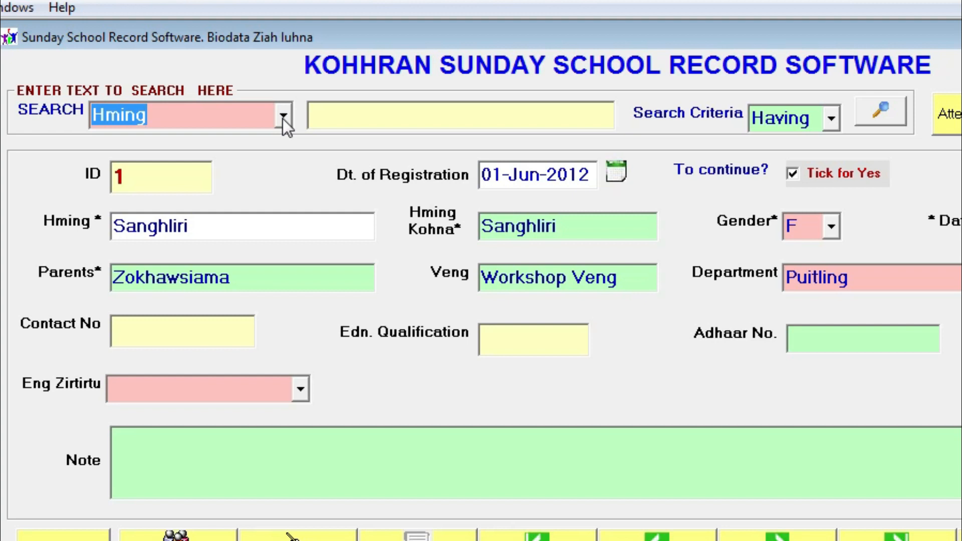
pyautogui.click(283, 118)
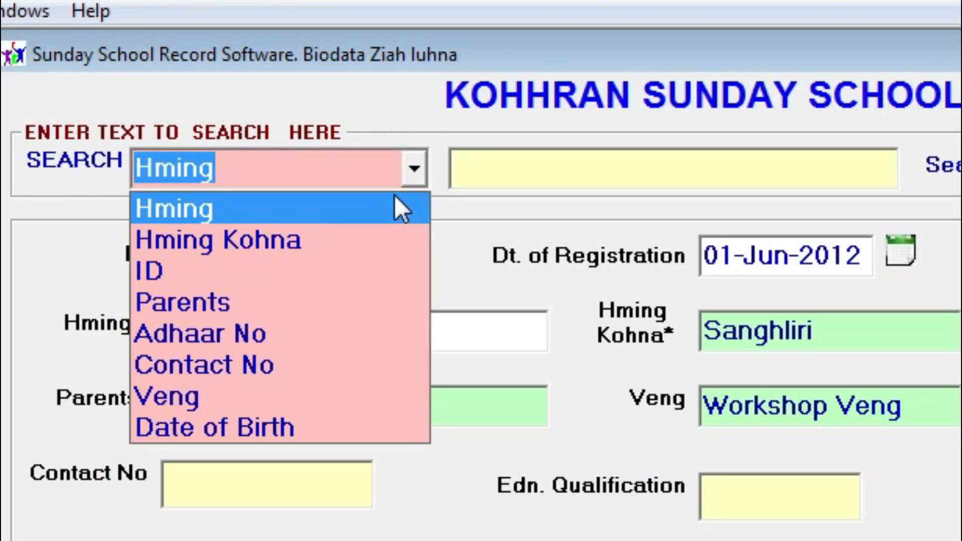
pyautogui.click(379, 205)
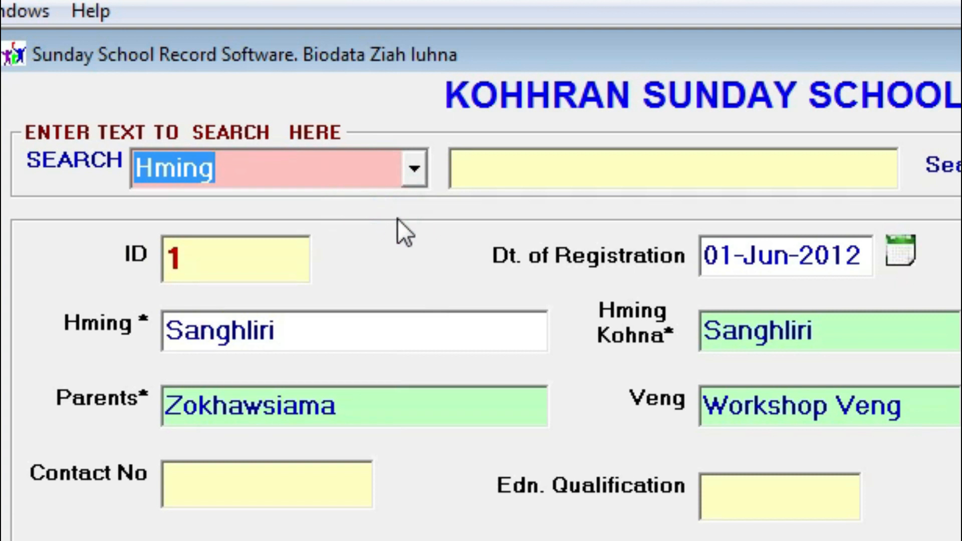
pyautogui.click(587, 168)
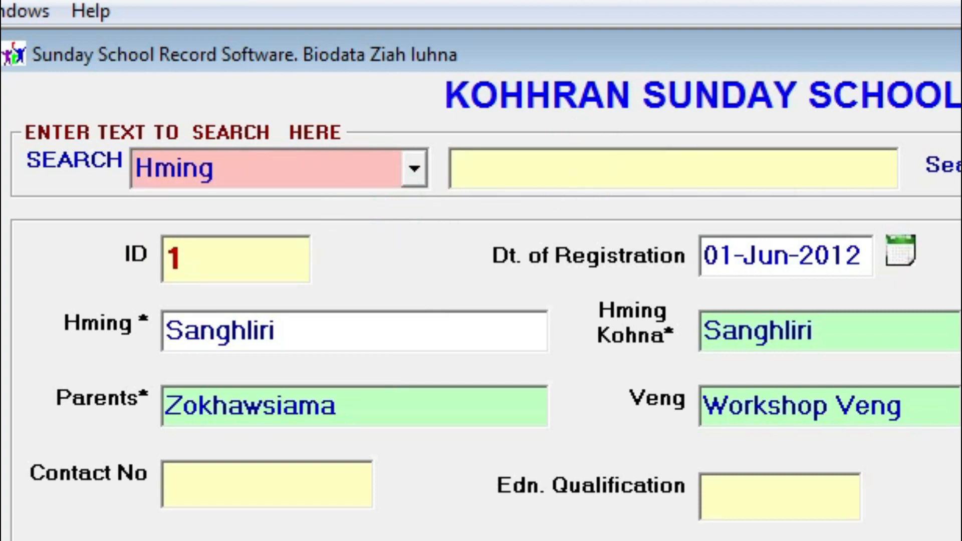
# Try the Like and Exact search match types, leaving Exact selected
pyautogui.click(961, 174)
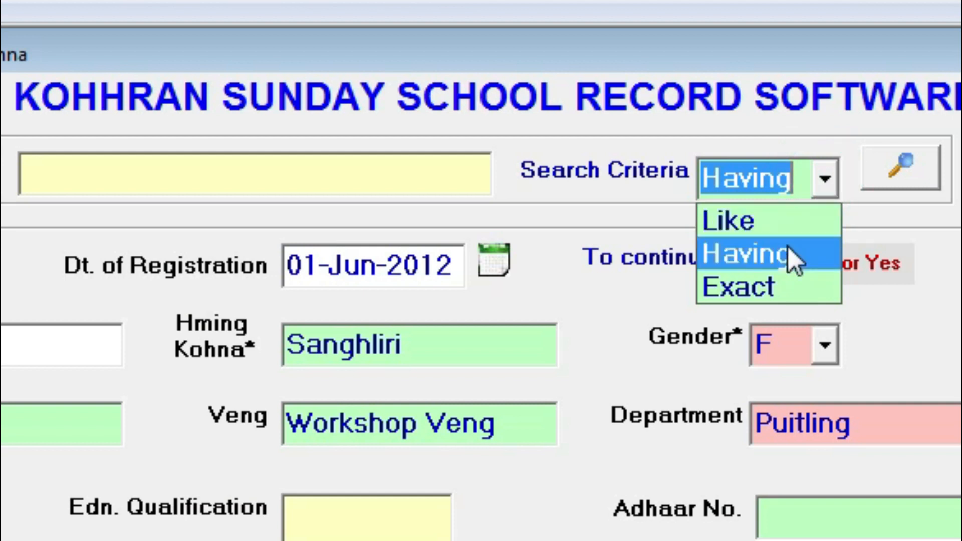
pyautogui.click(779, 221)
pyautogui.click(344, 184)
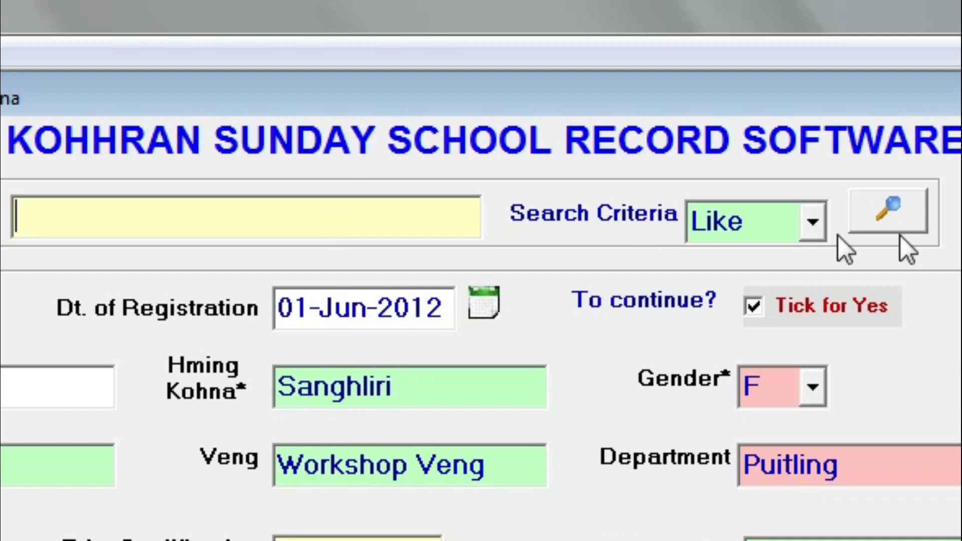
pyautogui.click(814, 222)
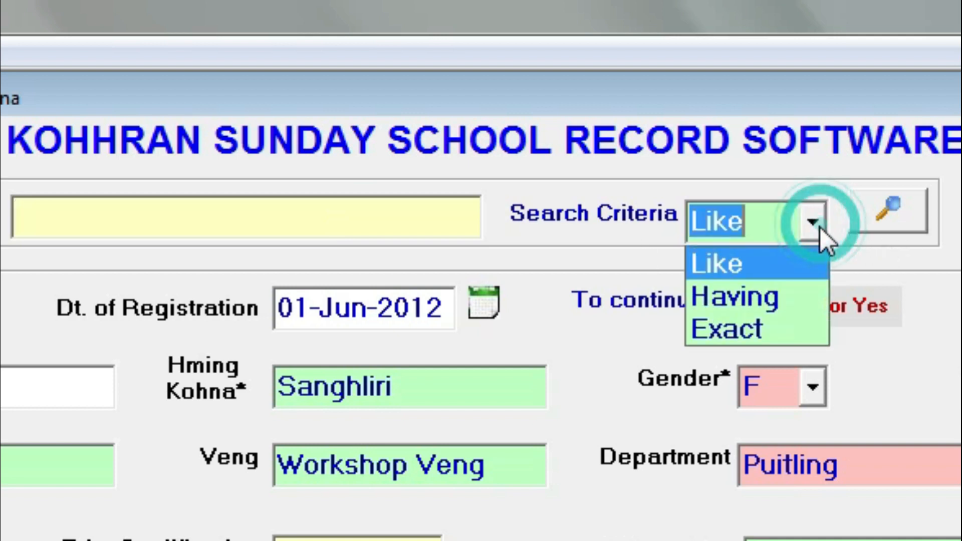
pyautogui.click(790, 331)
pyautogui.click(397, 213)
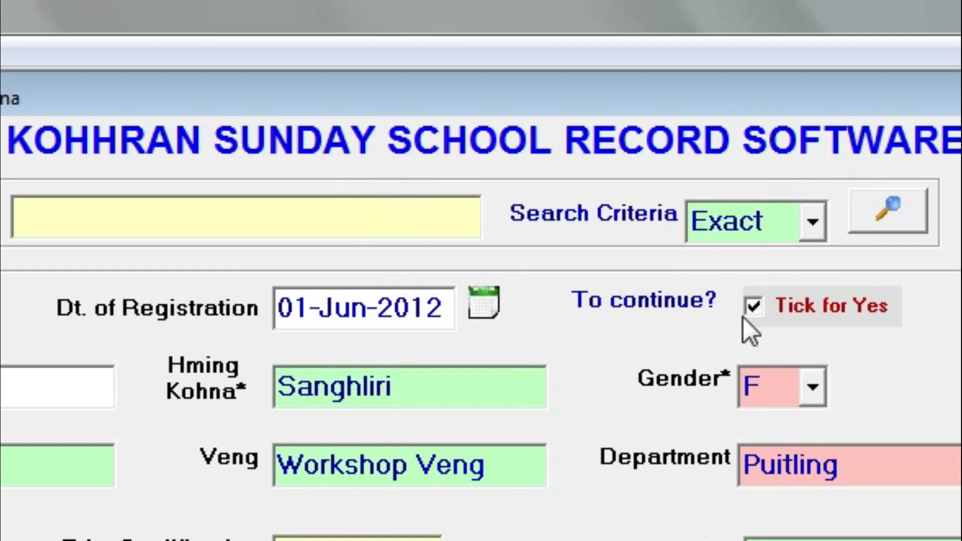
pyautogui.click(812, 222)
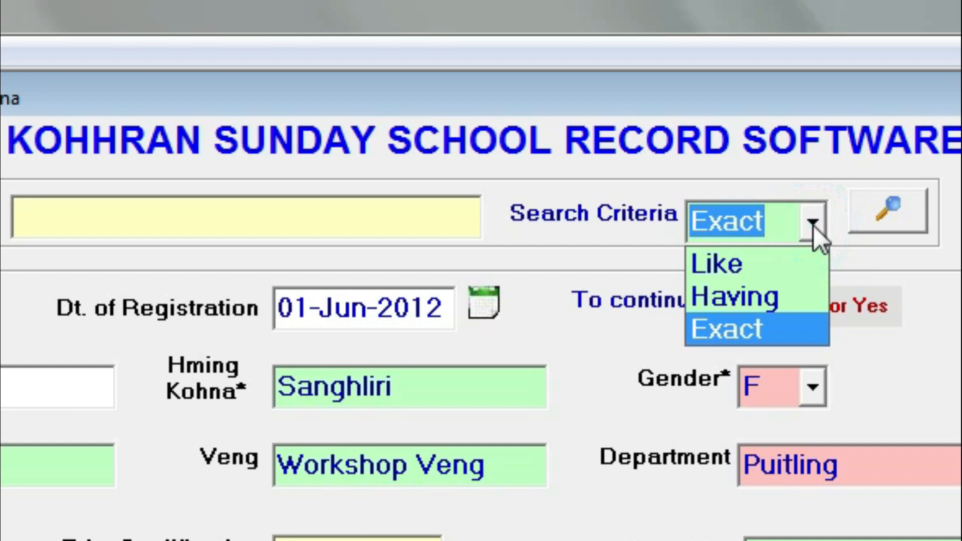
pyautogui.click(287, 213)
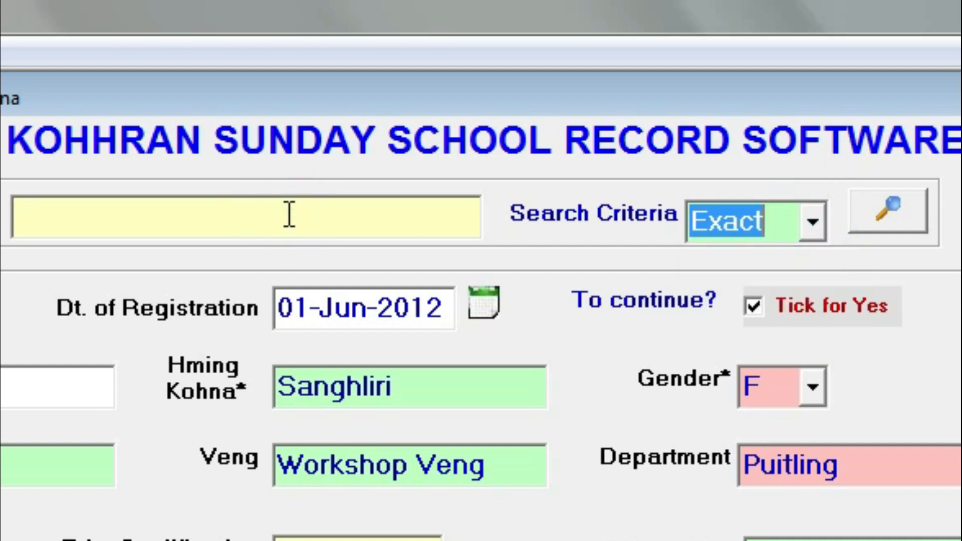
# Enter a member's name, switch the match type to Having, then replace the text with 'Rin'
pyautogui.click(288, 214)
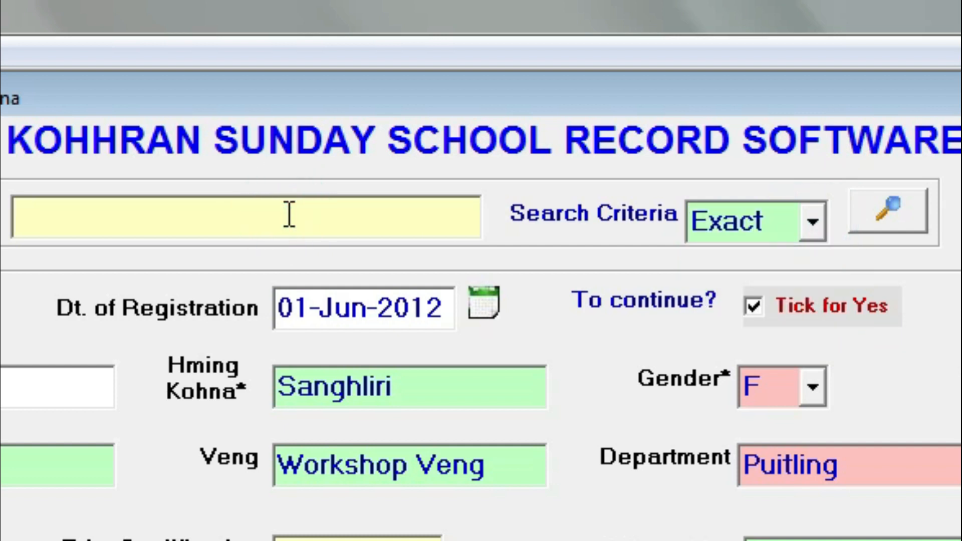
pyautogui.write('Lalrinawma')
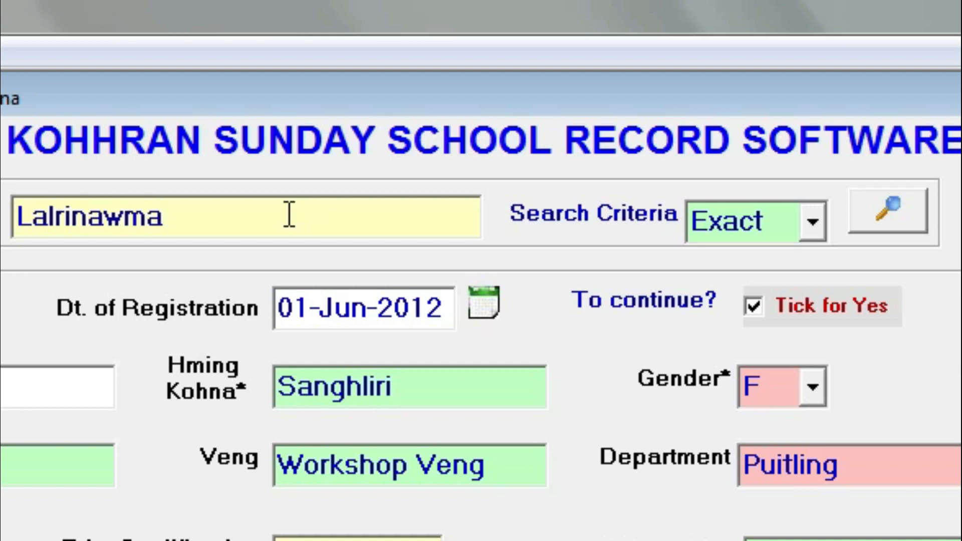
pyautogui.click(813, 221)
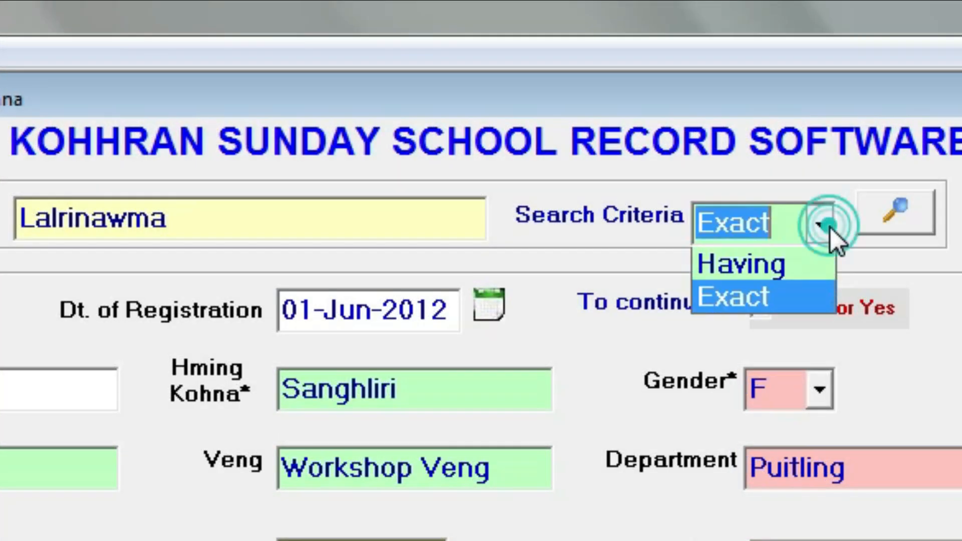
pyautogui.click(780, 291)
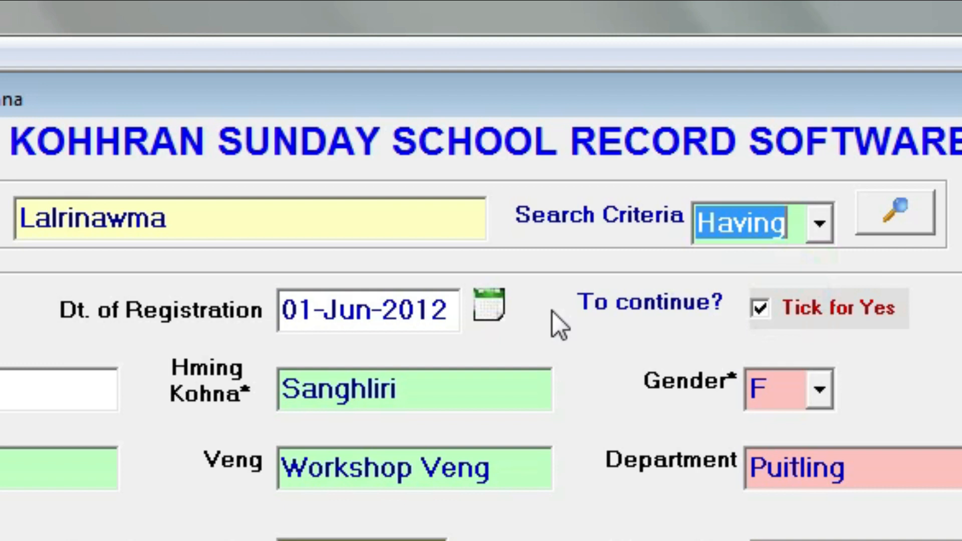
pyautogui.click(370, 232)
pyautogui.doubleClick(365, 227)
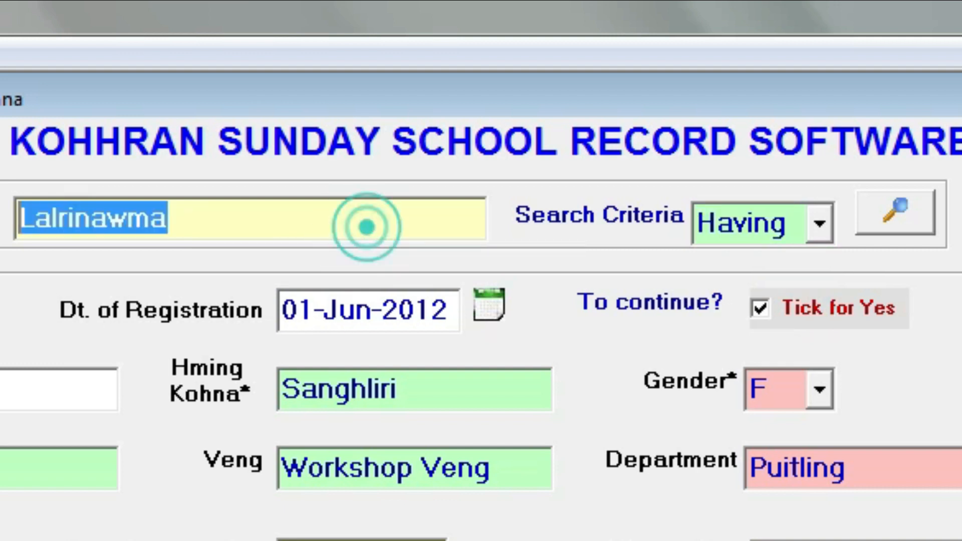
pyautogui.doubleClick(320, 232)
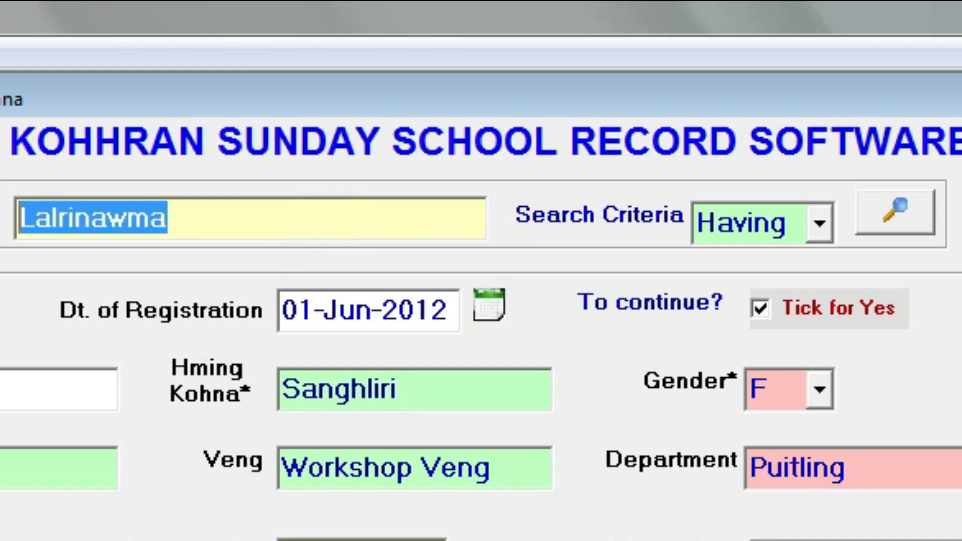
pyautogui.write('Rin')
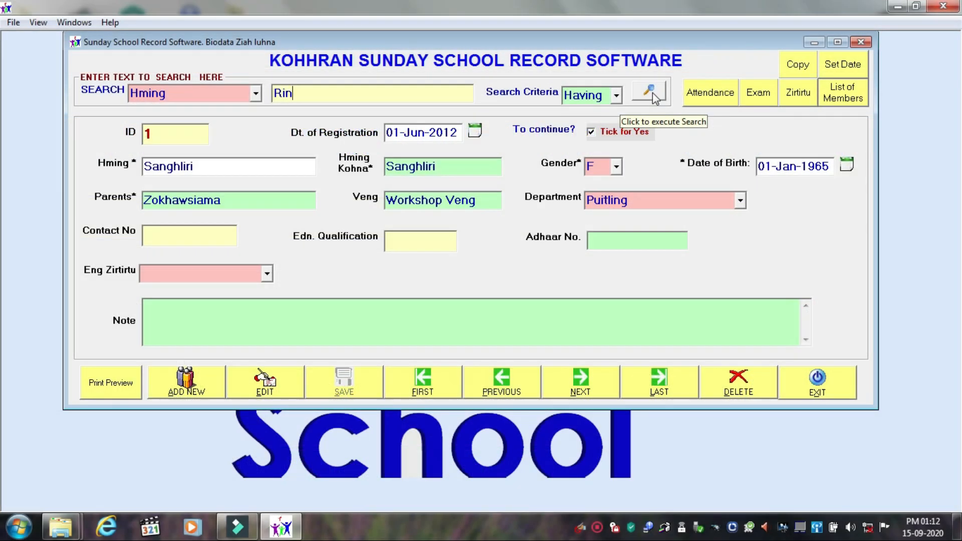
# Run the 'Rin' search and load the third match, record ID 12, into the form
pyautogui.click(650, 92)
pyautogui.click(390, 106)
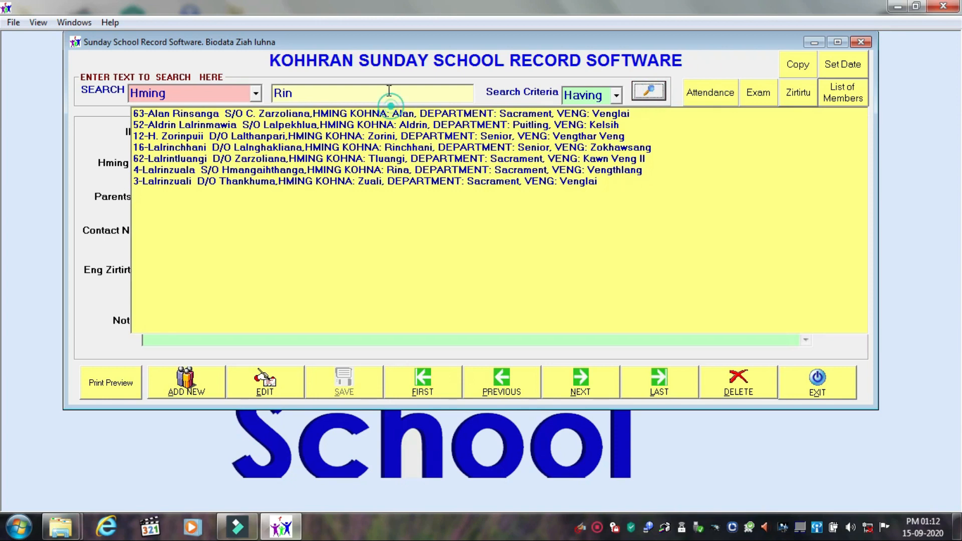
pyautogui.click(389, 91)
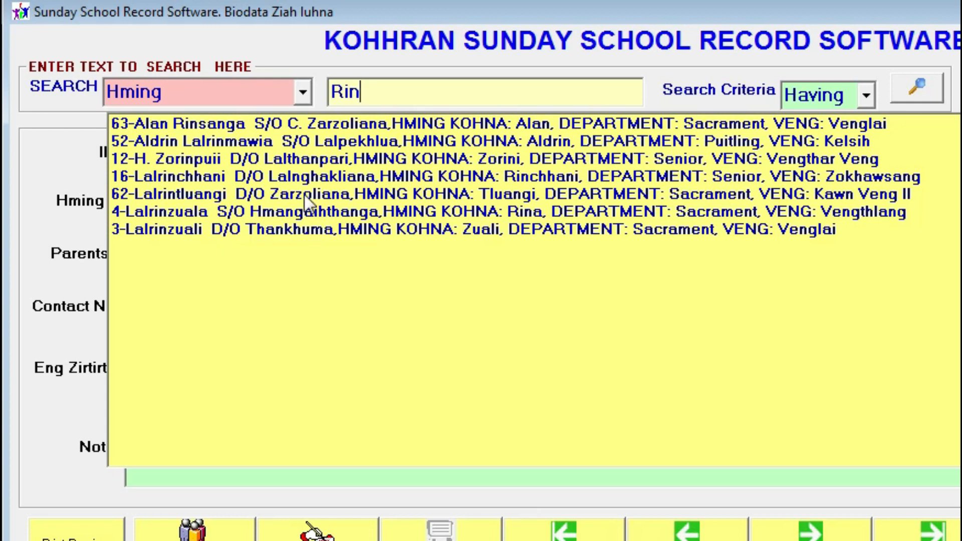
pyautogui.click(209, 165)
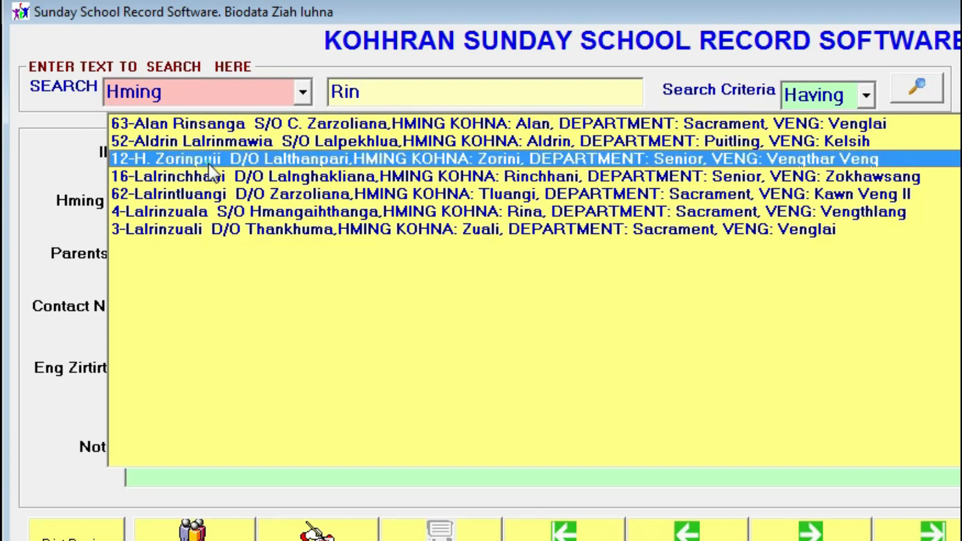
pyautogui.click(209, 165)
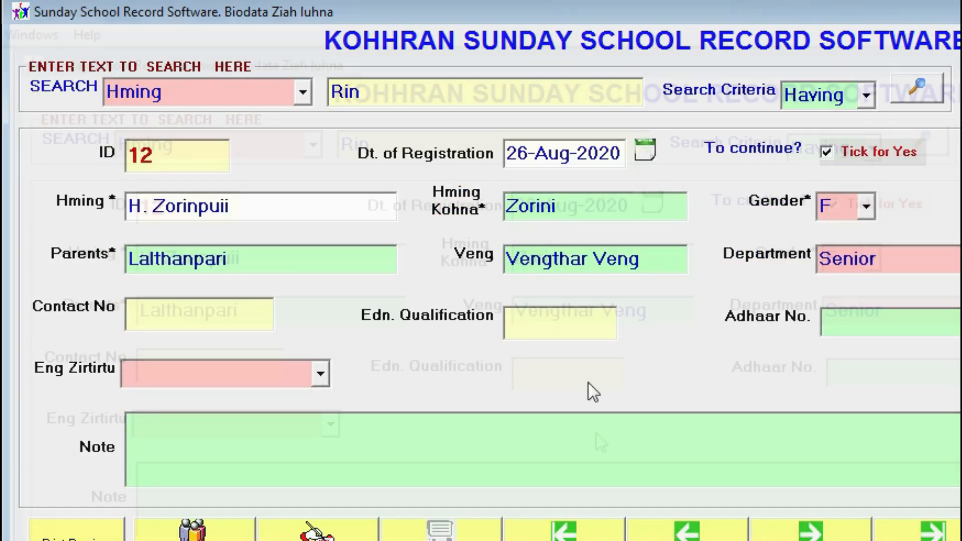
pyautogui.click(301, 92)
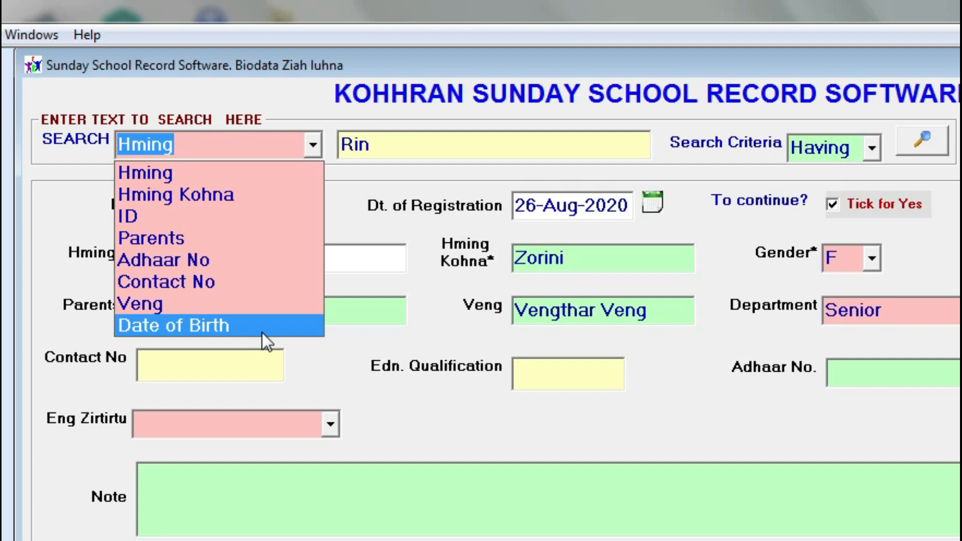
pyautogui.click(460, 153)
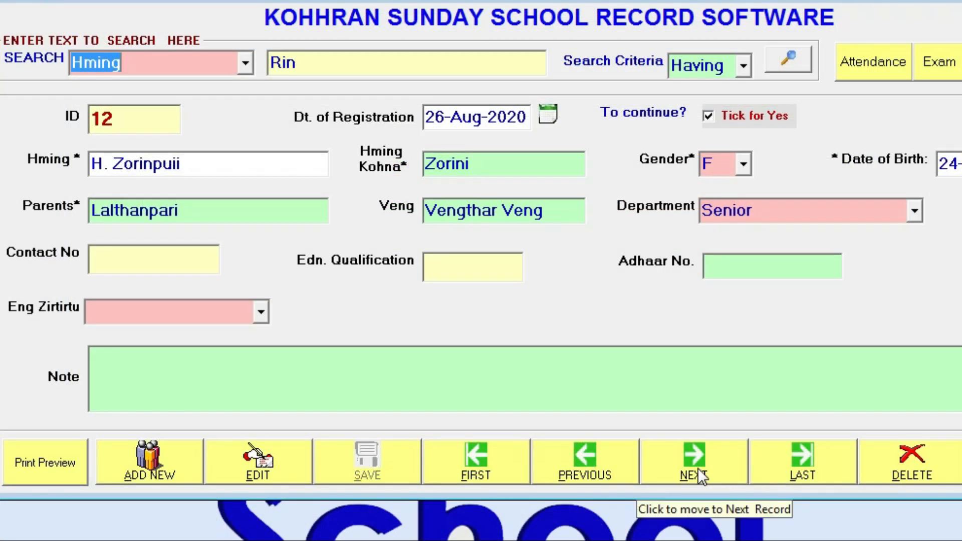
# Step forward six records, back four to ID 14, then jump to the first and last record, ID 68
pyautogui.click(699, 468)
pyautogui.click(698, 468)
pyautogui.click(698, 469)
pyautogui.click(699, 469)
pyautogui.click(699, 470)
pyautogui.click(698, 469)
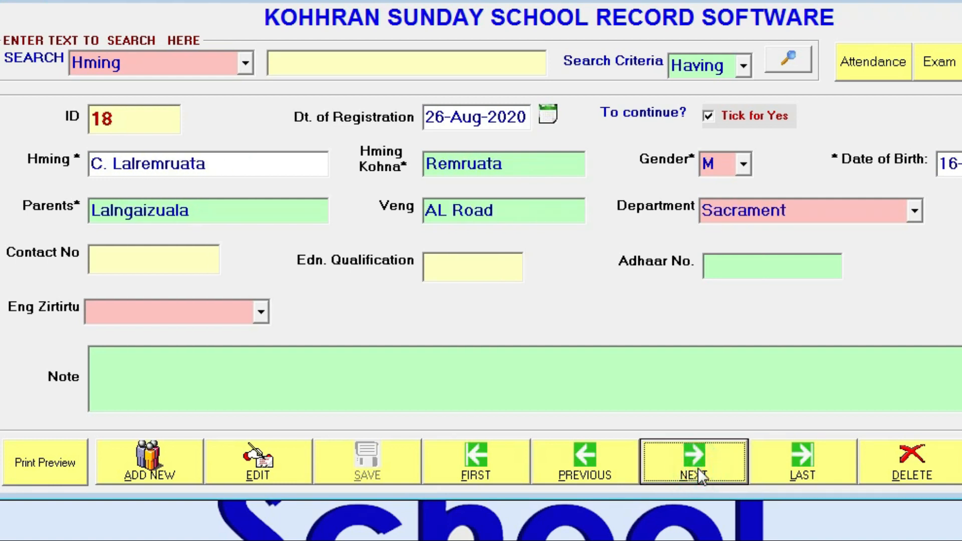
pyautogui.click(582, 467)
pyautogui.click(582, 467)
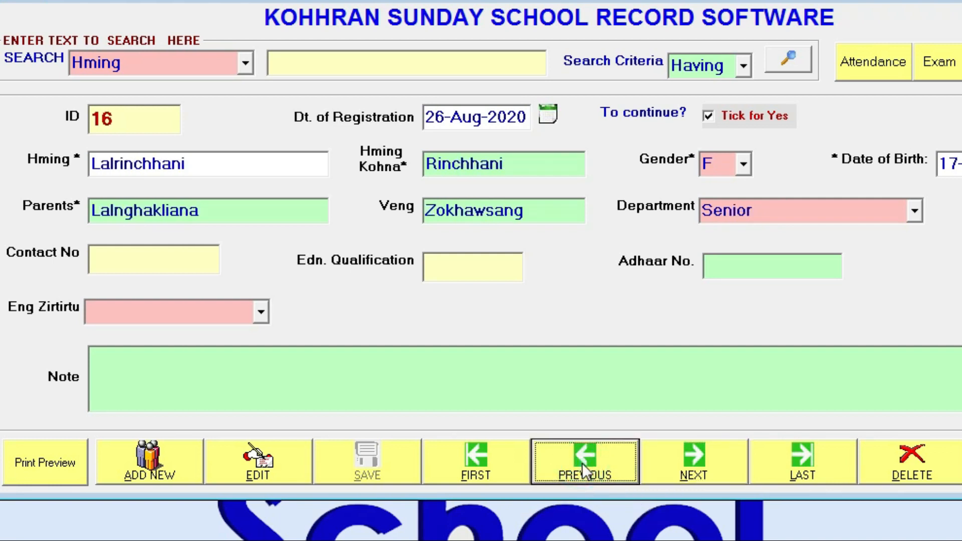
pyautogui.click(583, 467)
pyautogui.click(582, 467)
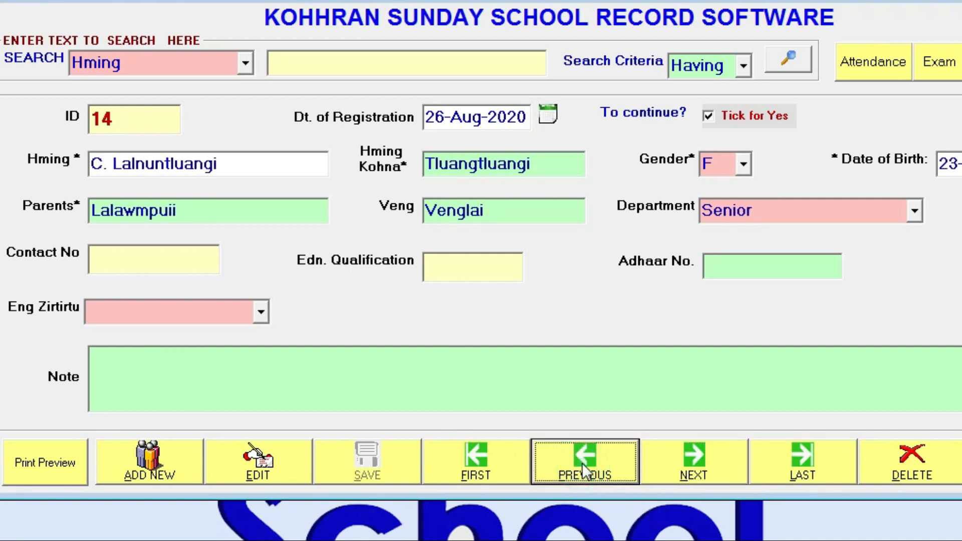
pyautogui.click(488, 469)
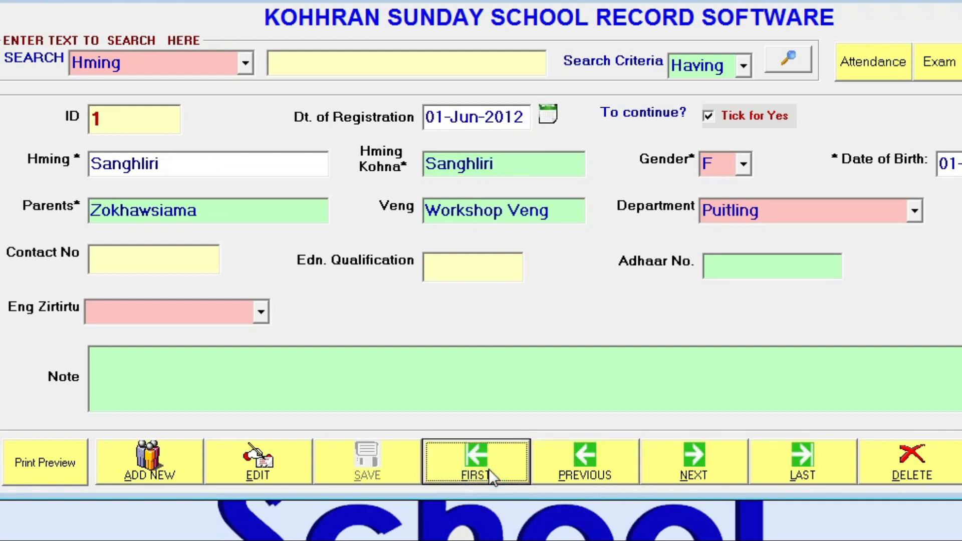
pyautogui.click(806, 464)
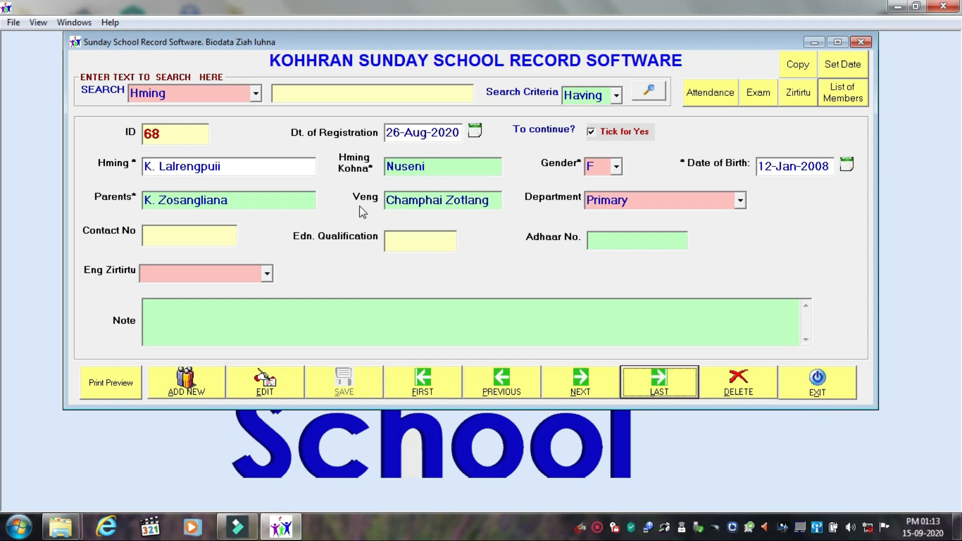
pyautogui.click(757, 383)
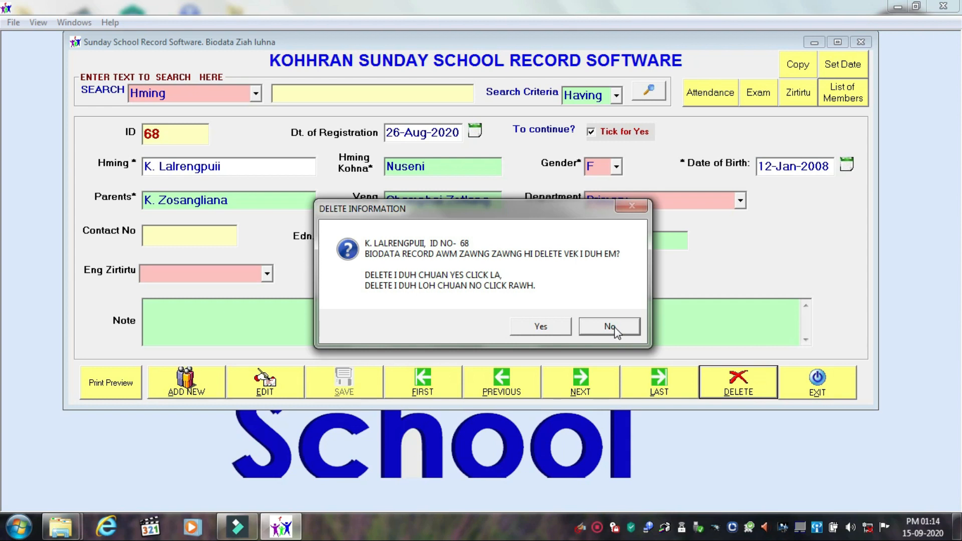
pyautogui.click(615, 327)
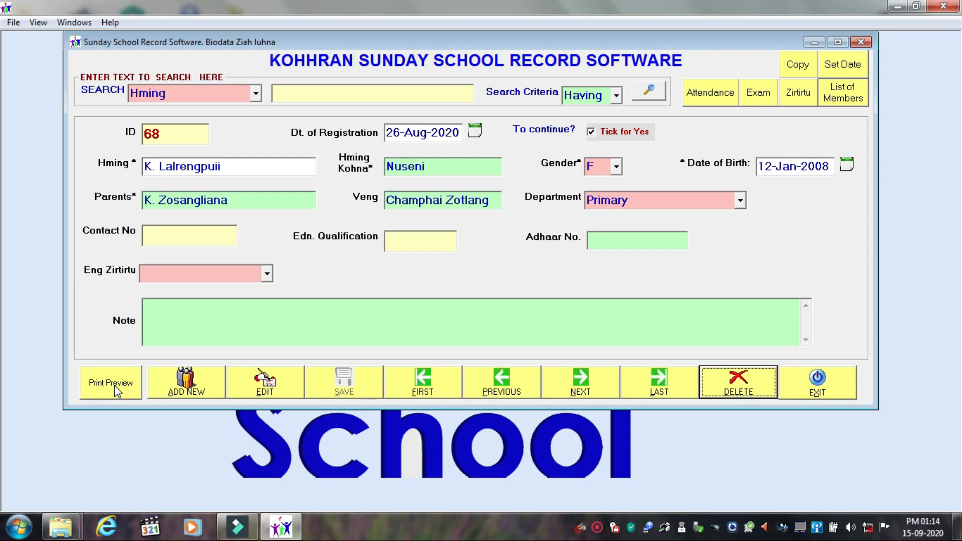
pyautogui.click(114, 386)
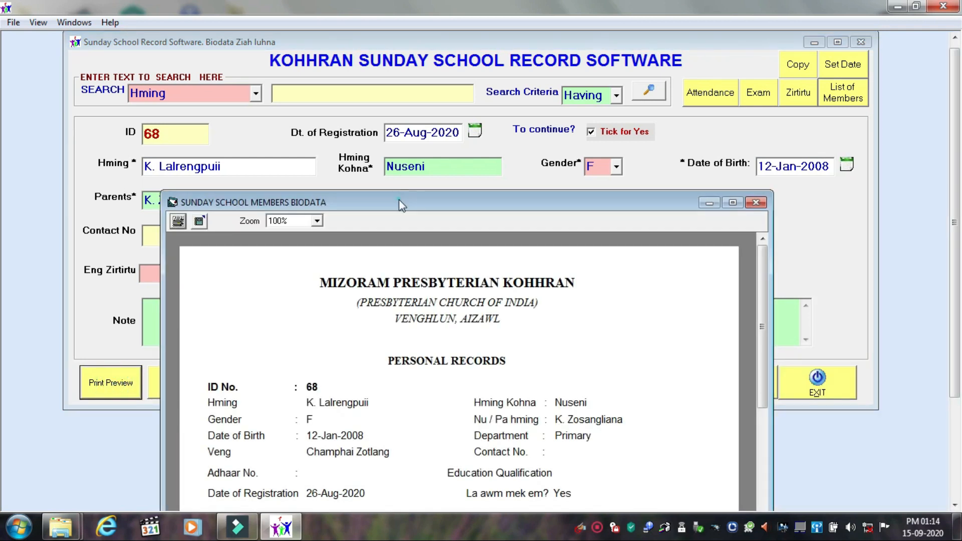
pyautogui.moveTo(399, 200); pyautogui.dragTo(298, 57)
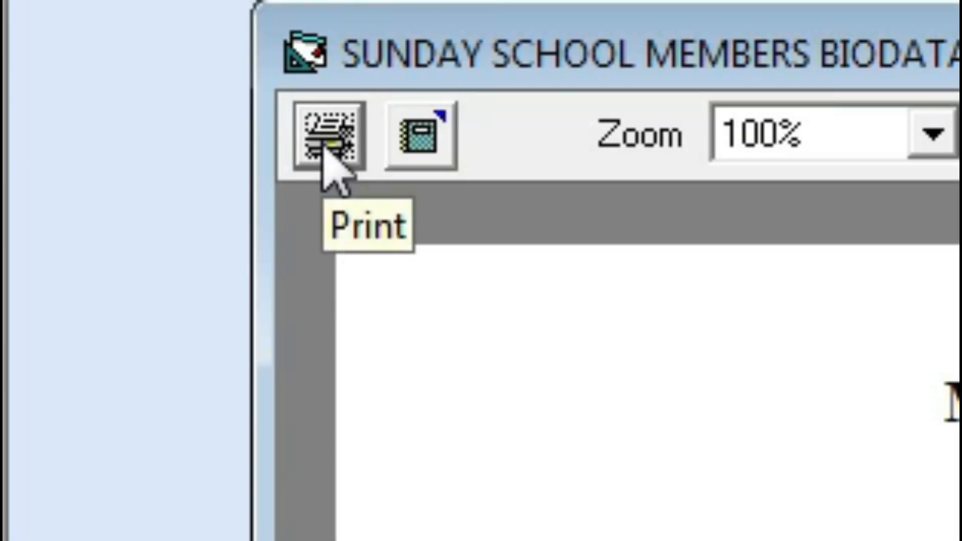
pyautogui.click(323, 147)
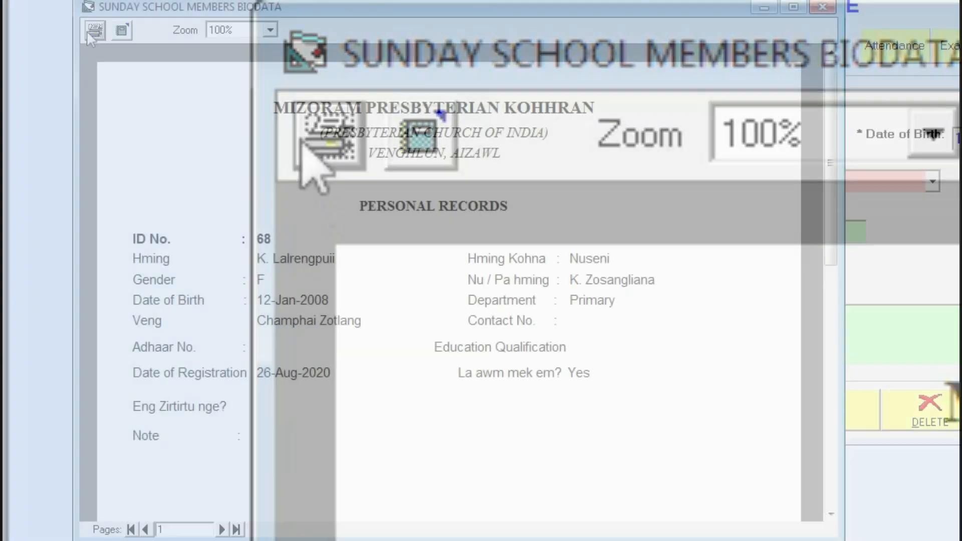
pyautogui.moveTo(245, 172); pyautogui.dragTo(145, 161)
pyautogui.click(161, 130)
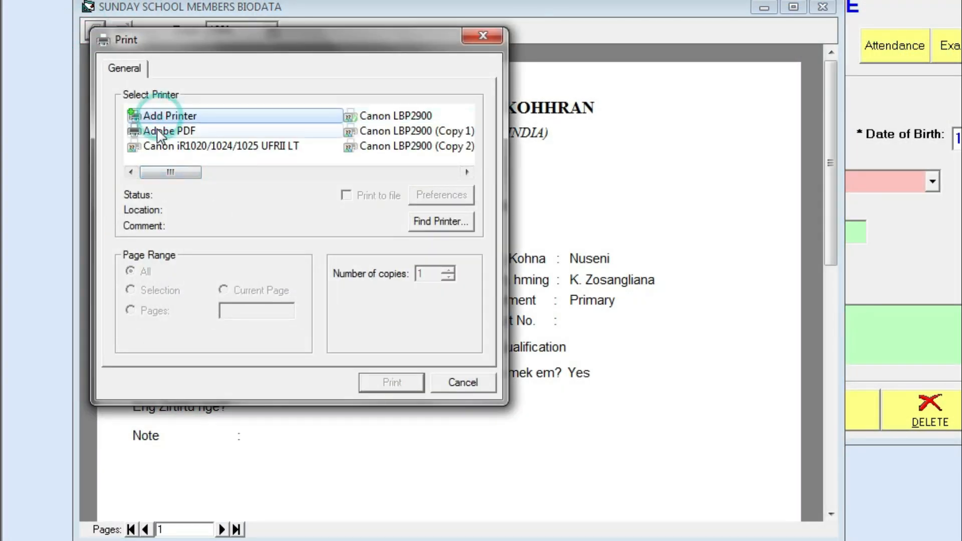
pyautogui.click(457, 383)
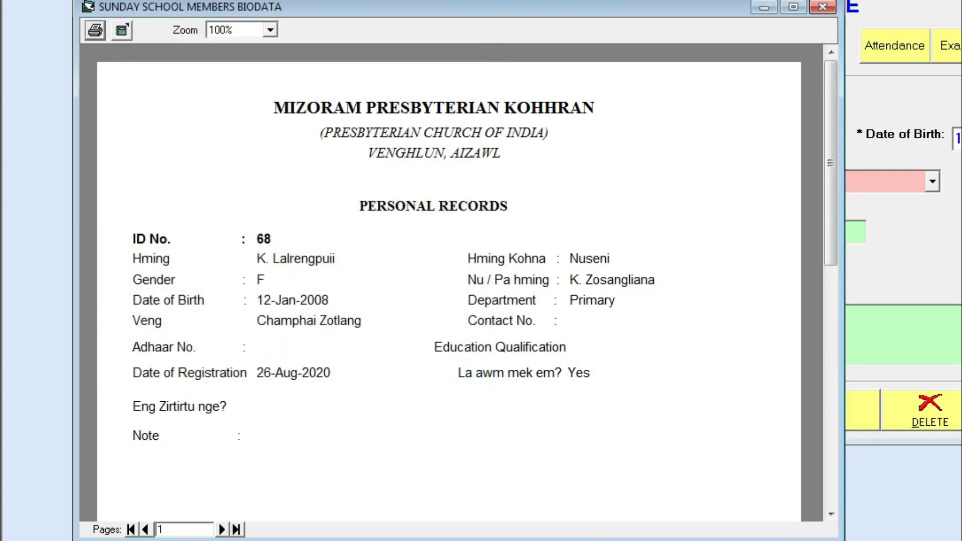
pyautogui.click(822, 7)
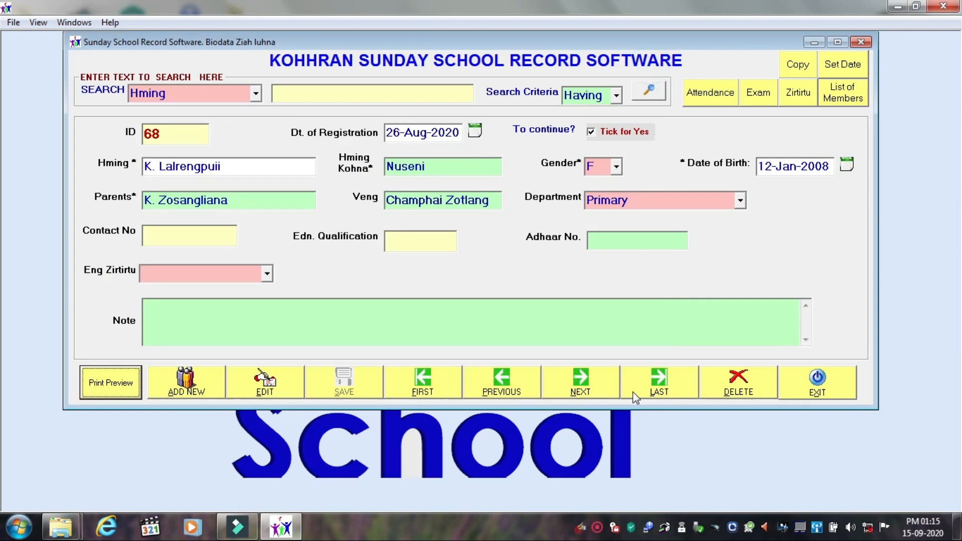
# Jump to the first record, then start and cancel a new member entry
pyautogui.click(423, 389)
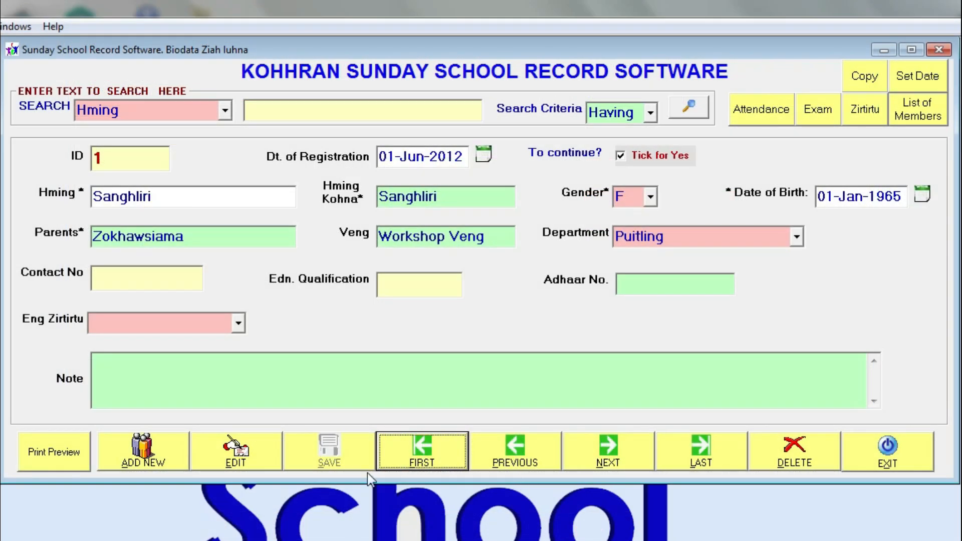
pyautogui.click(151, 462)
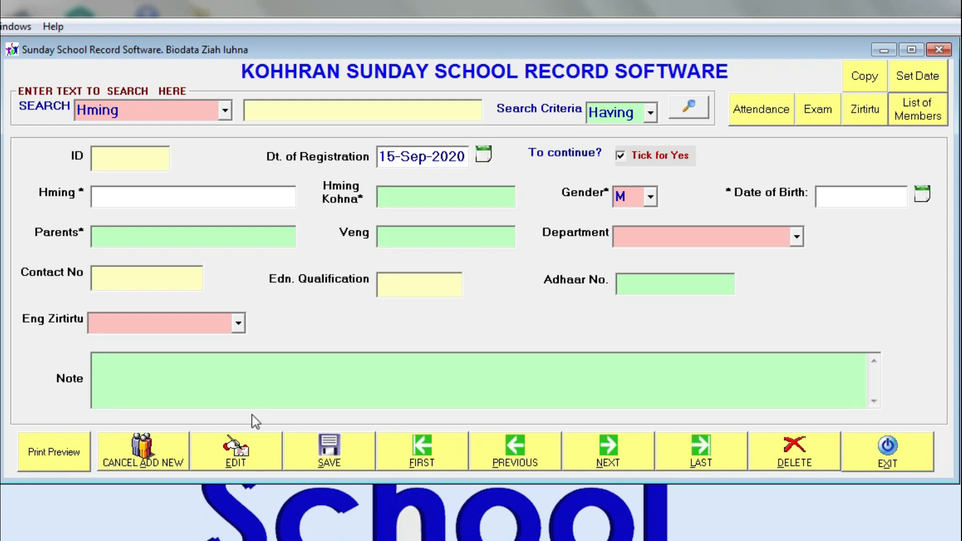
pyautogui.click(167, 456)
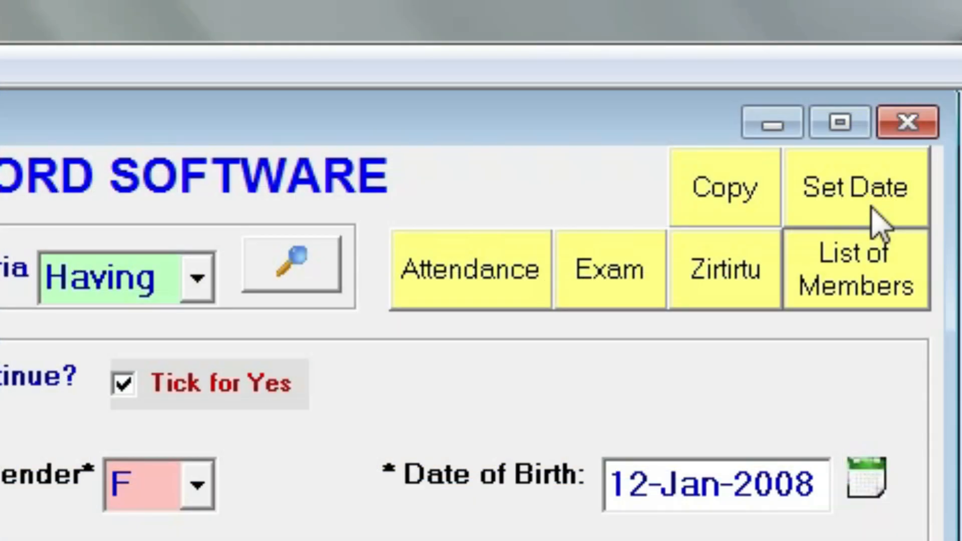
# Enter 20-Jan-1999 as the date setting for new record entries
pyautogui.click(875, 213)
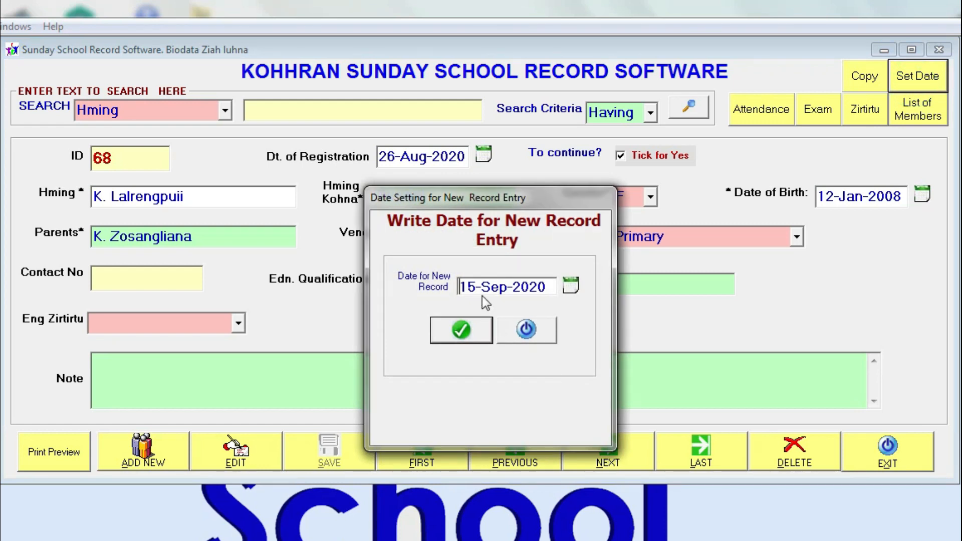
pyautogui.click(462, 290)
pyautogui.write('20')
pyautogui.click(491, 216)
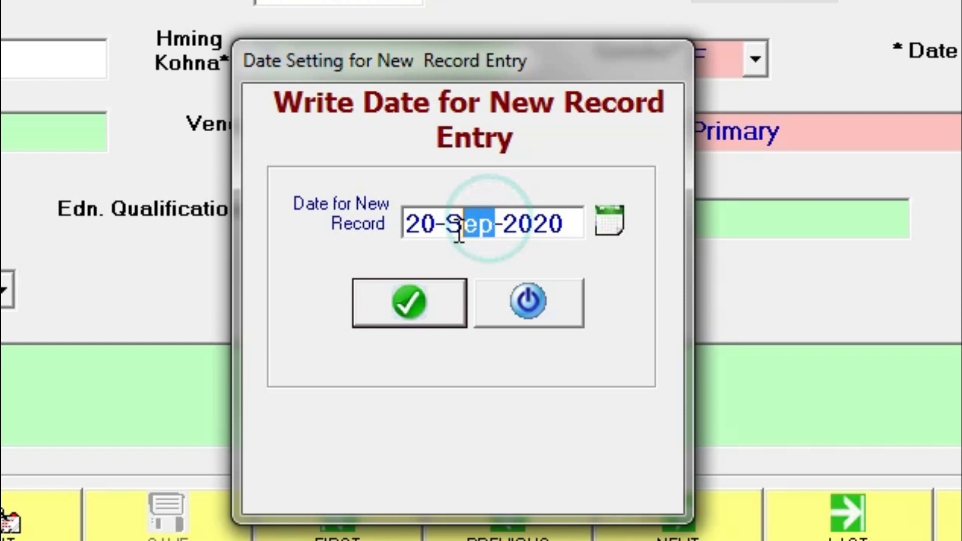
pyautogui.write('Jn')
pyautogui.press('BackSpace')
pyautogui.write('an')
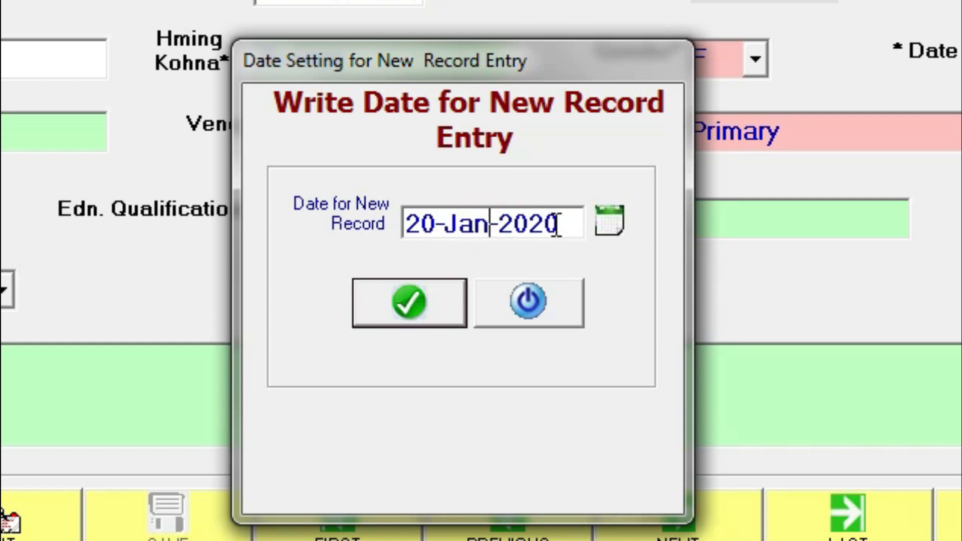
pyautogui.click(551, 224)
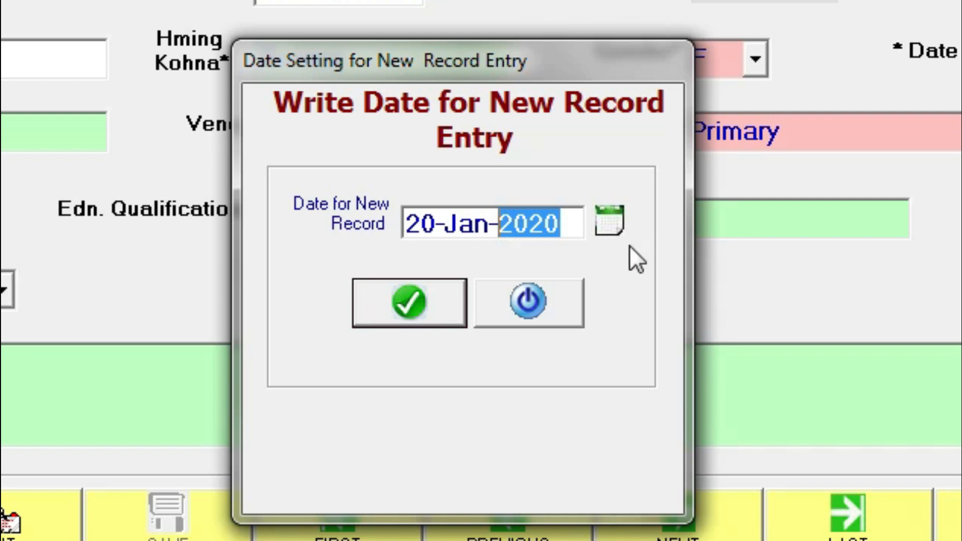
pyautogui.write('1999')
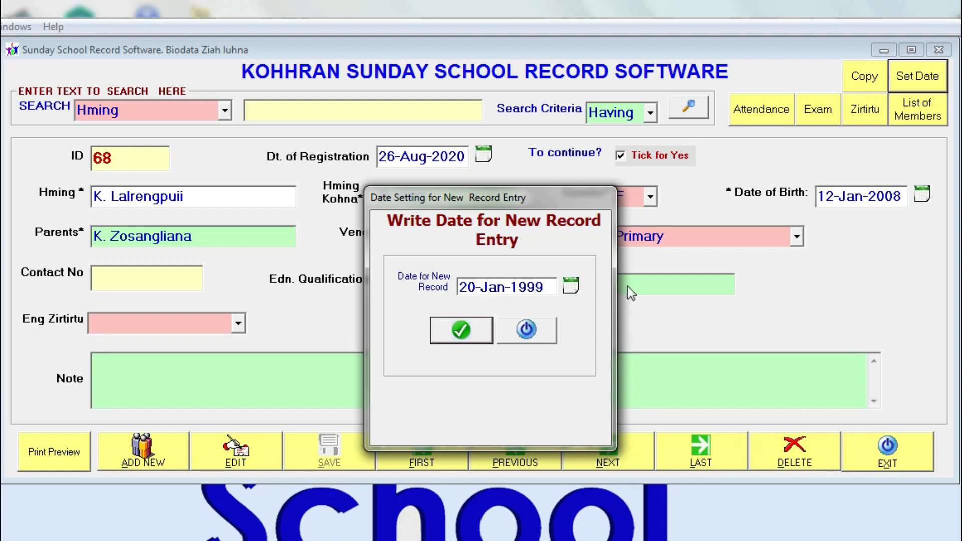
# Pick 01-Jan-1999 from the calendar, confirm it, and start a new member entry
pyautogui.click(570, 289)
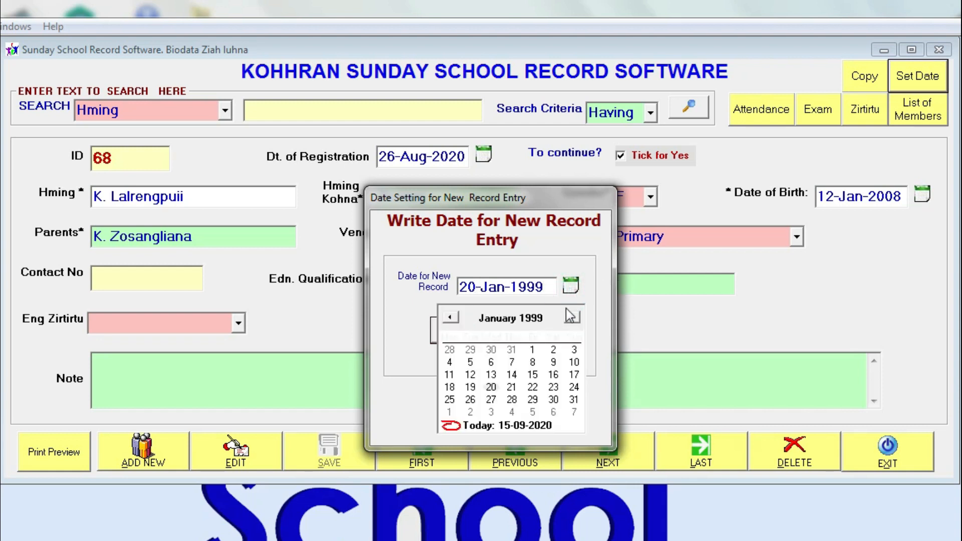
pyautogui.click(532, 349)
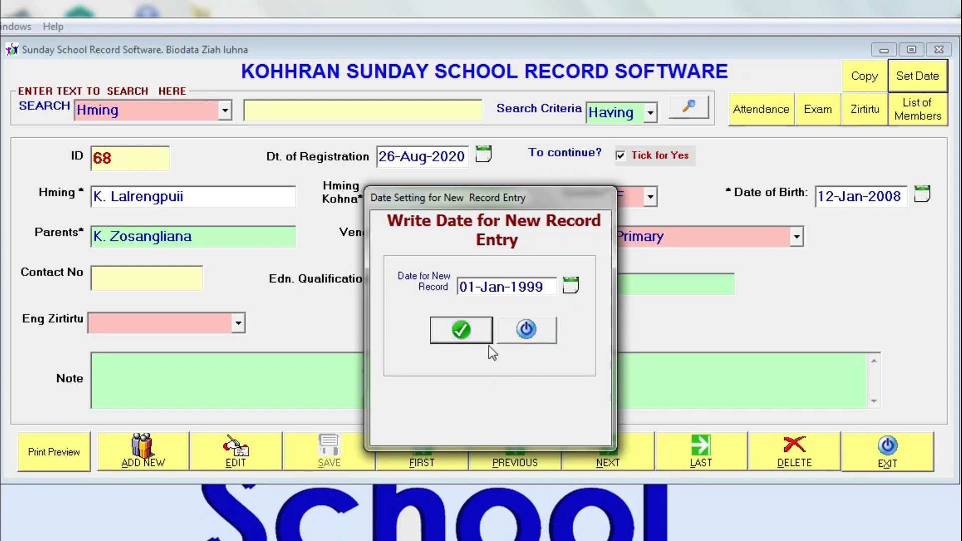
pyautogui.click(460, 331)
pyautogui.click(912, 81)
pyautogui.click(470, 327)
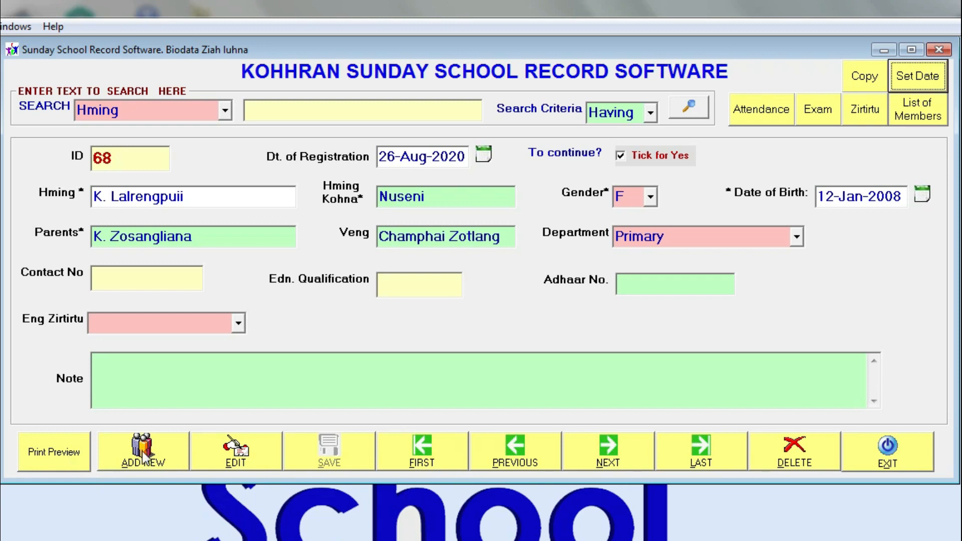
pyautogui.click(144, 457)
# Type the new member's name in Hming and the former name in Hming Kohna
pyautogui.click(426, 151)
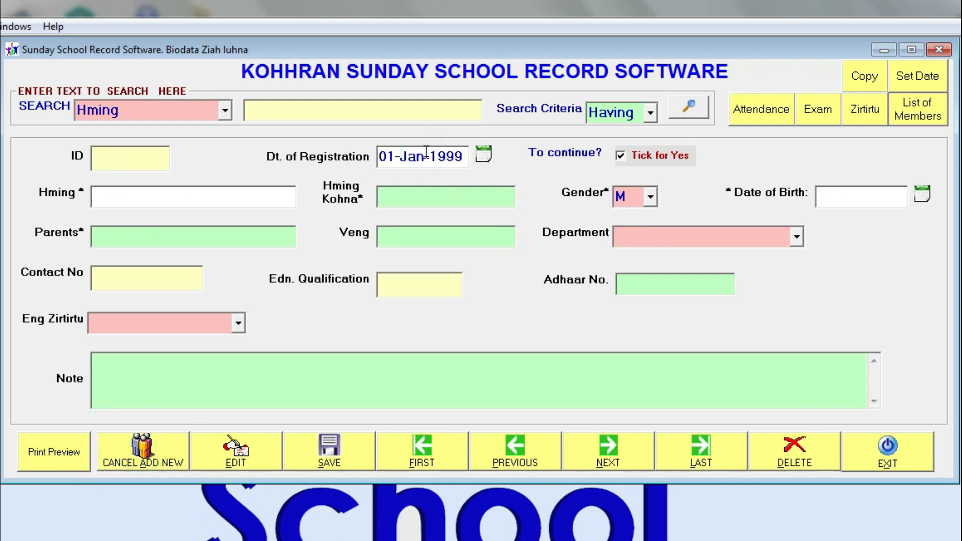
pyautogui.doubleClick(467, 154)
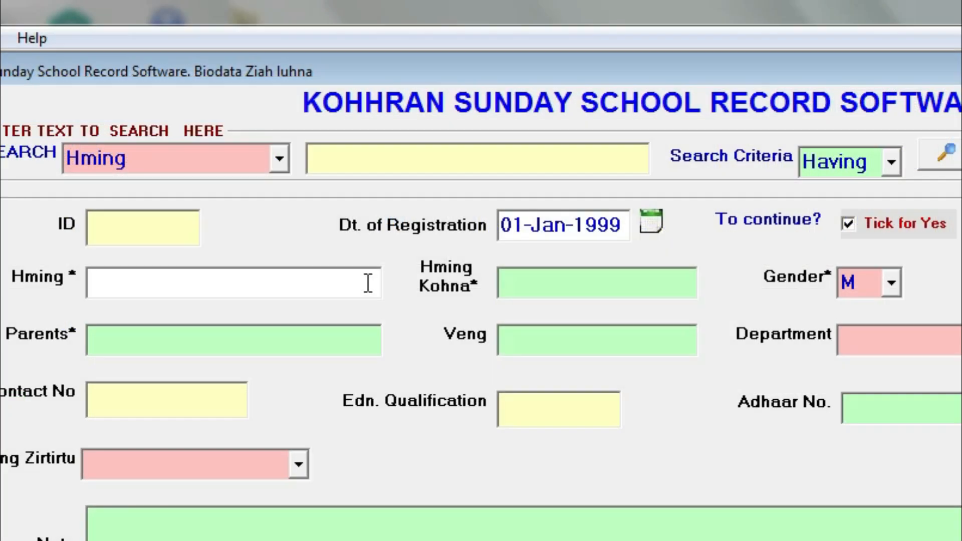
pyautogui.write('Lalhmangaihzuala')
pyautogui.press('BackSpace')
pyautogui.write('la')
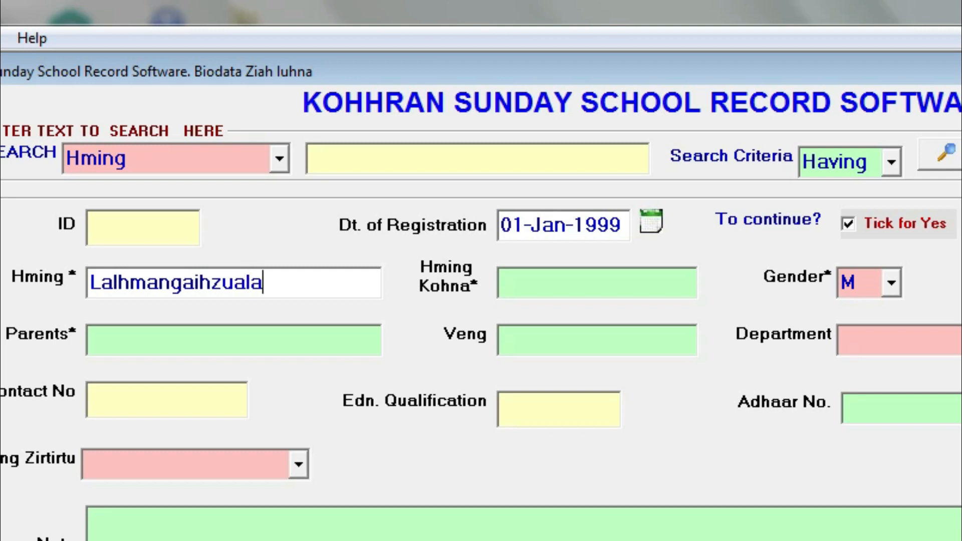
pyautogui.click(581, 284)
pyautogui.write('Hmaaa')
pyautogui.press('BackSpace')
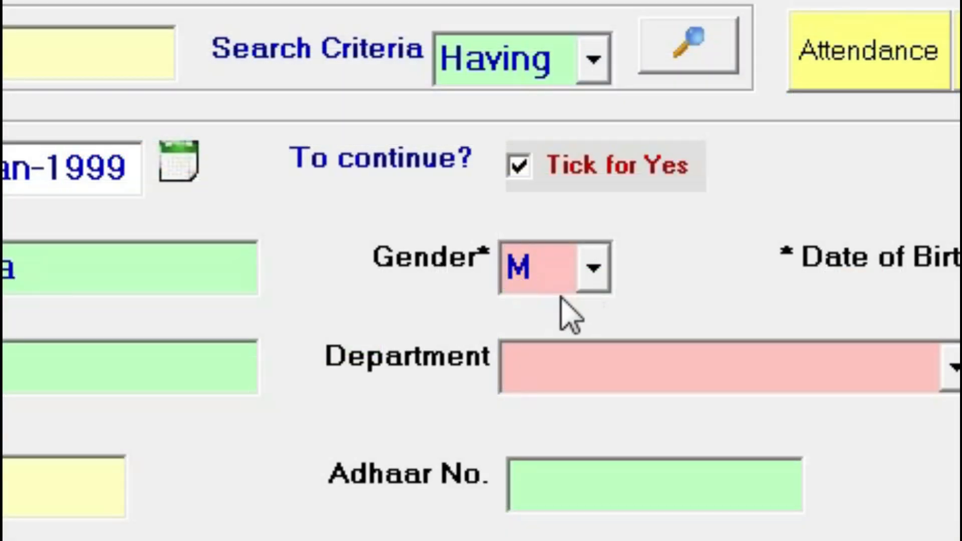
# Keep gender M and pick a birth date from the Date of Birth calendar
pyautogui.click(594, 268)
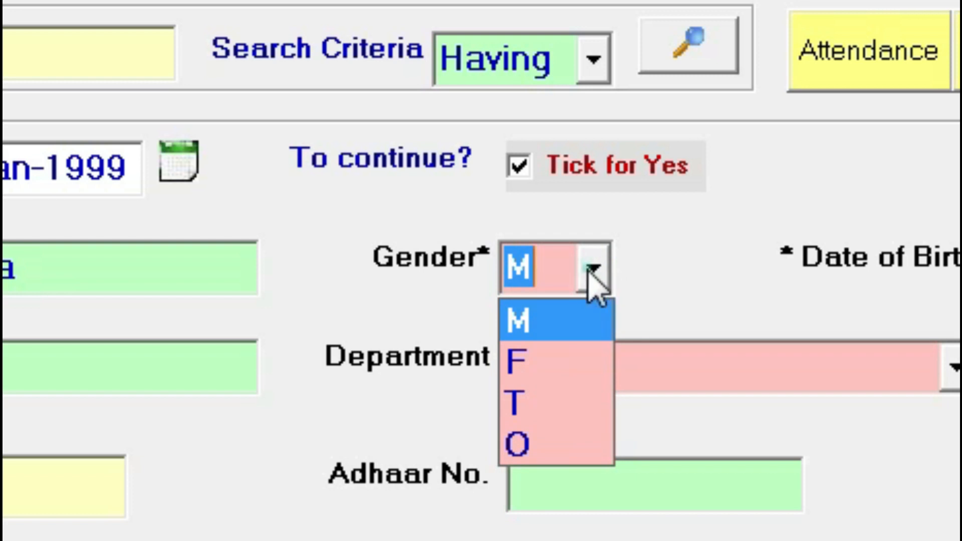
pyautogui.click(588, 270)
pyautogui.press('Tab')
pyautogui.click(905, 54)
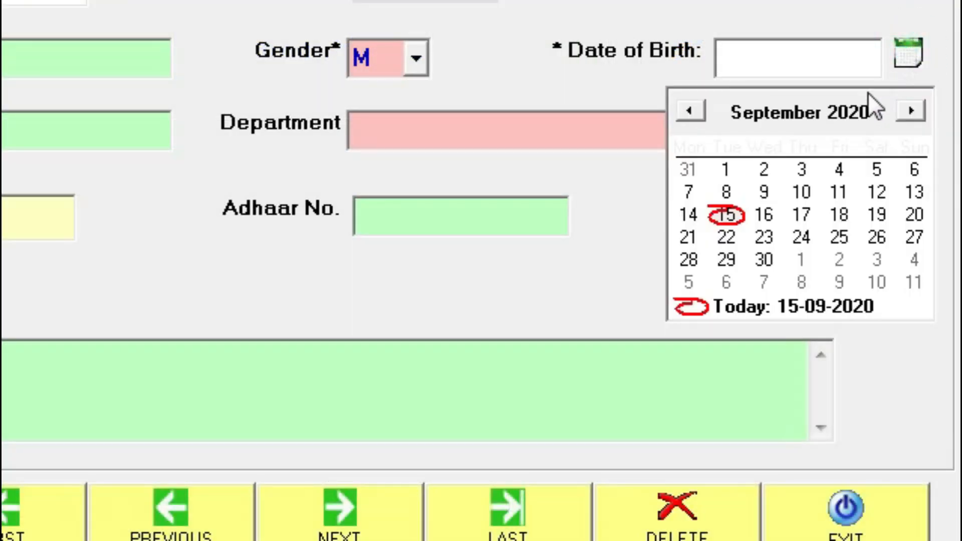
pyautogui.click(761, 115)
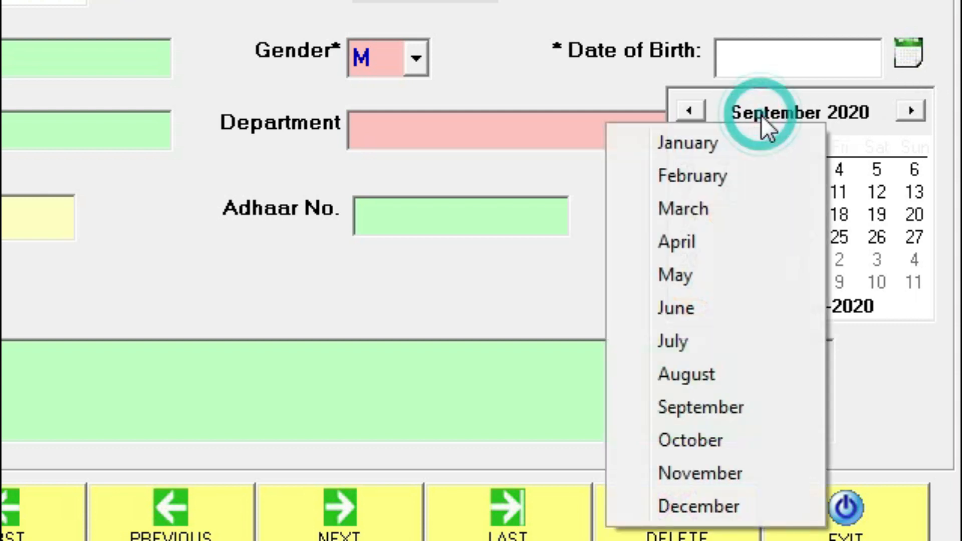
pyautogui.click(797, 113)
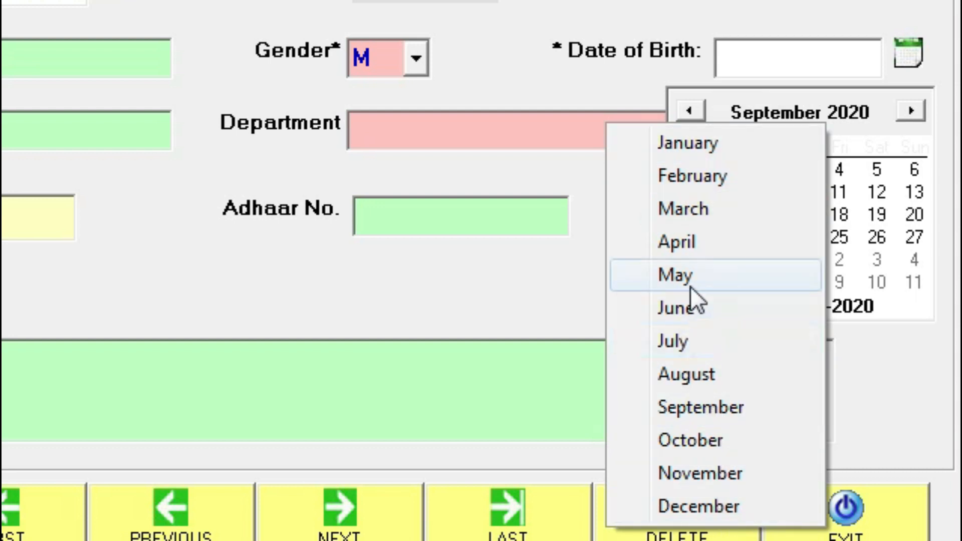
pyautogui.click(694, 244)
pyautogui.click(840, 102)
pyautogui.click(860, 129)
pyautogui.click(861, 129)
pyautogui.click(859, 98)
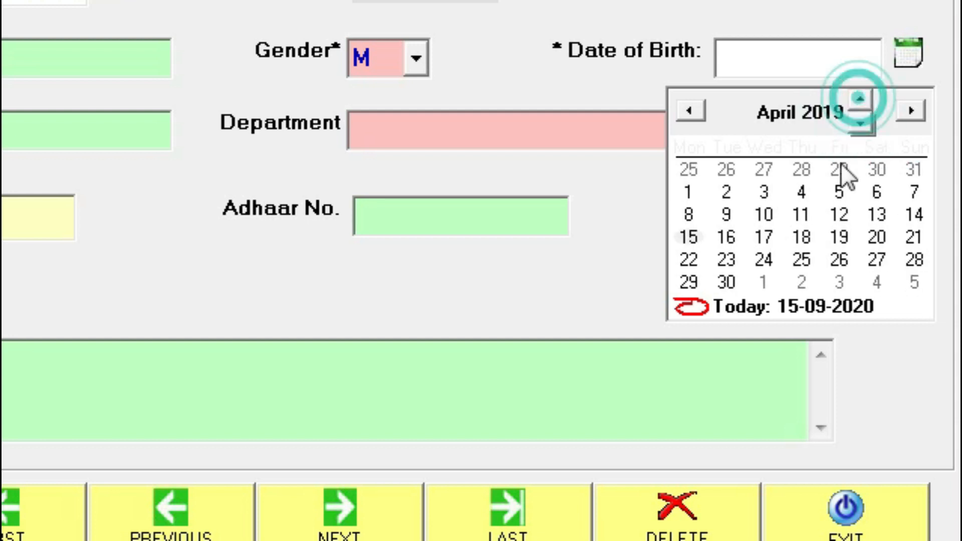
pyautogui.click(764, 214)
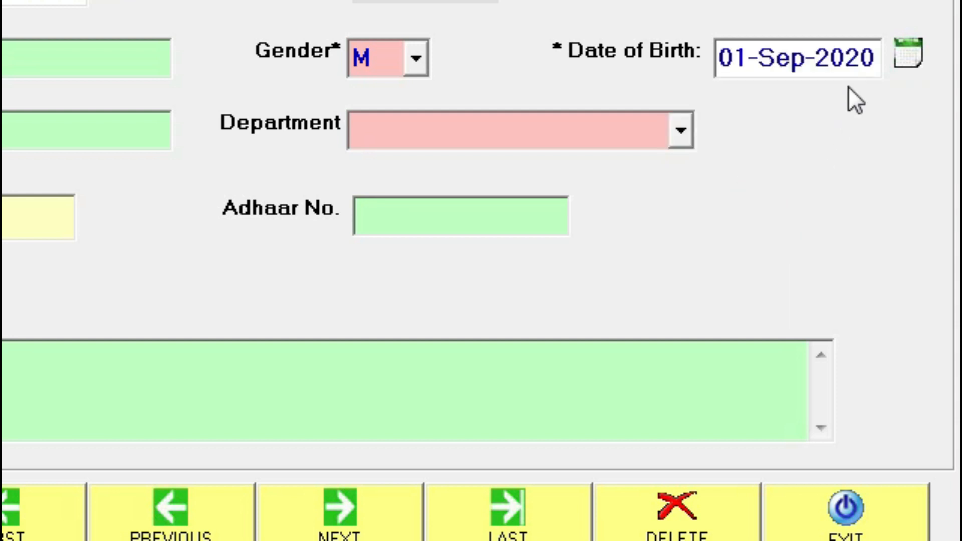
# Edit the birth date's year to 1972 and its separators, giving 01-Sep-1972
pyautogui.doubleClick(849, 56)
pyautogui.write('1972')
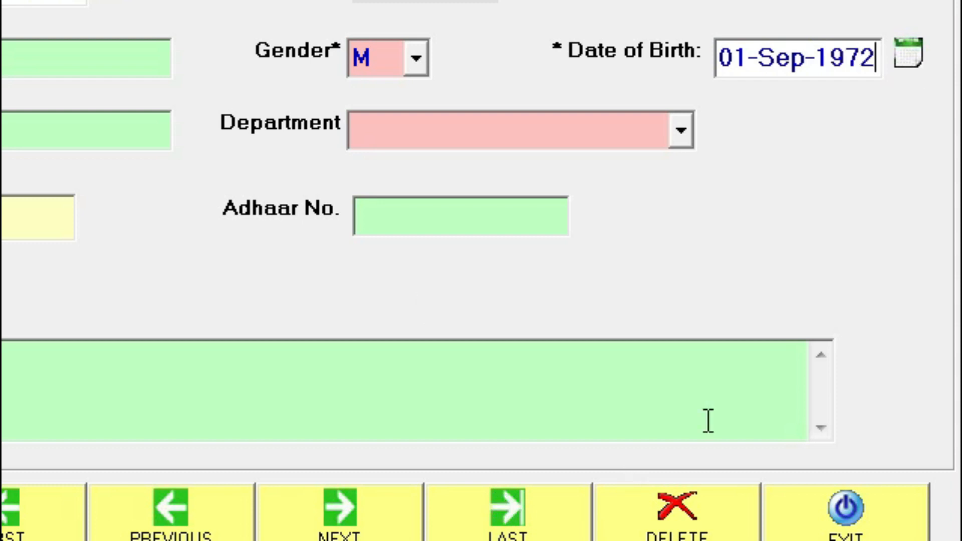
pyautogui.moveTo(760, 59); pyautogui.dragTo(750, 63)
pyautogui.write('/')
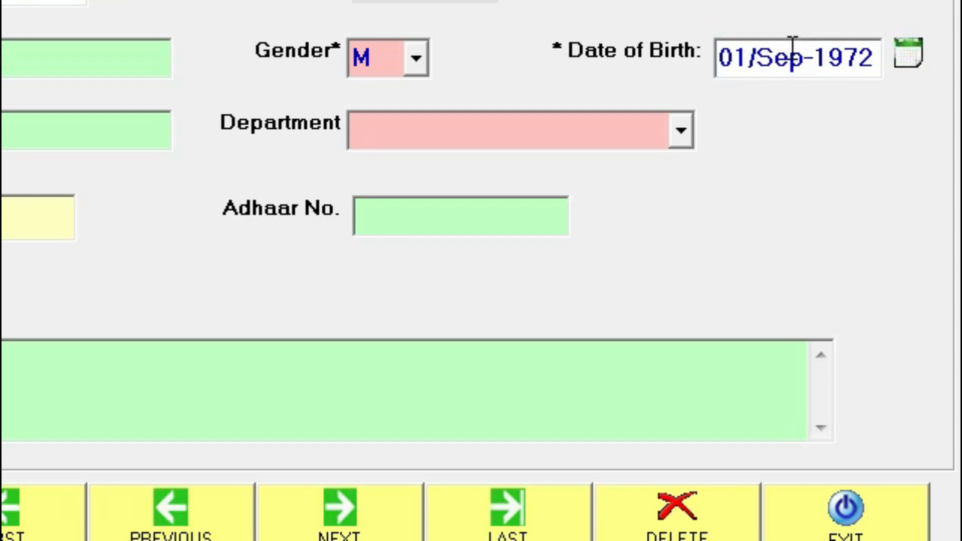
pyautogui.moveTo(760, 64); pyautogui.dragTo(801, 59)
pyautogui.click(813, 60)
pyautogui.write('/')
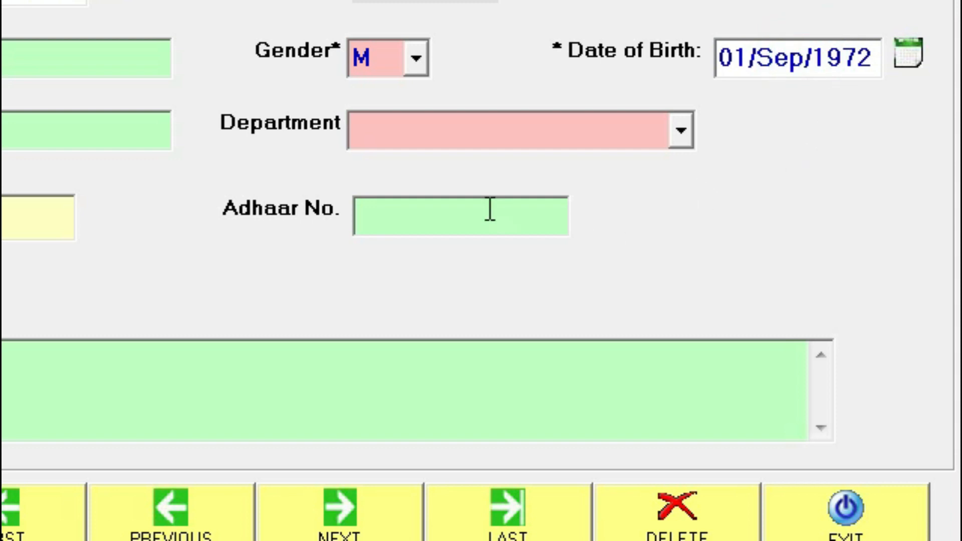
pyautogui.click(469, 142)
pyautogui.click(762, 70)
pyautogui.moveTo(825, 61); pyautogui.dragTo(802, 63)
pyautogui.click(782, 80)
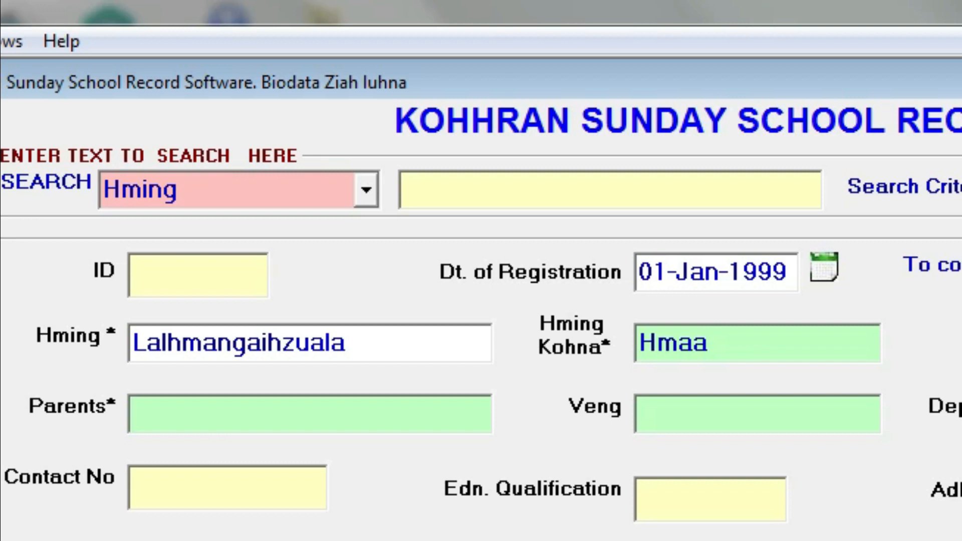
# Enter the parents' name in Parents and the member's locality in Veng
pyautogui.write('lALCHUNGNU')
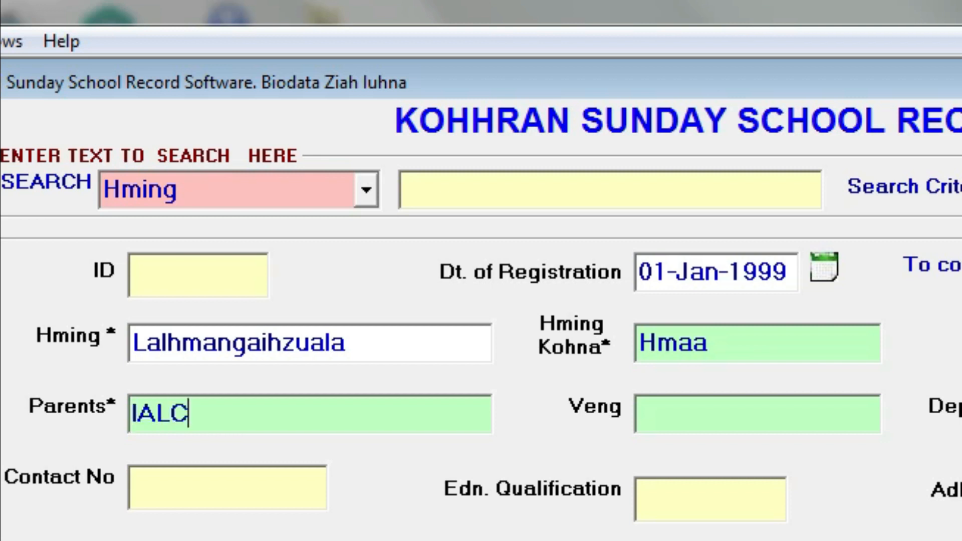
pyautogui.press('BackSpace')
pyautogui.press('BackSpace')
pyautogui.press('BackSpace')
pyautogui.press('BackSpace')
pyautogui.press('BackSpace')
pyautogui.press('BackSpace')
pyautogui.press('BackSpace')
pyautogui.press('BackSpace')
pyautogui.press('BackSpace')
pyautogui.press('BackSpace')
pyautogui.write('Lalchungnunga')
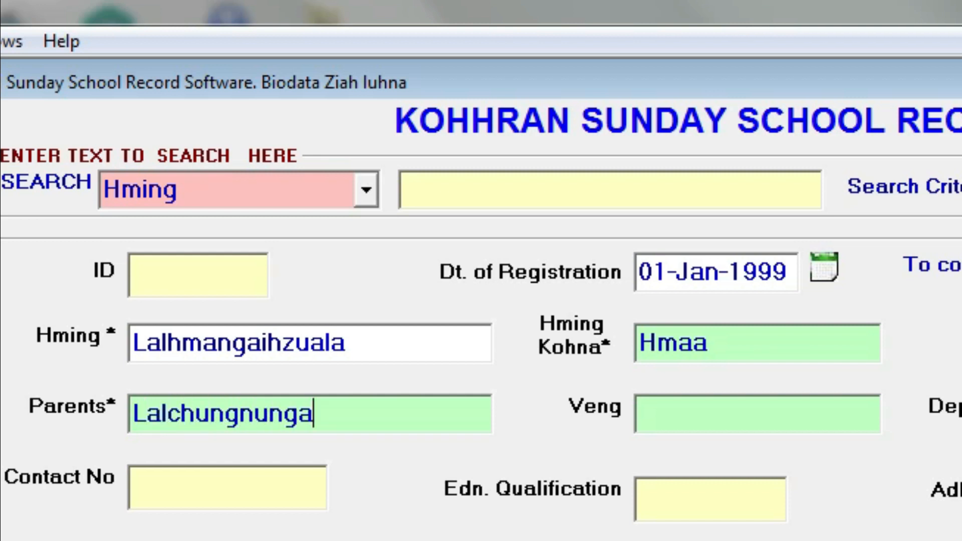
pyautogui.click(804, 417)
pyautogui.write('Vengthlang')
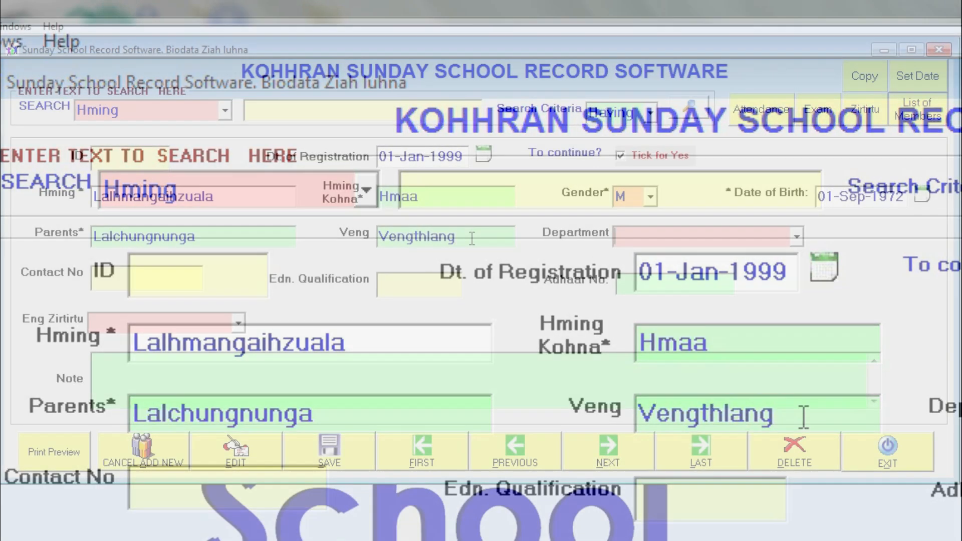
# Set the department to Beginner using the Department list and mouse wheel
pyautogui.click(797, 236)
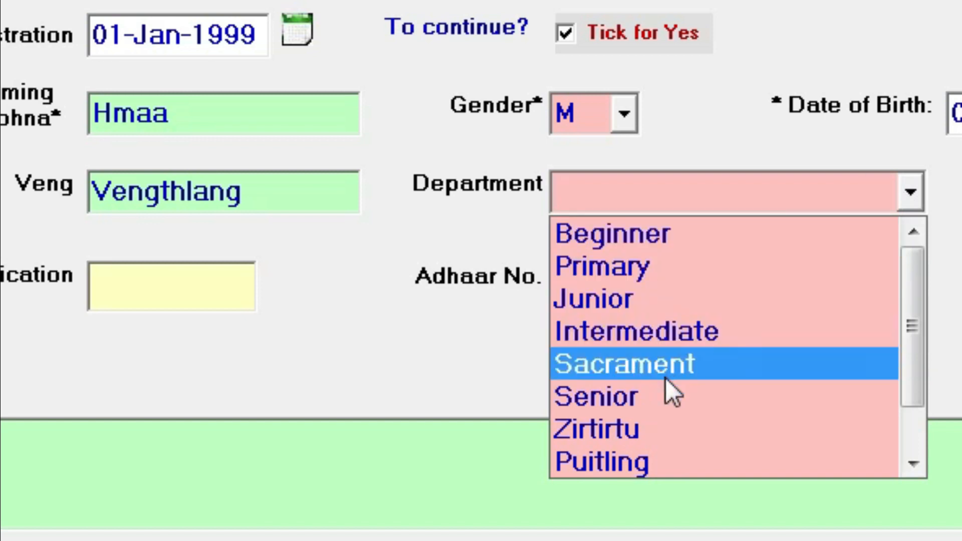
pyautogui.scroll(-1, 650, 402)
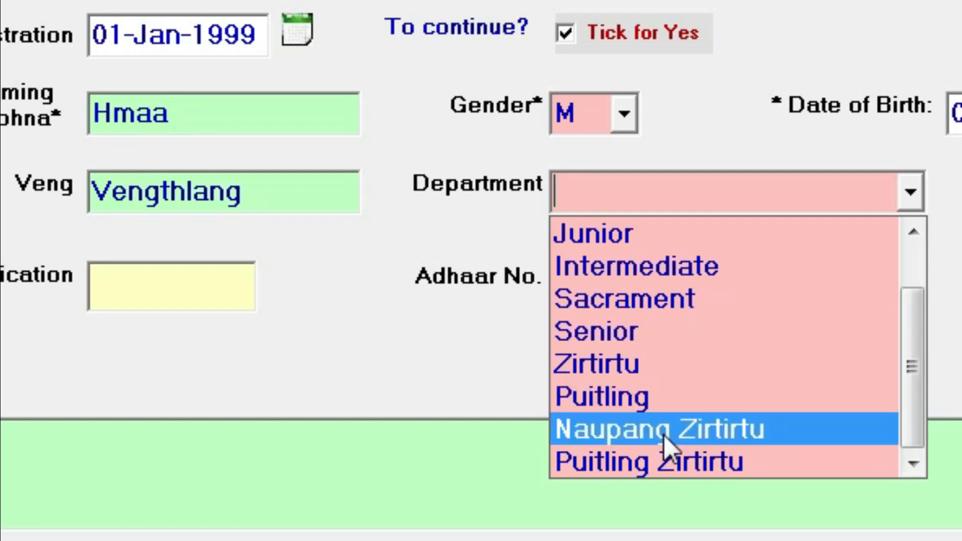
pyautogui.click(641, 483)
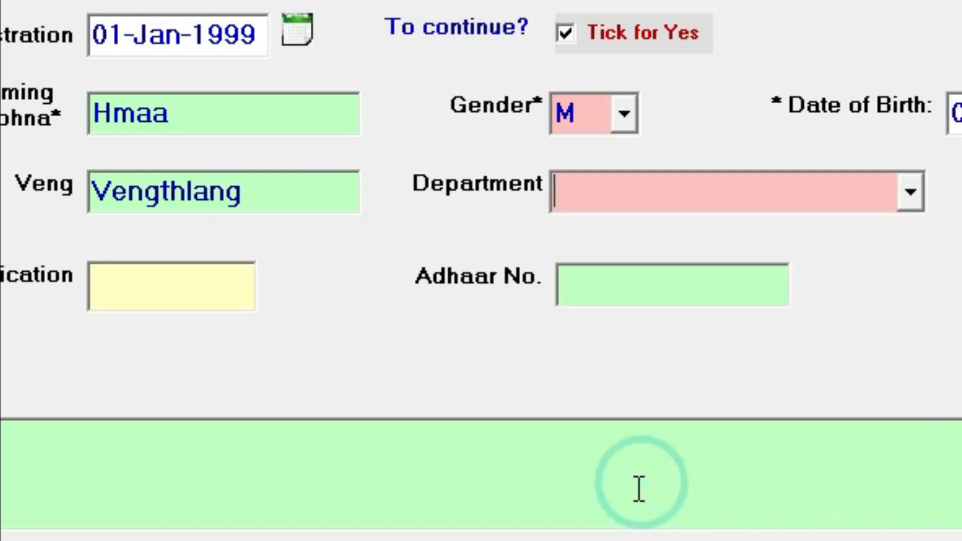
pyautogui.press('Down')
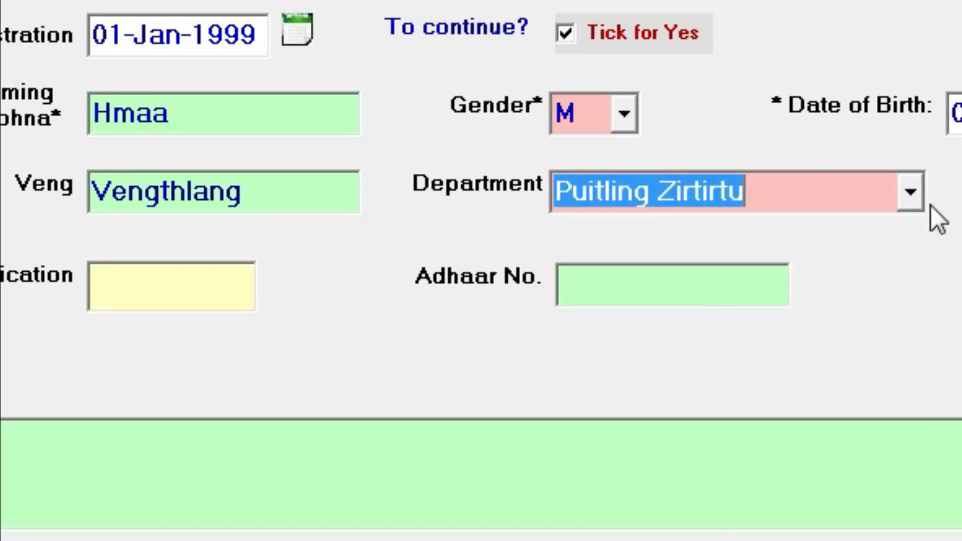
pyautogui.click(912, 189)
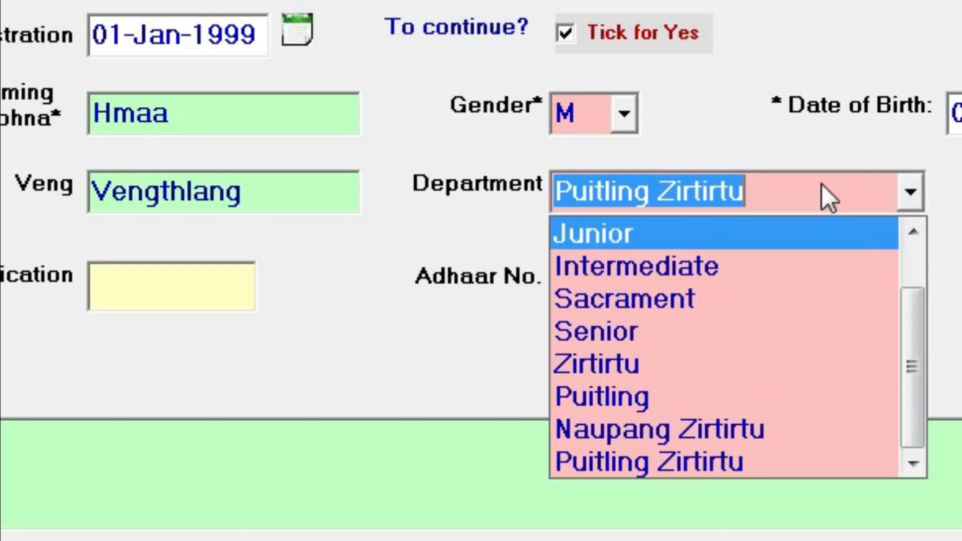
pyautogui.click(819, 189)
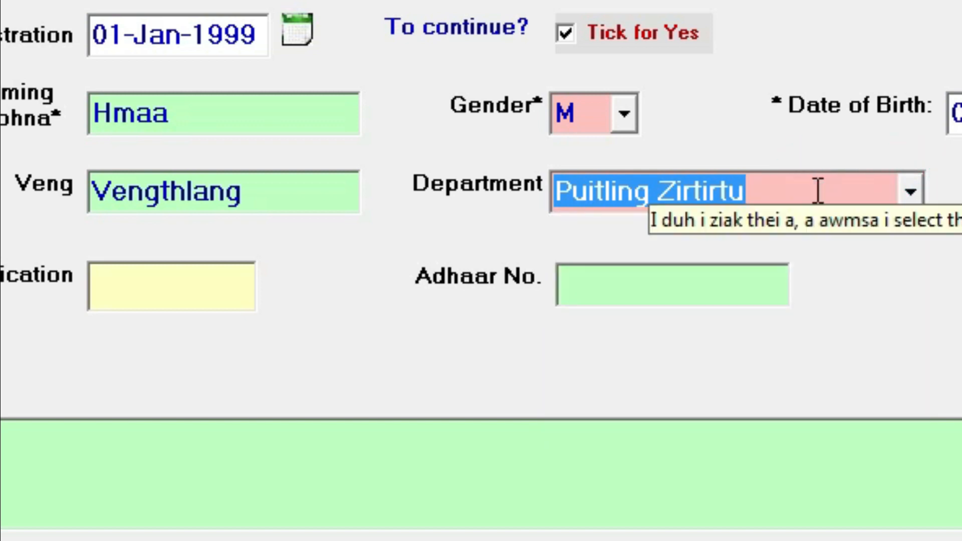
pyautogui.scroll(6, 818, 191)
pyautogui.scroll(-5, 820, 195)
pyautogui.scroll(5, 819, 196)
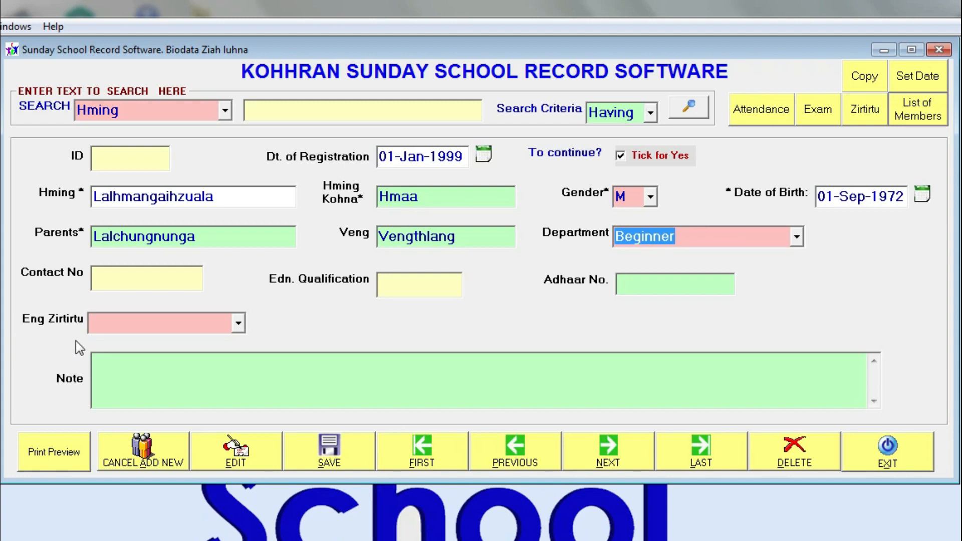
# Enter the contact number, BA as qualification, and the Adhaar number
pyautogui.click(128, 277)
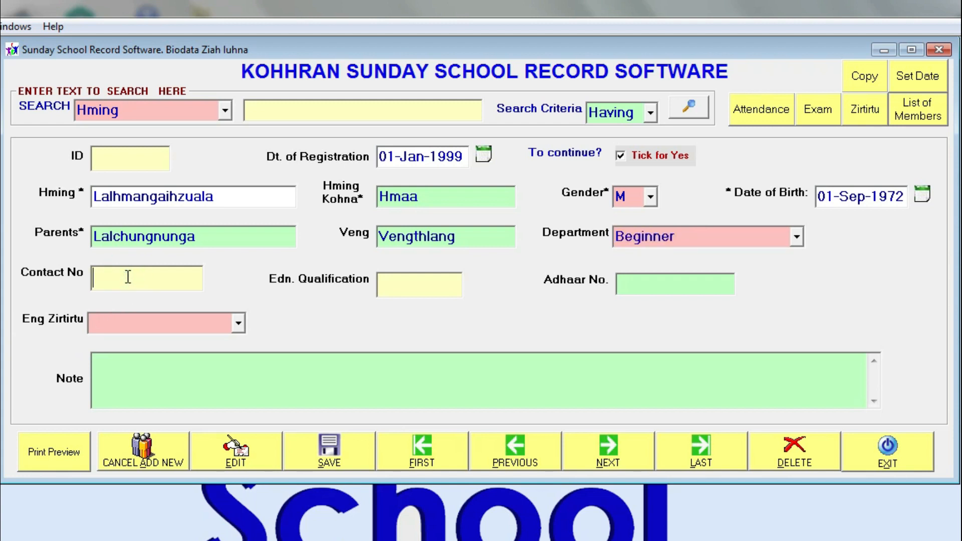
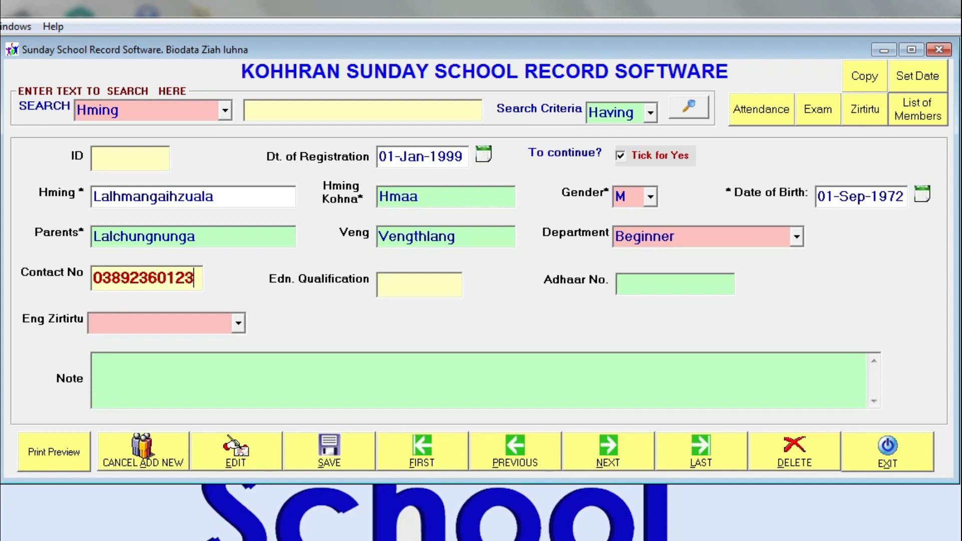
pyautogui.click(439, 286)
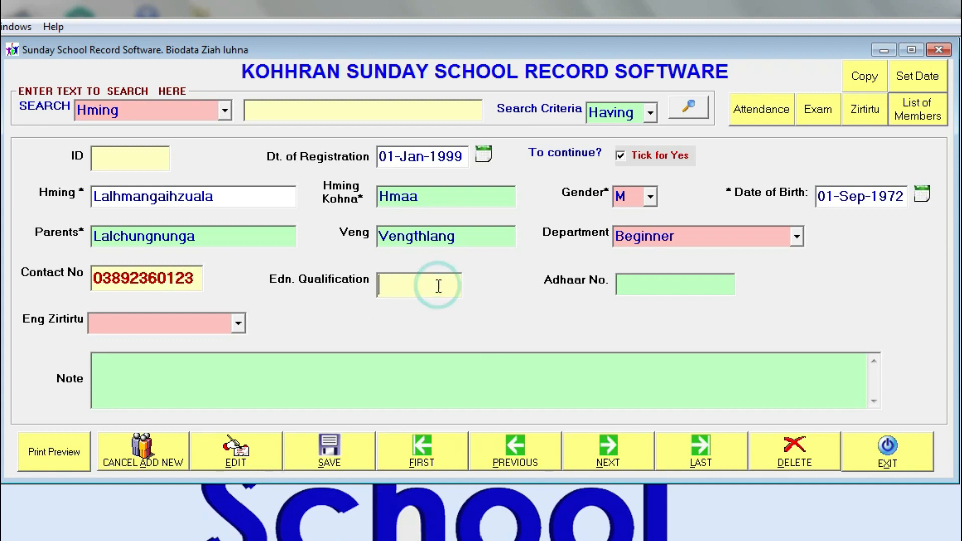
pyautogui.write('BA')
pyautogui.press('Tab')
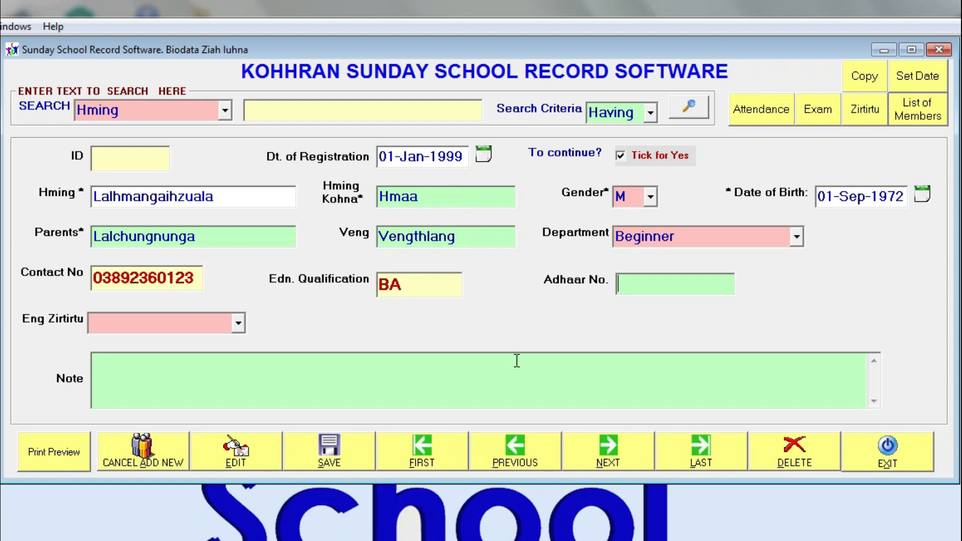
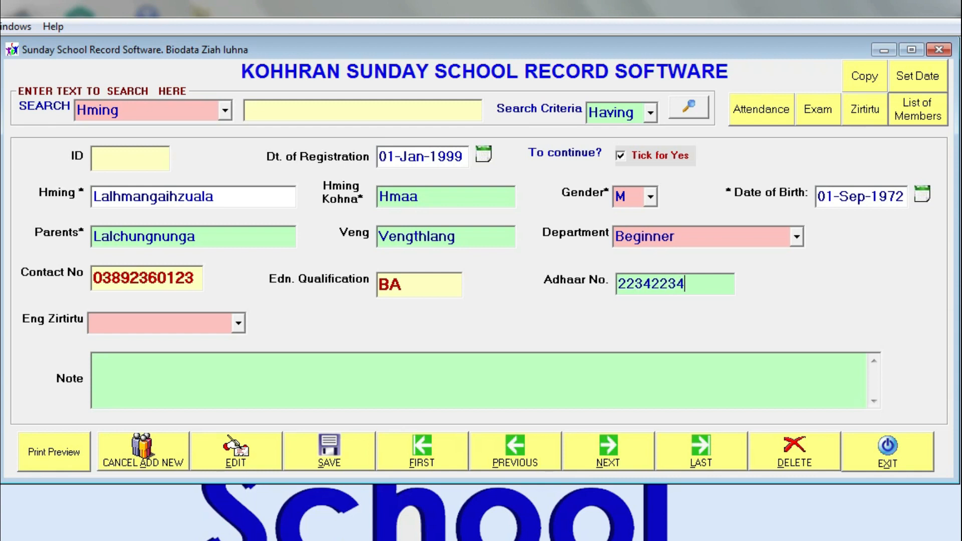
# Set both Eng Zirtirtu and Department to Puitling Zirtirtu
pyautogui.click(239, 326)
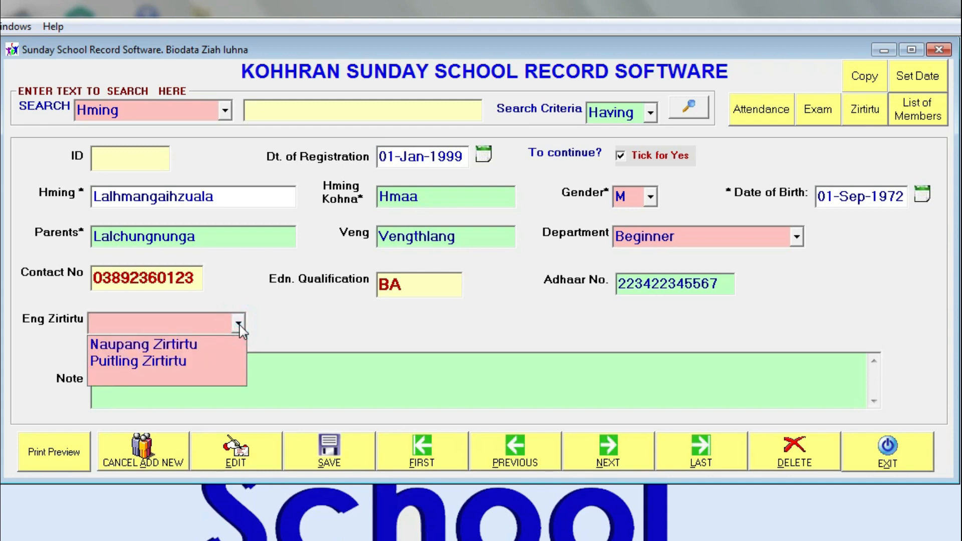
pyautogui.click(217, 361)
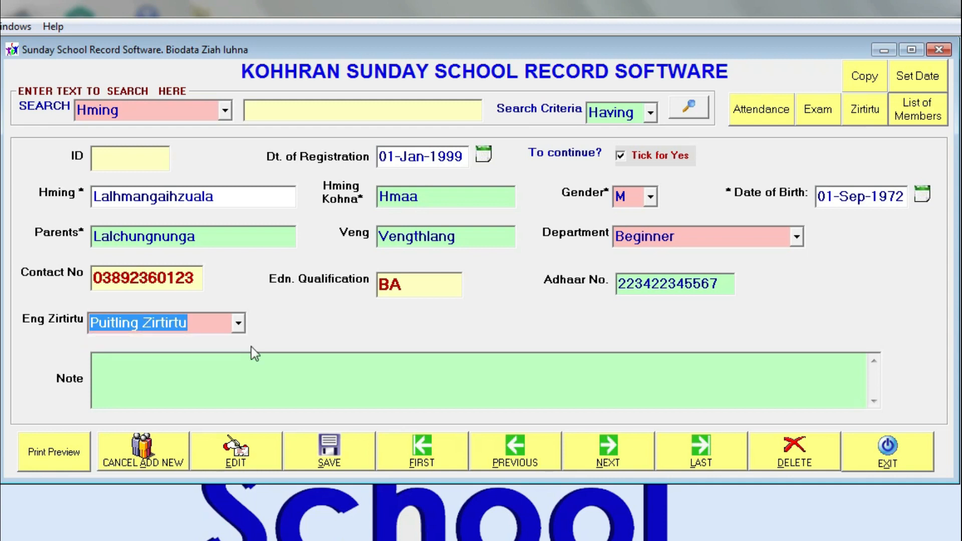
pyautogui.click(798, 237)
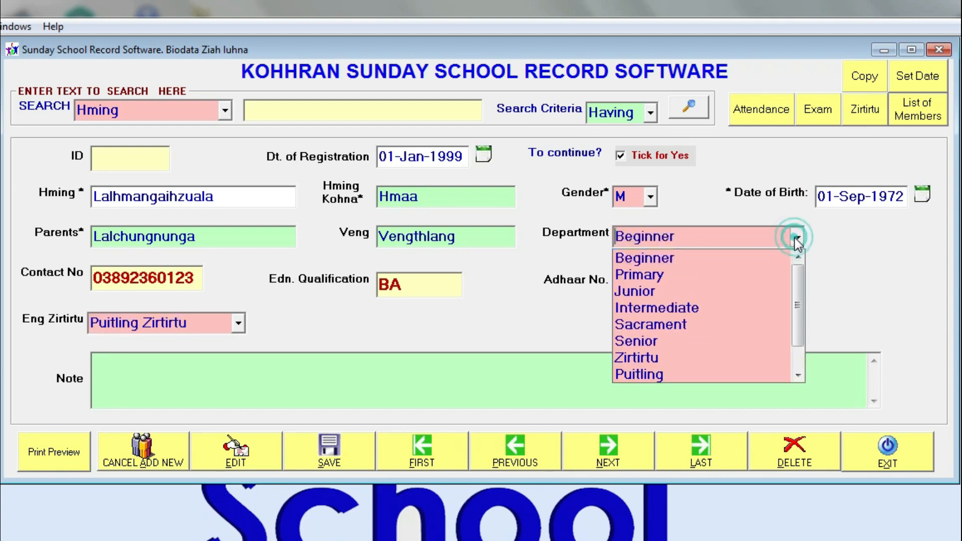
pyautogui.scroll(-1, 697, 369)
pyautogui.click(693, 374)
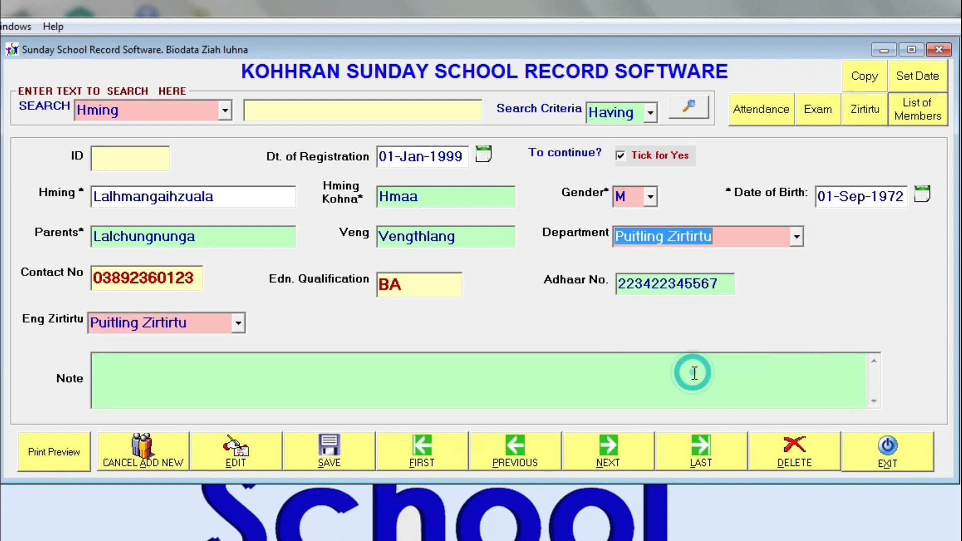
pyautogui.click(796, 236)
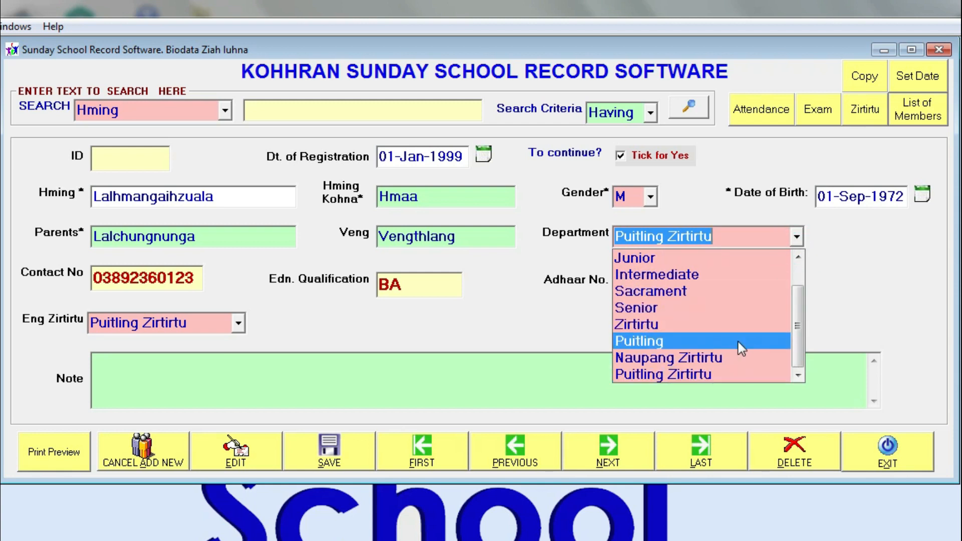
pyautogui.click(738, 341)
pyautogui.click(797, 236)
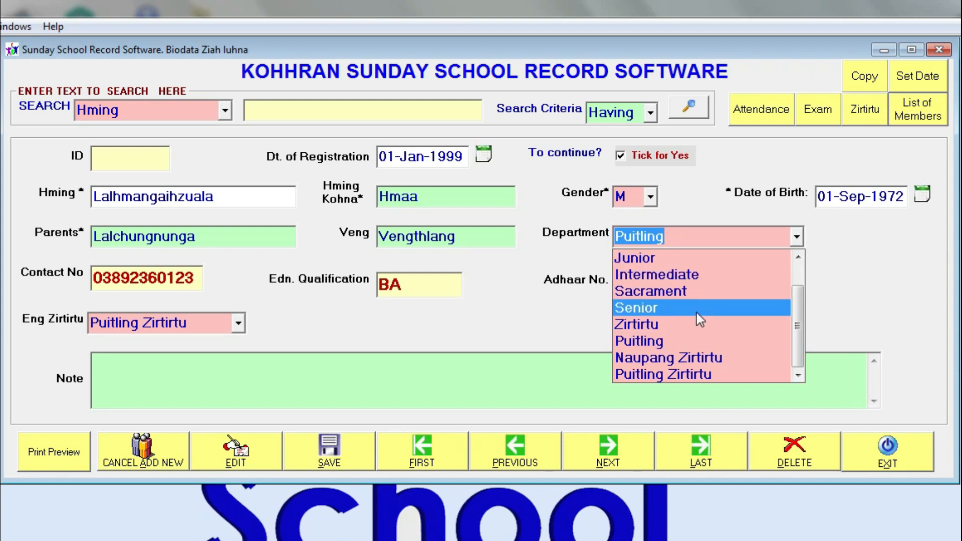
pyautogui.click(675, 374)
pyautogui.click(220, 381)
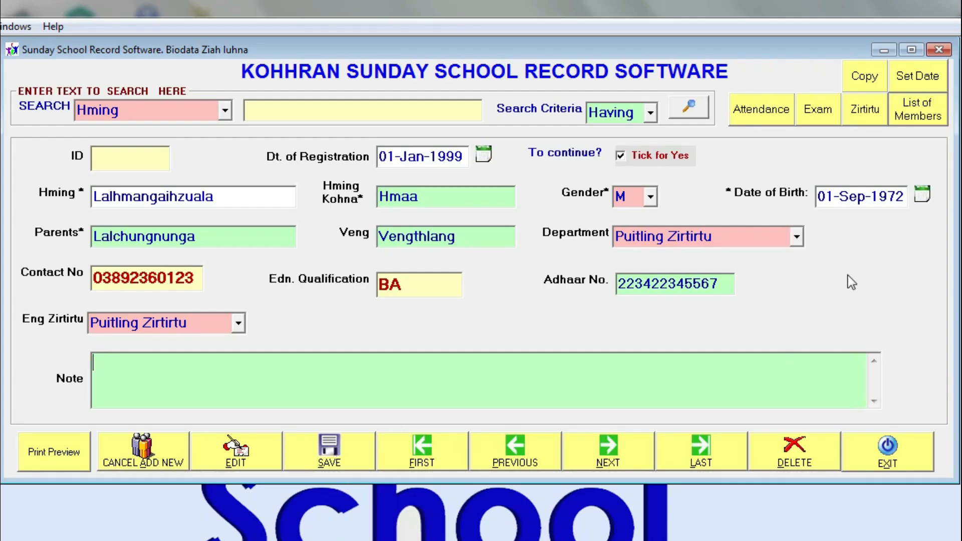
# Save the new member as record 69 and open its print preview
pyautogui.click(333, 456)
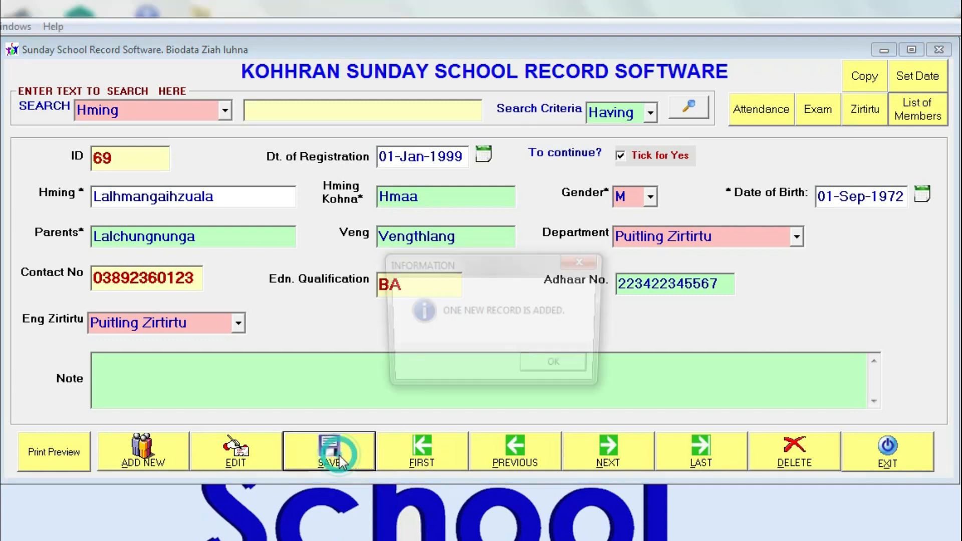
pyautogui.click(551, 366)
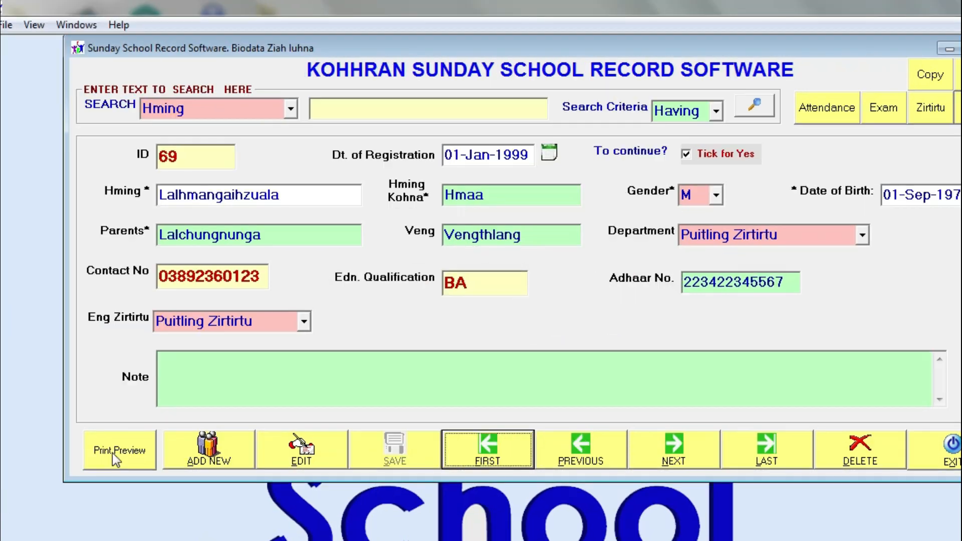
pyautogui.click(52, 454)
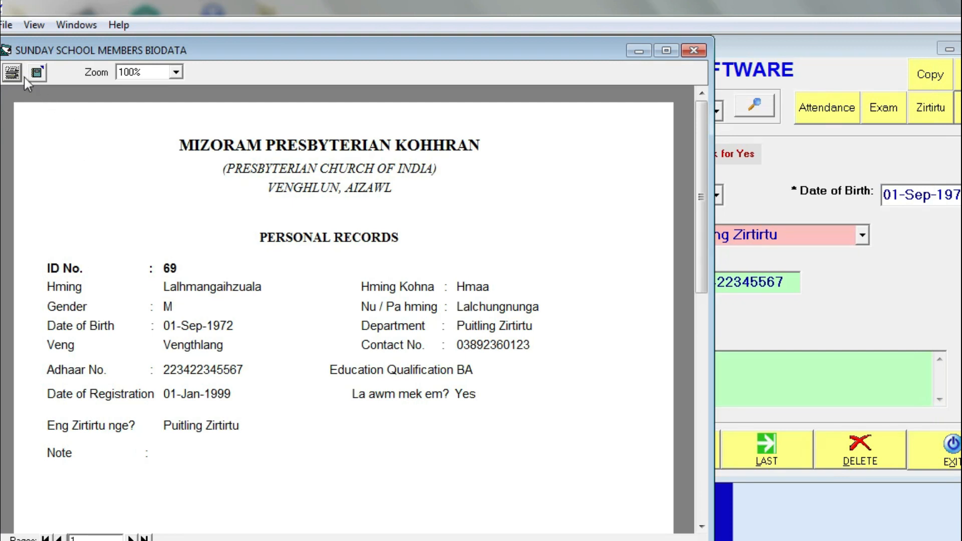
# Close the print preview, toggle edit mode on record 69, and copy its biodata record
pyautogui.click(694, 50)
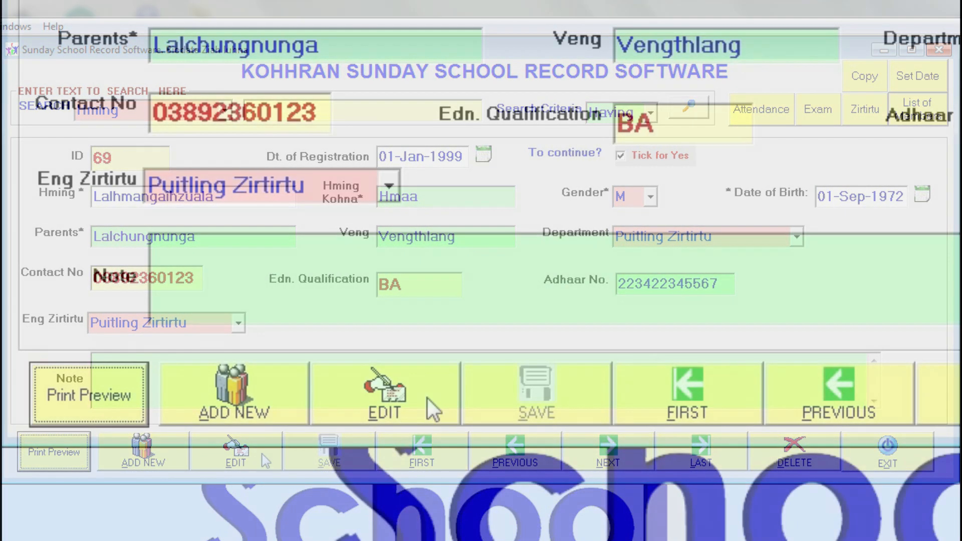
pyautogui.click(385, 396)
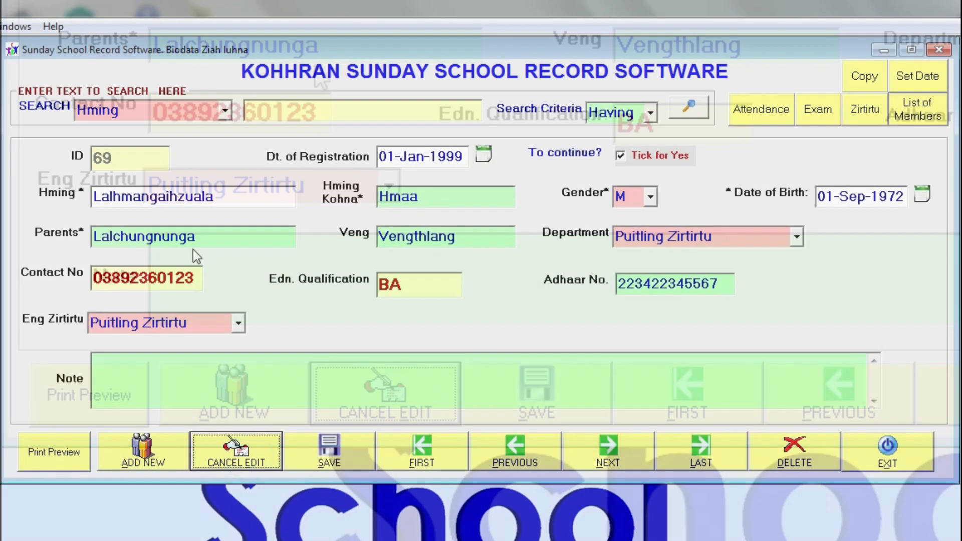
pyautogui.click(332, 0)
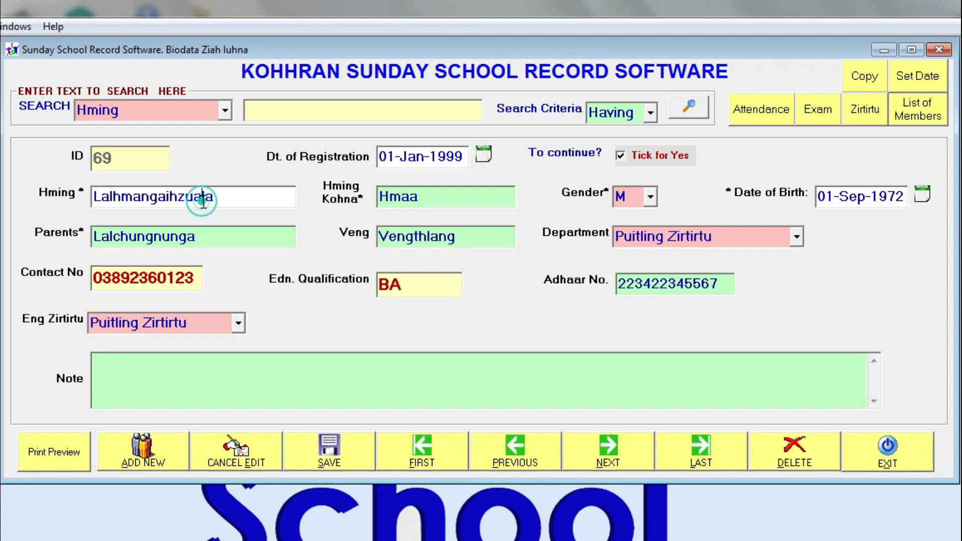
pyautogui.click(212, 453)
pyautogui.click(202, 202)
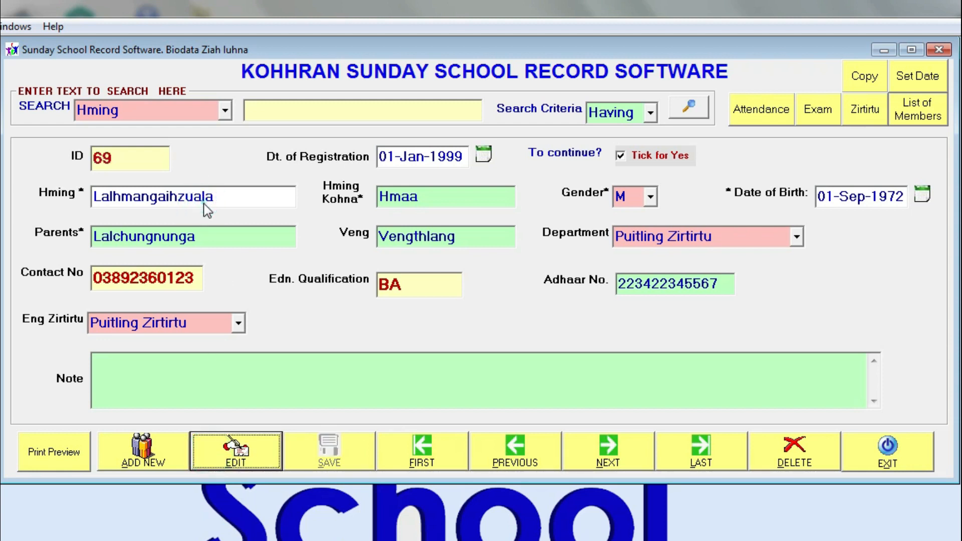
pyautogui.click(231, 454)
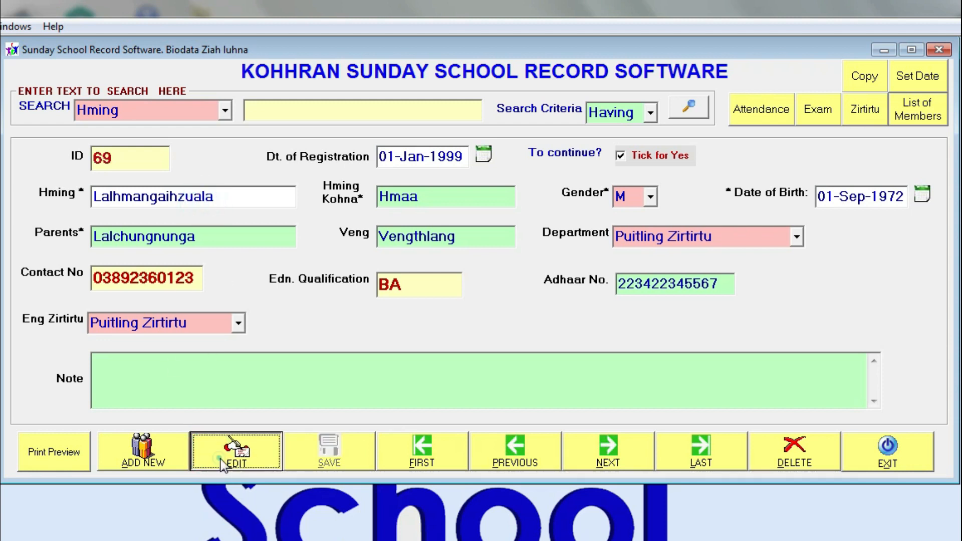
pyautogui.click(226, 202)
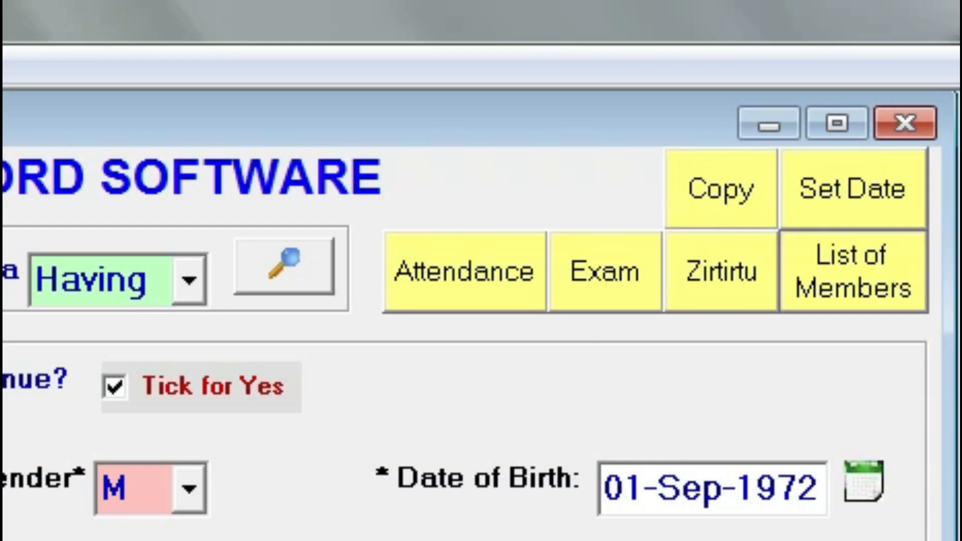
pyautogui.click(726, 188)
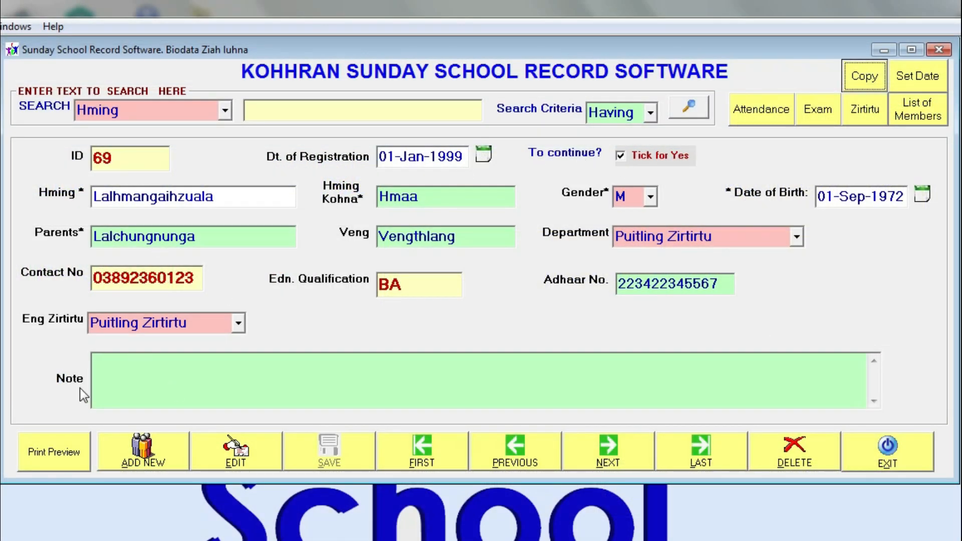
pyautogui.click(0, 540)
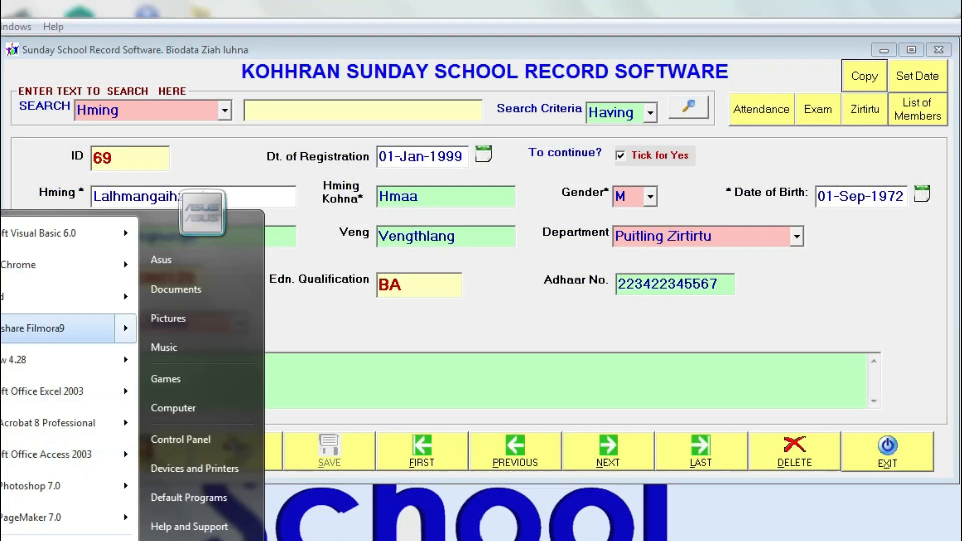
pyautogui.click(10, 297)
pyautogui.moveTo(525, 214); pyautogui.dragTo(362, 101)
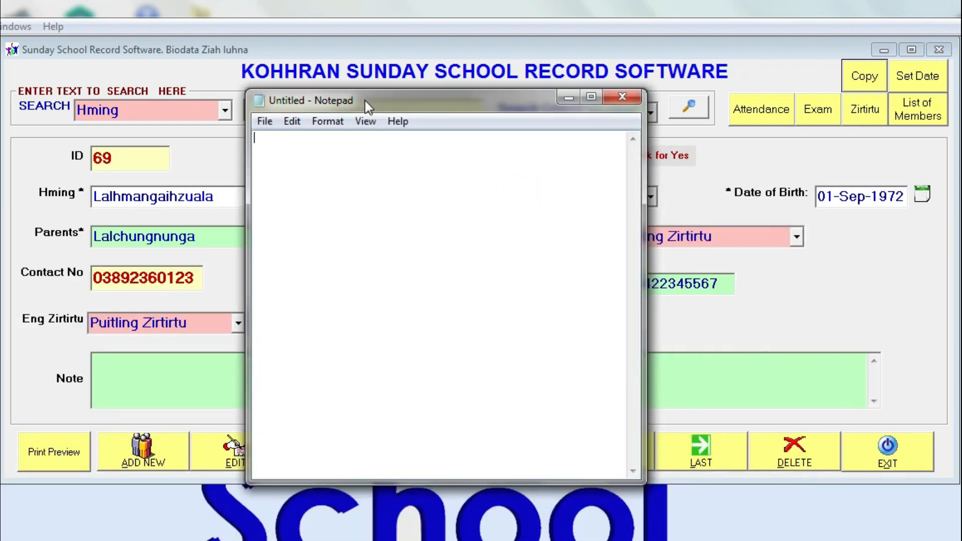
pyautogui.press('Return')
pyautogui.hotkey('ctrl', 'v')
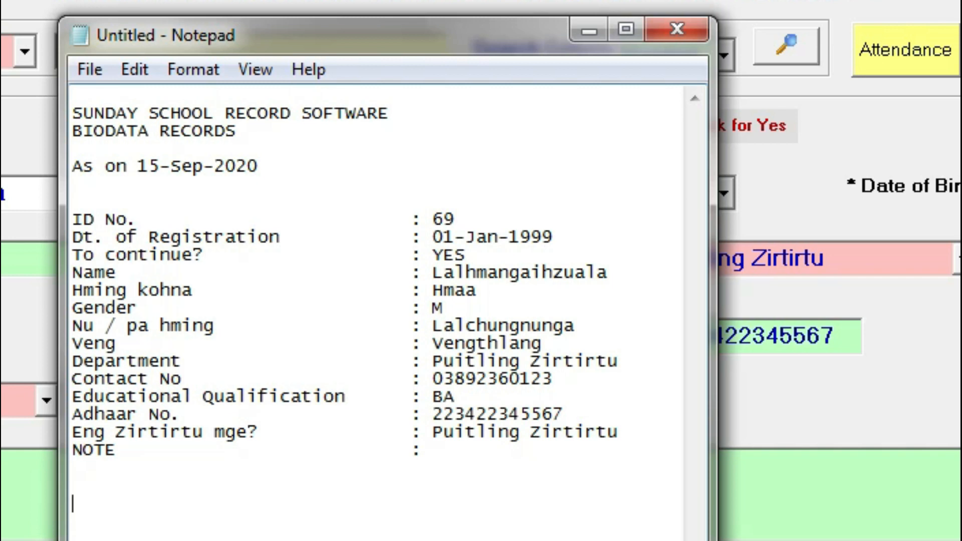
pyautogui.moveTo(501, 40); pyautogui.dragTo(871, 56)
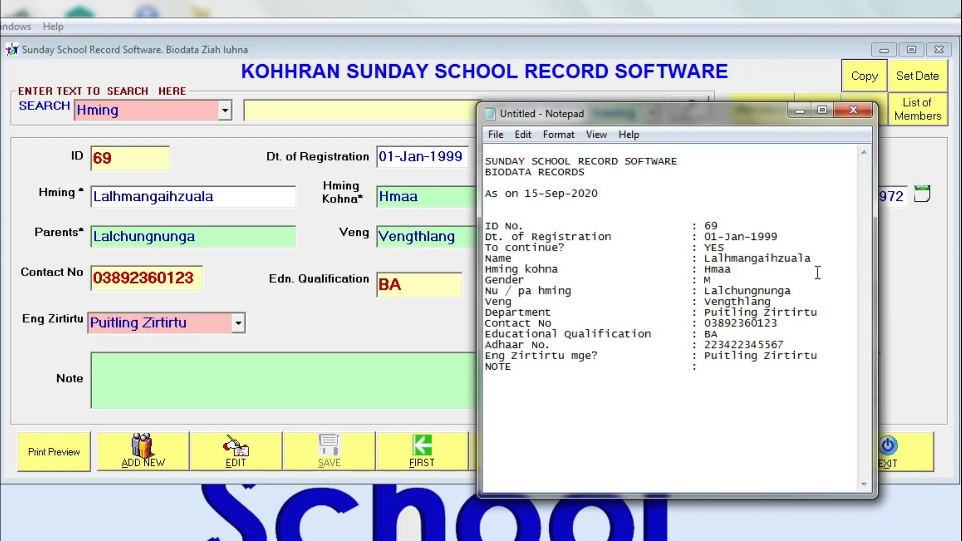
pyautogui.click(853, 110)
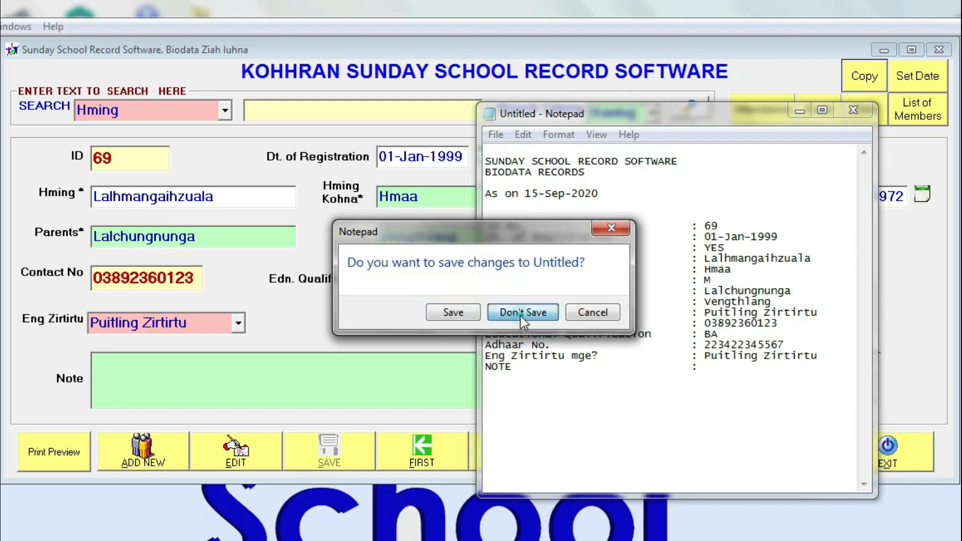
pyautogui.click(522, 313)
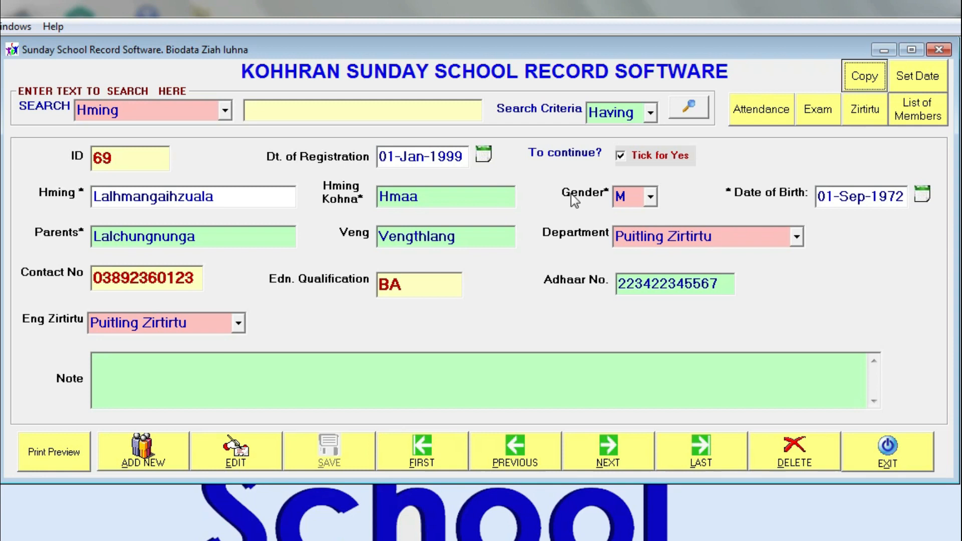
# Untick To continue? on member 69's biodata and save, acknowledging the update message
pyautogui.click(210, 461)
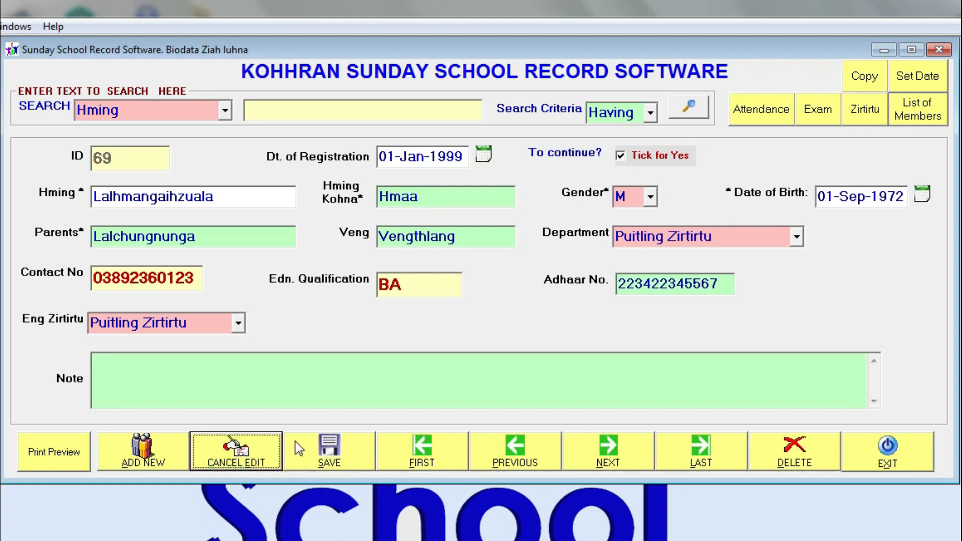
pyautogui.click(630, 161)
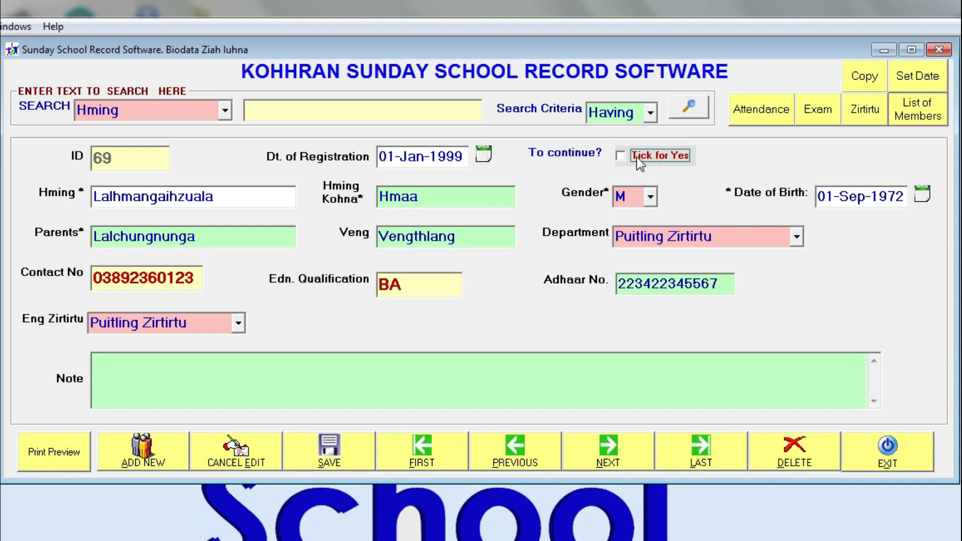
pyautogui.hotkey('ctrl', 's')
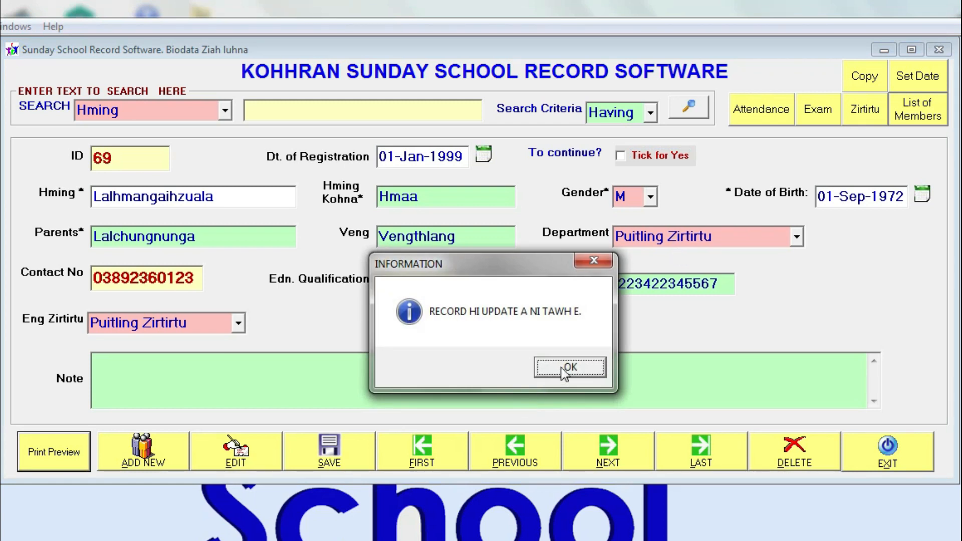
pyautogui.click(567, 365)
# Tick To continue? again and save record 69, dismissing the update confirmation
pyautogui.click(258, 455)
pyautogui.click(647, 158)
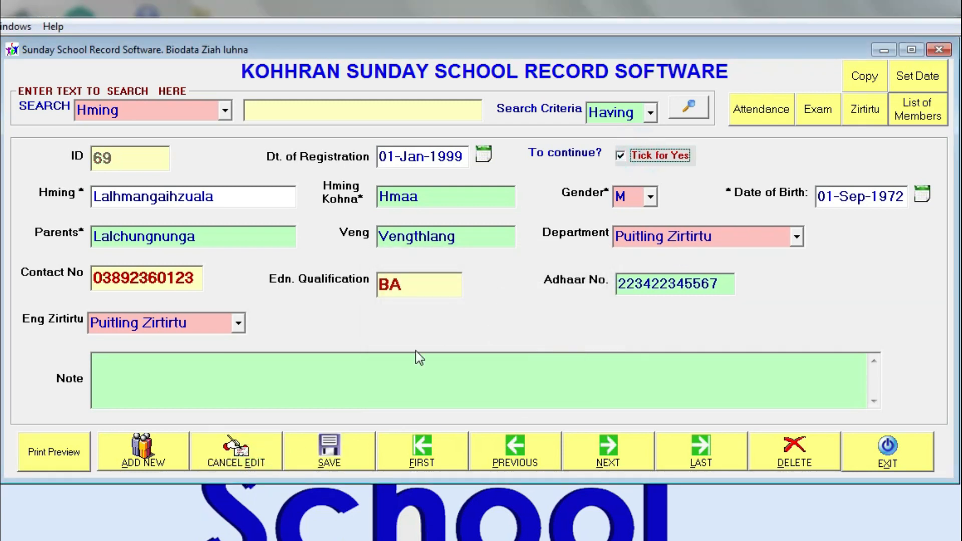
pyautogui.click(332, 464)
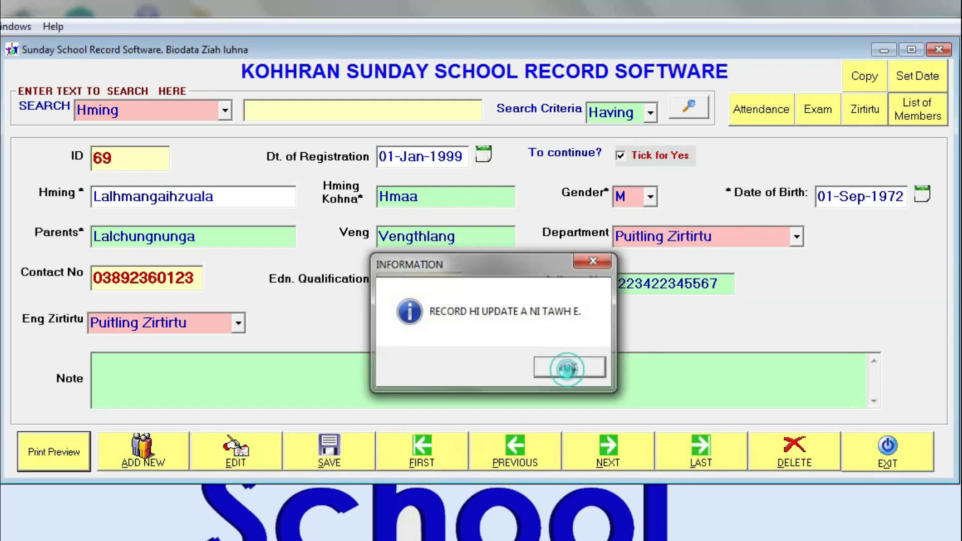
pyautogui.click(569, 368)
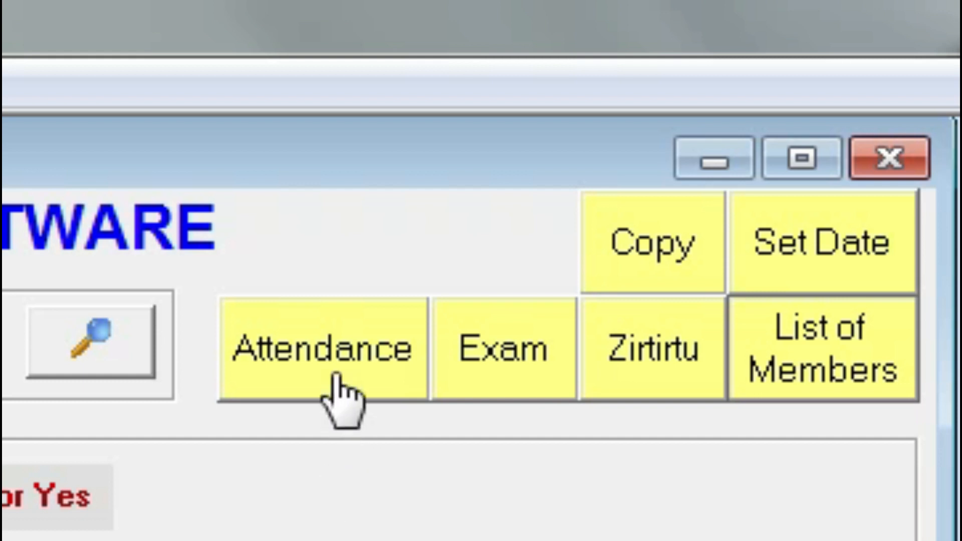
# Open the member's attendance records and start a new entry for year 2010
pyautogui.click(335, 378)
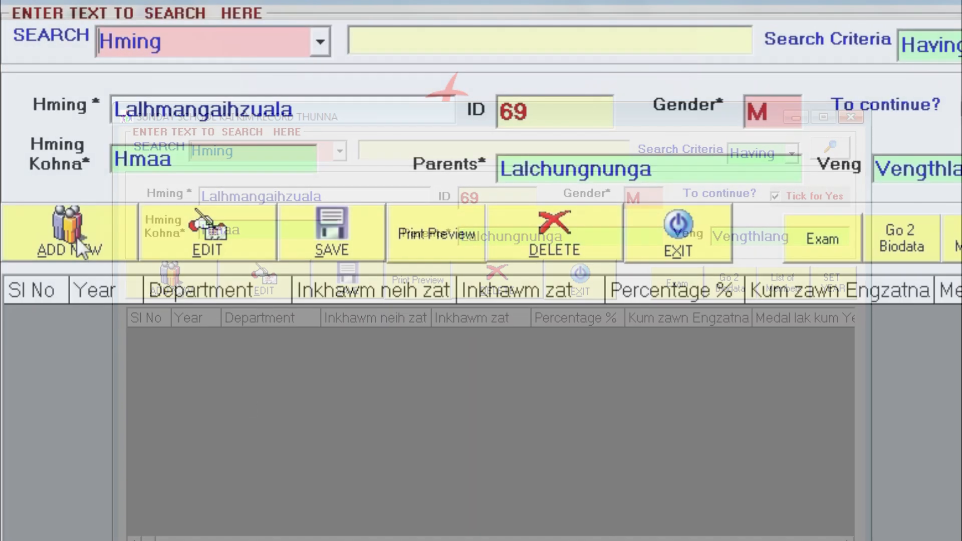
pyautogui.click(171, 279)
pyautogui.click(389, 301)
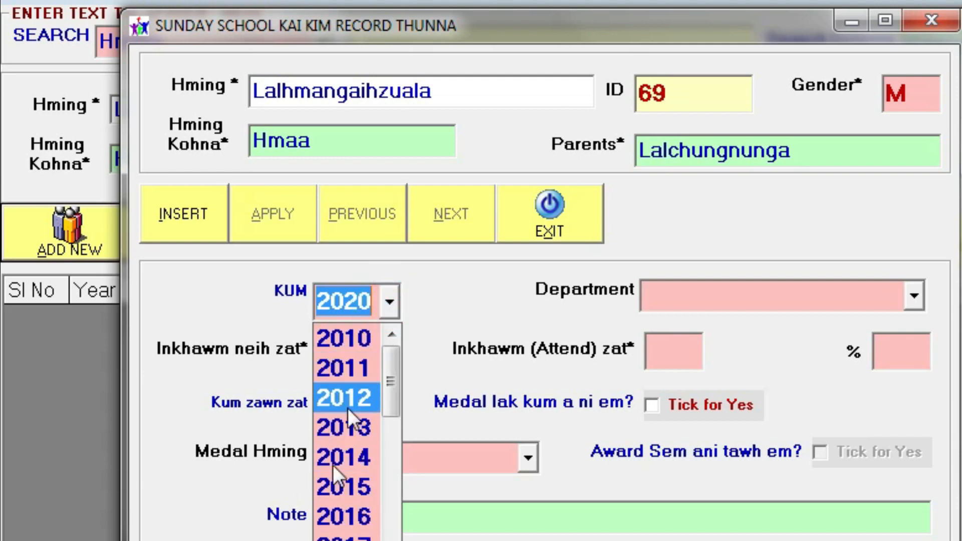
pyautogui.scroll(-1, 325, 513)
pyautogui.scroll(1, 356, 351)
pyautogui.scroll(1, 357, 351)
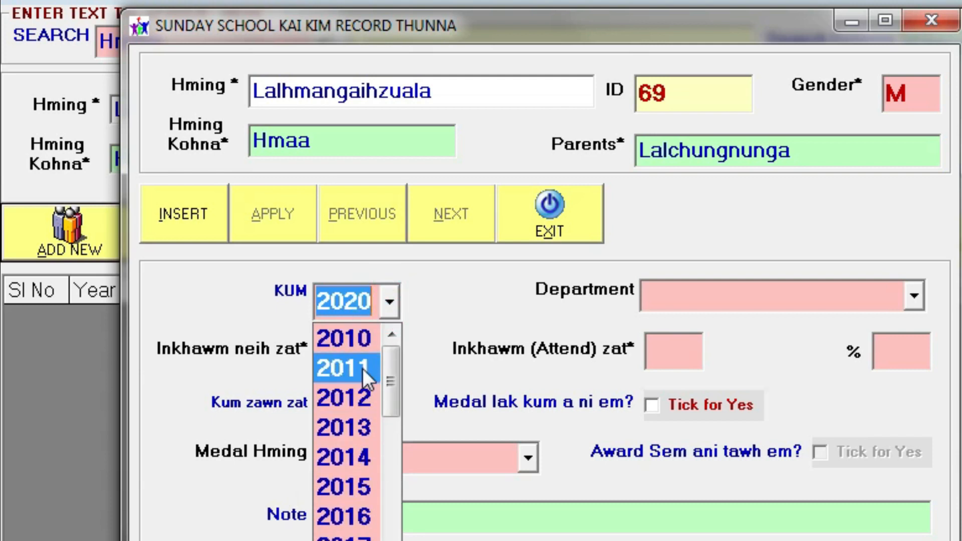
pyautogui.click(360, 346)
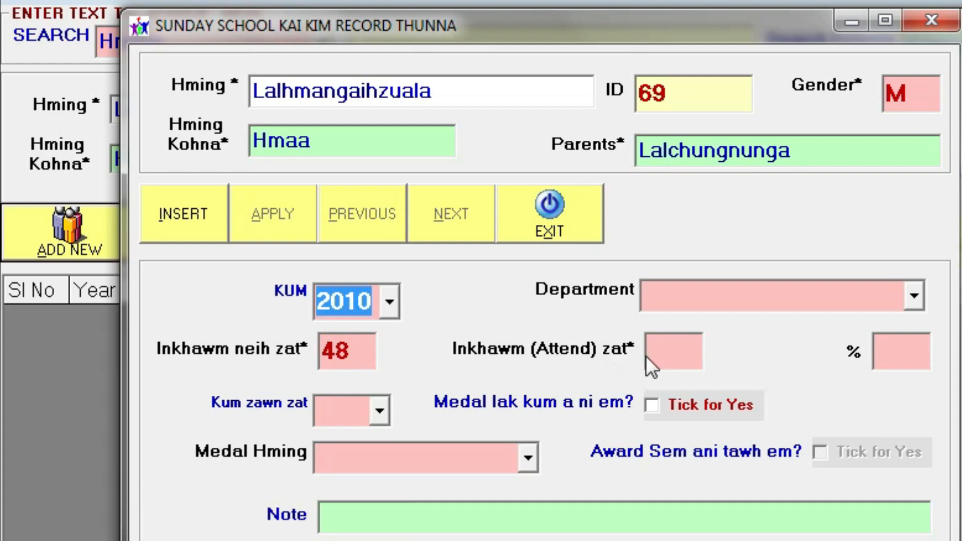
# Set Department Senior, 48 sessions attended and Kum zawn zat 1, then insert the entry
pyautogui.click(670, 294)
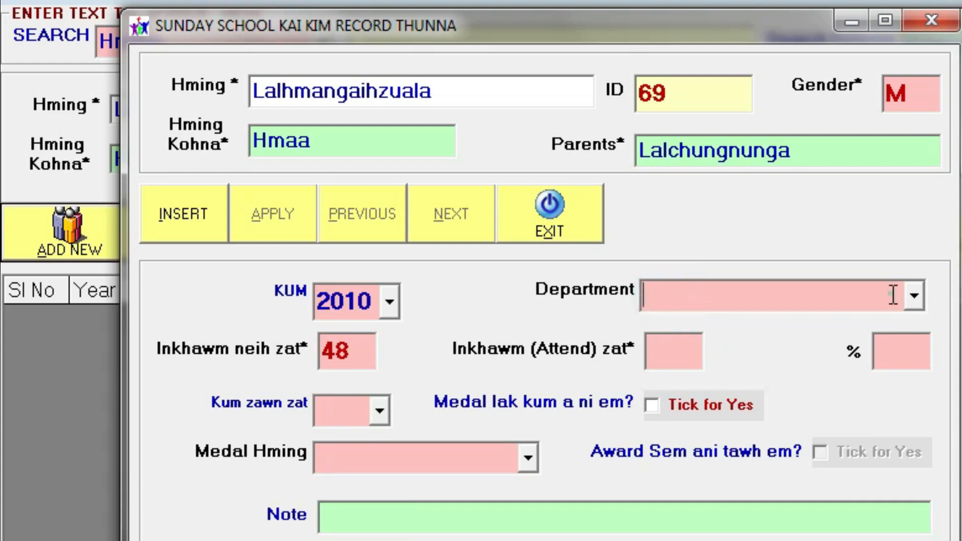
pyautogui.click(921, 300)
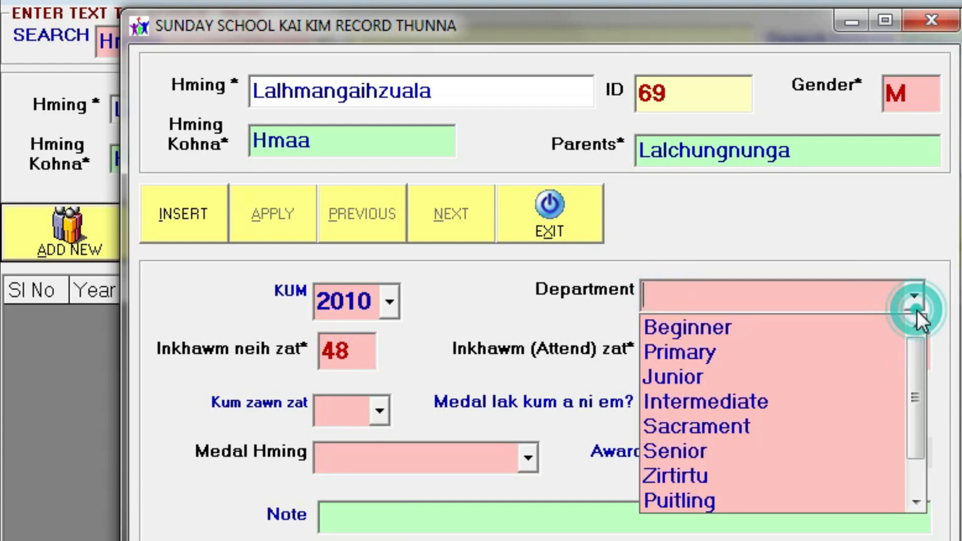
pyautogui.click(796, 449)
pyautogui.click(649, 351)
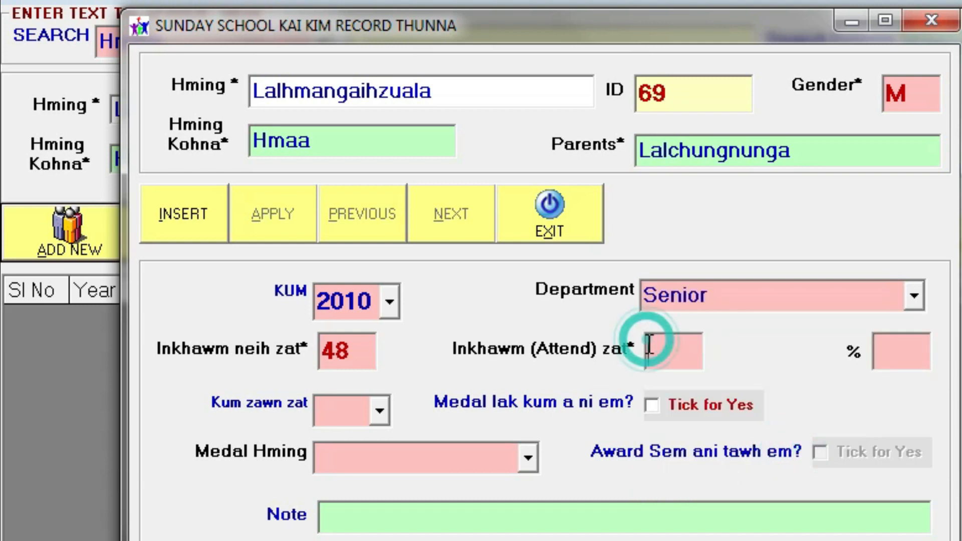
pyautogui.write('48')
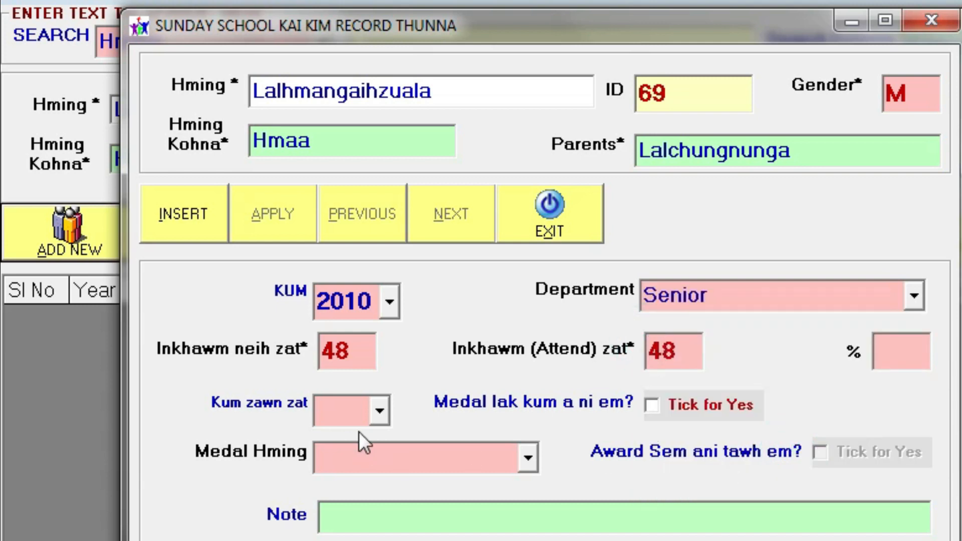
pyautogui.click(365, 407)
pyautogui.click(383, 418)
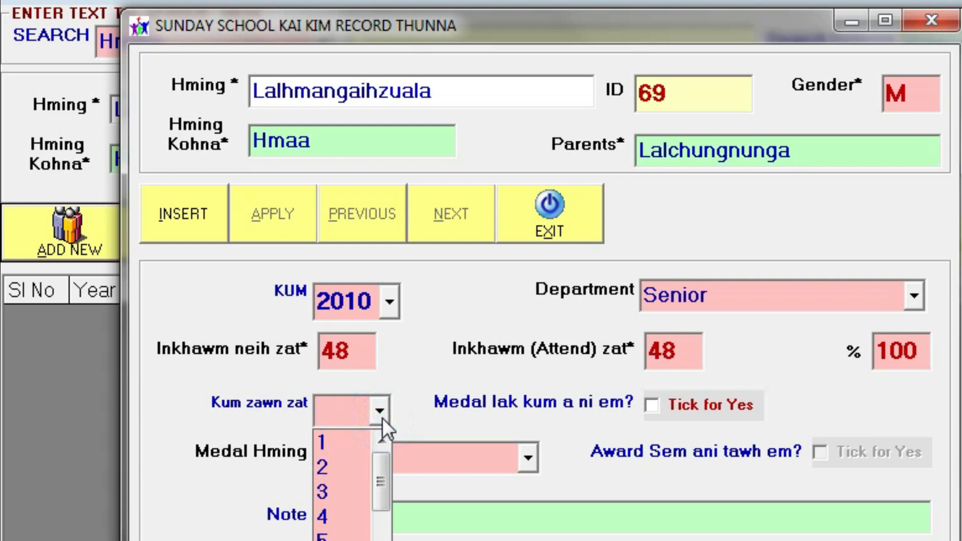
pyautogui.click(341, 443)
pyautogui.click(183, 214)
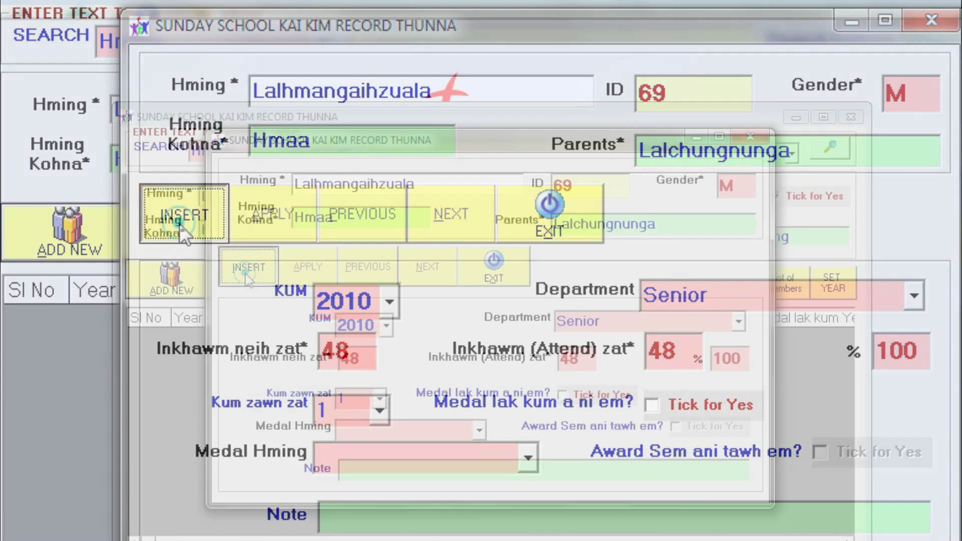
pyautogui.click(188, 294)
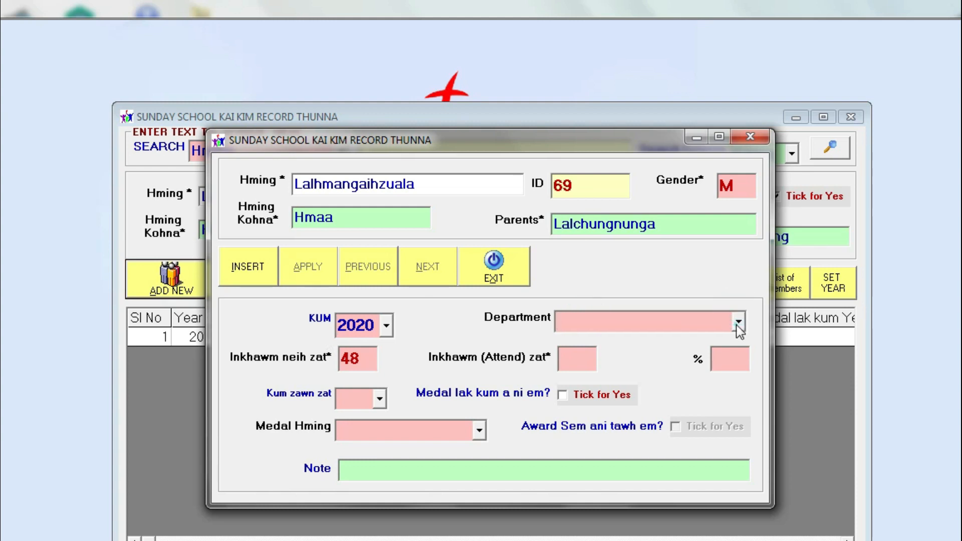
# Enter a Senior entry with 46 of 46 sessions and Kum zawn zat 2, then insert it
pyautogui.click(739, 321)
pyautogui.click(623, 423)
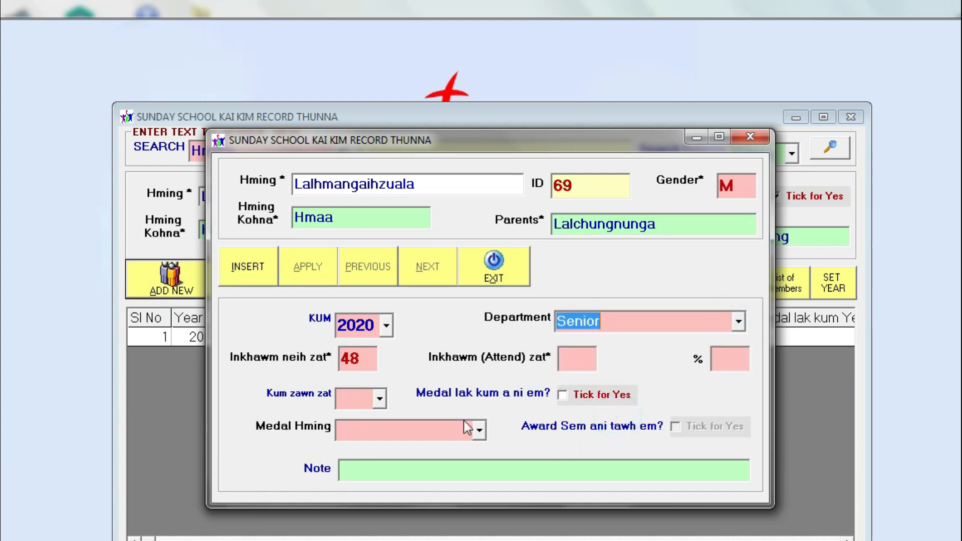
pyautogui.click(587, 356)
pyautogui.click(350, 358)
pyautogui.press('BackSpace')
pyautogui.write('6')
pyautogui.click(577, 361)
pyautogui.write('46')
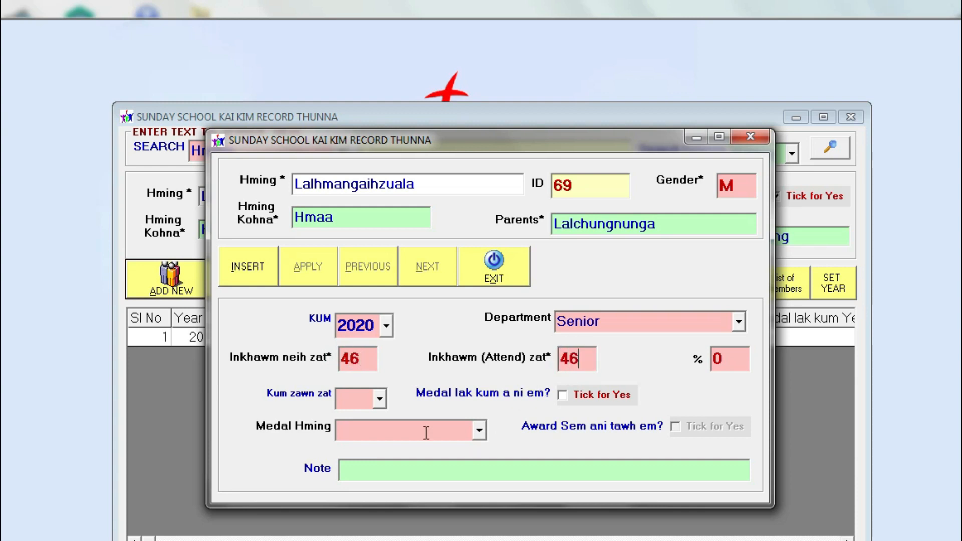
pyautogui.click(379, 398)
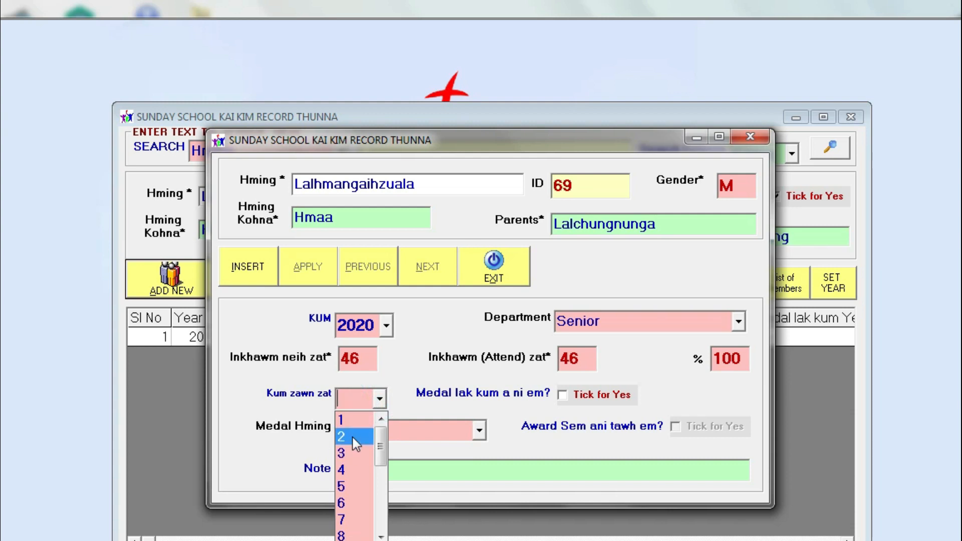
pyautogui.click(353, 437)
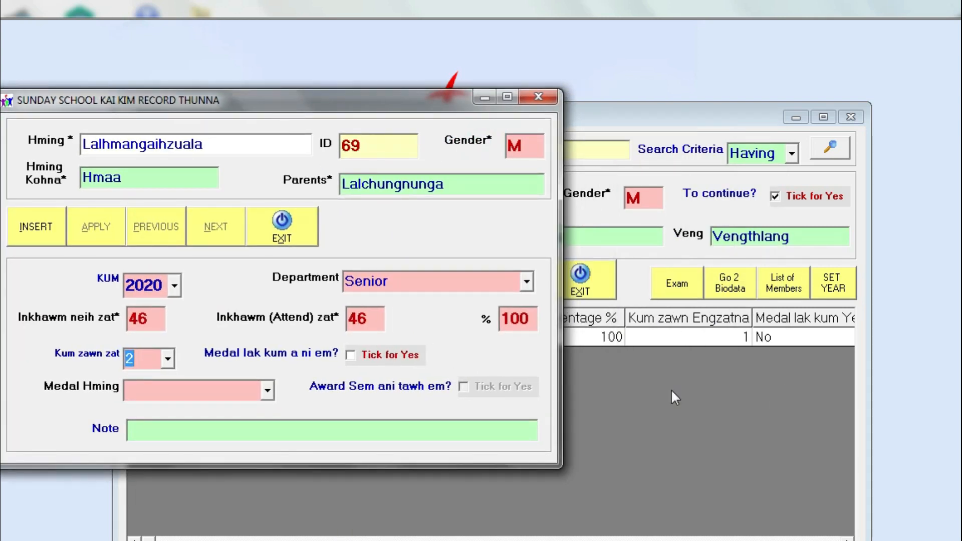
pyautogui.click(39, 233)
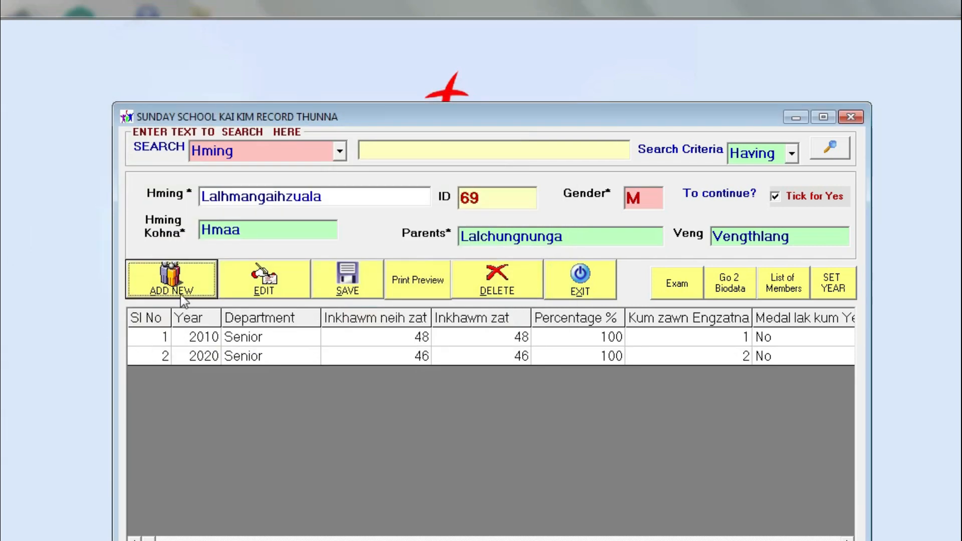
# Delete the member's 2020 attendance row, confirming with Yes
pyautogui.click(185, 285)
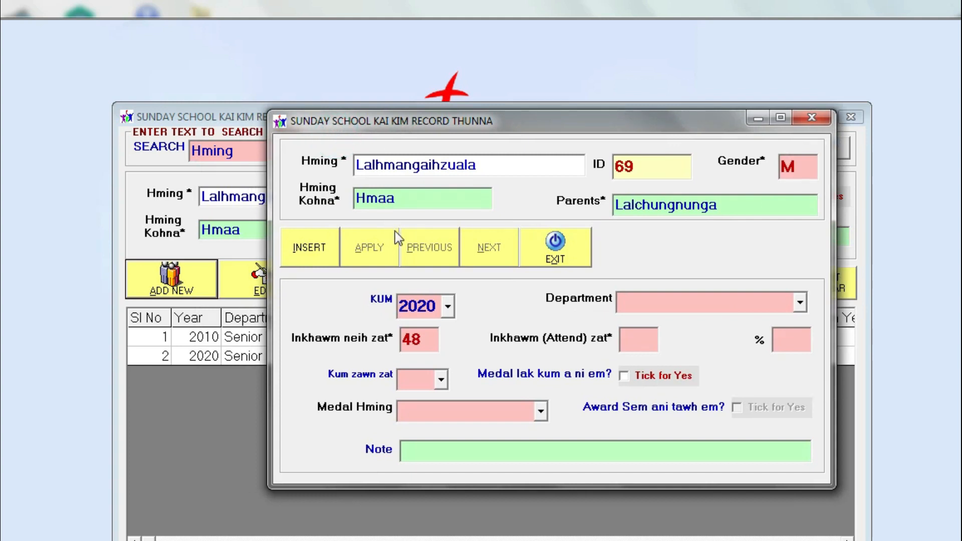
pyautogui.click(578, 253)
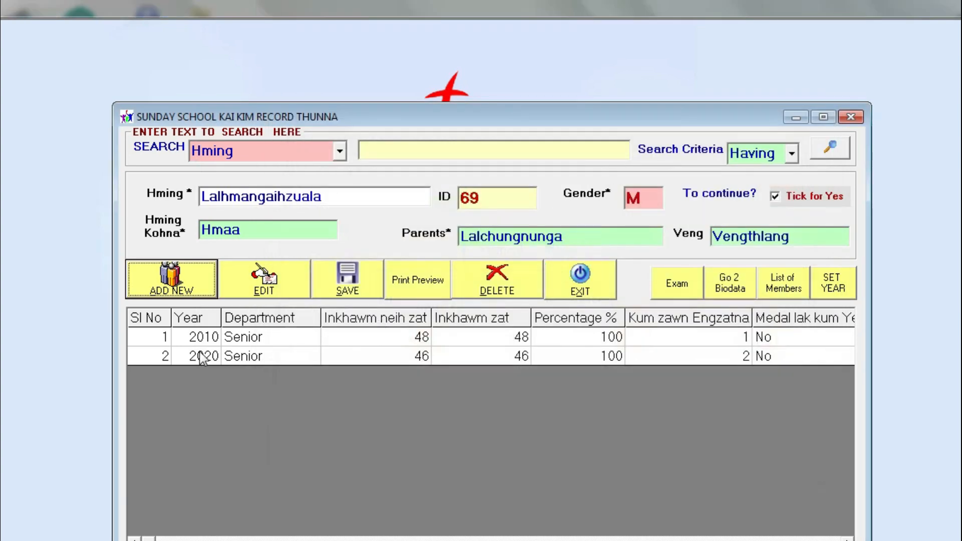
pyautogui.click(259, 280)
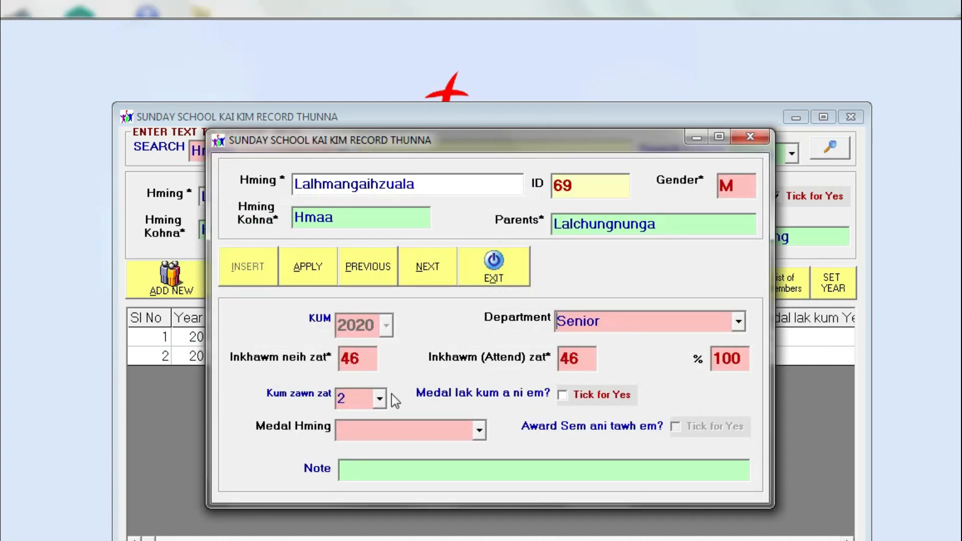
pyautogui.click(494, 283)
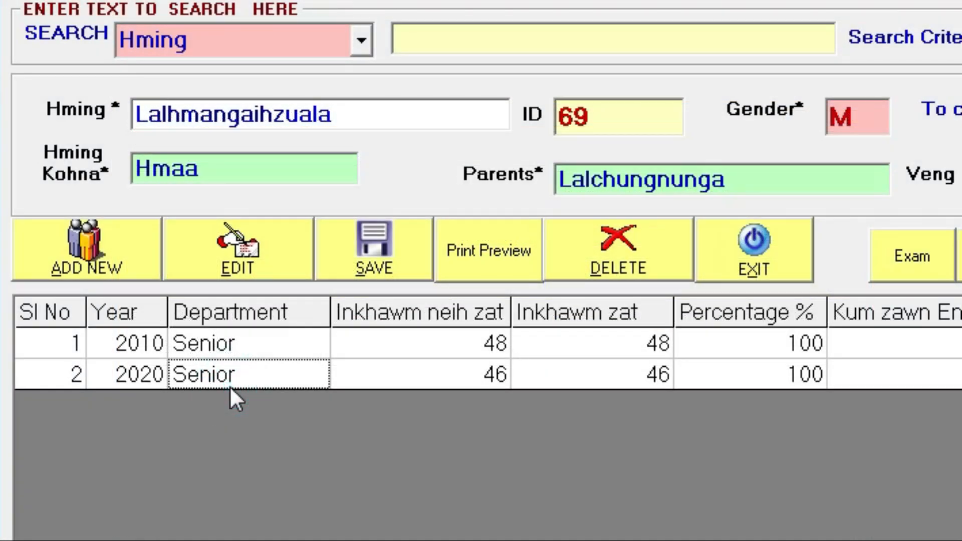
pyautogui.press('Delete')
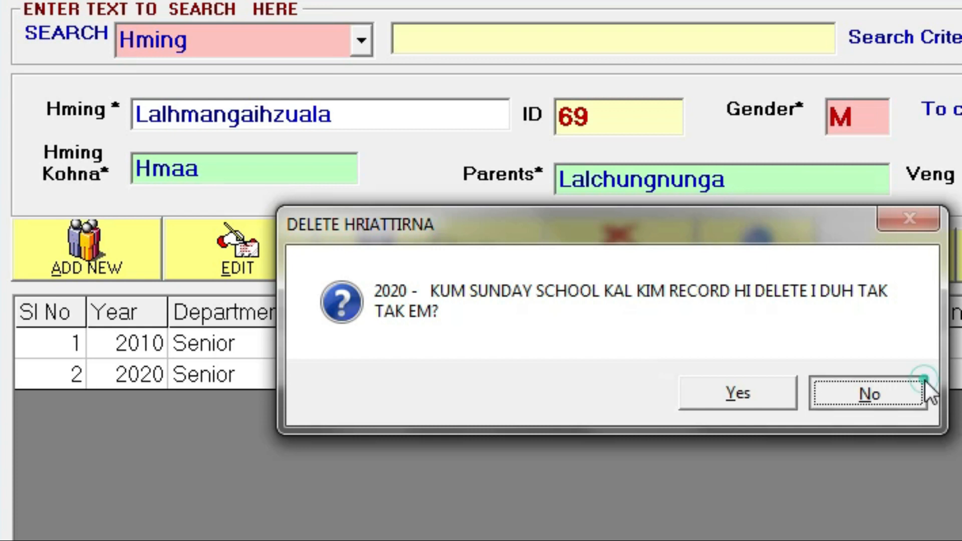
pyautogui.click(862, 393)
pyautogui.click(309, 380)
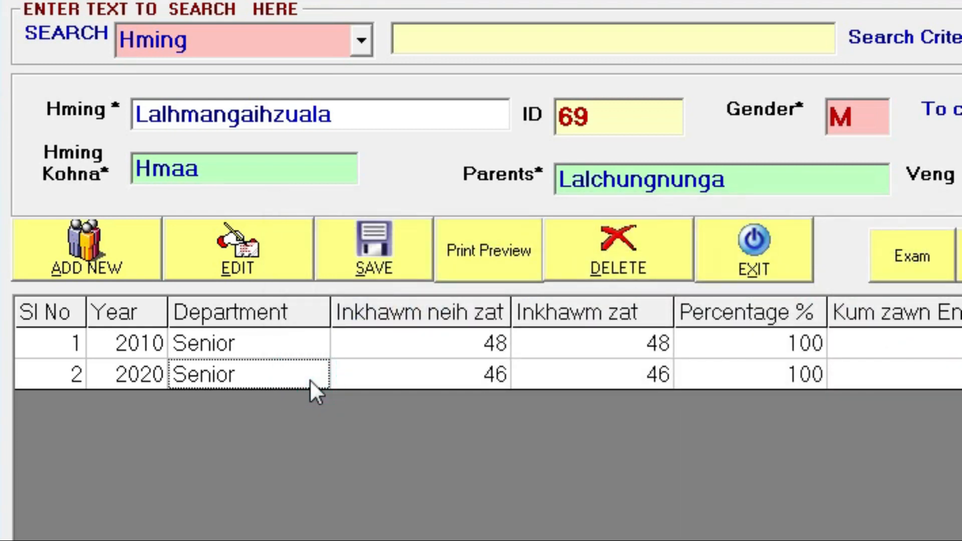
pyautogui.press('Delete')
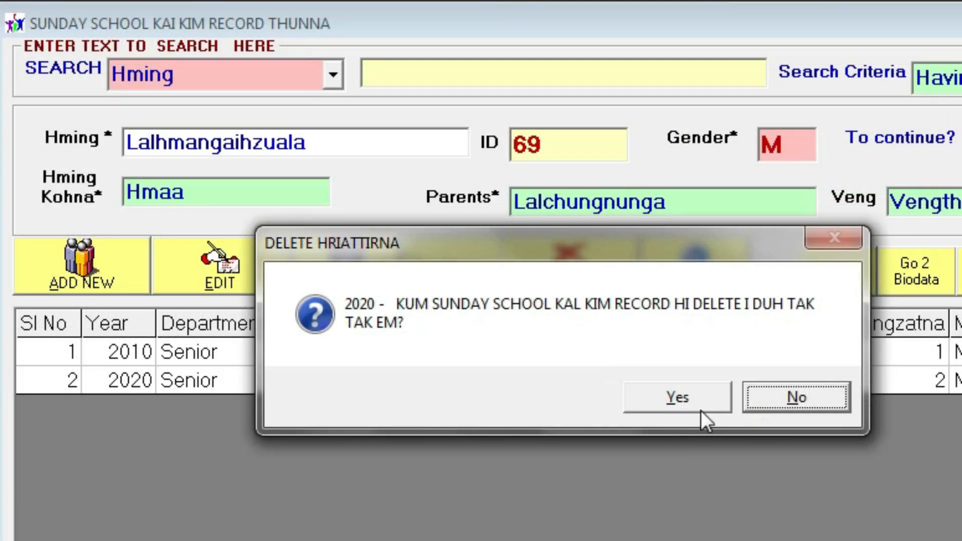
pyautogui.click(691, 404)
# Start a new attendance entry and set its year (KUM) to 2011
pyautogui.click(99, 279)
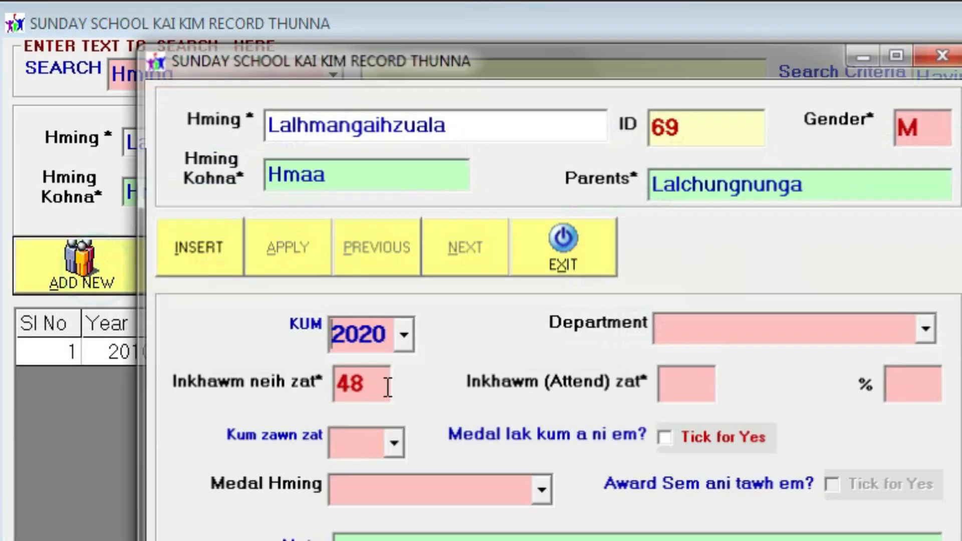
pyautogui.click(404, 334)
pyautogui.scroll(2, 404, 352)
pyautogui.click(404, 60)
pyautogui.moveTo(444, 47); pyautogui.dragTo(516, 0)
pyautogui.click(451, 261)
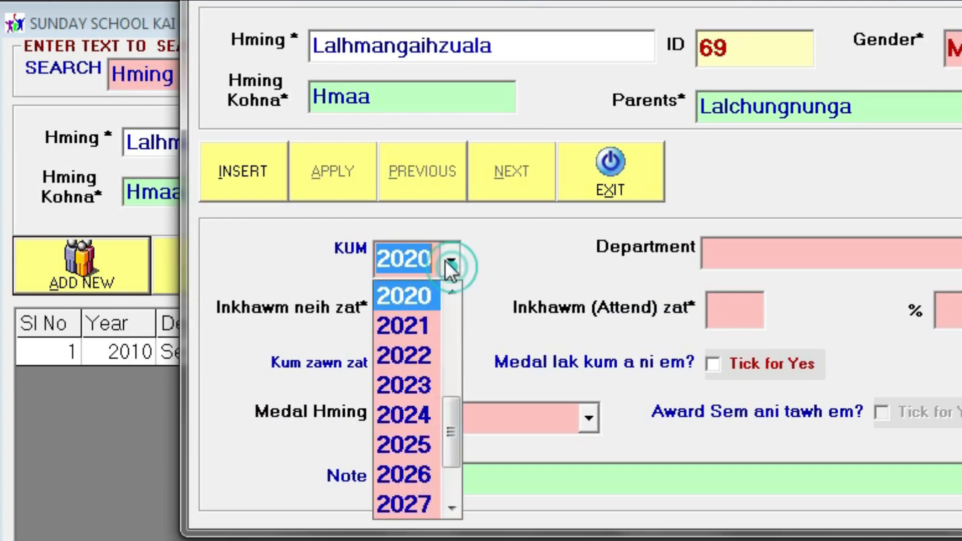
pyautogui.scroll(3, 422, 327)
pyautogui.click(423, 292)
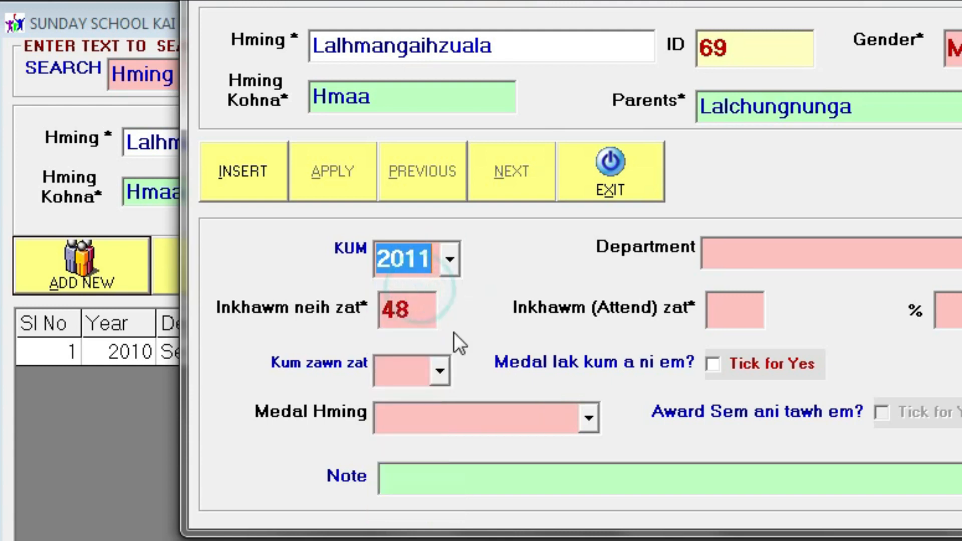
# Set Department Senior, 46 of 46 sessions and Kum zawn zat 2, then insert the entry
pyautogui.click(775, 242)
pyautogui.click(775, 251)
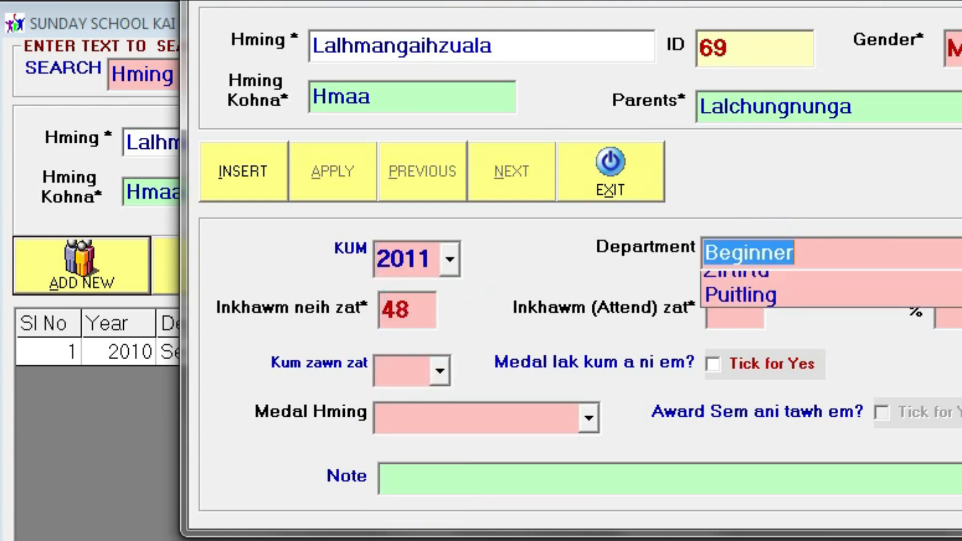
pyautogui.click(771, 411)
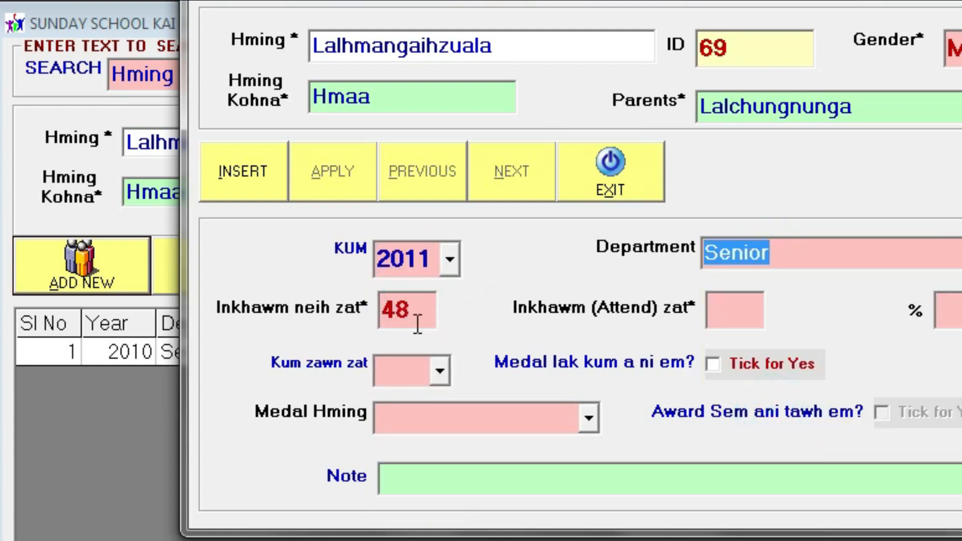
pyautogui.doubleClick(388, 307)
pyautogui.write('46')
pyautogui.click(729, 312)
pyautogui.write('46')
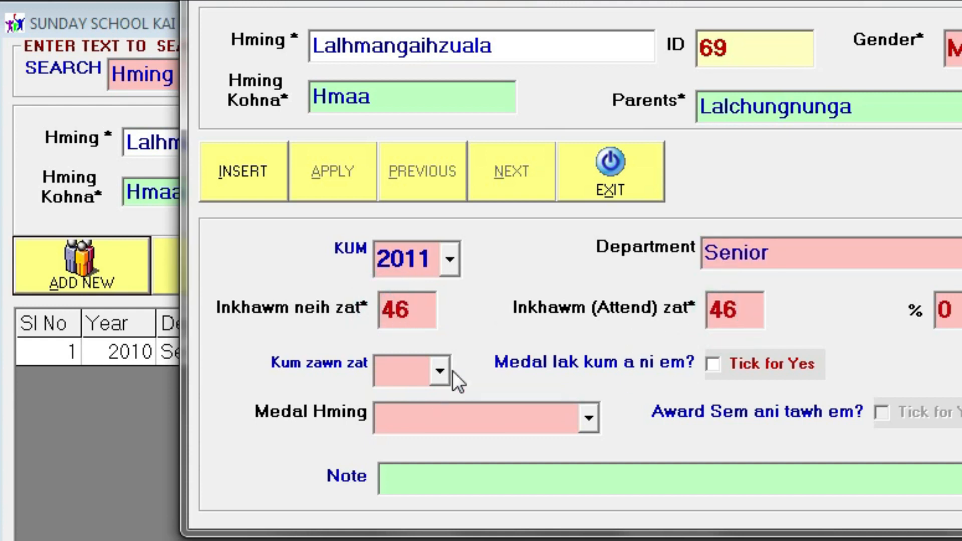
pyautogui.click(439, 371)
pyautogui.click(404, 435)
pyautogui.click(241, 173)
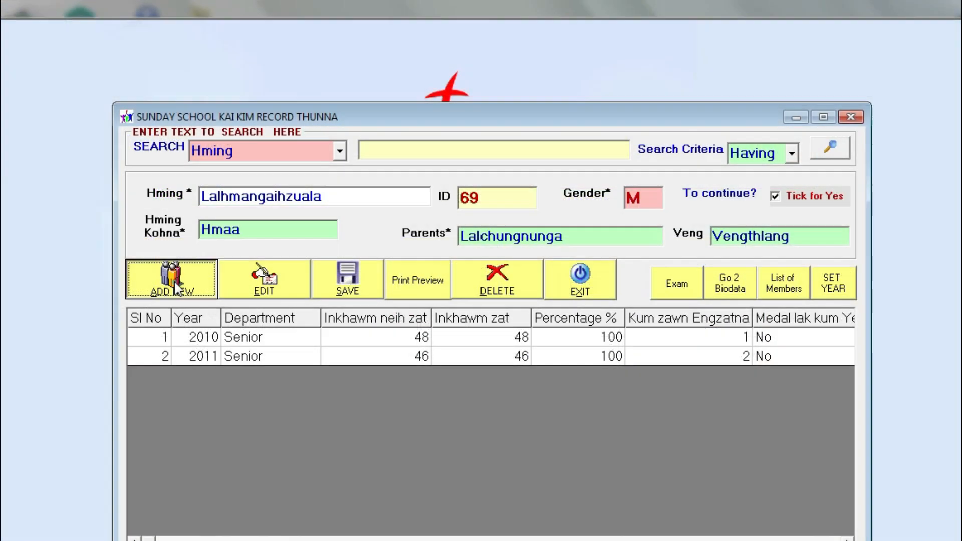
# Start a new attendance entry and change its year (KUM) to 2012
pyautogui.click(174, 281)
pyautogui.click(386, 326)
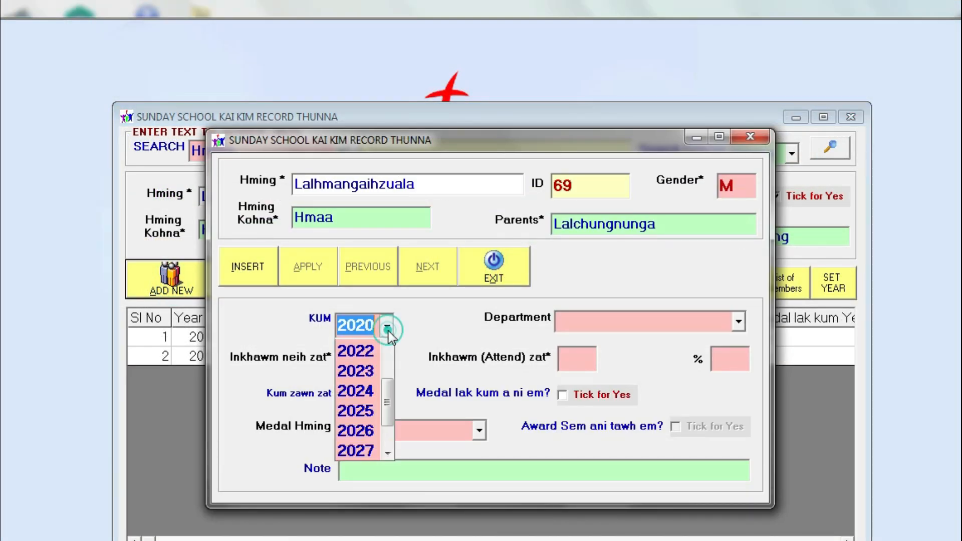
pyautogui.click(360, 328)
pyautogui.moveTo(357, 328); pyautogui.dragTo(415, 326)
pyautogui.write('12')
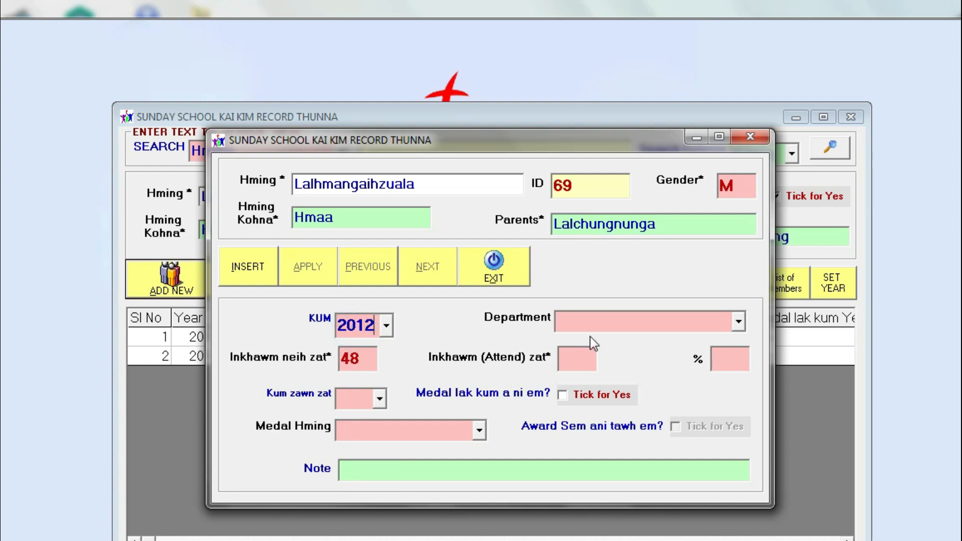
# Set Department Senior, 48 attended and Kum zawn zat 3, then insert the entry
pyautogui.click(738, 321)
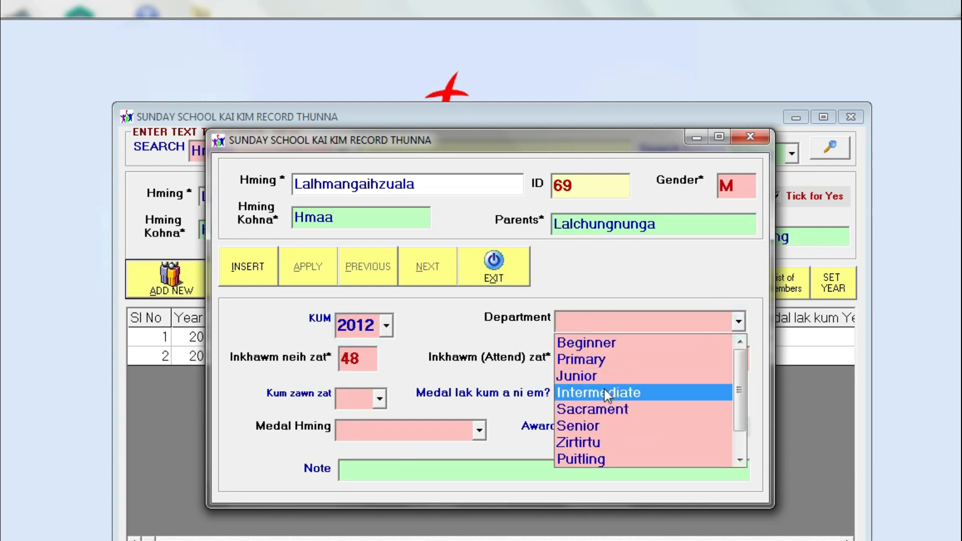
pyautogui.click(602, 426)
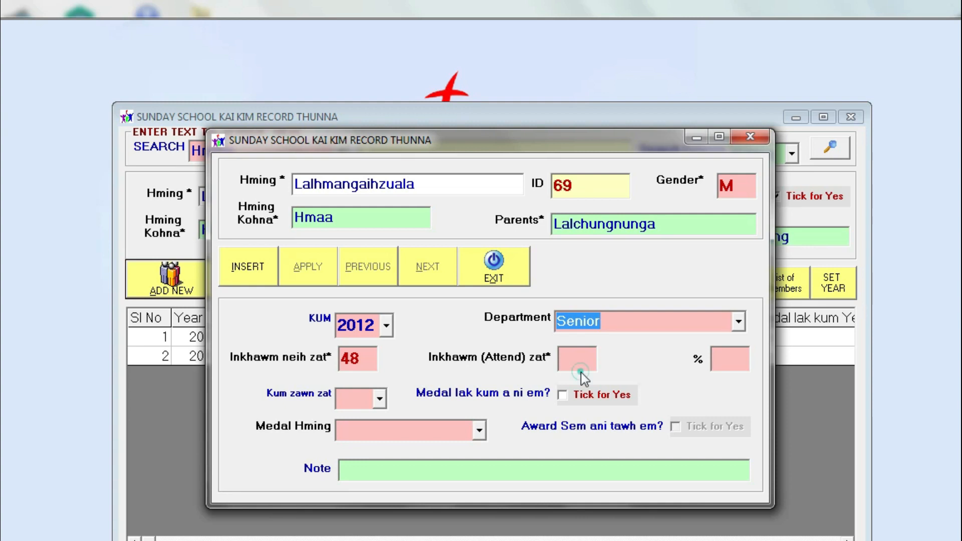
pyautogui.click(582, 359)
pyautogui.write('4')
pyautogui.click(381, 396)
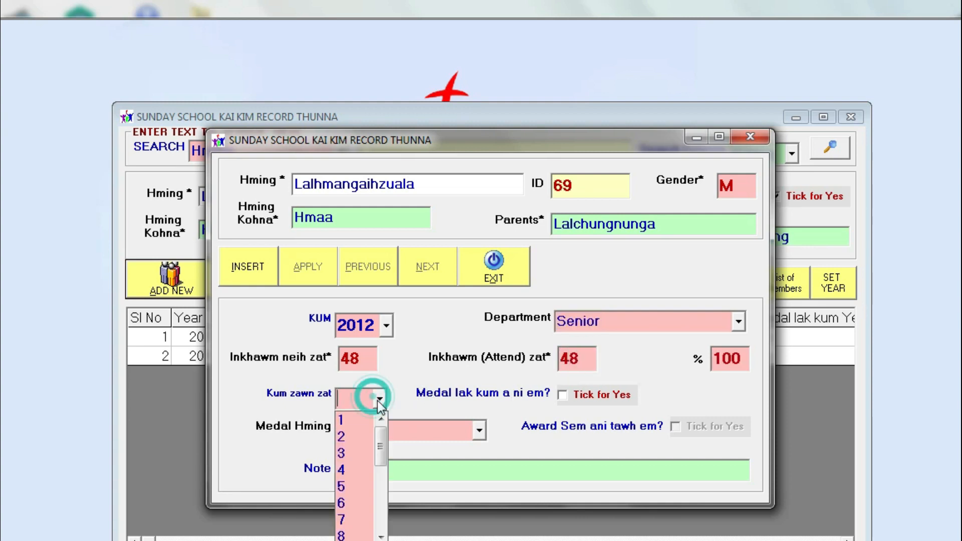
pyautogui.click(356, 453)
pyautogui.click(236, 255)
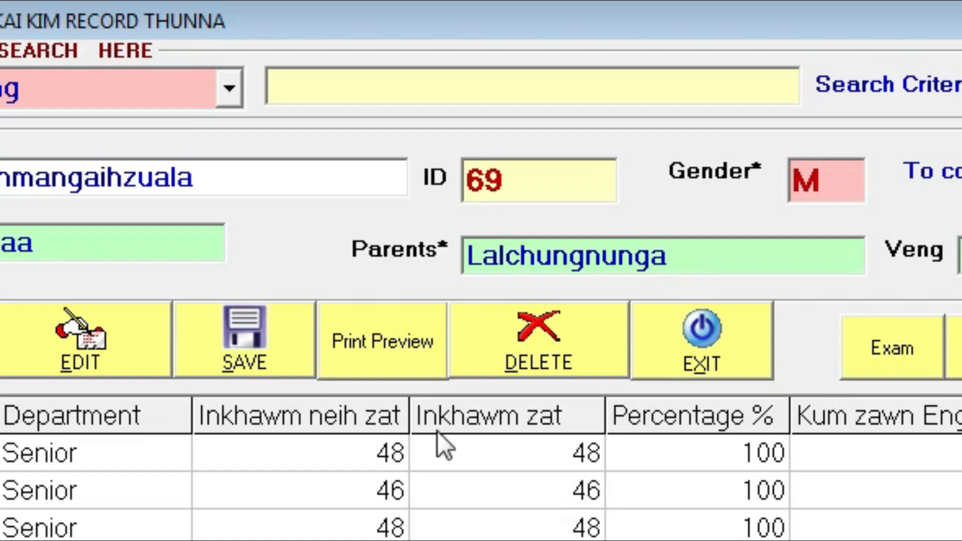
pyautogui.click(368, 328)
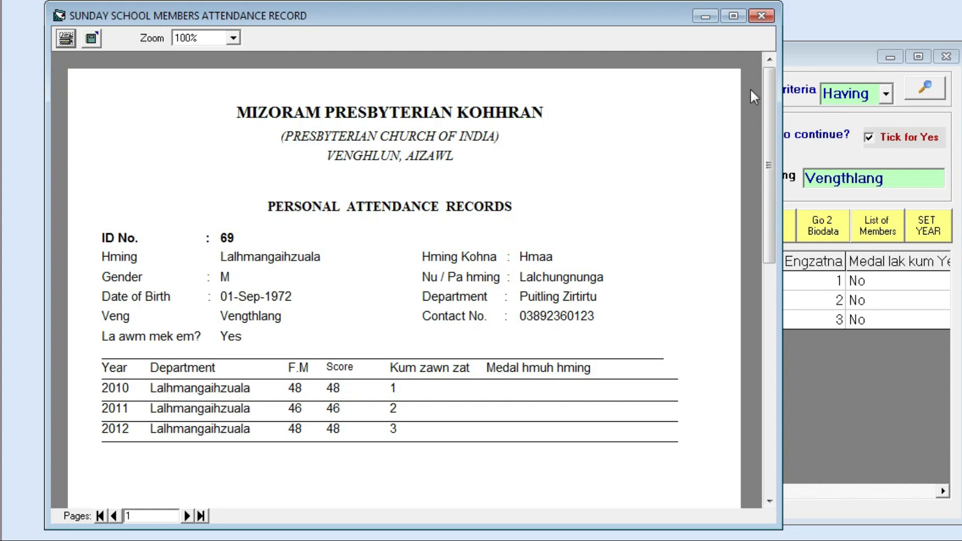
pyautogui.click(762, 16)
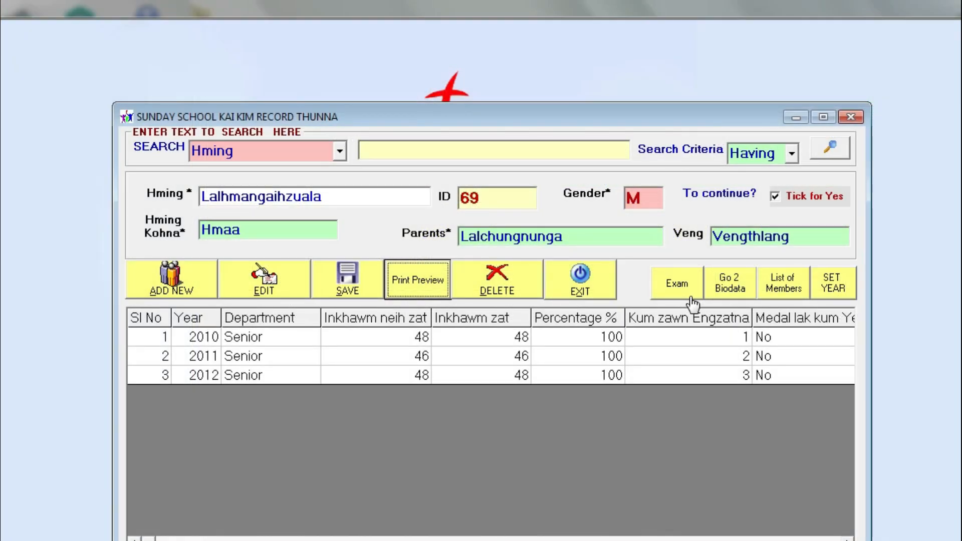
# Open the member biodata form from the right-click main menu, look it over, and close it
pyautogui.moveTo(666, 117); pyautogui.dragTo(576, 99)
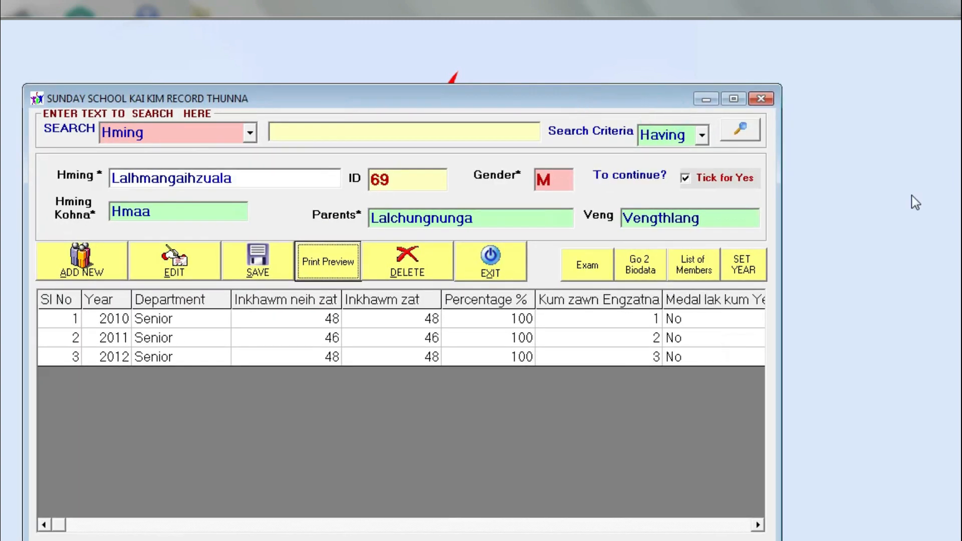
pyautogui.rightClick(913, 198)
pyautogui.moveTo(832, 203)
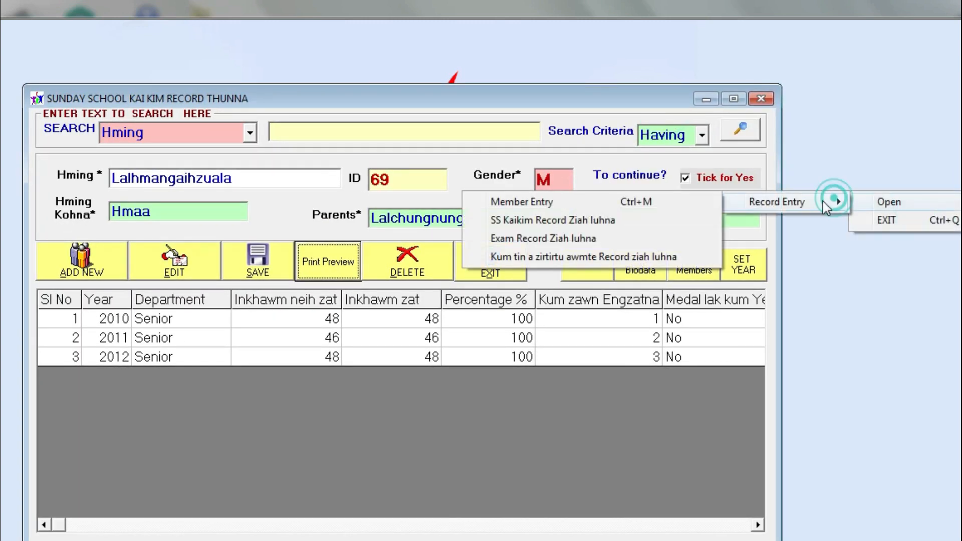
pyautogui.click(611, 203)
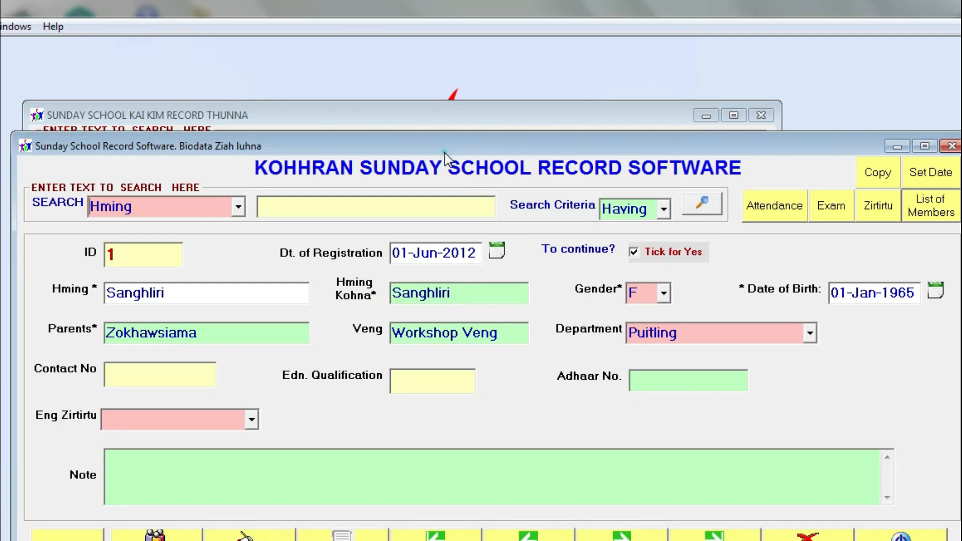
pyautogui.moveTo(445, 153); pyautogui.dragTo(377, 271)
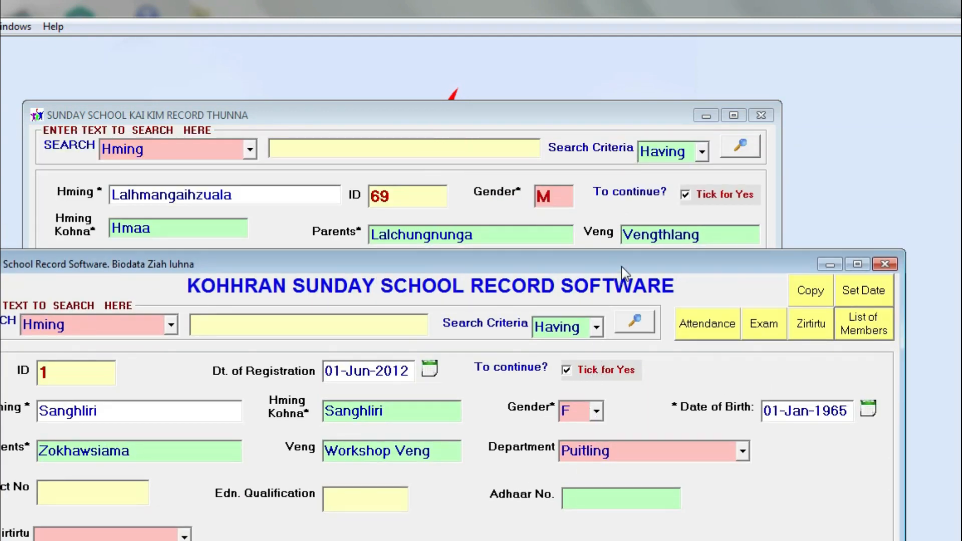
pyautogui.moveTo(624, 265); pyautogui.dragTo(676, 82)
pyautogui.click(888, 496)
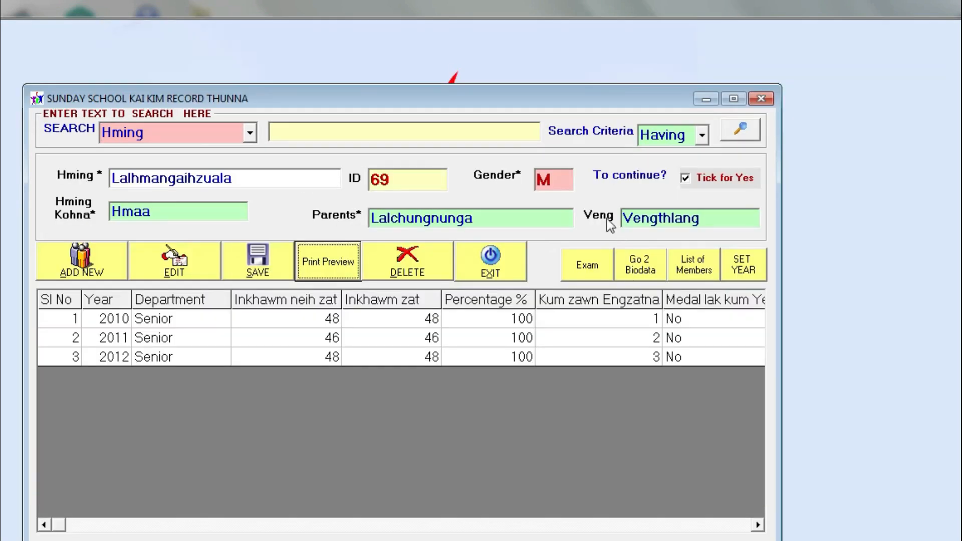
# Tick To continue? and save member 69's attendance record, dismissing the update confirmations
pyautogui.click(691, 179)
pyautogui.click(268, 272)
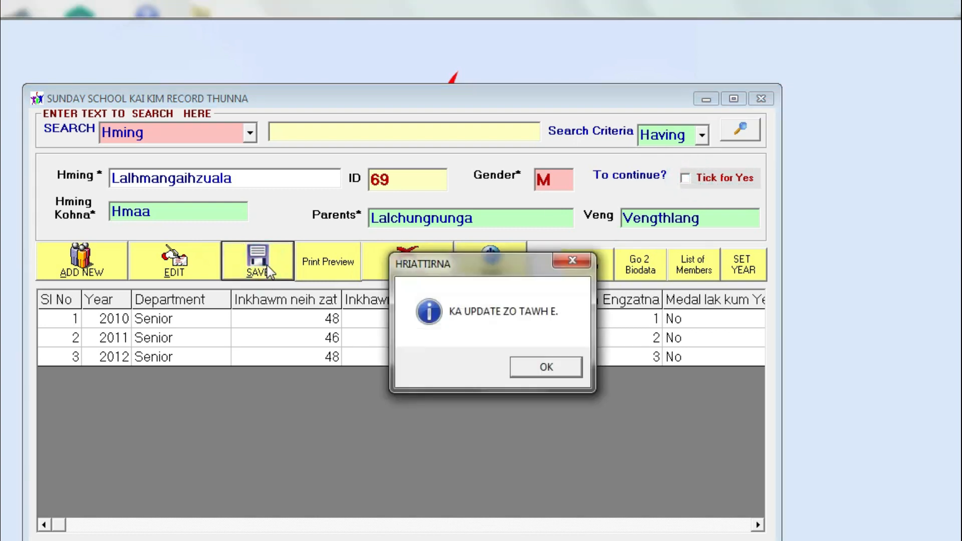
pyautogui.click(546, 370)
pyautogui.click(685, 179)
pyautogui.click(265, 263)
pyautogui.click(545, 367)
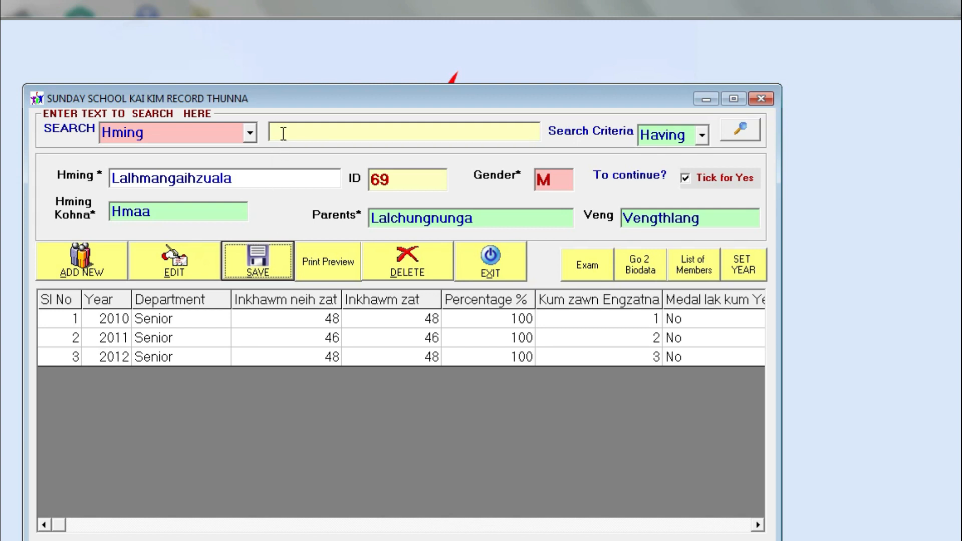
# Search members by name for 'lal' and load the member ID 18 record
pyautogui.click(250, 133)
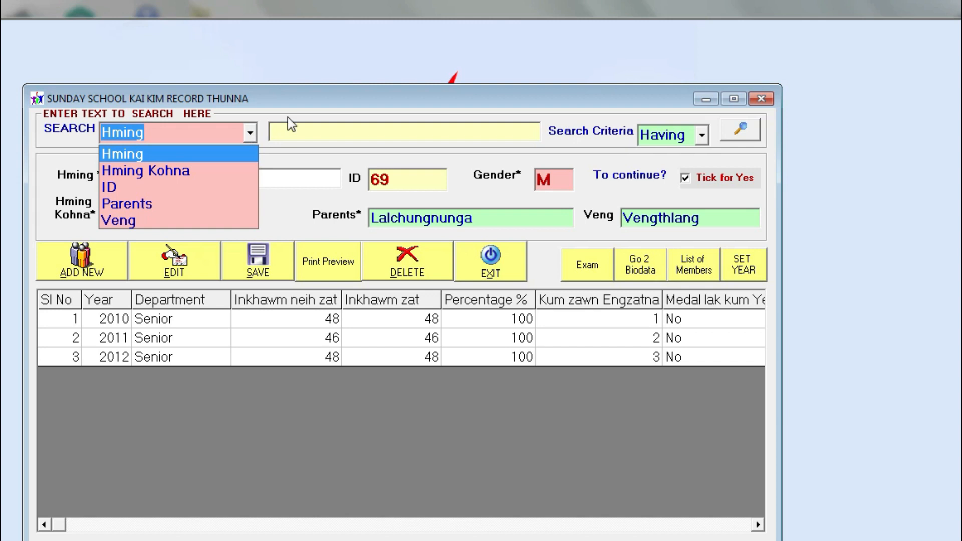
pyautogui.click(318, 129)
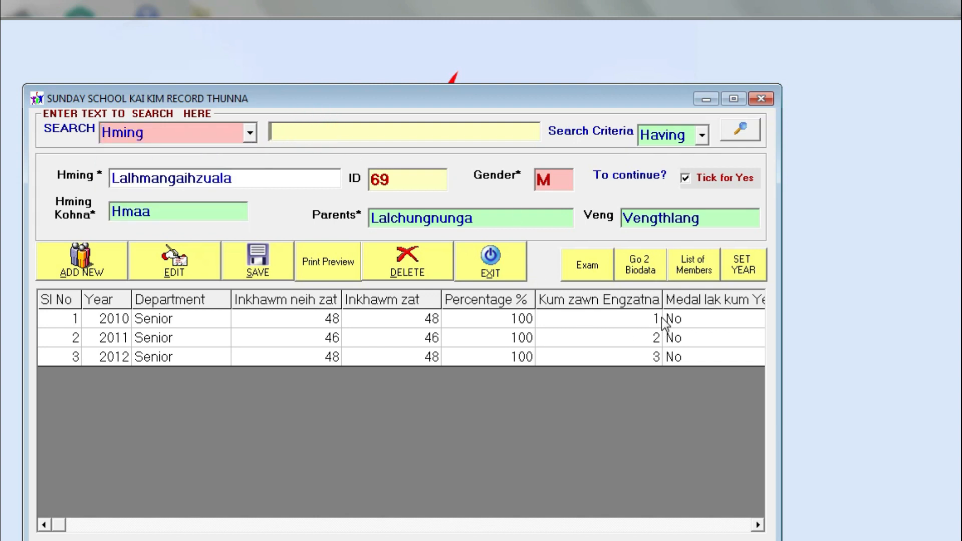
pyautogui.click(402, 133)
pyautogui.write('lal')
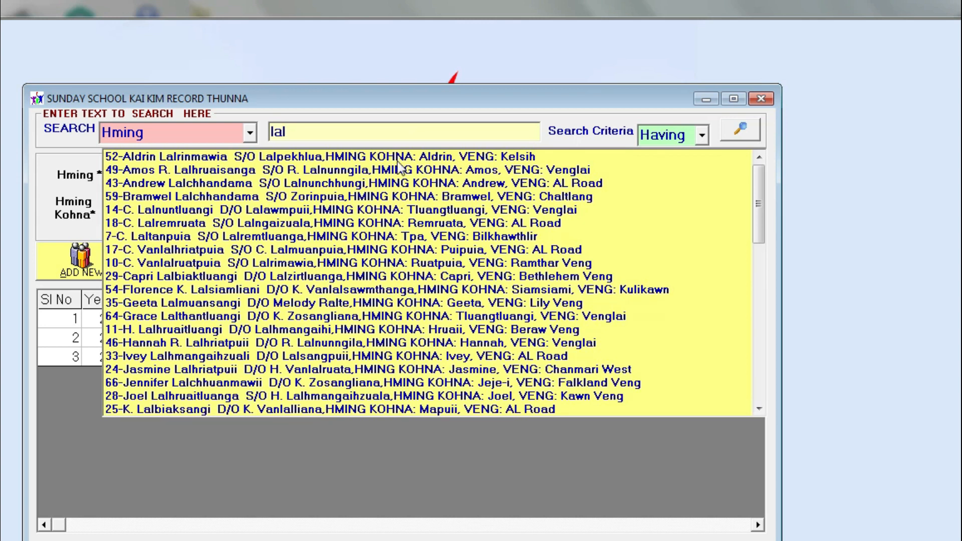
pyautogui.click(165, 132)
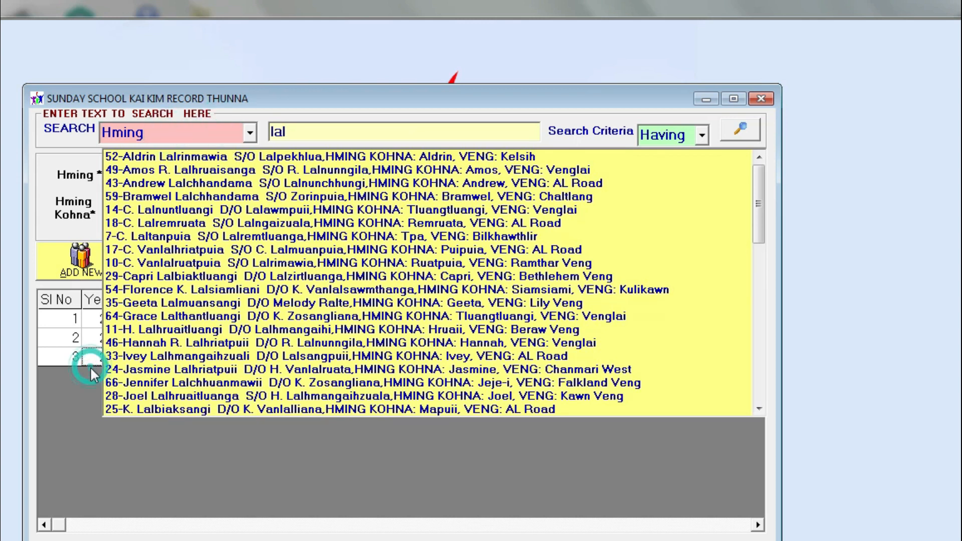
pyautogui.click(219, 222)
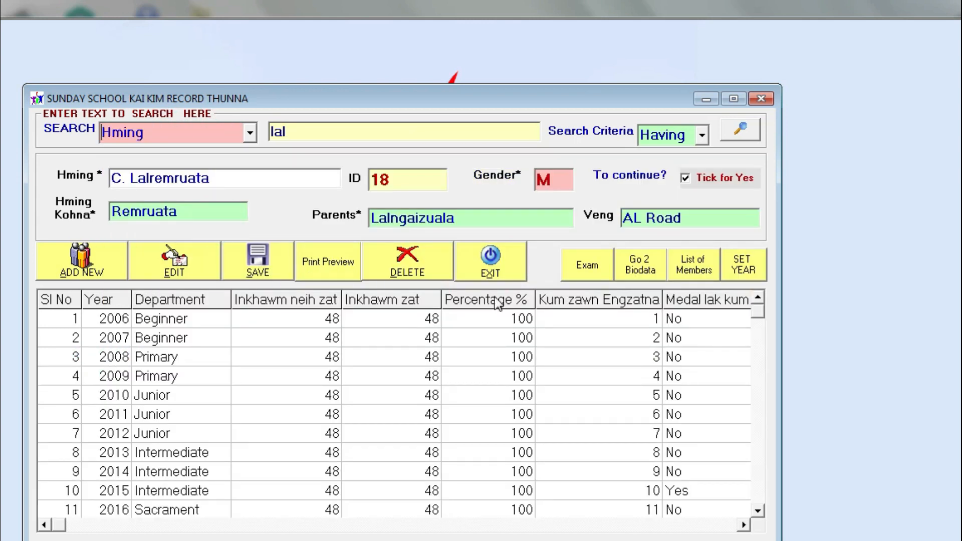
# Switch the search to ID, enter 68, and load member 68's record
pyautogui.moveTo(356, 132); pyautogui.dragTo(208, 131)
pyautogui.click(249, 133)
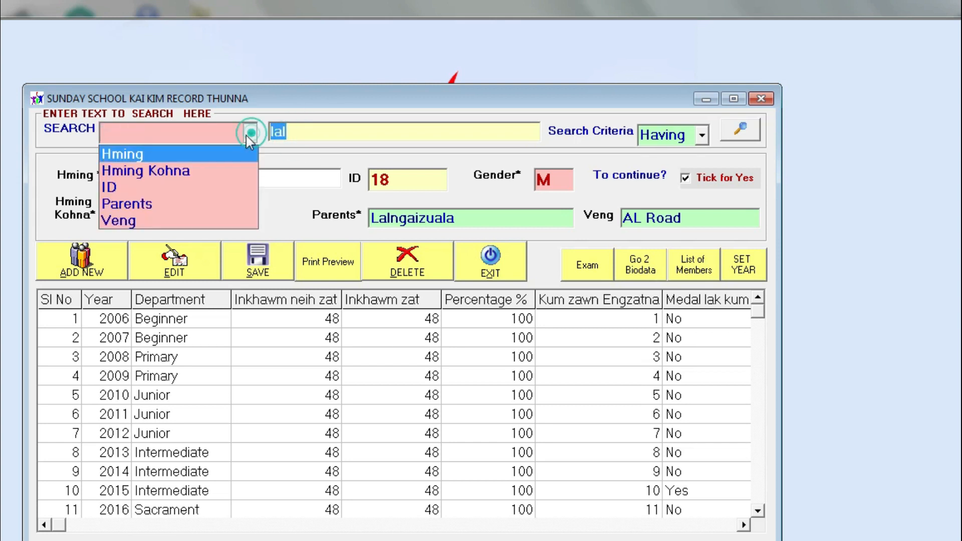
pyautogui.click(221, 186)
pyautogui.click(281, 142)
pyautogui.write('68')
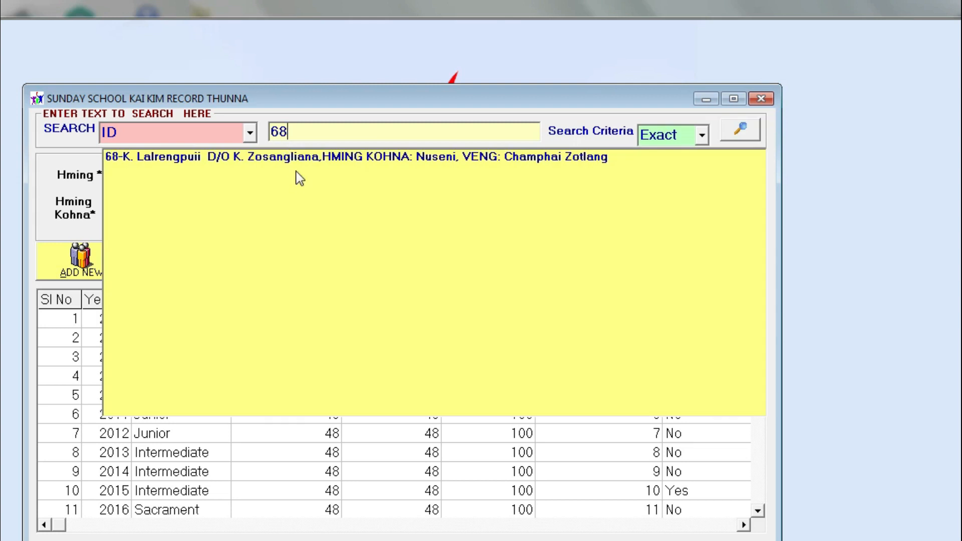
pyautogui.click(299, 157)
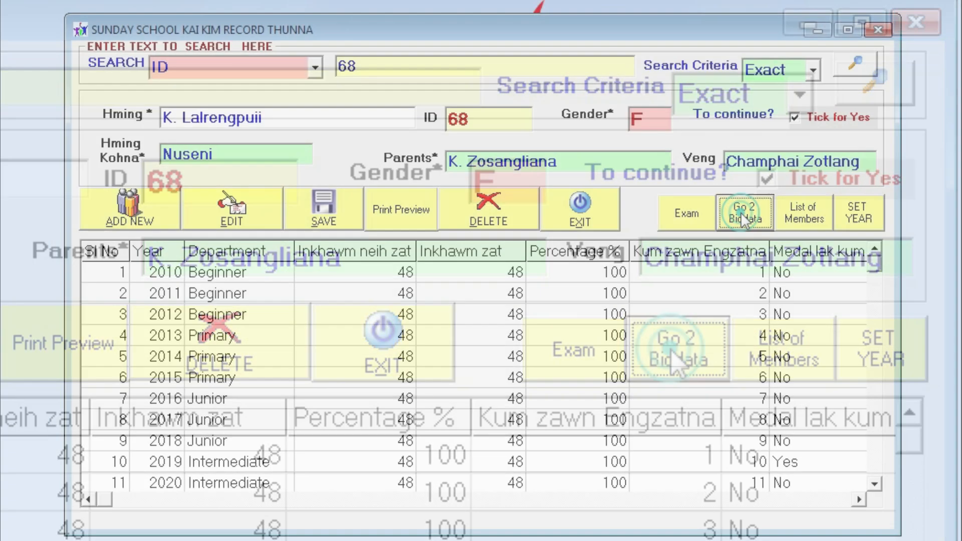
# Browse member 68's exam marks, attendance and biodata, then open the list of registered members
pyautogui.click(677, 353)
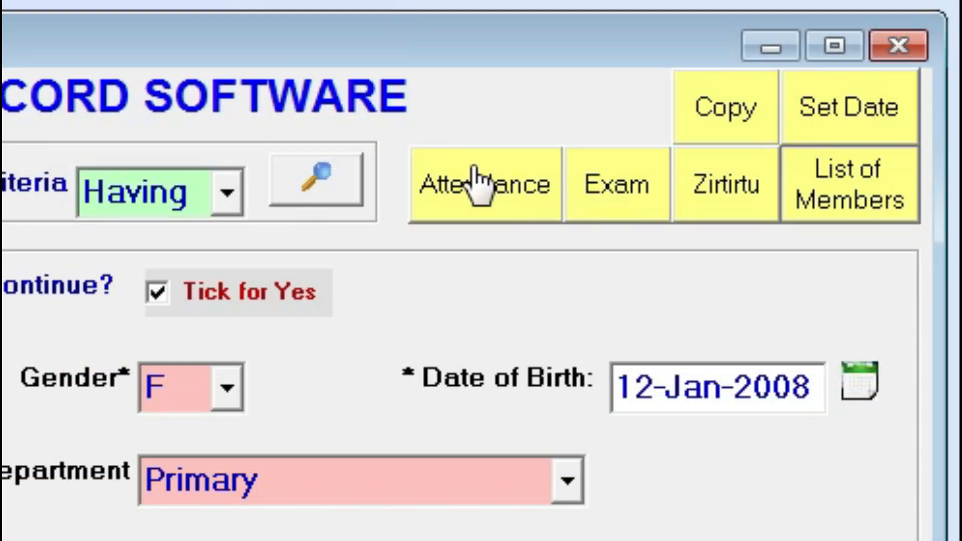
pyautogui.click(601, 210)
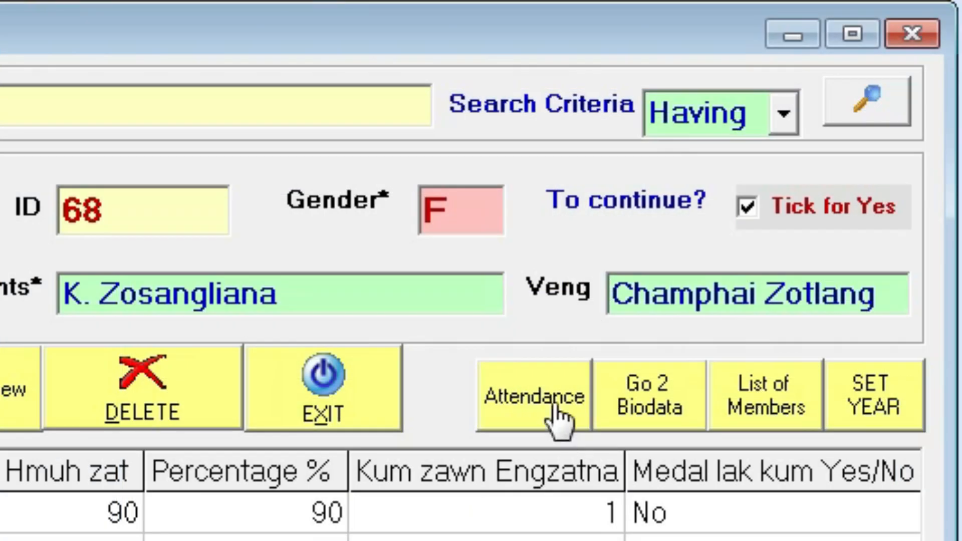
pyautogui.click(711, 276)
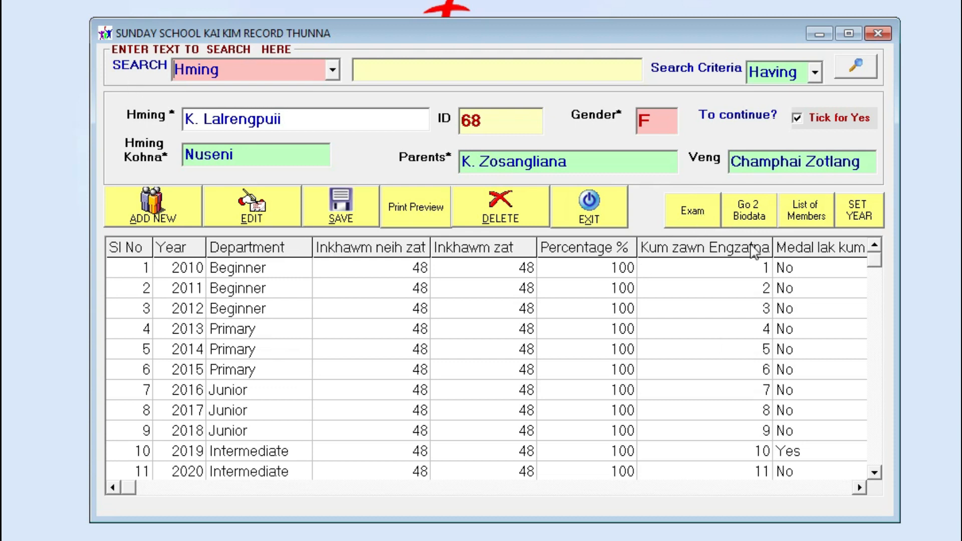
pyautogui.click(694, 213)
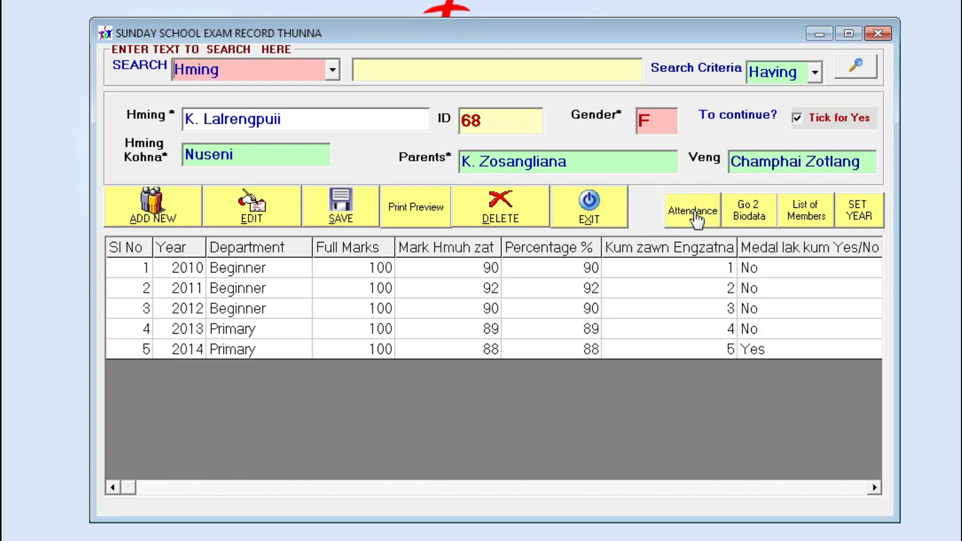
pyautogui.click(750, 213)
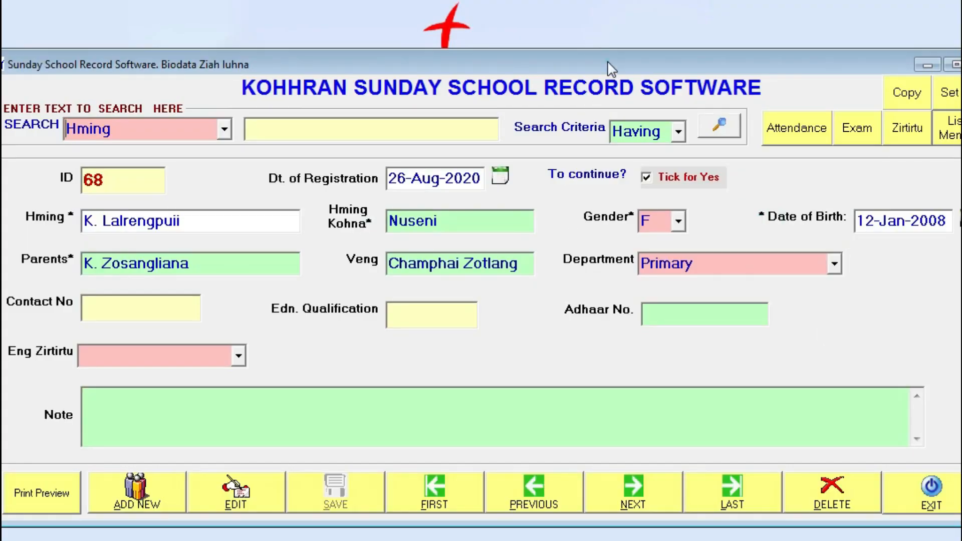
pyautogui.moveTo(608, 61); pyautogui.dragTo(540, 7)
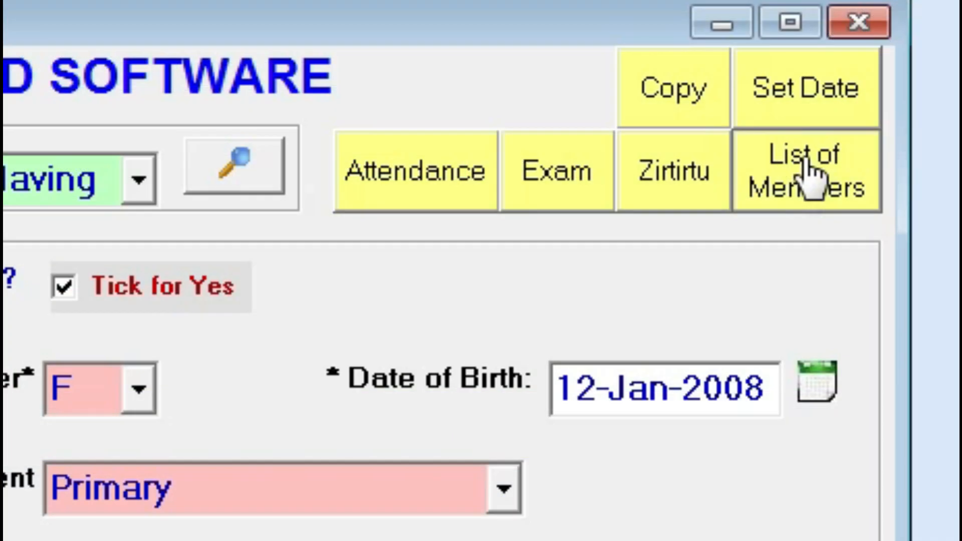
pyautogui.click(805, 160)
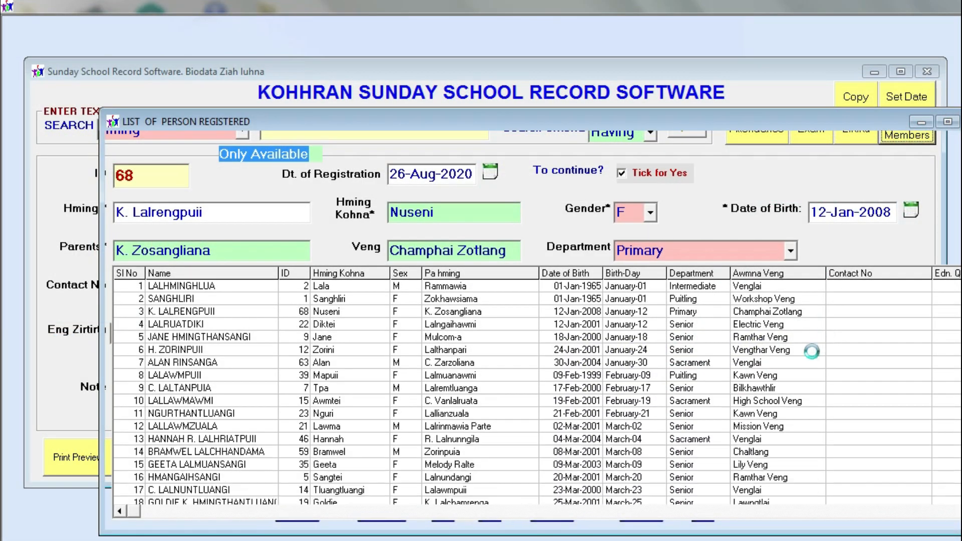
# Try showing removed members, then show available members and refresh to list all 69
pyautogui.moveTo(572, 128); pyautogui.dragTo(519, 55)
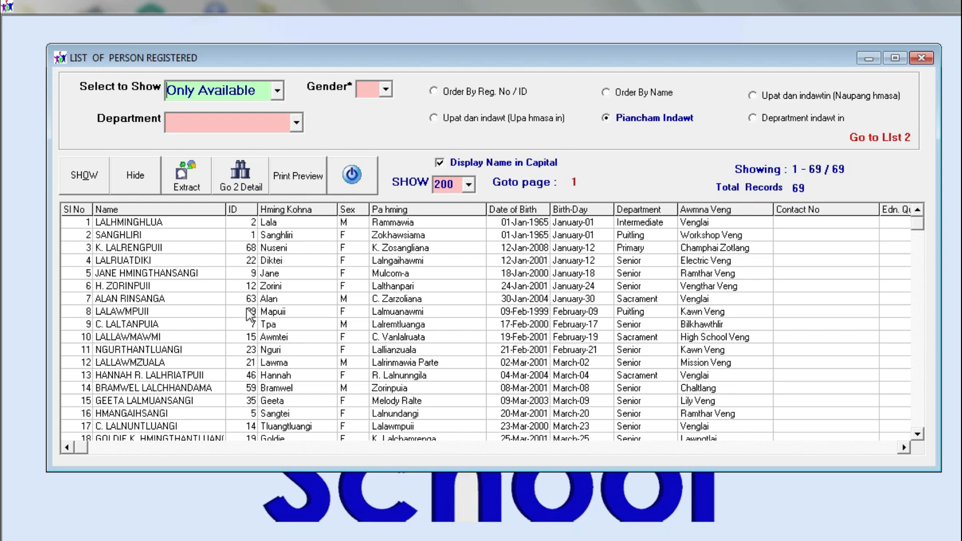
pyautogui.moveTo(154, 222); pyautogui.dragTo(119, 514)
pyautogui.click(277, 90)
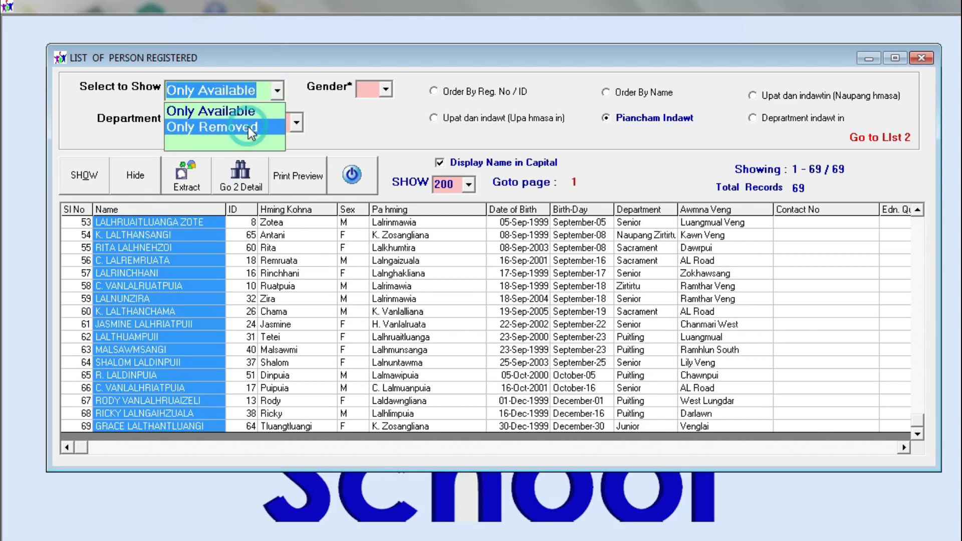
pyautogui.click(248, 127)
pyautogui.click(277, 90)
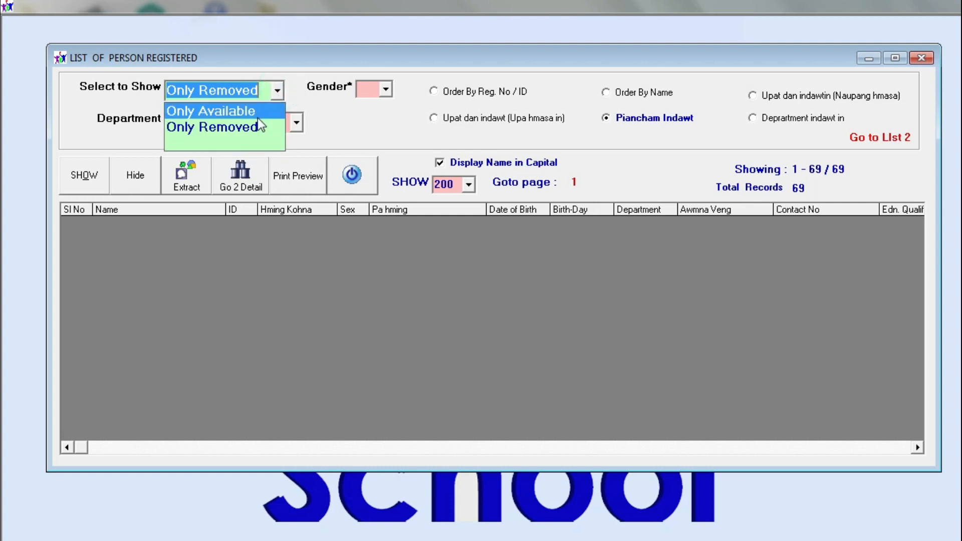
pyautogui.click(245, 142)
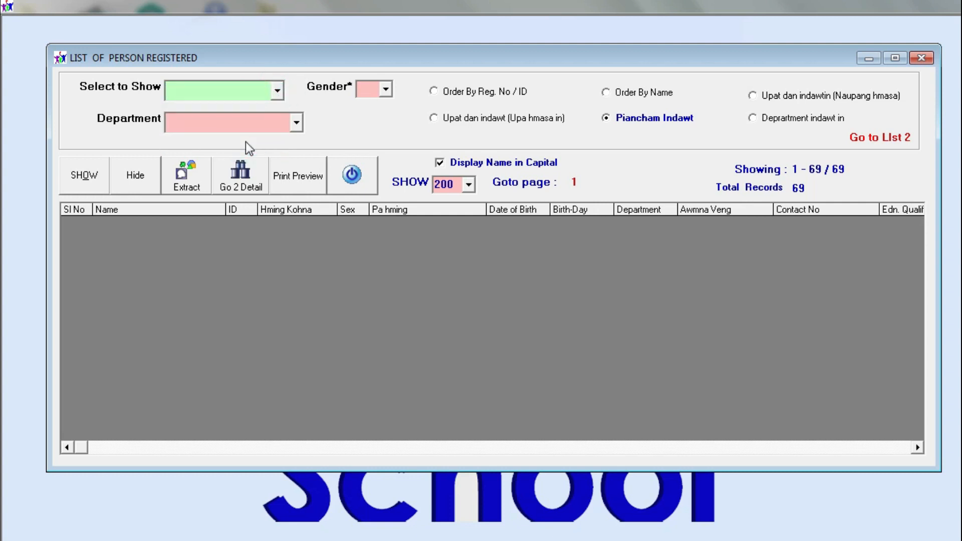
pyautogui.click(277, 90)
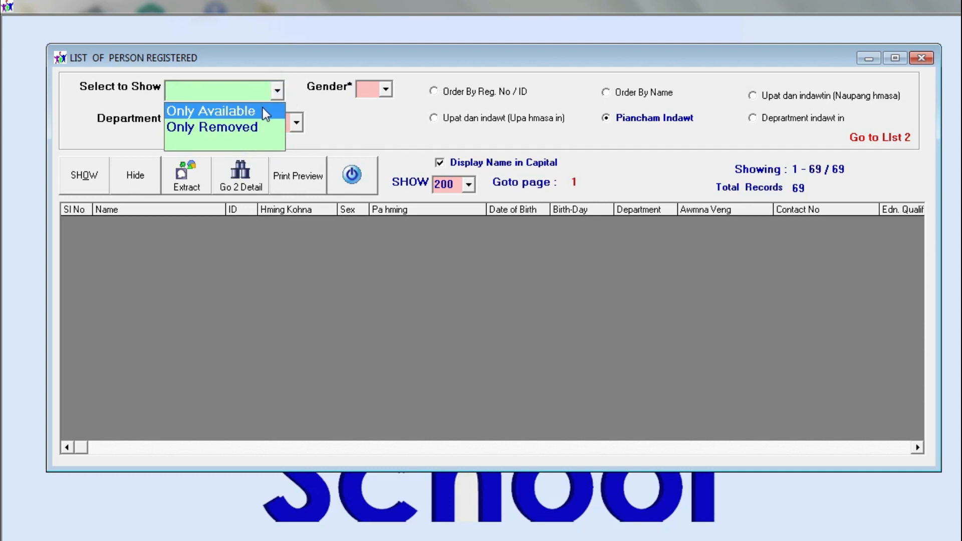
pyautogui.click(260, 110)
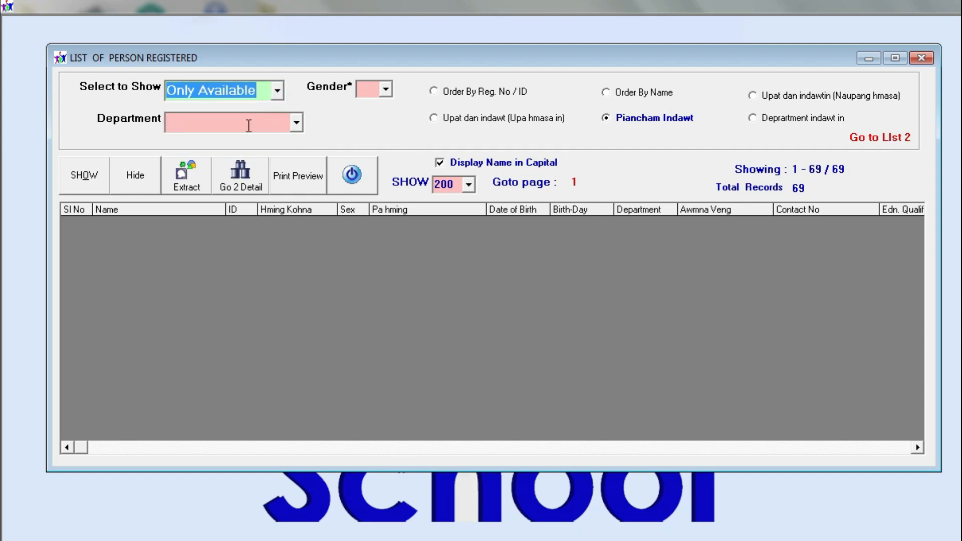
pyautogui.click(85, 177)
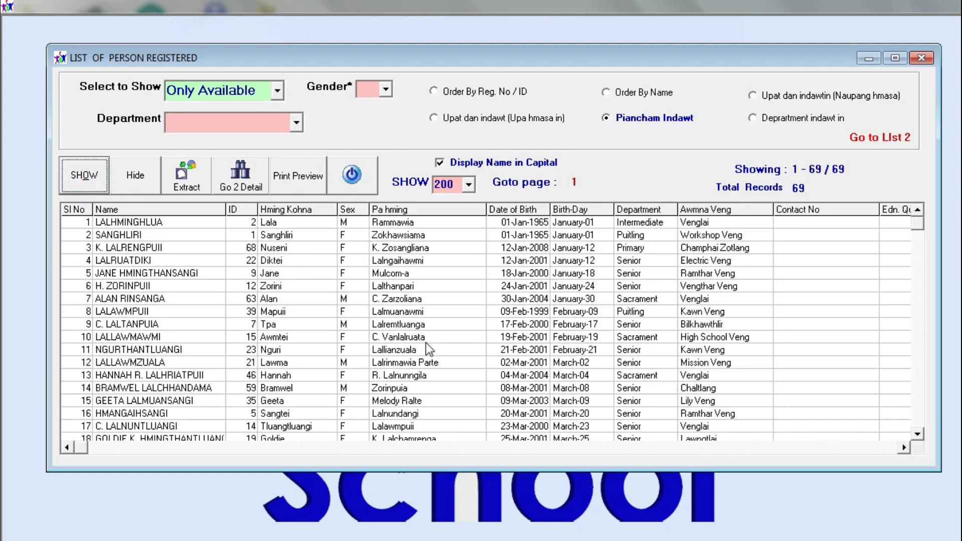
# Filter the list to male members (29), then clear the gender filter and refresh
pyautogui.click(296, 123)
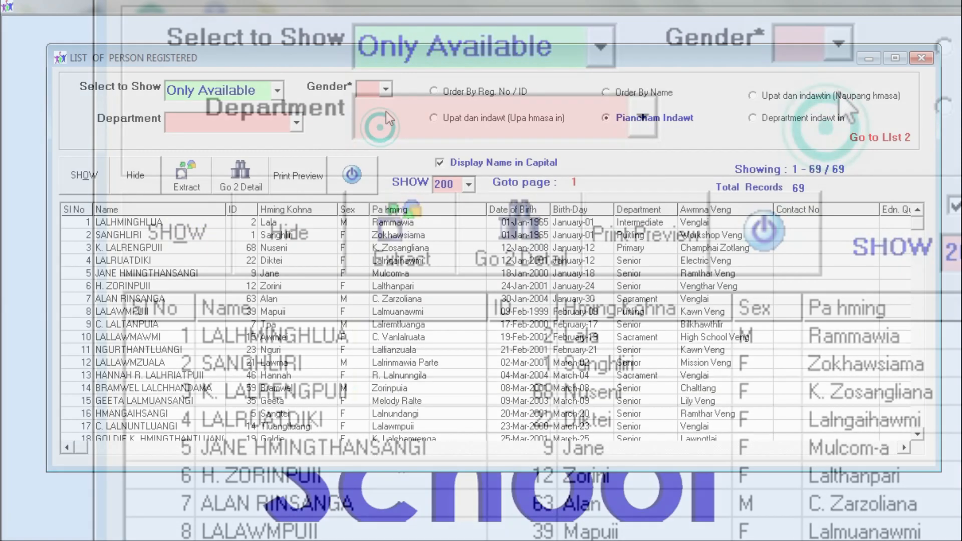
pyautogui.click(839, 43)
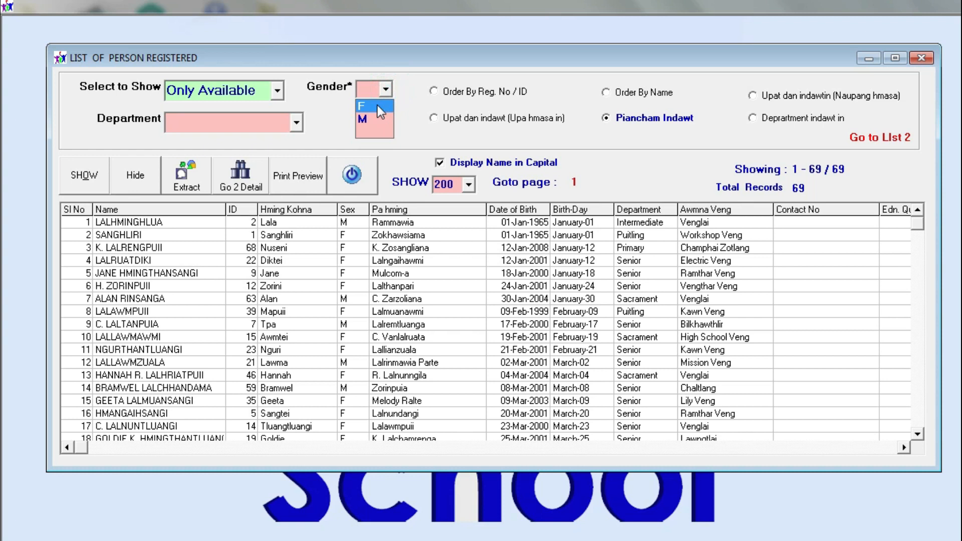
pyautogui.click(336, 137)
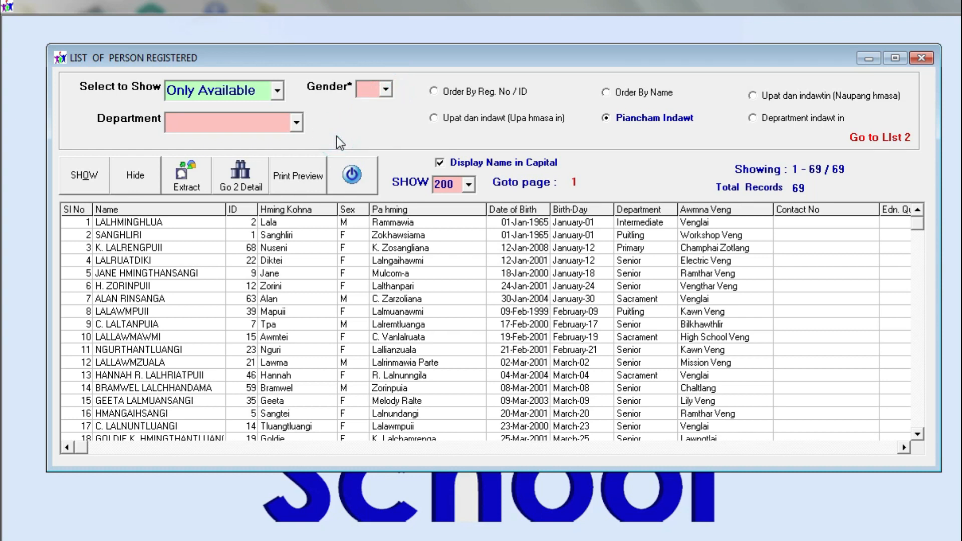
pyautogui.click(378, 89)
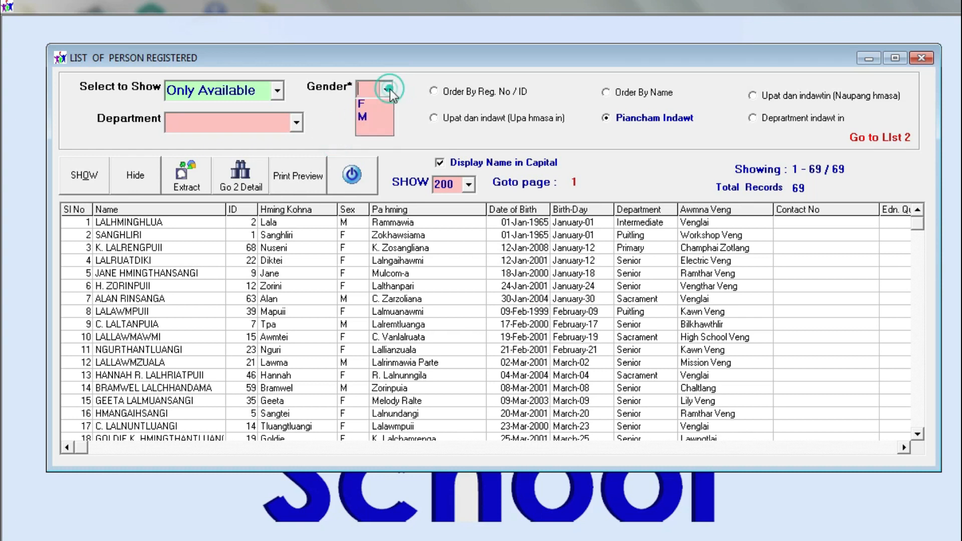
pyautogui.click(371, 119)
pyautogui.click(86, 180)
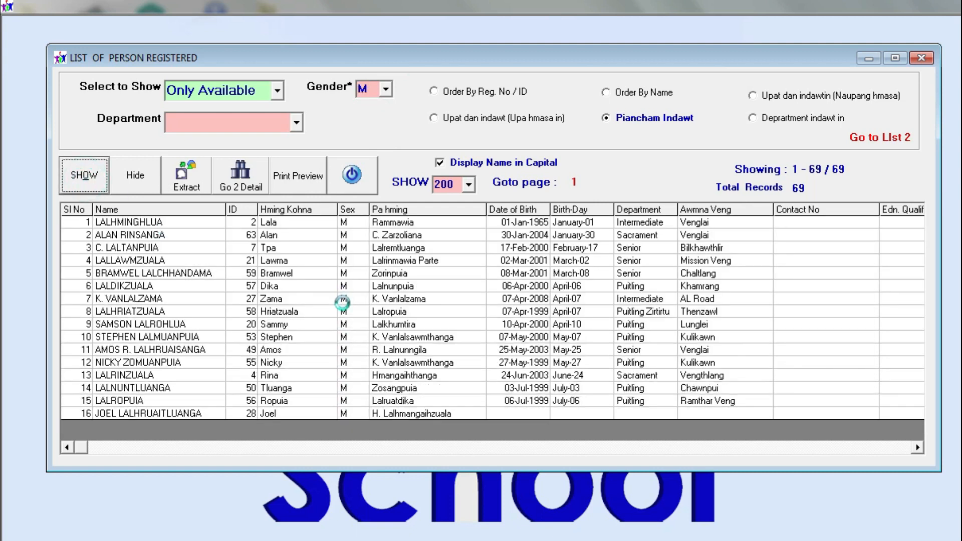
pyautogui.moveTo(350, 234); pyautogui.dragTo(350, 386)
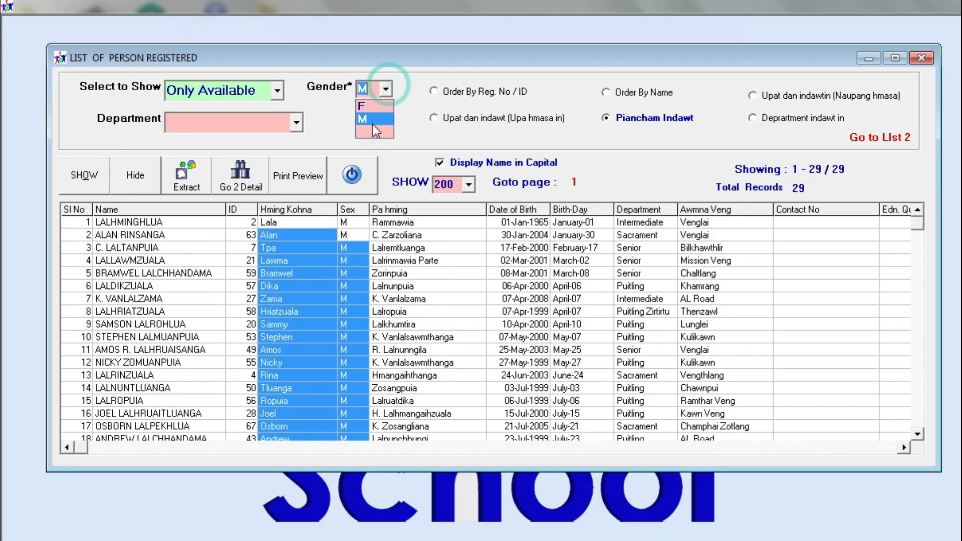
pyautogui.click(373, 130)
pyautogui.click(83, 175)
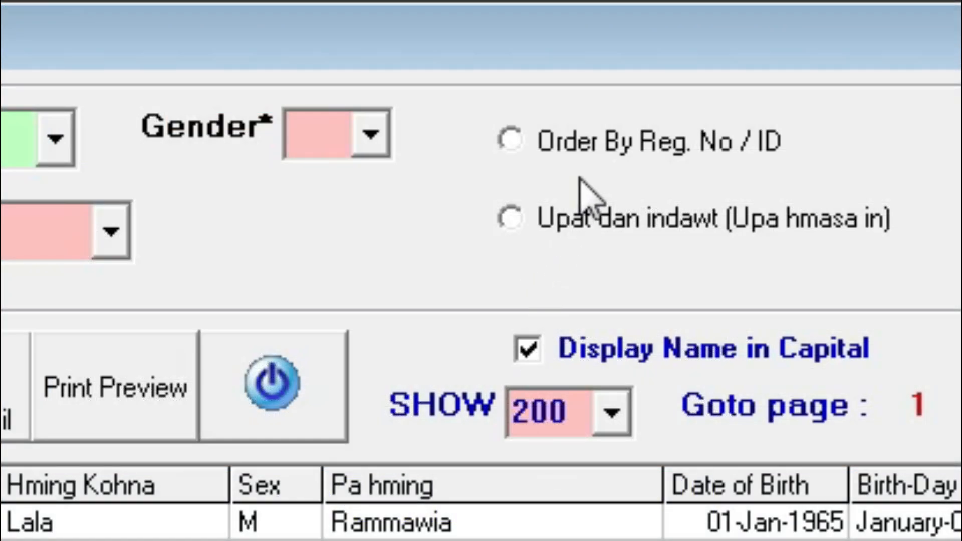
# Try ordering by registration number, name, age, birthday and department, reloading the list
pyautogui.click(554, 151)
pyautogui.click(83, 174)
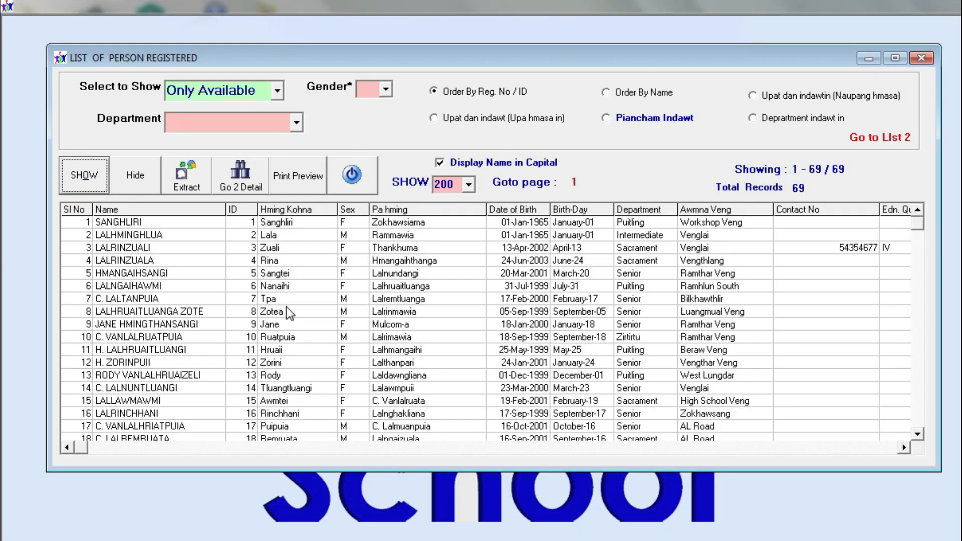
pyautogui.click(621, 93)
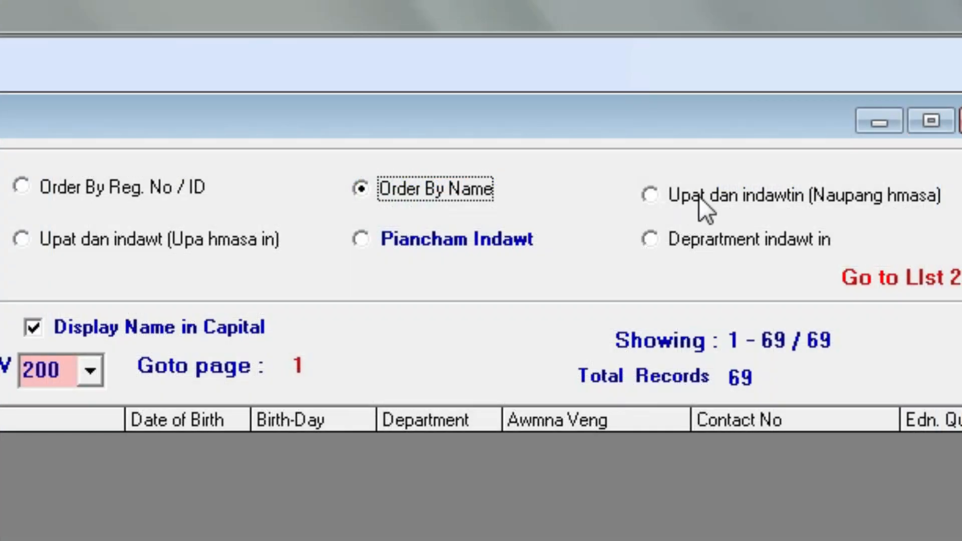
pyautogui.click(699, 196)
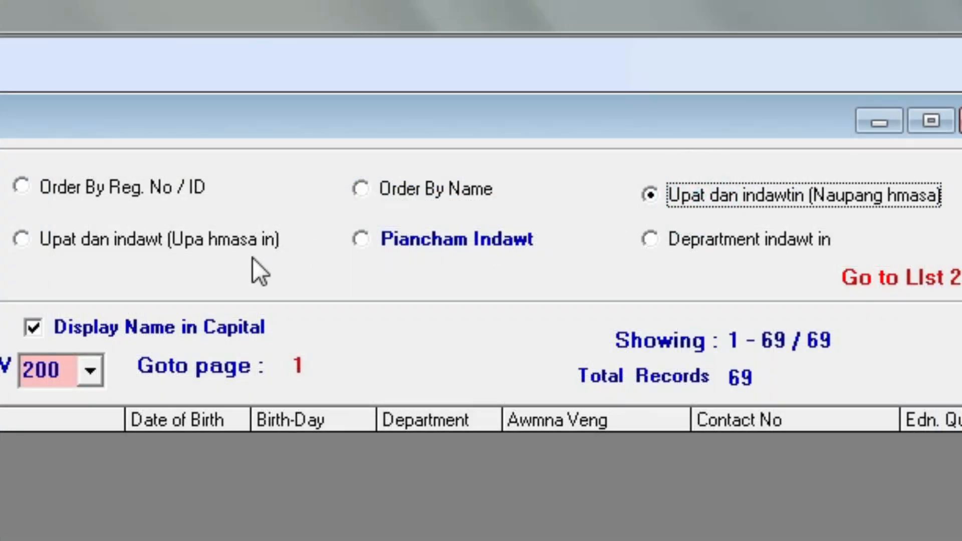
pyautogui.click(194, 239)
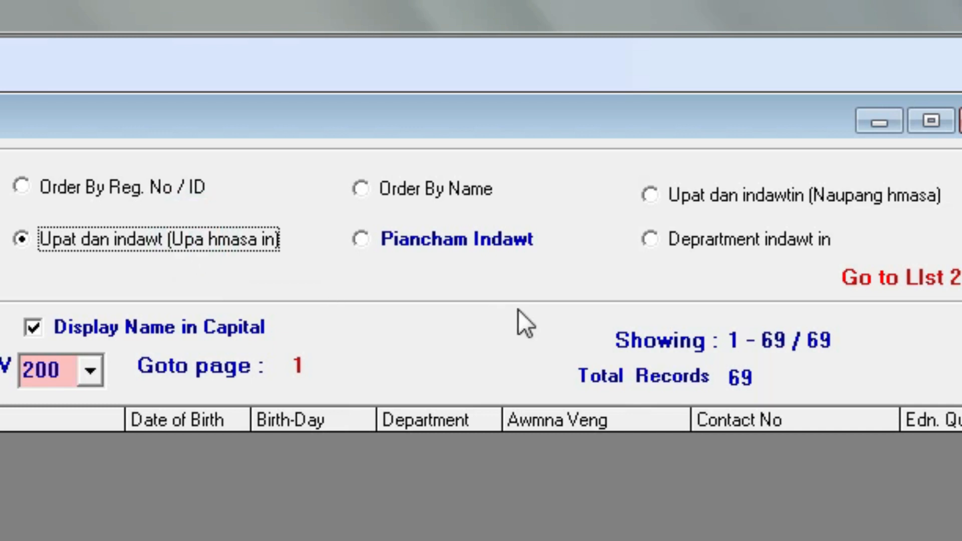
pyautogui.click(461, 253)
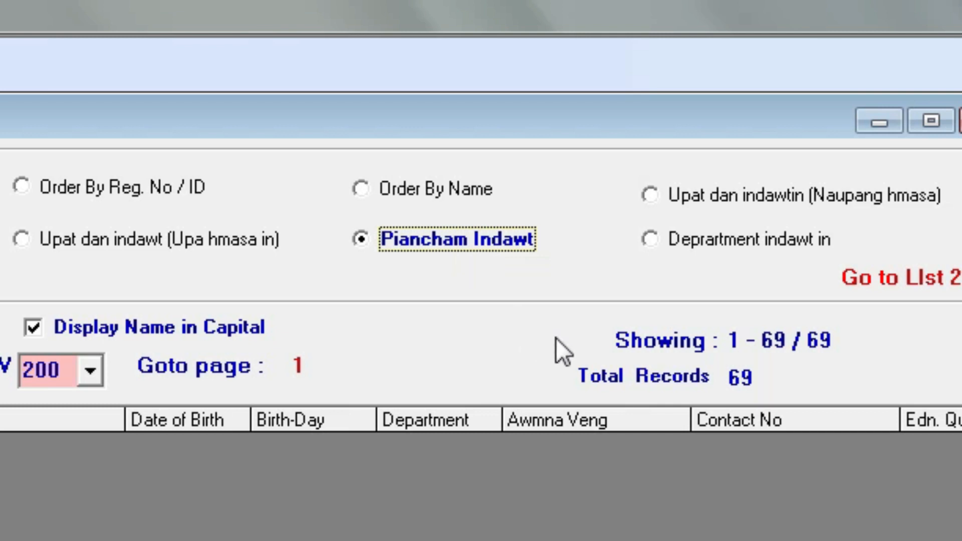
pyautogui.click(706, 239)
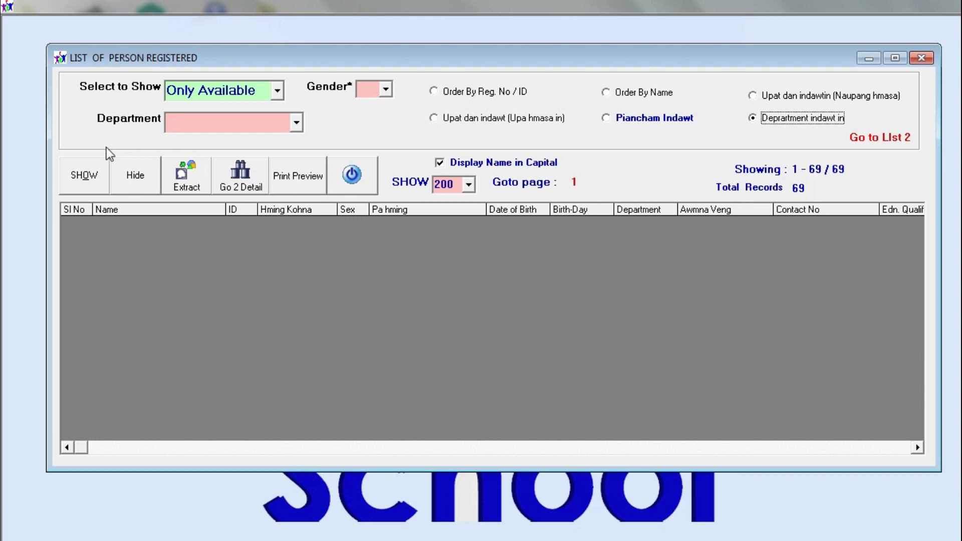
pyautogui.click(84, 175)
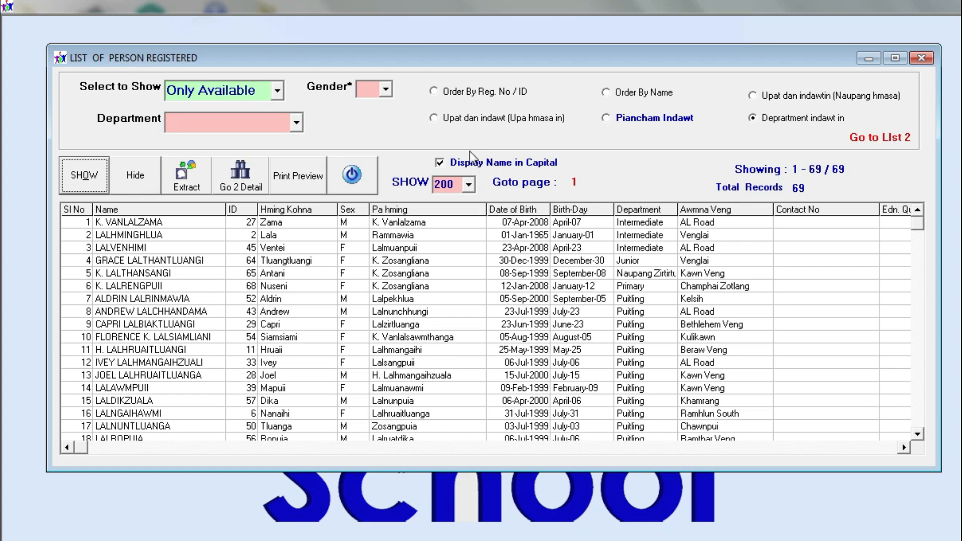
# Reload the list ordered by name and select the members in rows 7 and 14
pyautogui.click(626, 92)
pyautogui.click(84, 174)
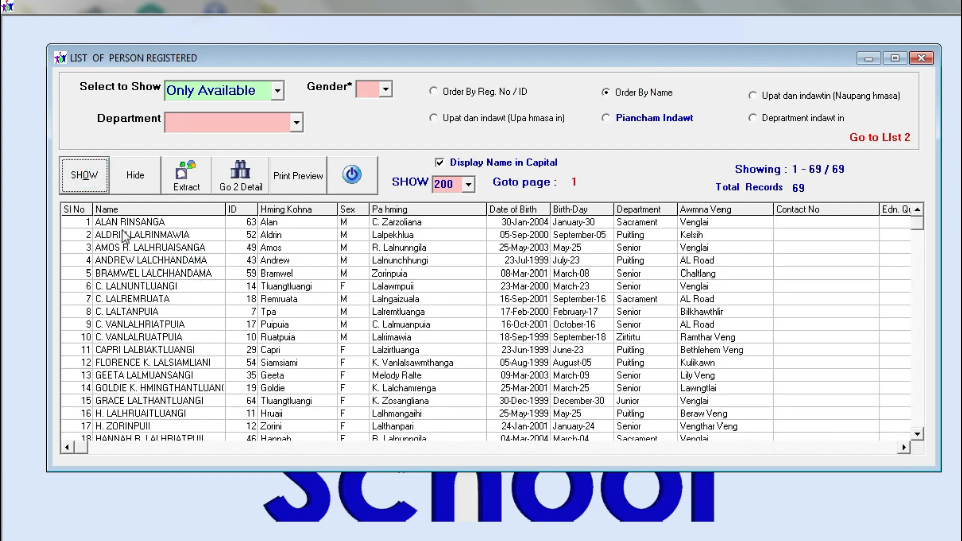
pyautogui.click(113, 300)
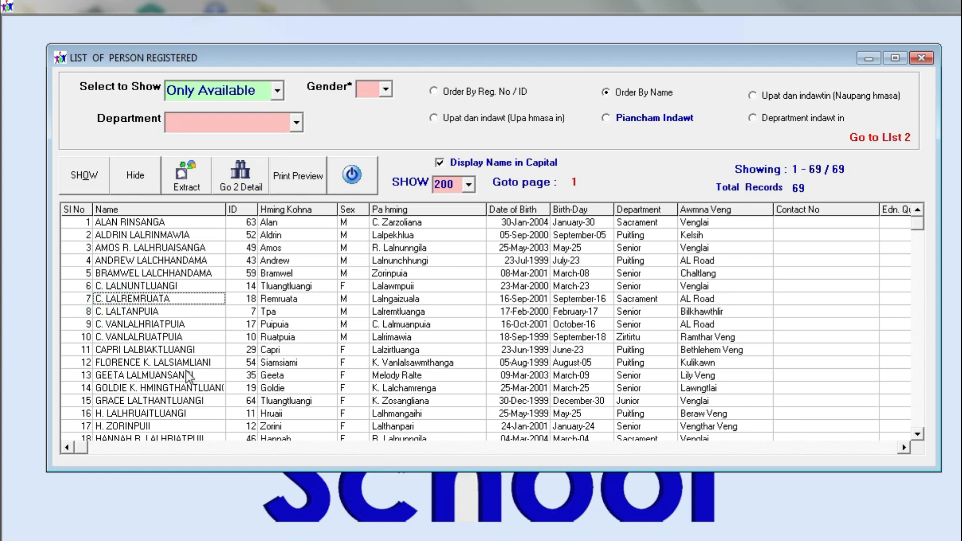
pyautogui.click(169, 387)
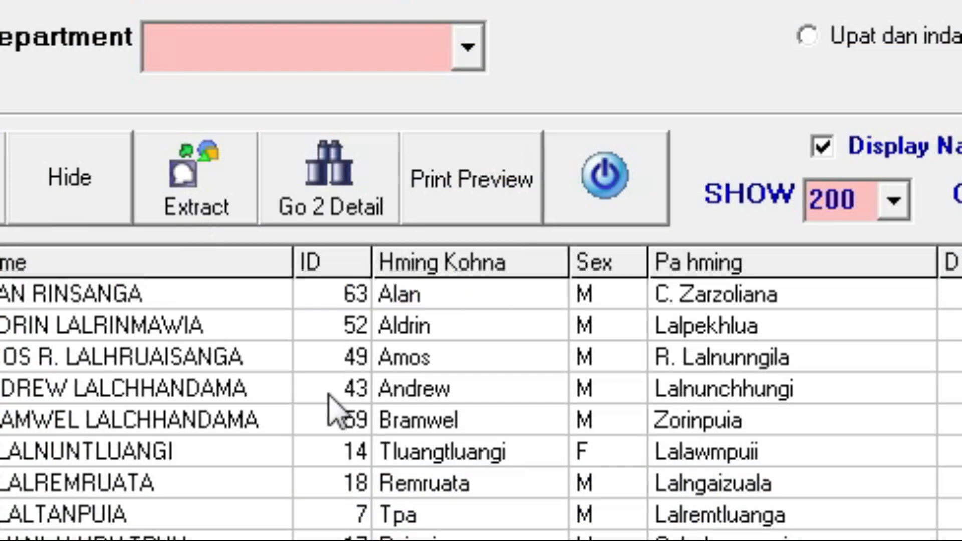
pyautogui.click(474, 195)
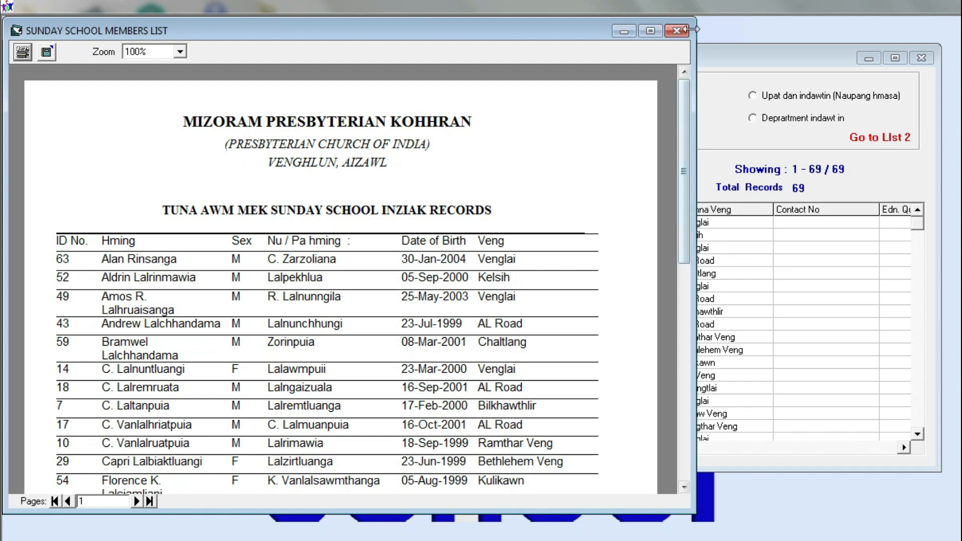
pyautogui.click(676, 31)
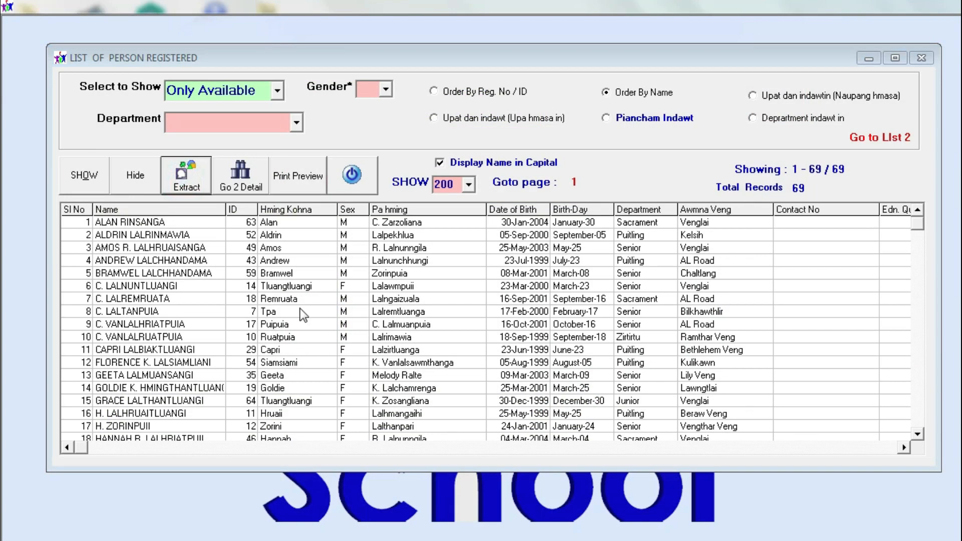
pyautogui.click(337, 351)
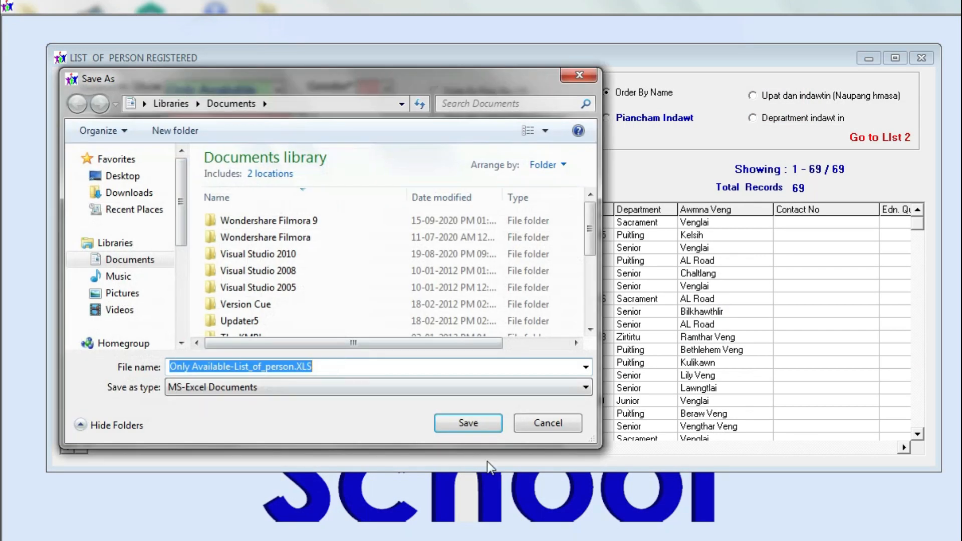
pyautogui.click(142, 178)
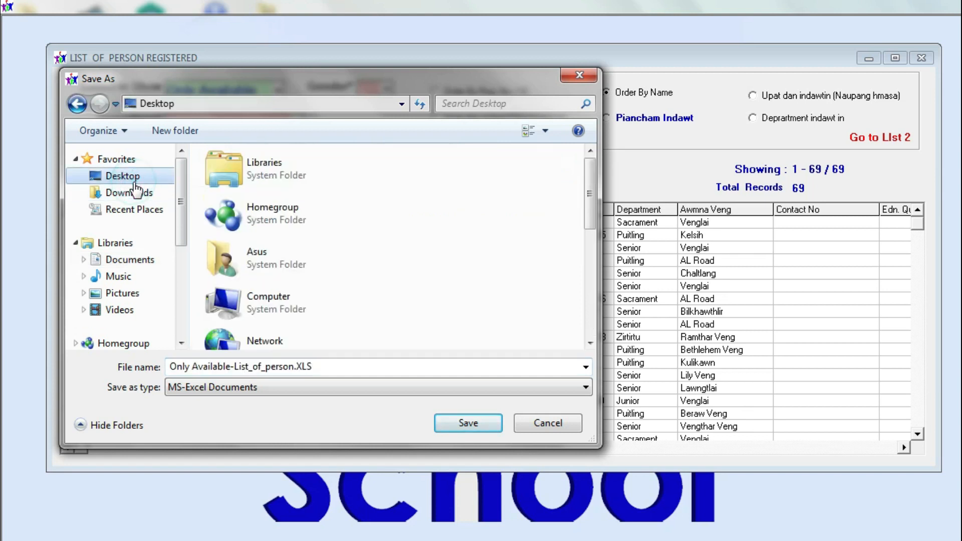
pyautogui.click(563, 431)
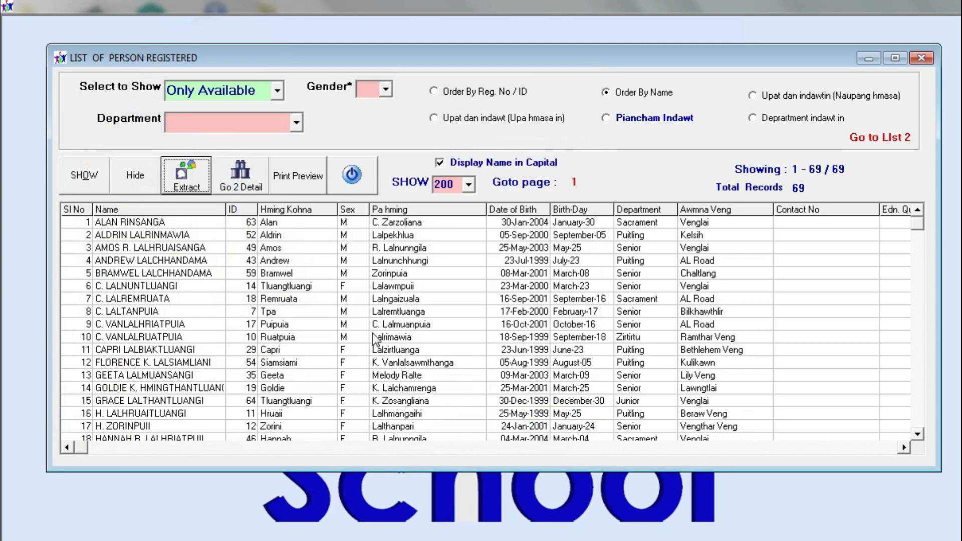
# Select all 69 member rows in the registered persons list and copy them to the clipboard
pyautogui.moveTo(75, 223); pyautogui.dragTo(722, 518)
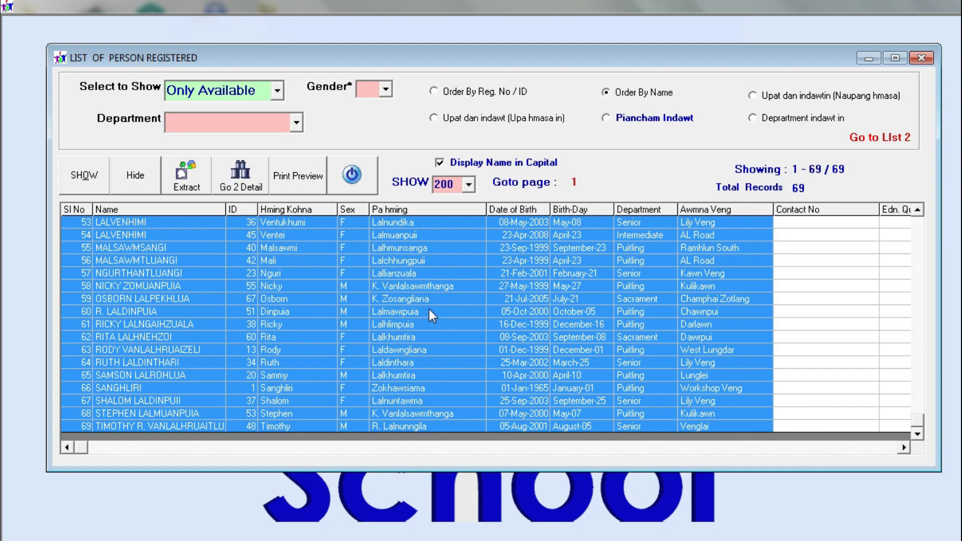
pyautogui.scroll(11, 298, 331)
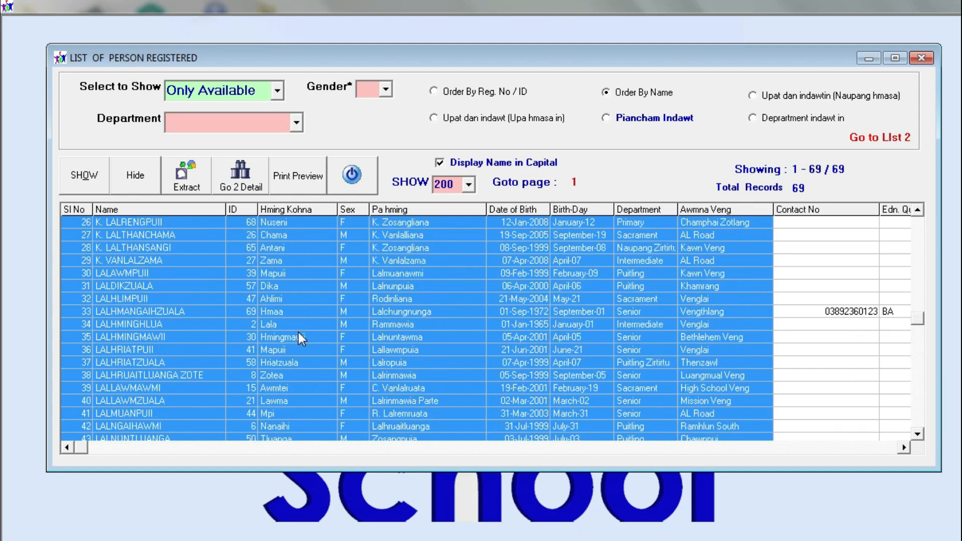
pyautogui.scroll(4, 298, 331)
pyautogui.click(437, 329)
pyautogui.scroll(2, 437, 327)
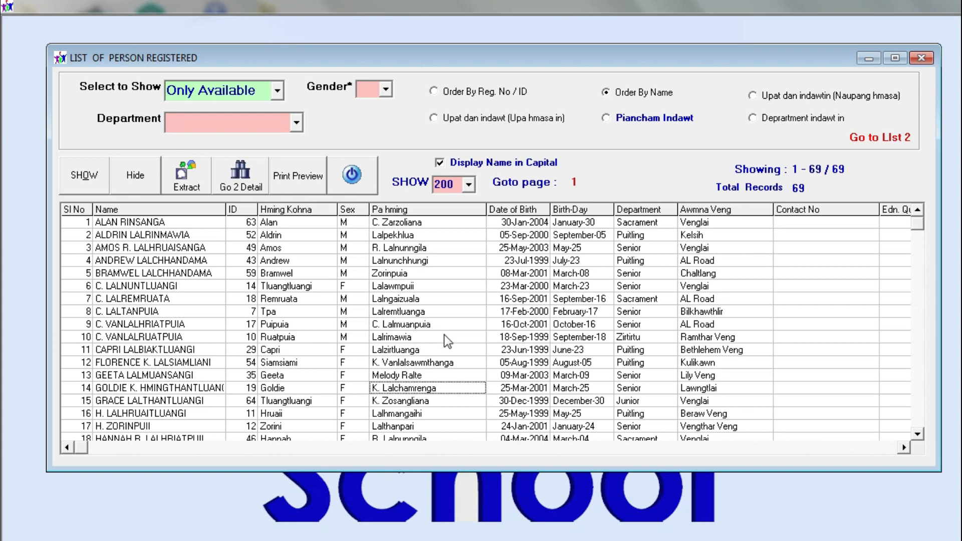
pyautogui.scroll(-2, 446, 337)
pyautogui.scroll(2, 452, 342)
pyautogui.moveTo(85, 230); pyautogui.dragTo(551, 449)
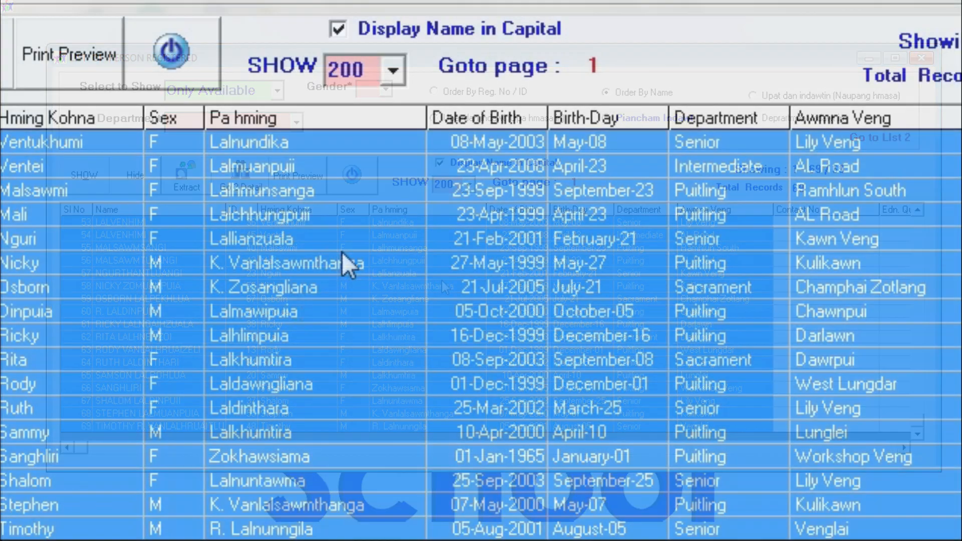
pyautogui.rightClick(342, 252)
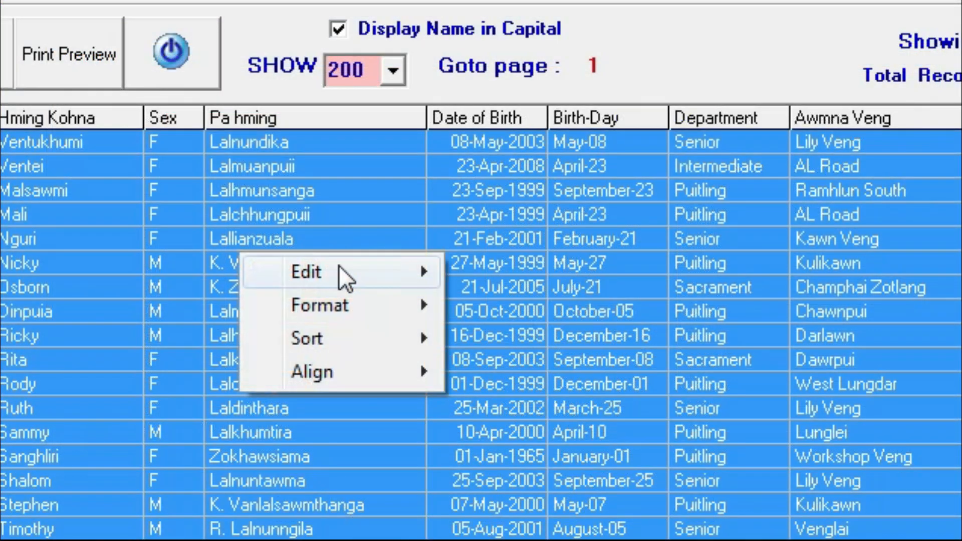
pyautogui.click(346, 279)
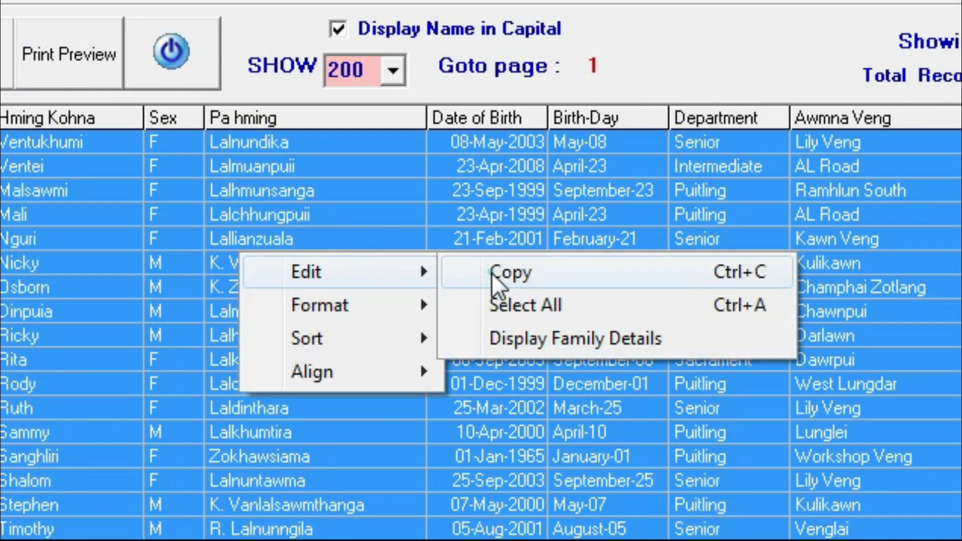
pyautogui.click(491, 273)
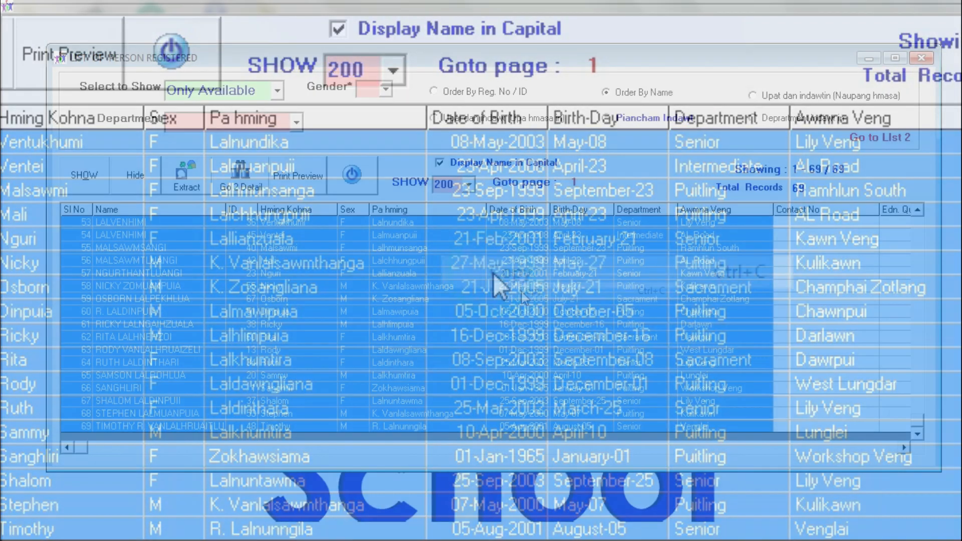
pyautogui.press('super')
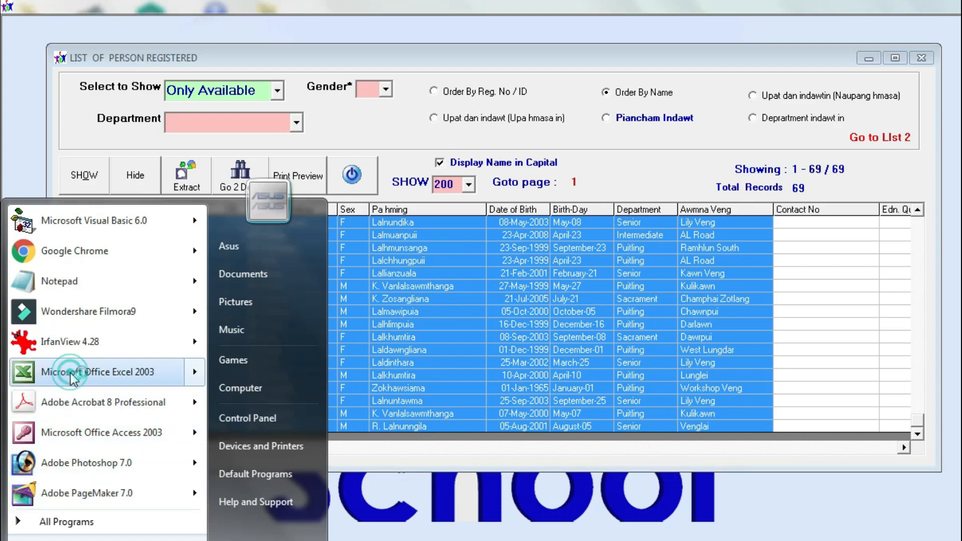
# Paste the 69 members into a new Excel 2003 workbook and widen column B for full names
pyautogui.click(62, 372)
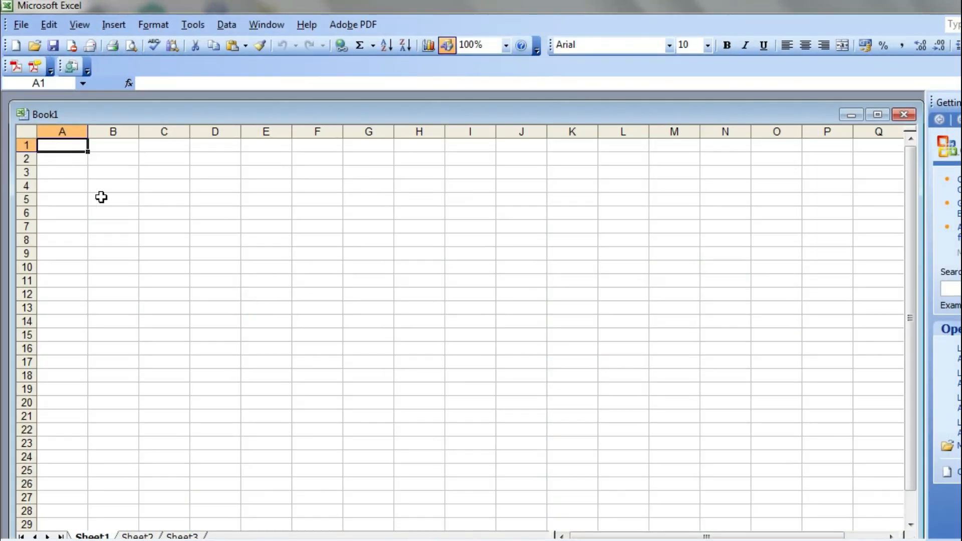
pyautogui.hotkey('ctrl', 'v')
pyautogui.click(478, 294)
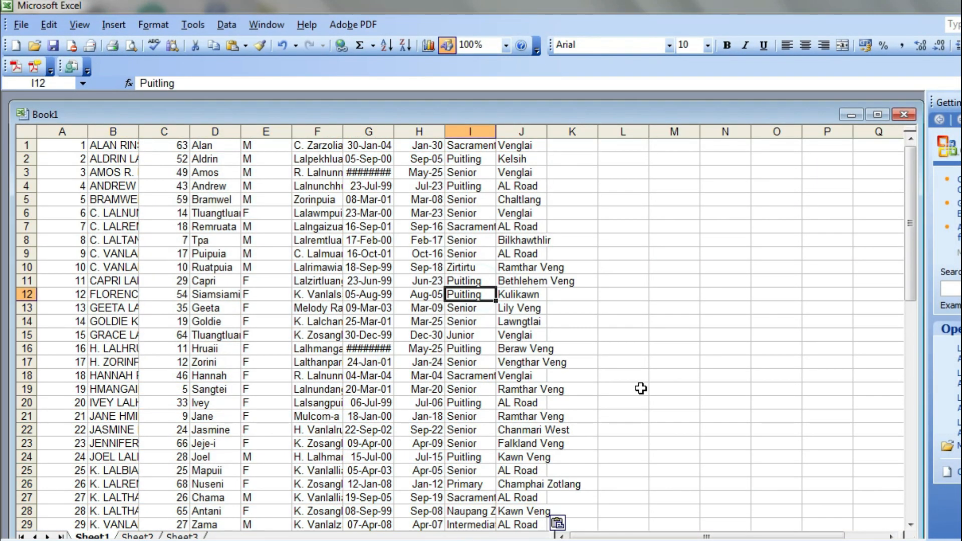
pyautogui.moveTo(134, 126); pyautogui.dragTo(302, 128)
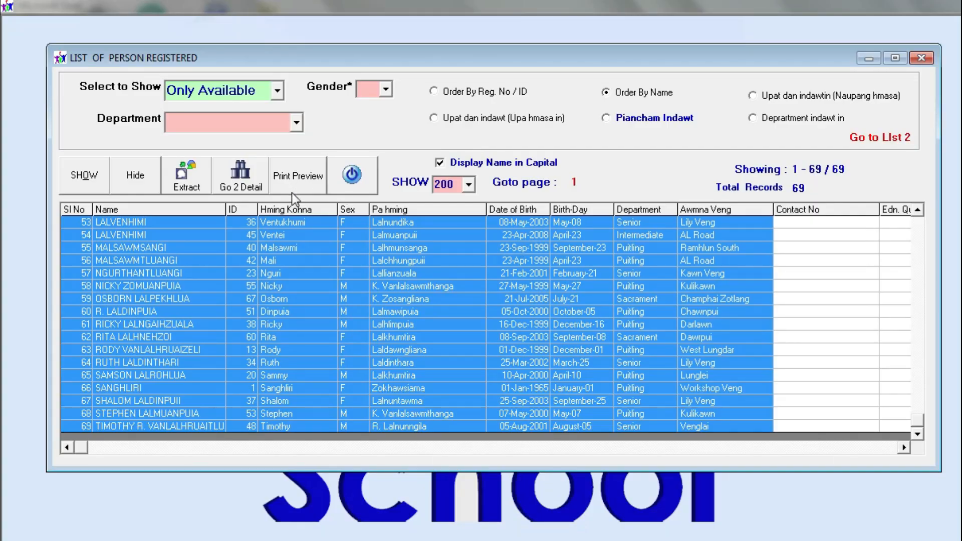
# Show the registered members list ten records per page
pyautogui.click(273, 273)
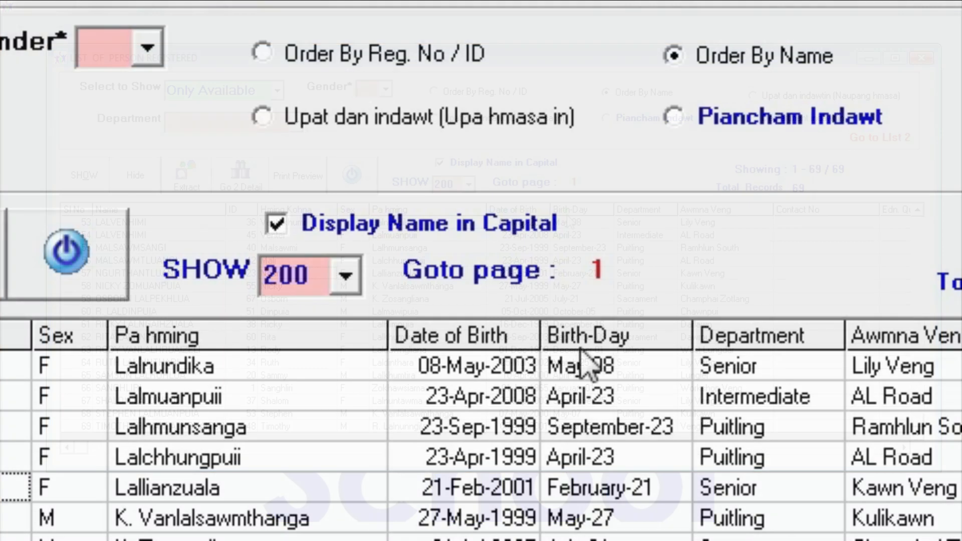
pyautogui.click(345, 275)
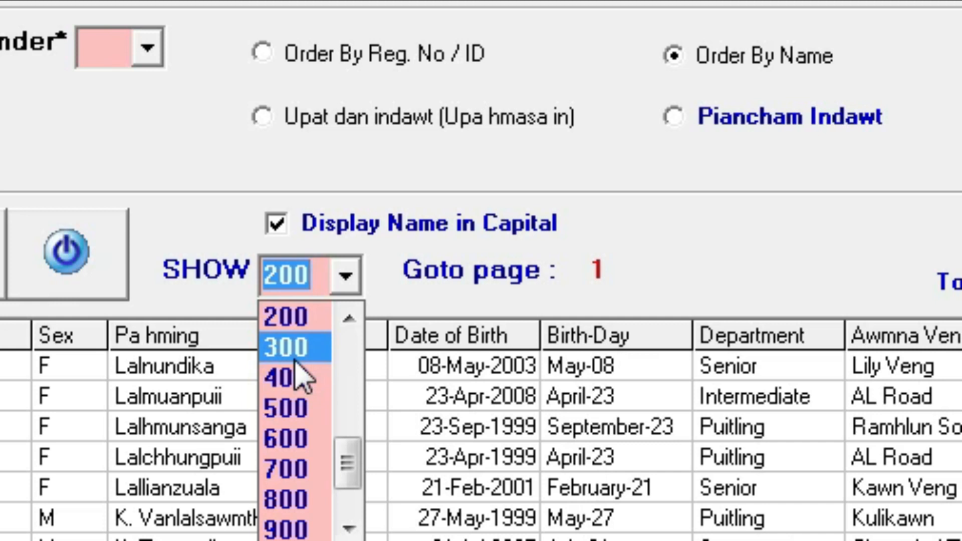
pyautogui.scroll(5, 299, 370)
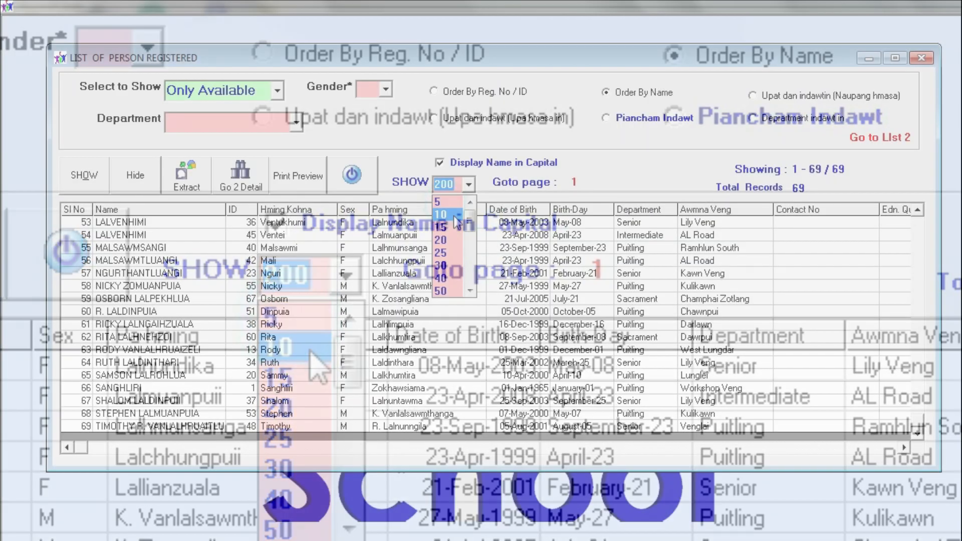
pyautogui.click(292, 346)
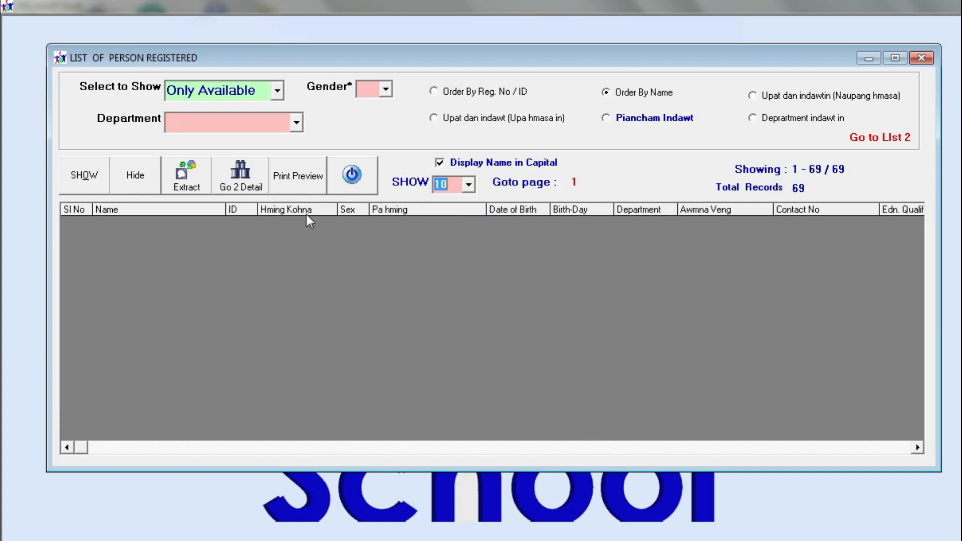
pyautogui.click(84, 175)
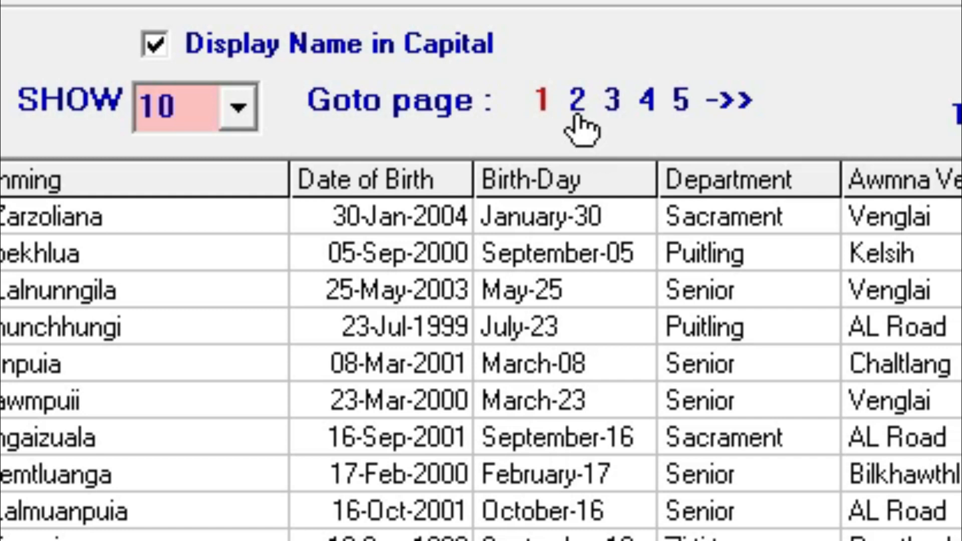
# Page through the list to records 51–60
pyautogui.click(578, 116)
pyautogui.click(613, 107)
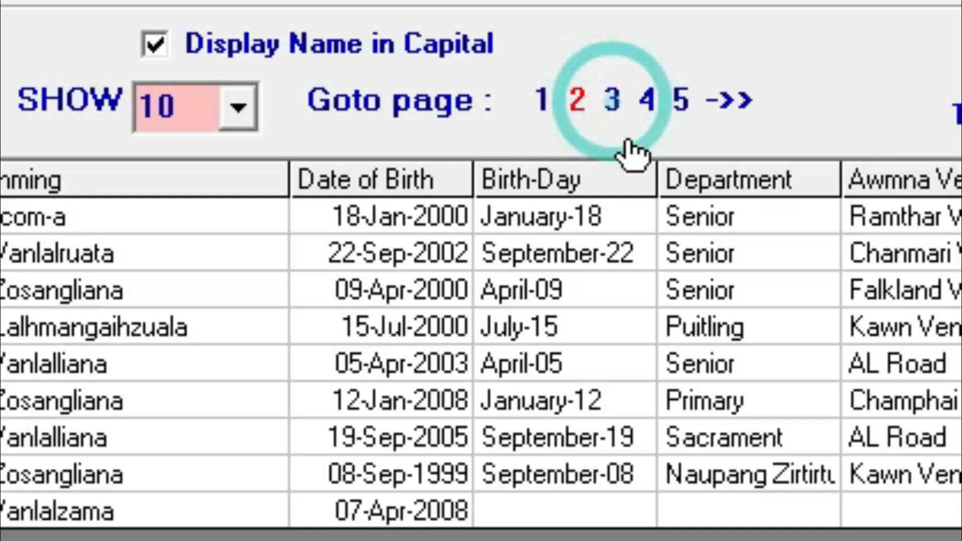
pyautogui.click(648, 106)
pyautogui.click(681, 101)
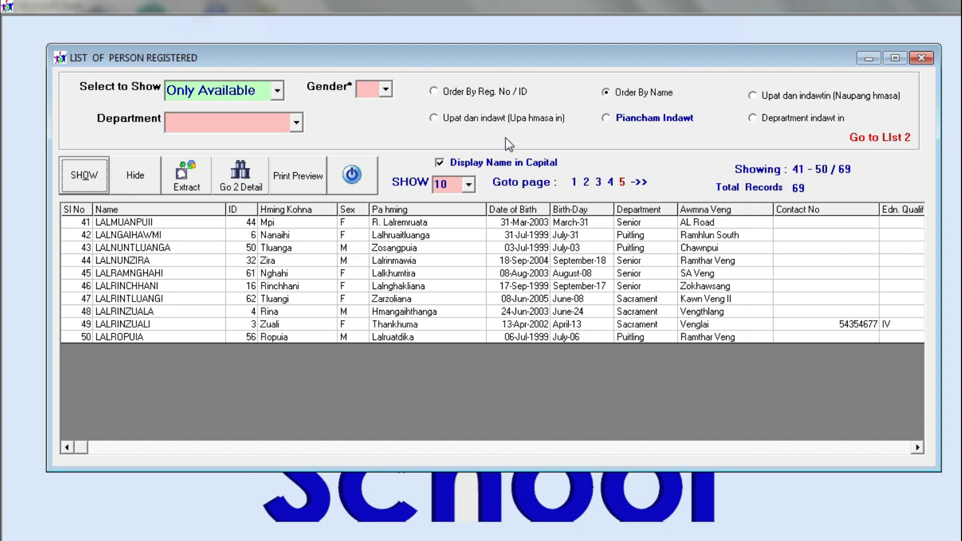
pyautogui.click(640, 183)
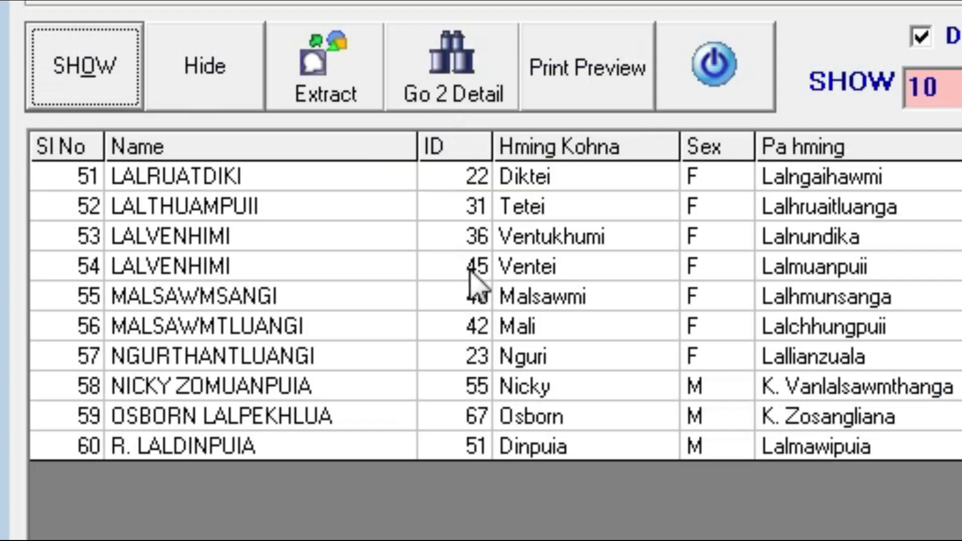
# Open the biodata of member ID 40 from row 55, then its attendance record window
pyautogui.moveTo(120, 177); pyautogui.dragTo(632, 213)
pyautogui.moveTo(459, 176); pyautogui.dragTo(436, 536)
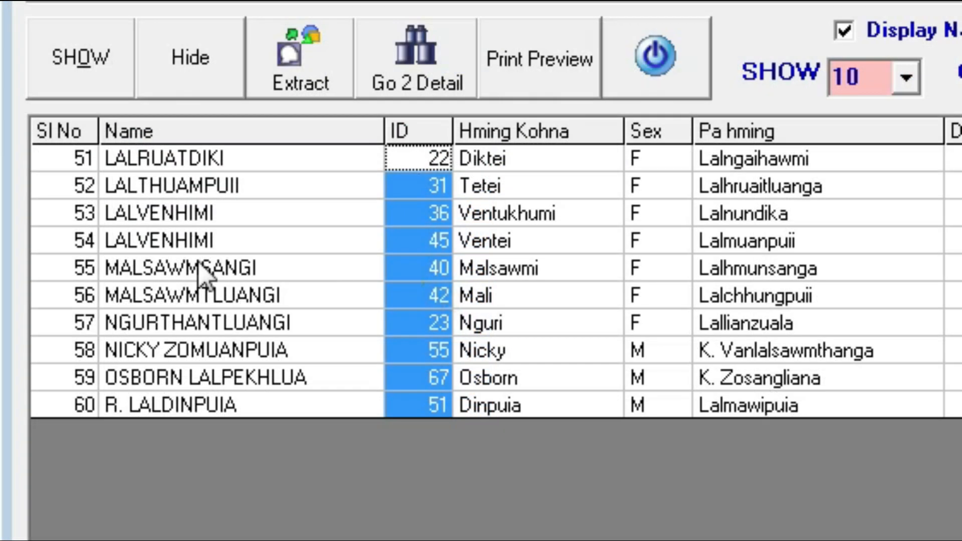
pyautogui.click(206, 271)
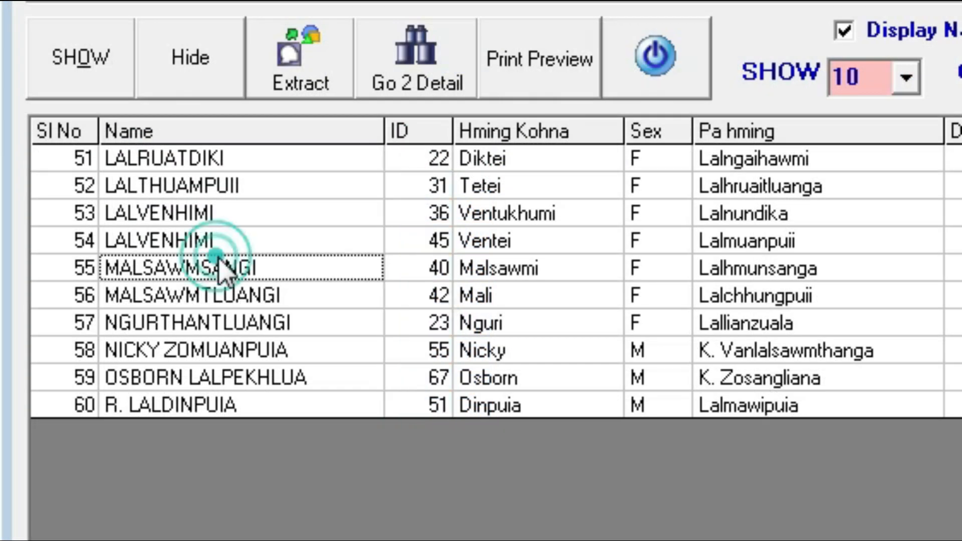
pyautogui.click(421, 274)
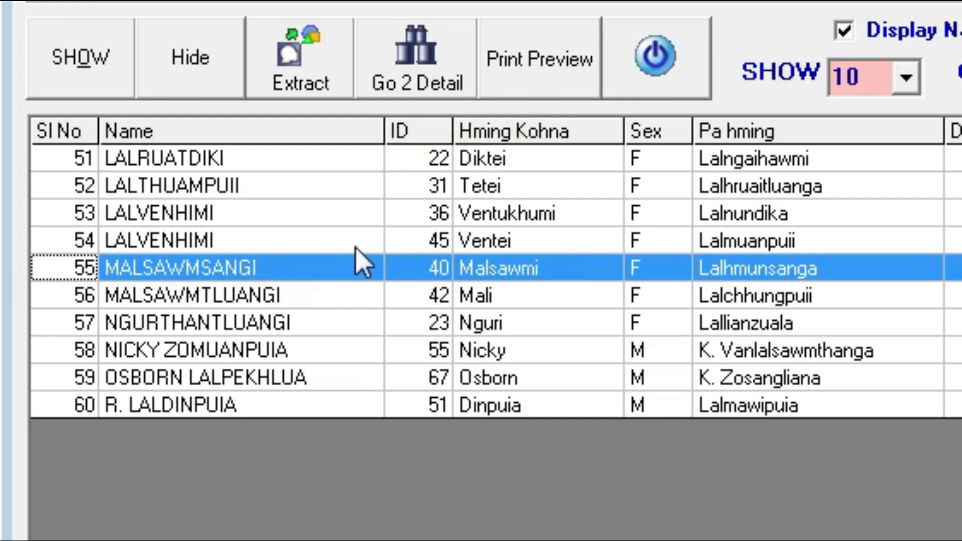
pyautogui.click(426, 60)
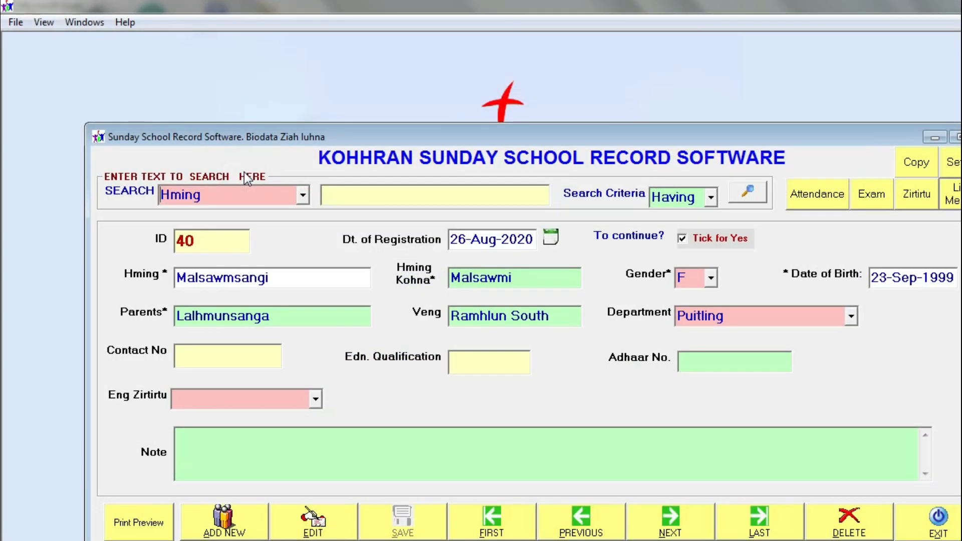
pyautogui.moveTo(446, 135); pyautogui.dragTo(375, 58)
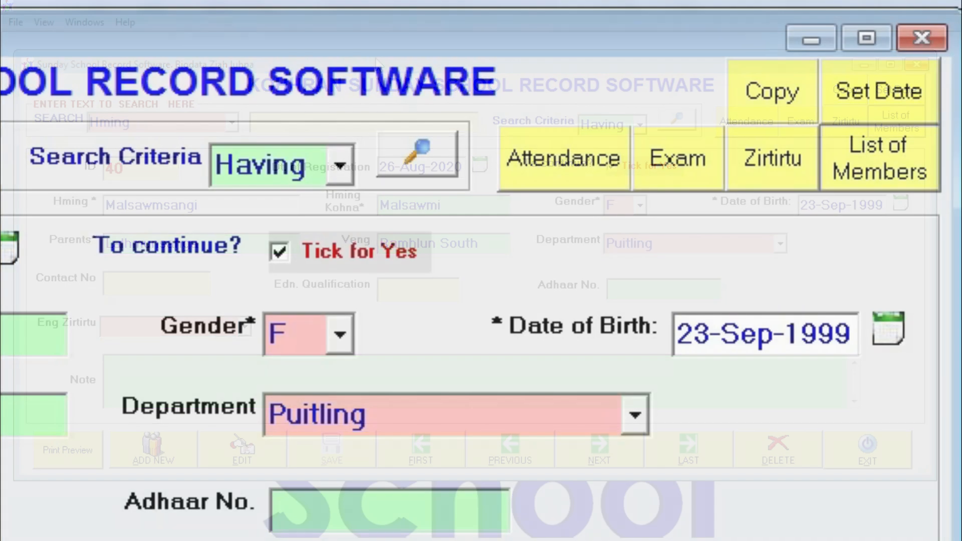
pyautogui.click(601, 181)
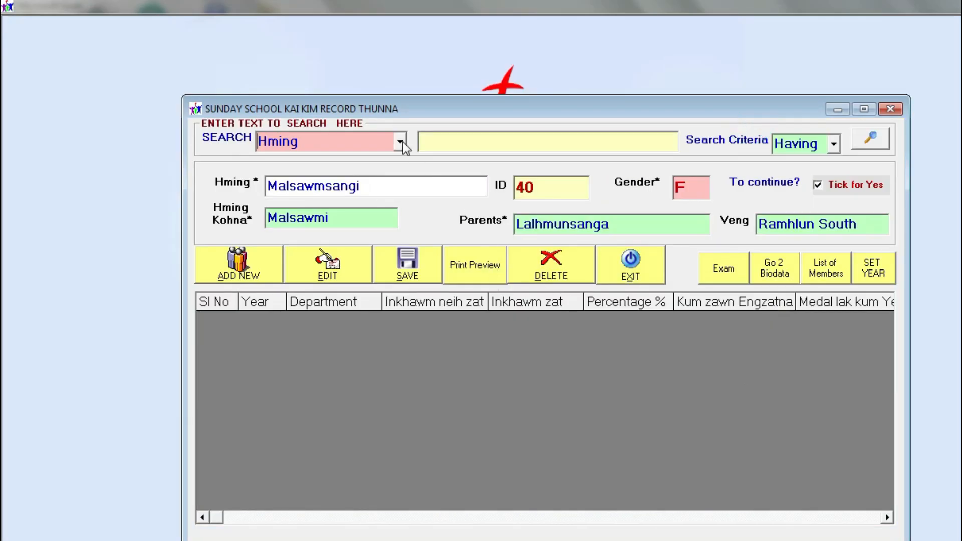
# Search by ID for member 1, load their attendance history, then open the Sunday School records list
pyautogui.click(400, 142)
pyautogui.click(362, 193)
pyautogui.click(446, 136)
pyautogui.write('1')
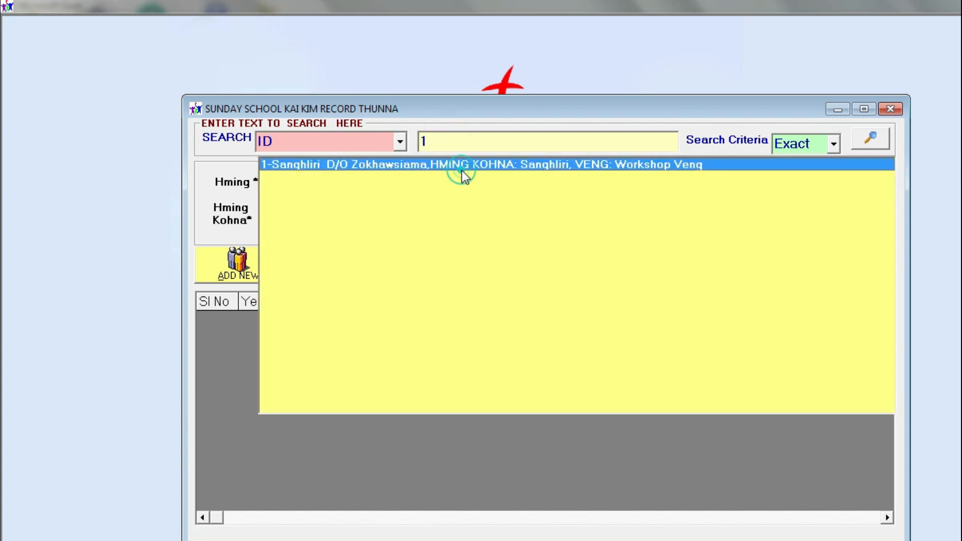
pyautogui.click(464, 165)
pyautogui.moveTo(584, 110); pyautogui.dragTo(488, 67)
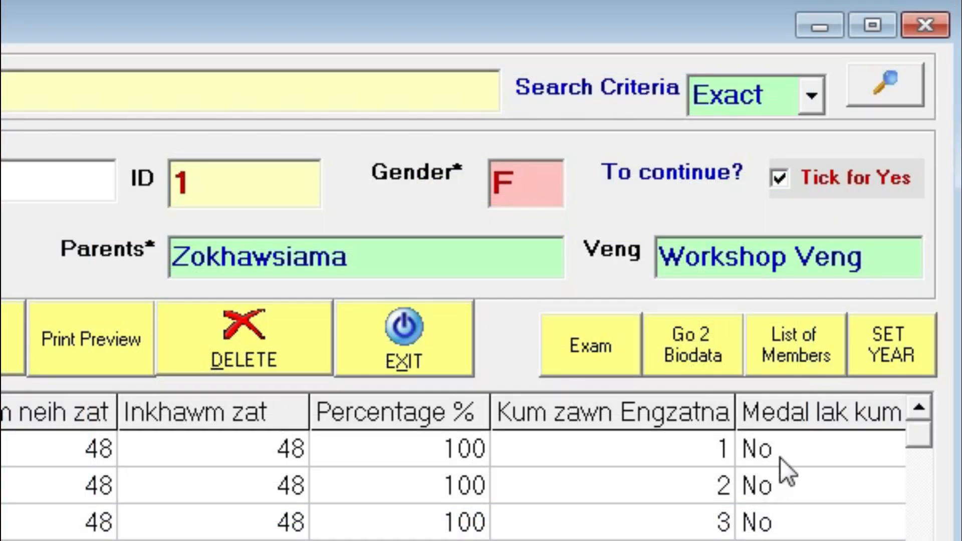
pyautogui.click(813, 335)
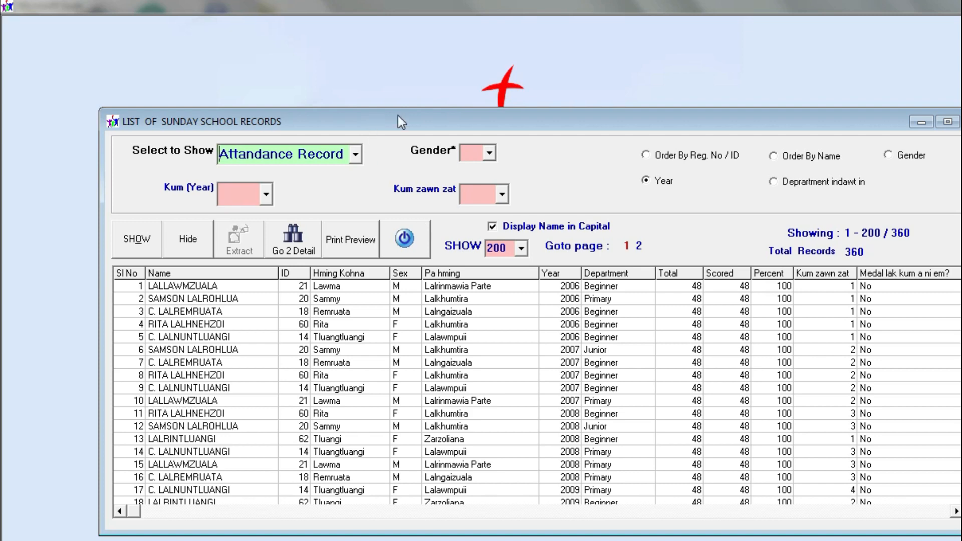
# Keep Attandance Record as the type and show the year 2010 attendance records
pyautogui.moveTo(398, 116); pyautogui.dragTo(352, 97)
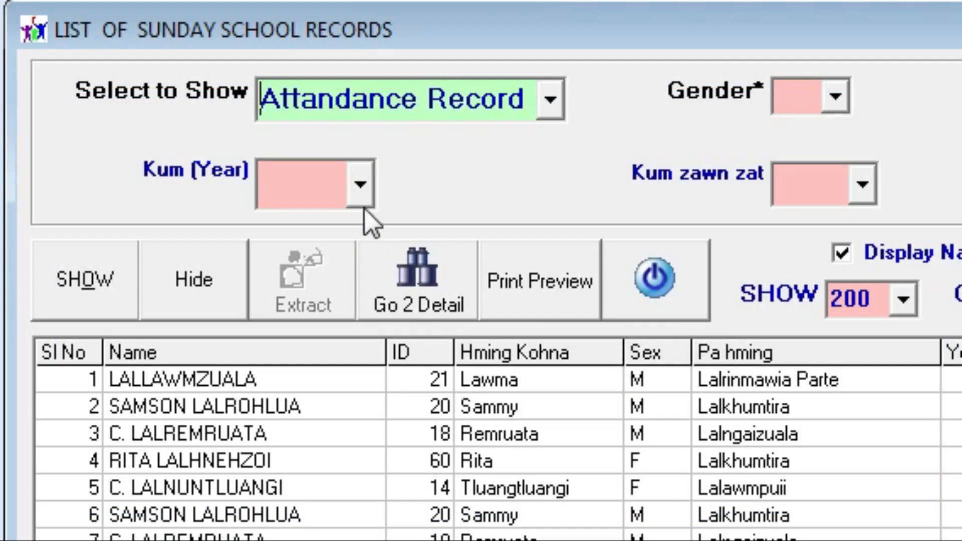
pyautogui.click(551, 103)
pyautogui.click(552, 102)
pyautogui.click(365, 176)
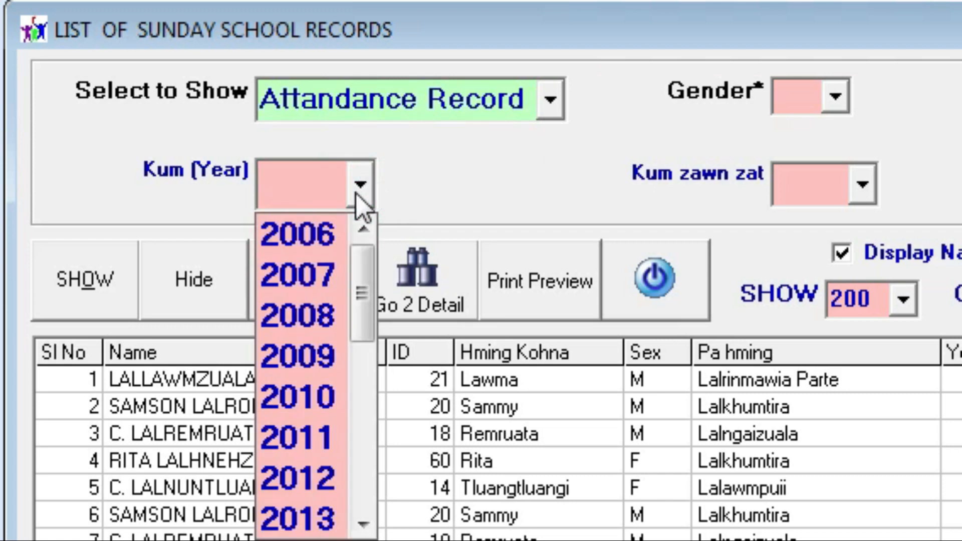
pyautogui.click(412, 163)
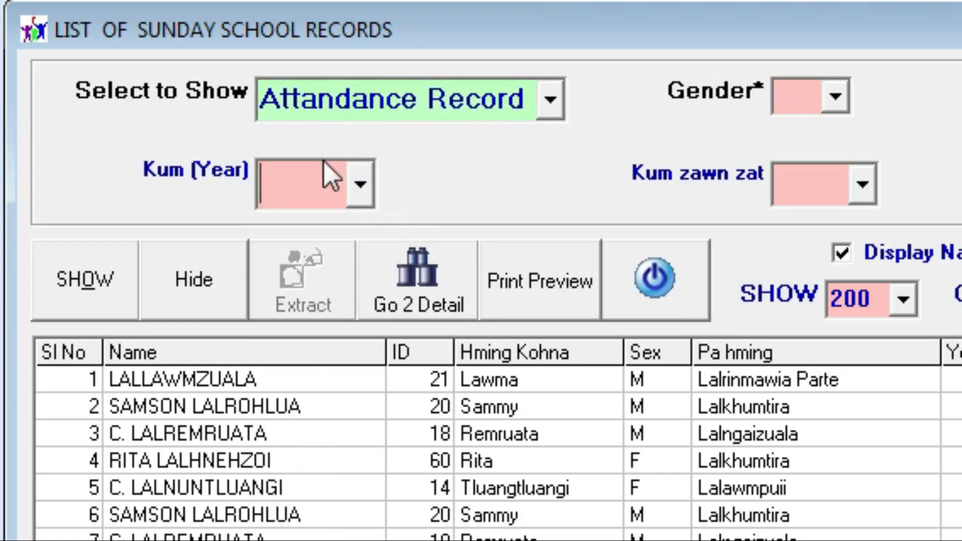
pyautogui.click(358, 187)
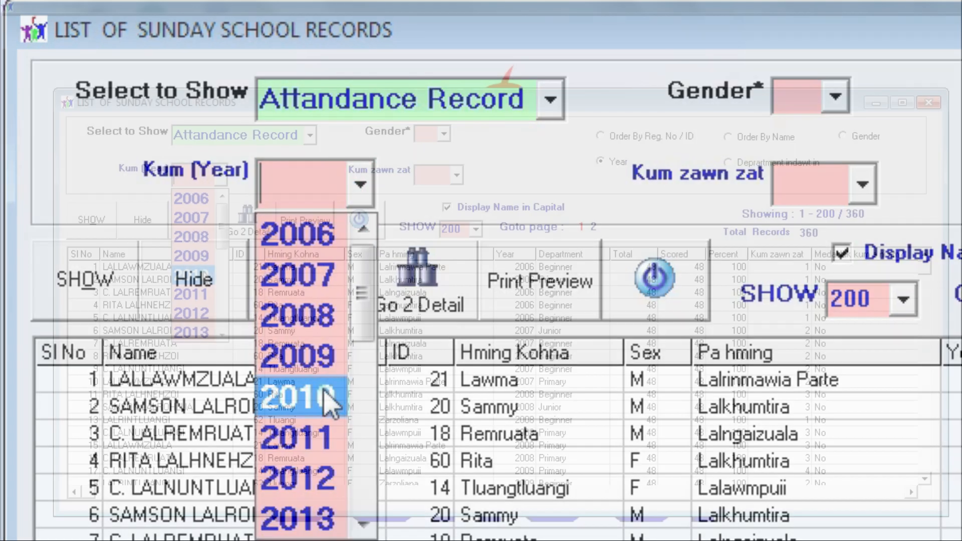
pyautogui.click(310, 397)
pyautogui.click(91, 220)
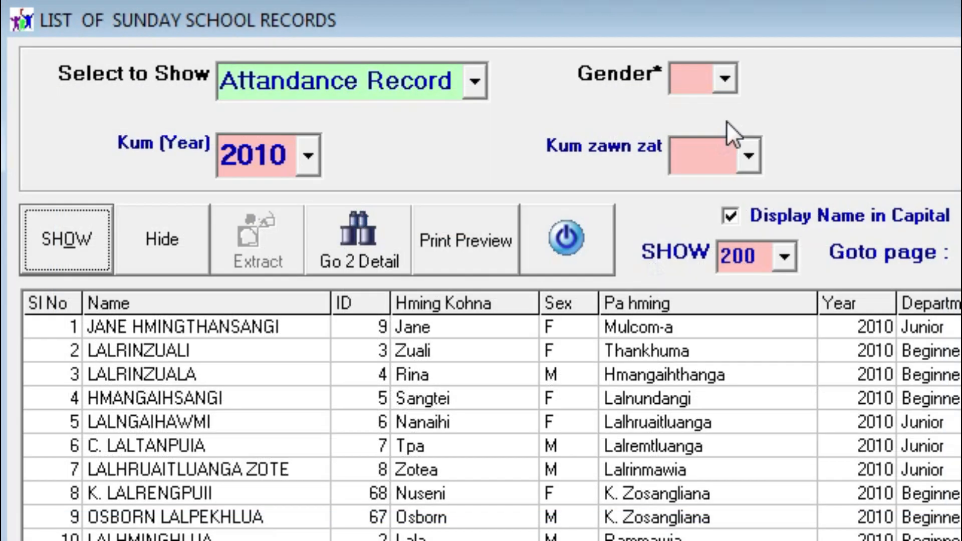
# Filter the 2010 records by Kum zawn zat 5, then by 6
pyautogui.click(444, 134)
pyautogui.click(878, 60)
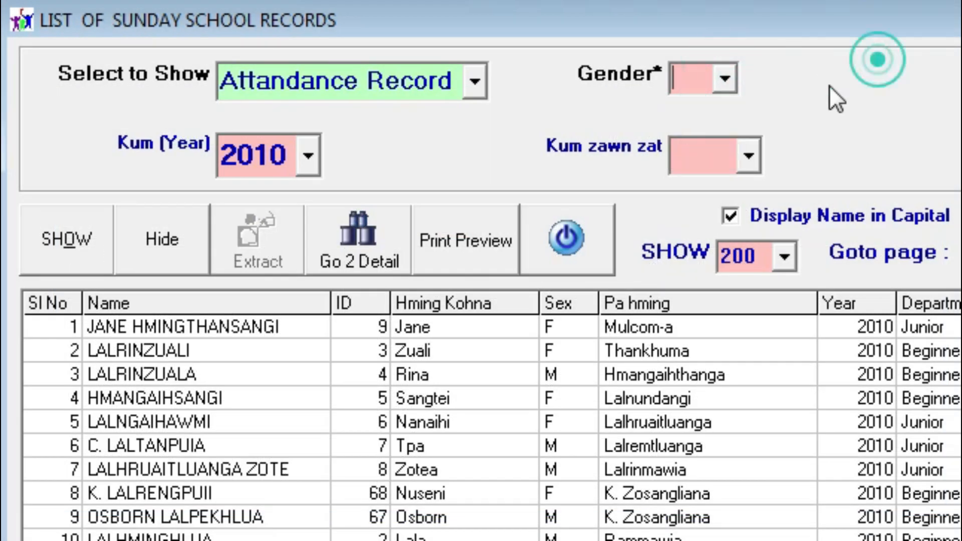
pyautogui.click(740, 142)
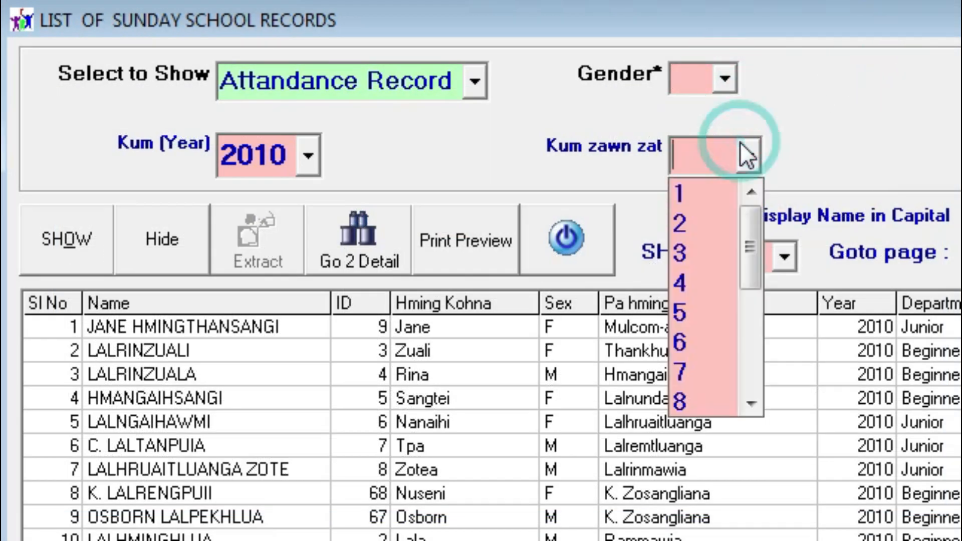
pyautogui.click(691, 312)
pyautogui.click(70, 240)
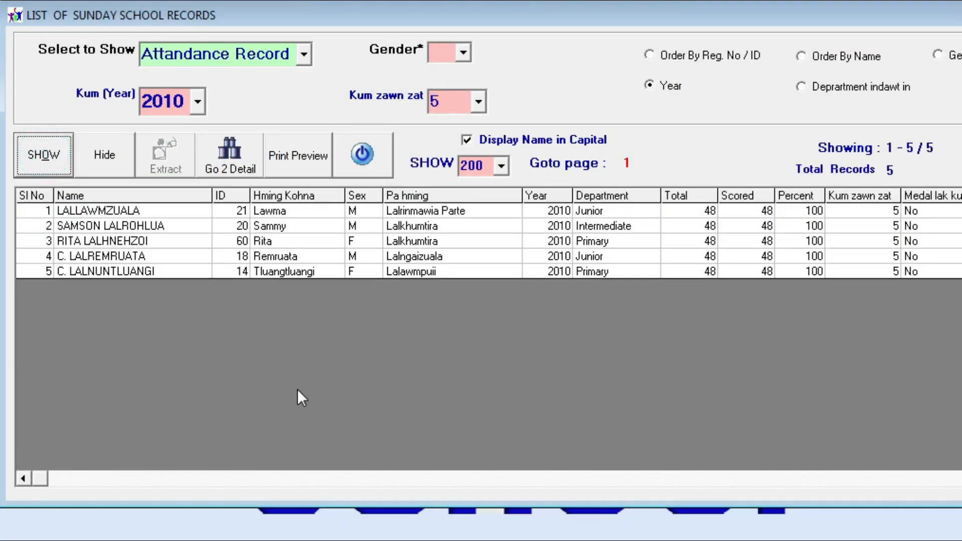
pyautogui.click(475, 100)
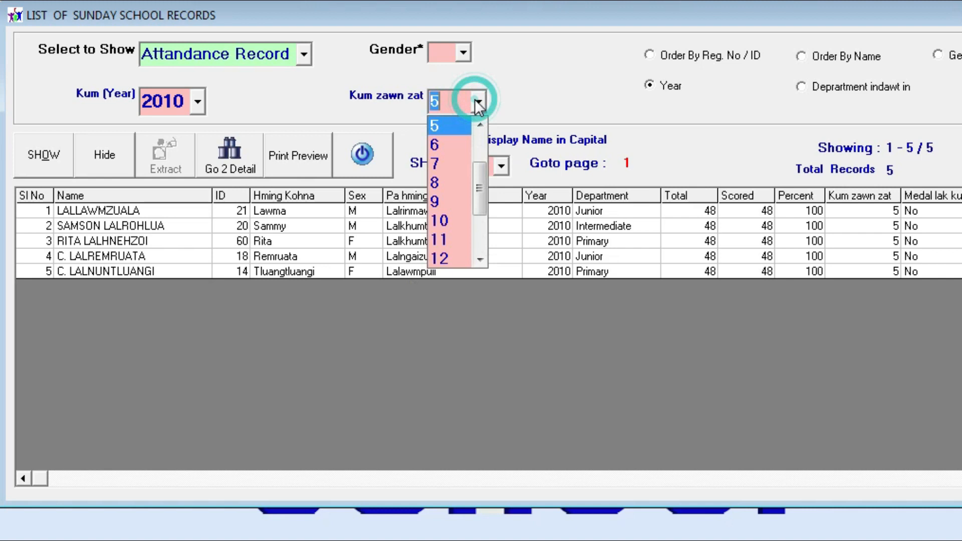
pyautogui.click(435, 145)
pyautogui.click(40, 153)
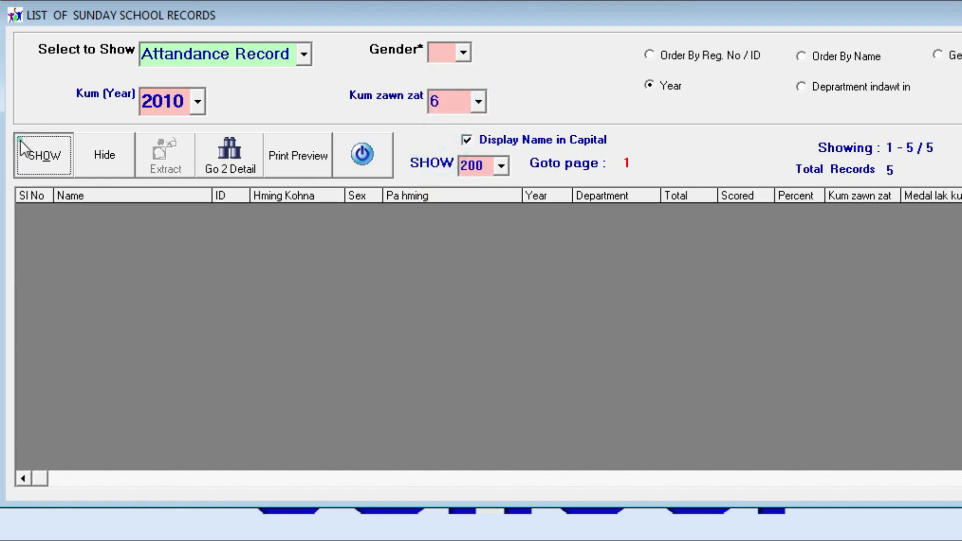
# Try Kum zawn zat 1 and then 2 for the 2010 records
pyautogui.click(476, 100)
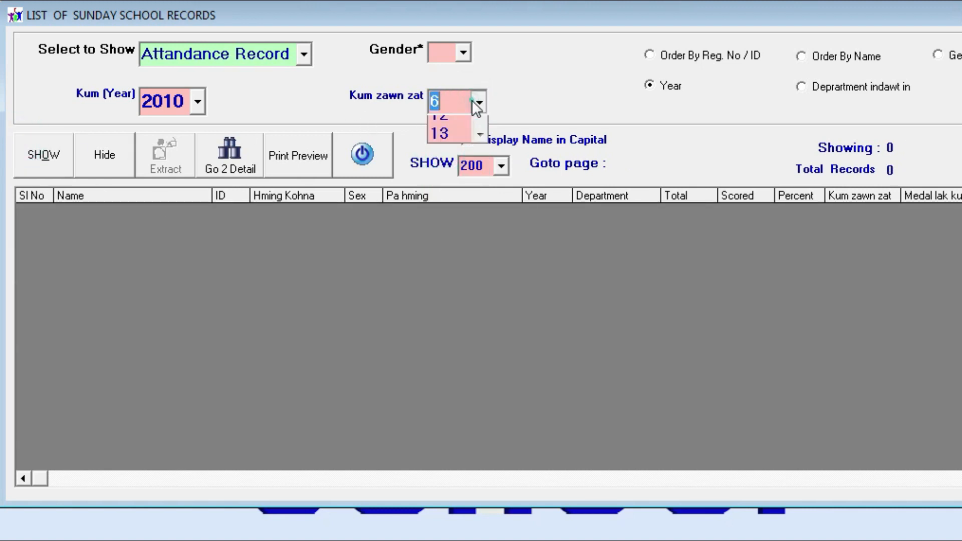
pyautogui.scroll(1, 455, 146)
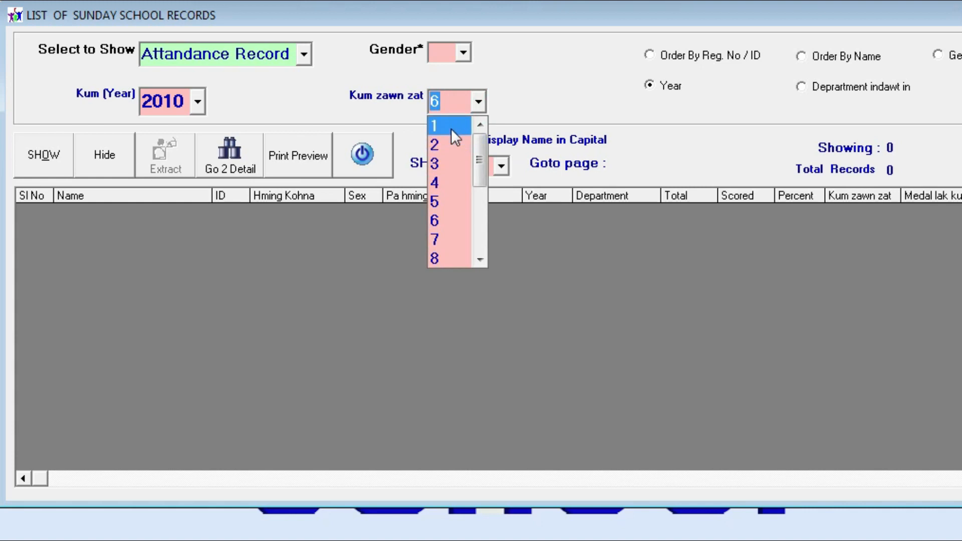
pyautogui.click(451, 128)
pyautogui.click(40, 166)
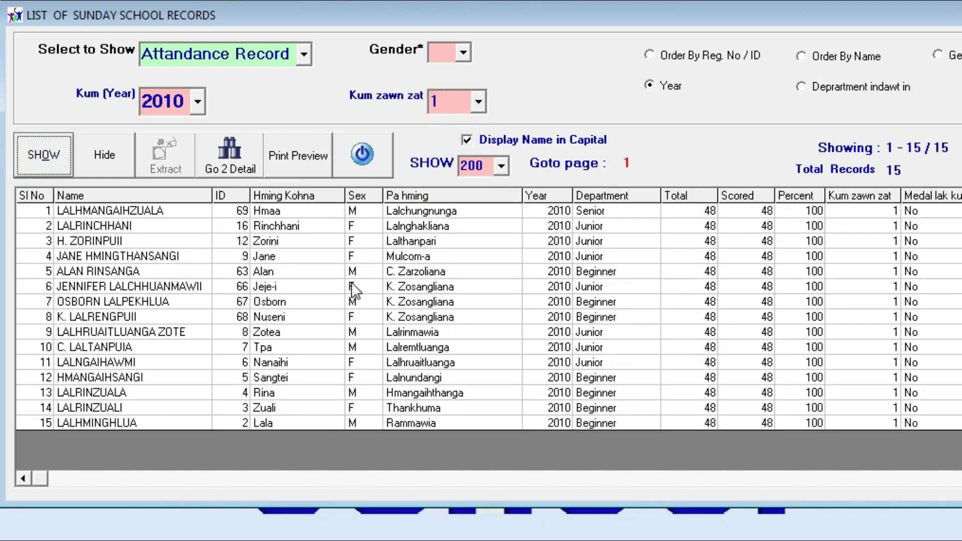
pyautogui.click(478, 102)
pyautogui.click(458, 142)
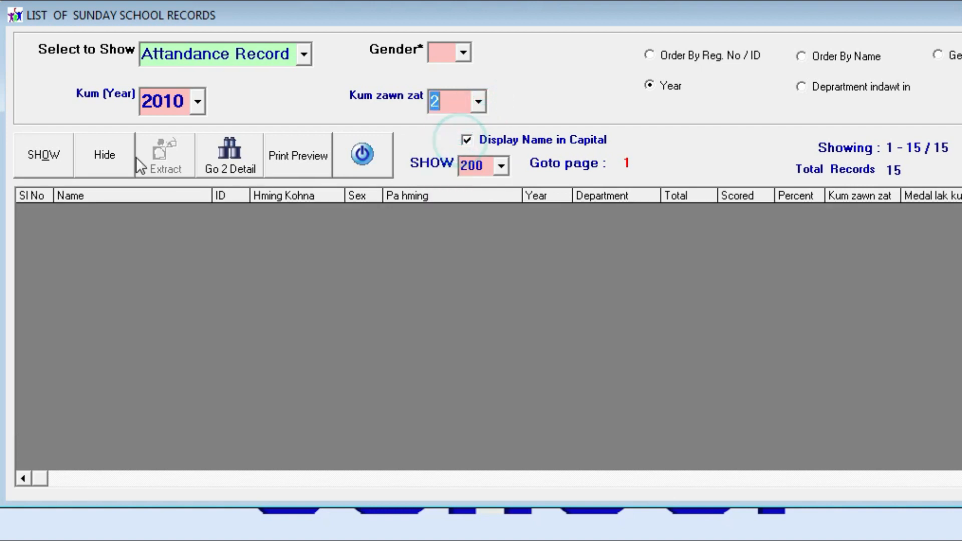
pyautogui.click(56, 158)
# Set Kum zawn zat back to 5, showing the 5 matching records
pyautogui.click(478, 102)
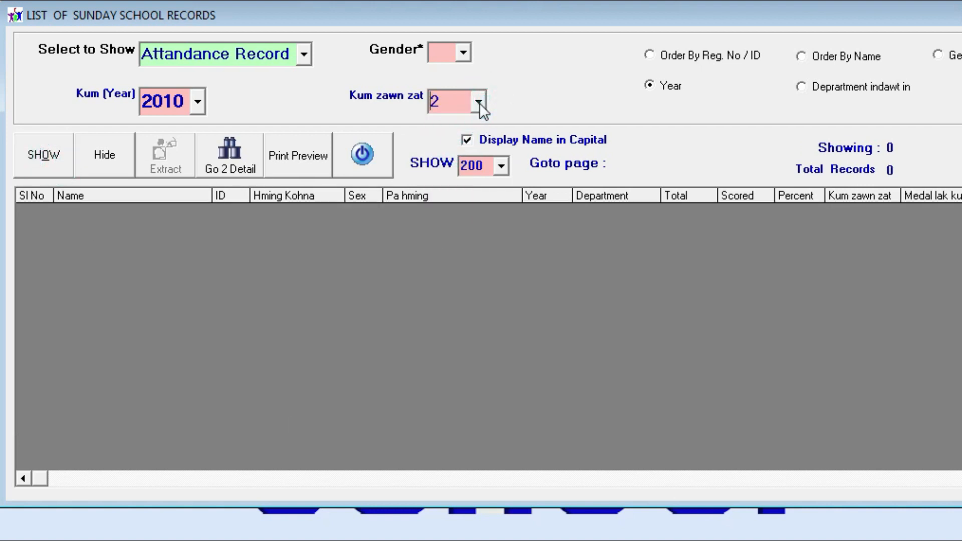
pyautogui.moveTo(473, 141); pyautogui.dragTo(452, 148)
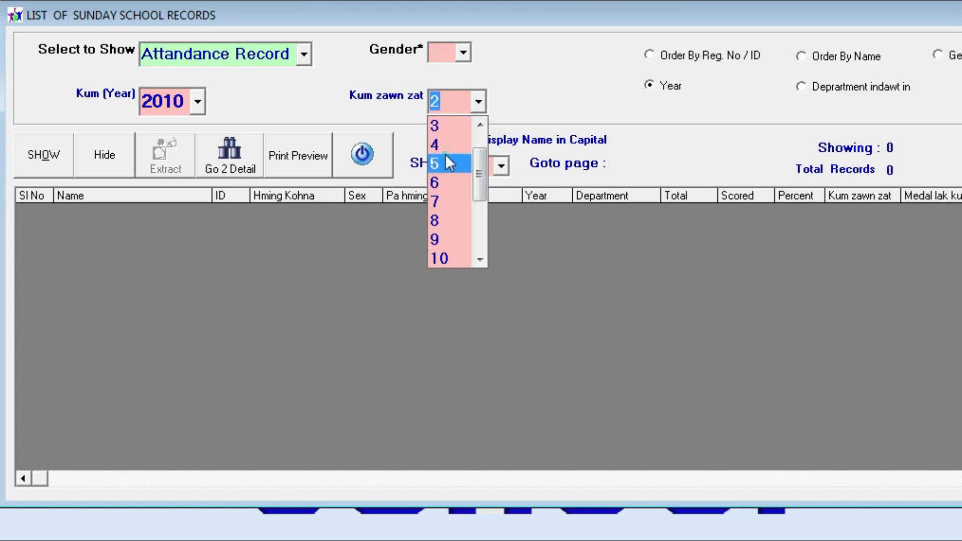
pyautogui.click(446, 160)
pyautogui.click(57, 166)
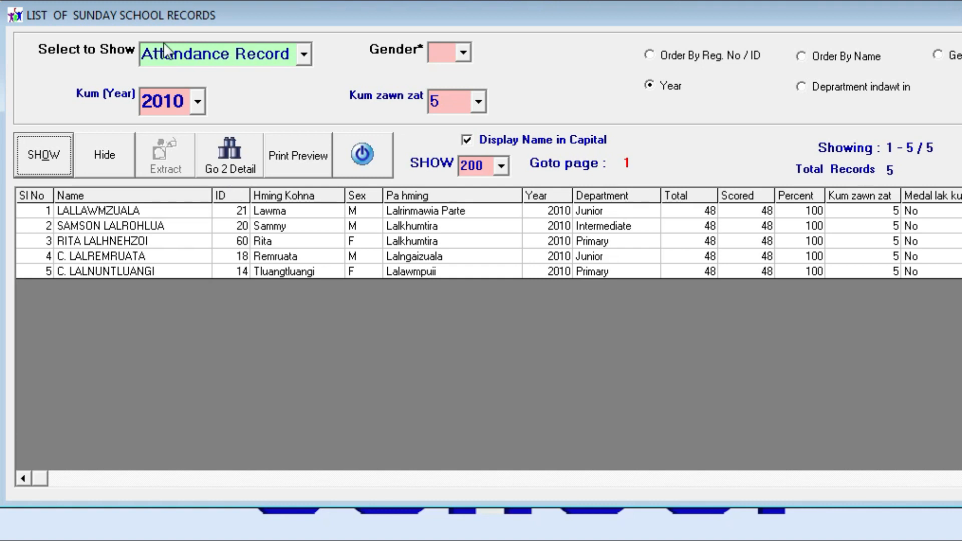
pyautogui.click(198, 101)
pyautogui.scroll(-1, 165, 271)
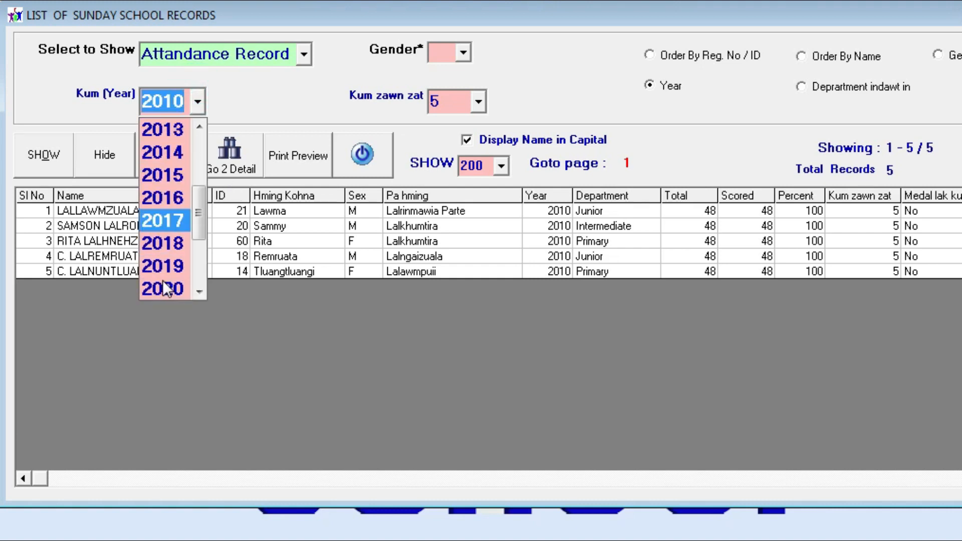
# Filter the records to year 2020 with Kum zawn zat 10 (4 records), then close the list
pyautogui.click(160, 286)
pyautogui.click(479, 96)
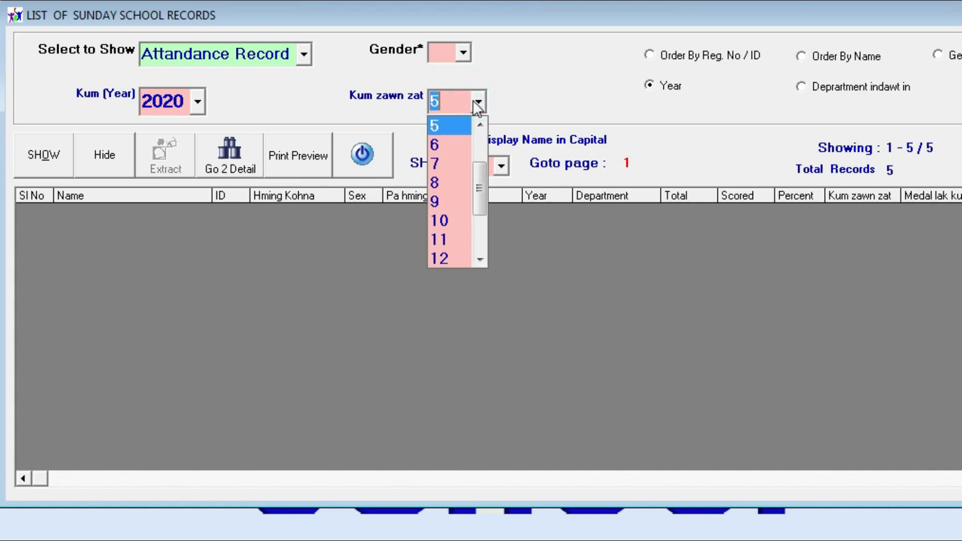
pyautogui.click(455, 226)
pyautogui.click(43, 155)
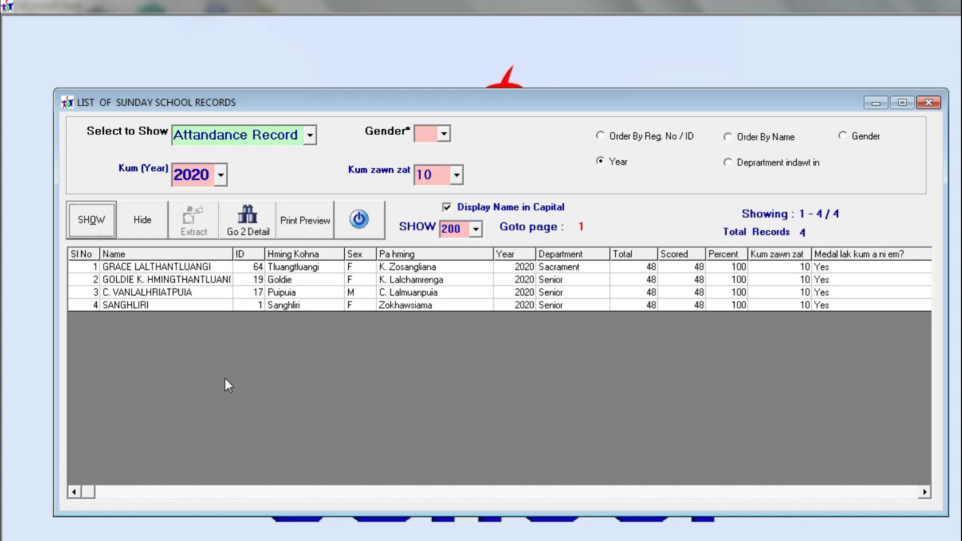
pyautogui.click(368, 215)
# Open the member biodata form via Open > Record Entry > Member Entry
pyautogui.rightClick(344, 91)
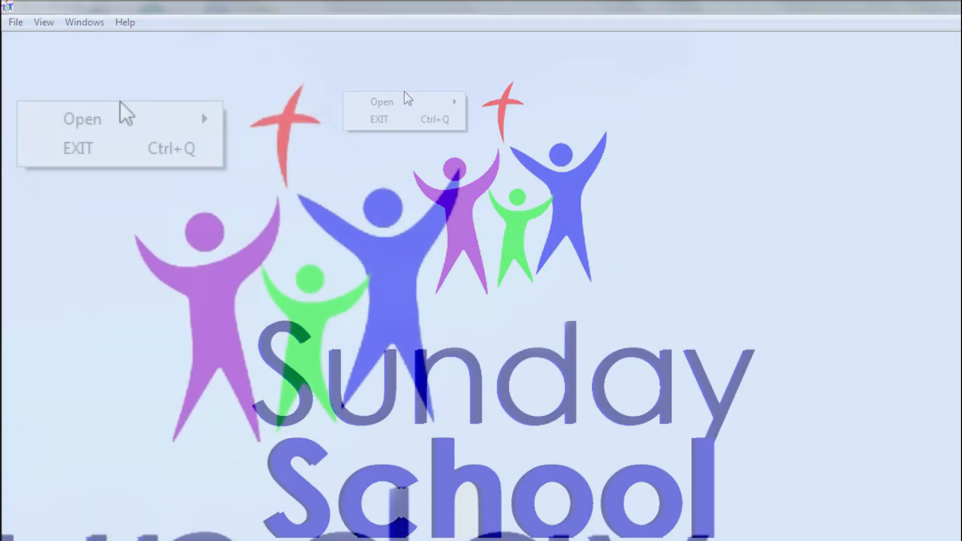
pyautogui.click(122, 116)
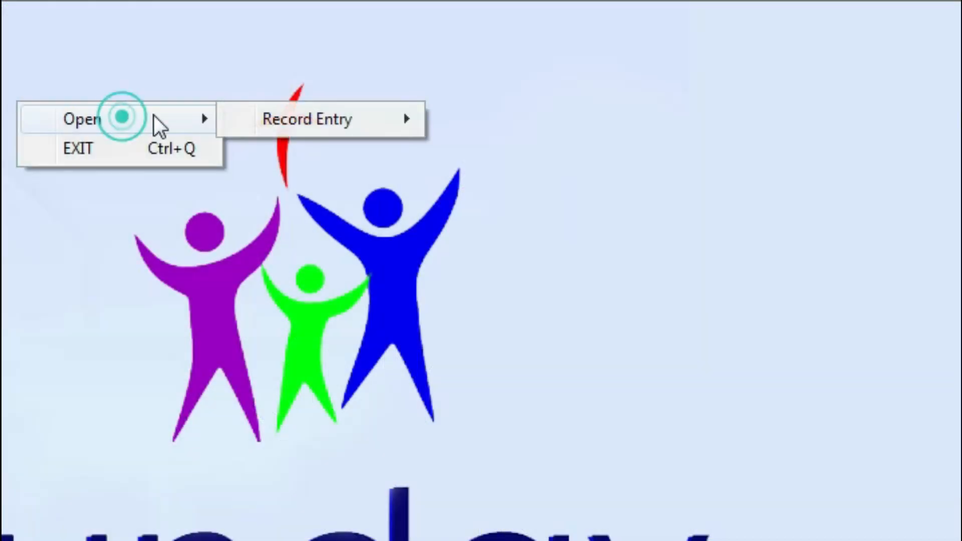
pyautogui.click(301, 130)
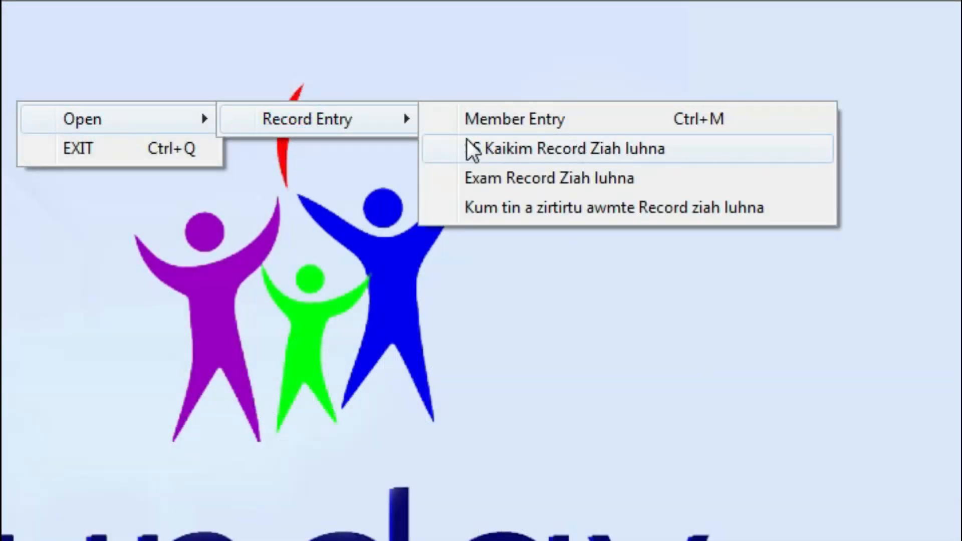
pyautogui.click(197, 118)
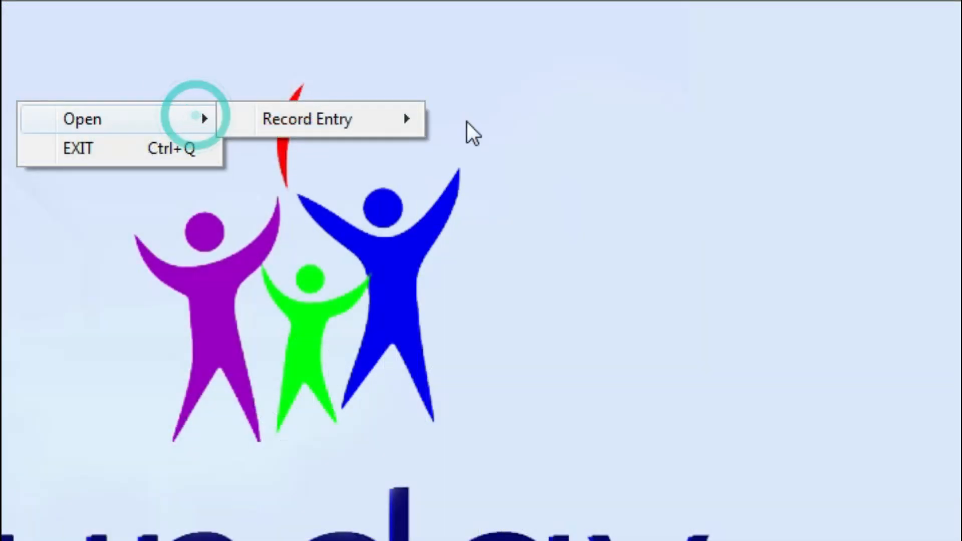
pyautogui.click(415, 123)
pyautogui.click(665, 112)
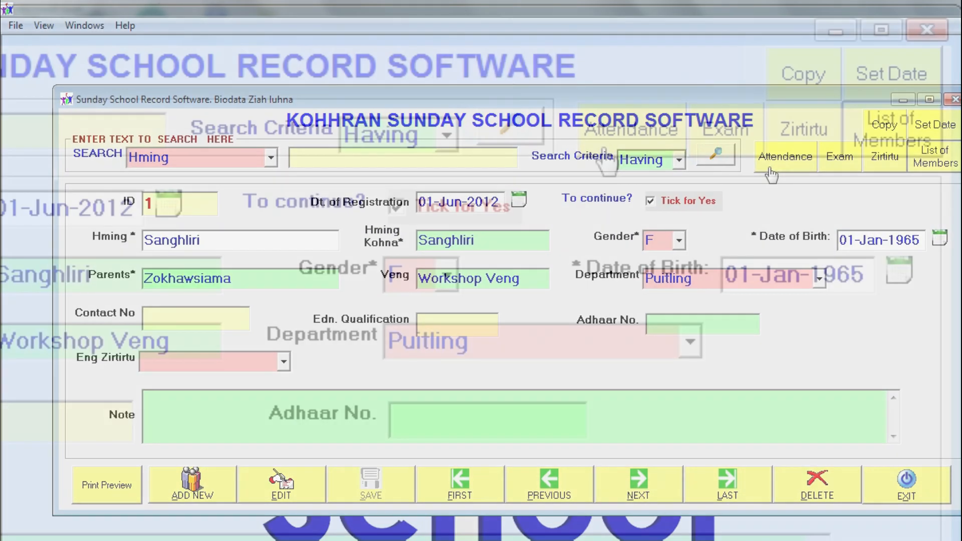
# View member 1's attendance and exam results, then return to their biodata
pyautogui.click(817, 197)
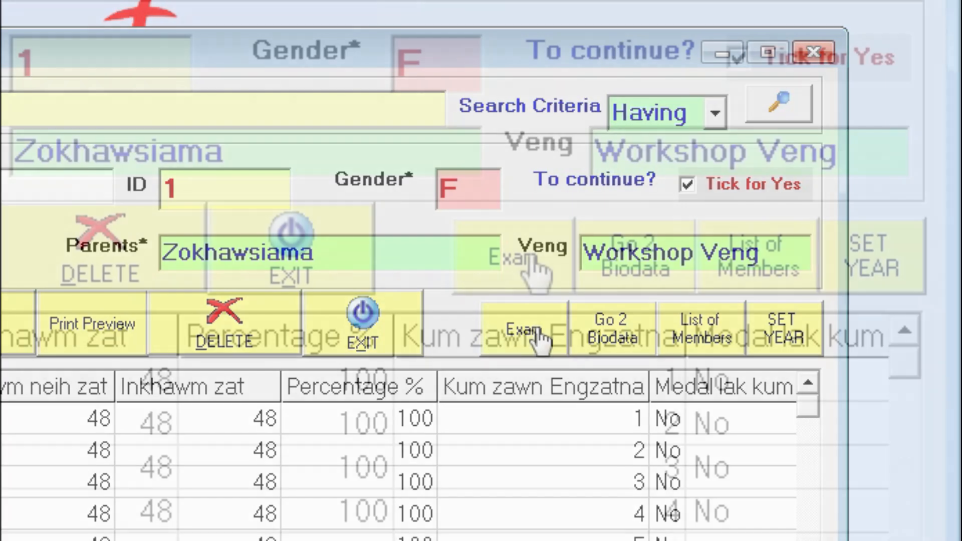
pyautogui.click(523, 329)
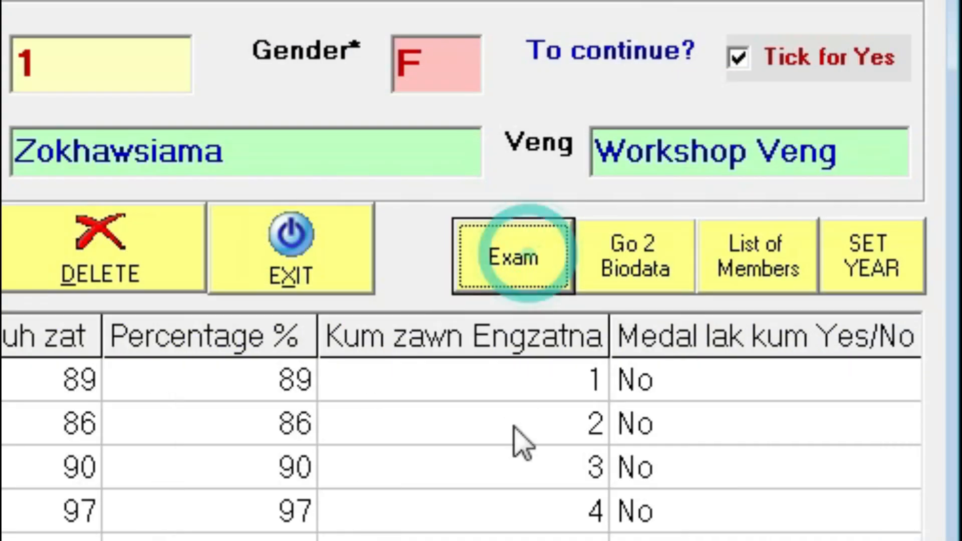
pyautogui.click(532, 279)
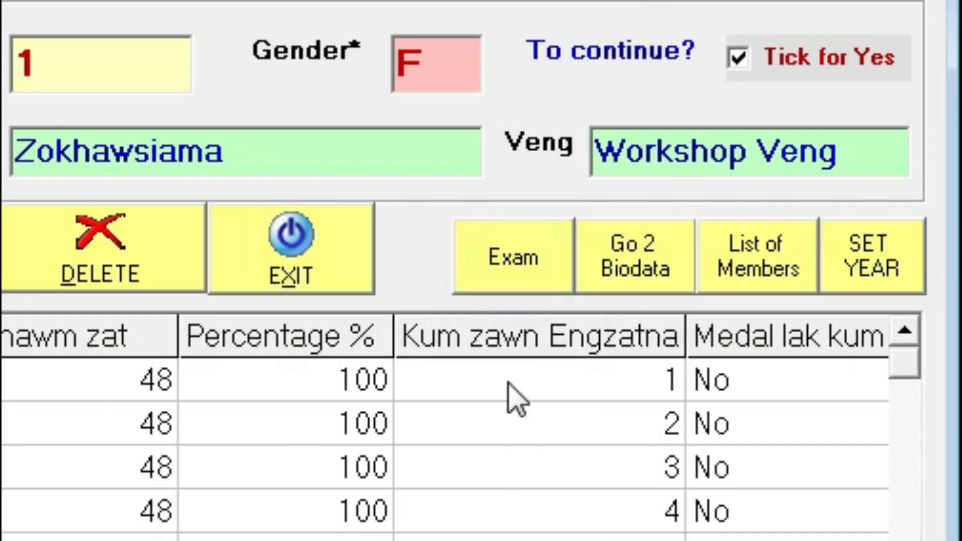
pyautogui.click(533, 285)
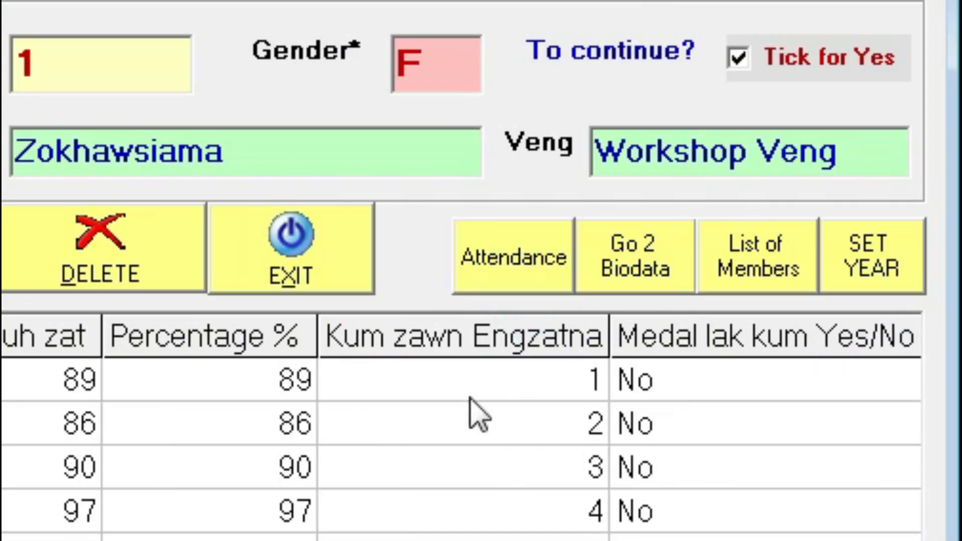
pyautogui.click(662, 271)
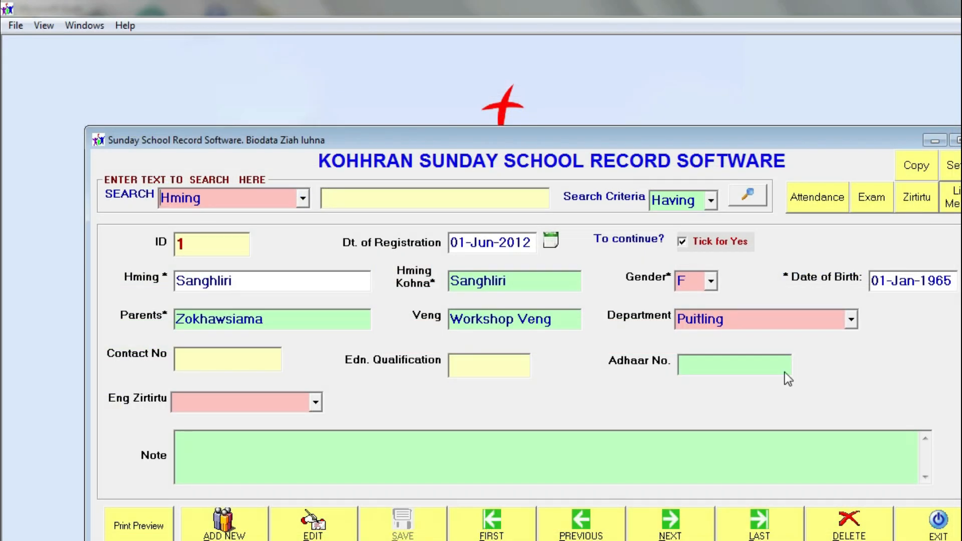
# Browse the biodata records forward from ID 1 to ID 30
pyautogui.click(580, 532)
pyautogui.click(647, 351)
pyautogui.click(674, 526)
pyautogui.click(678, 529)
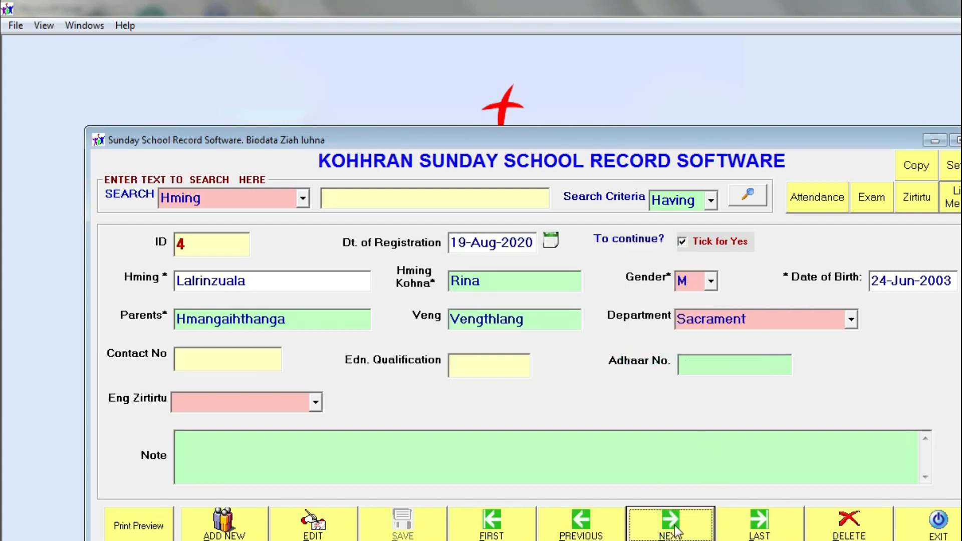
pyautogui.click(596, 534)
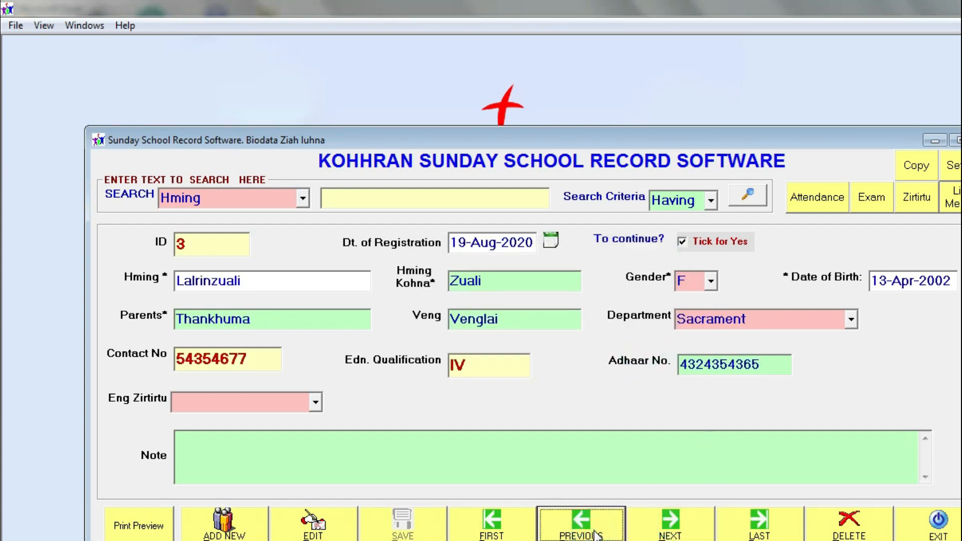
pyautogui.click(660, 529)
pyautogui.click(659, 527)
pyautogui.click(584, 526)
pyautogui.click(650, 528)
pyautogui.click(650, 530)
pyautogui.click(650, 532)
pyautogui.click(649, 532)
pyautogui.click(649, 532)
pyautogui.click(650, 532)
pyautogui.click(649, 532)
pyautogui.click(649, 532)
pyautogui.click(646, 527)
pyautogui.click(646, 526)
pyautogui.click(646, 526)
pyautogui.click(646, 526)
pyautogui.click(646, 526)
pyautogui.click(647, 526)
pyautogui.click(646, 526)
pyautogui.click(647, 526)
pyautogui.click(647, 526)
pyautogui.click(647, 526)
pyautogui.click(647, 526)
# Continue browsing the biodata records from ID 29 up to ID 46
pyautogui.click(606, 532)
pyautogui.click(647, 532)
pyautogui.click(646, 532)
pyautogui.click(646, 532)
pyautogui.click(647, 532)
pyautogui.click(646, 532)
pyautogui.click(647, 532)
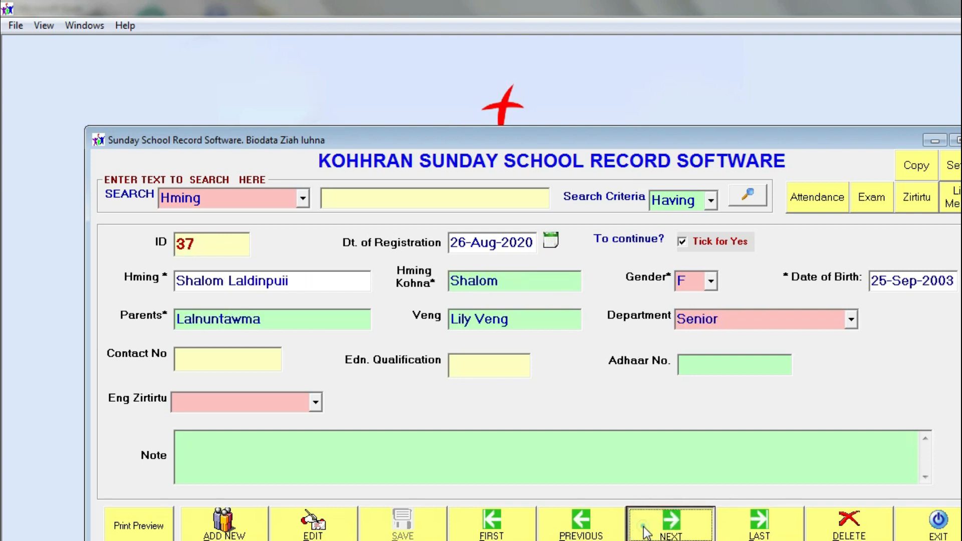
pyautogui.click(646, 532)
pyautogui.click(647, 532)
pyautogui.click(647, 533)
pyautogui.click(646, 532)
pyautogui.click(647, 533)
# Confirm member ID 45 is not a teacher, then advance to record ID 50
pyautogui.click(595, 527)
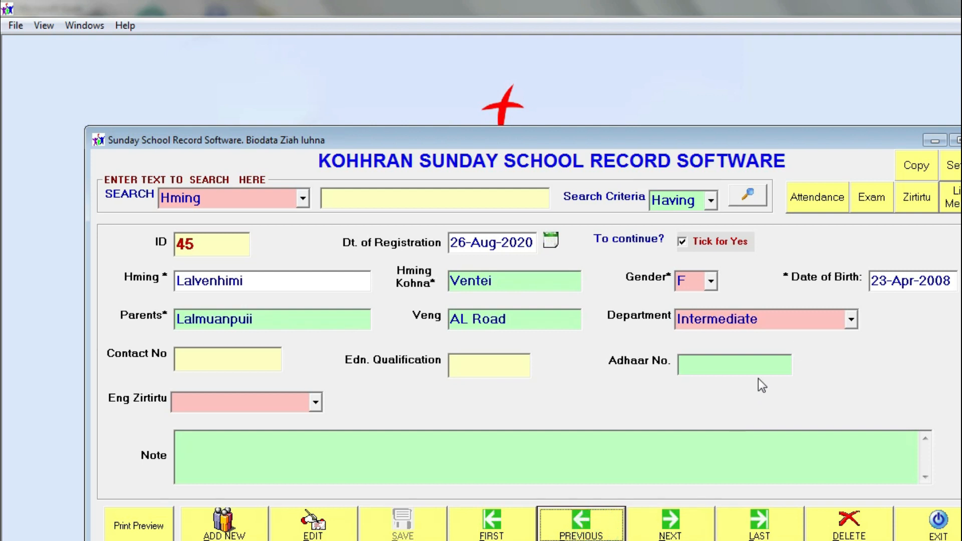
pyautogui.click(915, 200)
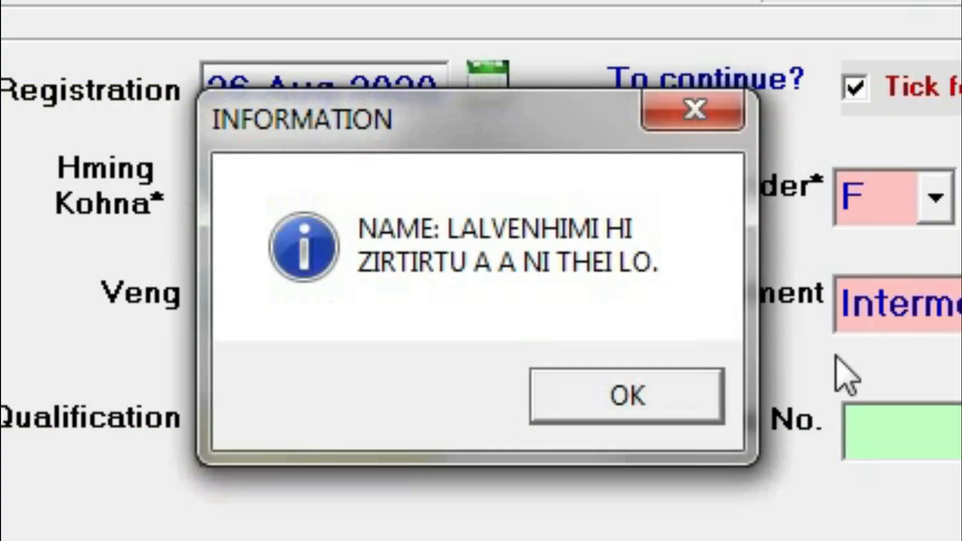
pyautogui.click(627, 396)
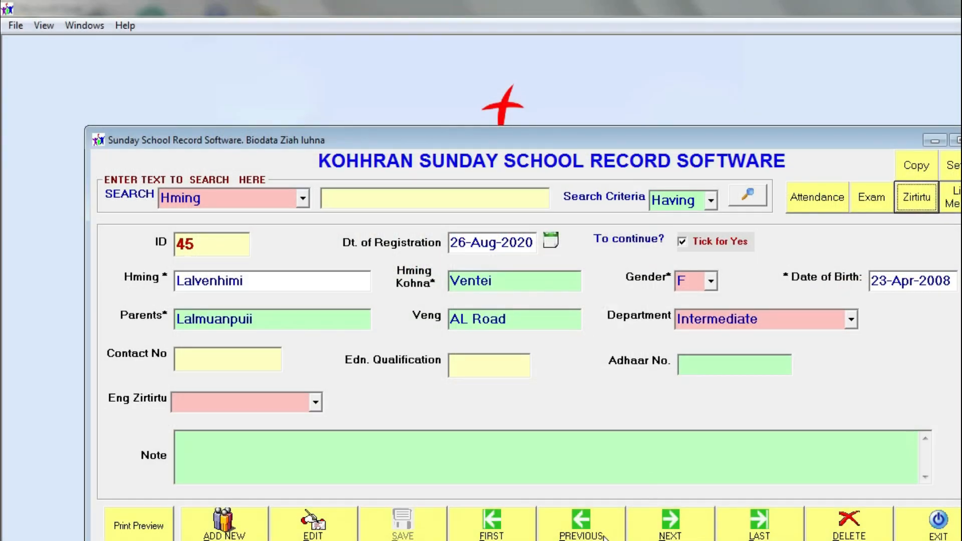
pyautogui.click(604, 535)
pyautogui.click(670, 528)
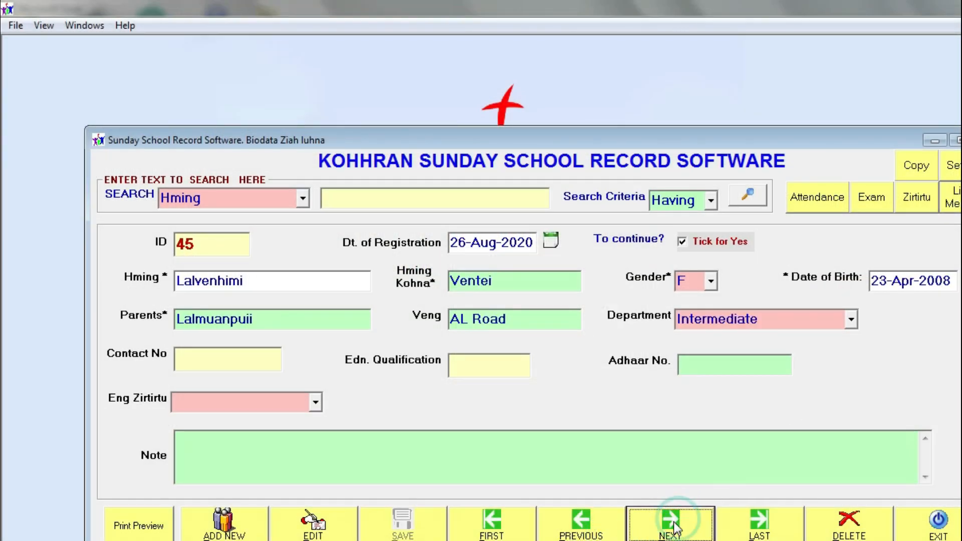
pyautogui.click(670, 530)
pyautogui.click(670, 526)
pyautogui.click(670, 526)
pyautogui.click(670, 526)
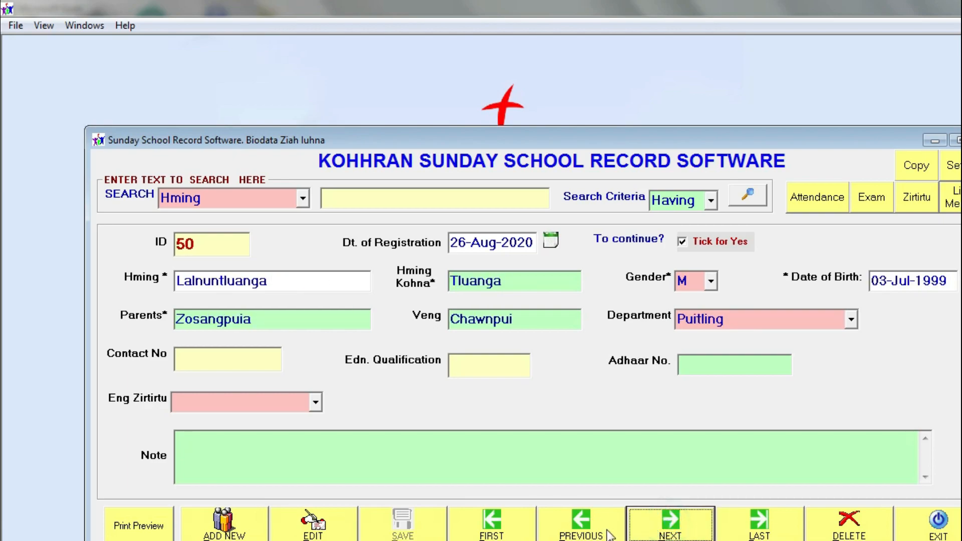
# Open member ID 50's yearly teacher records and start a new entry in the Puitling Zirtirtu department
pyautogui.click(735, 150)
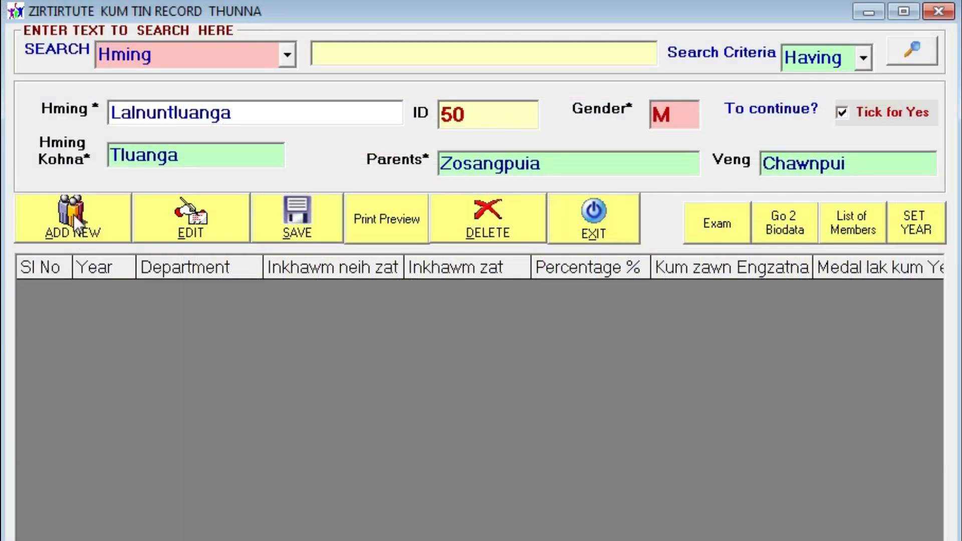
pyautogui.click(74, 215)
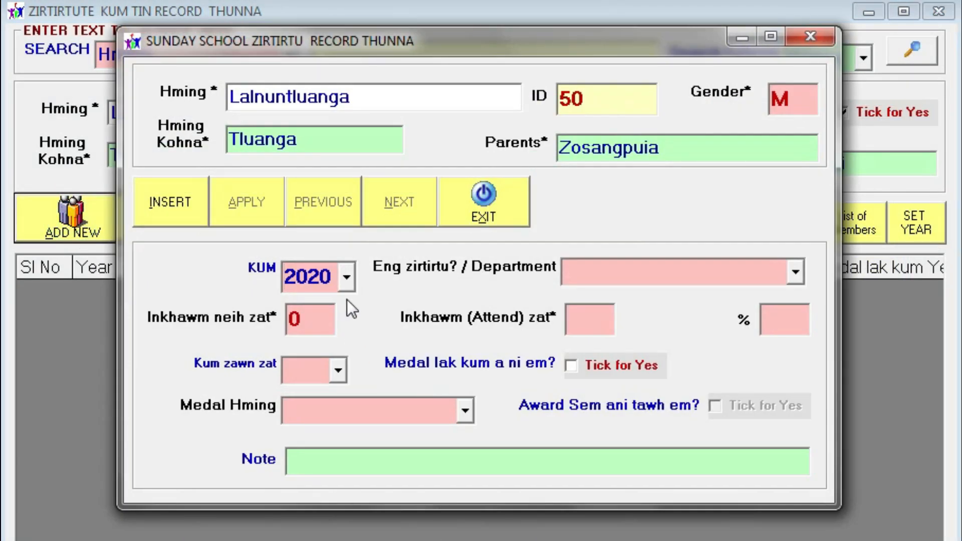
pyautogui.click(704, 264)
pyautogui.scroll(-2, 703, 264)
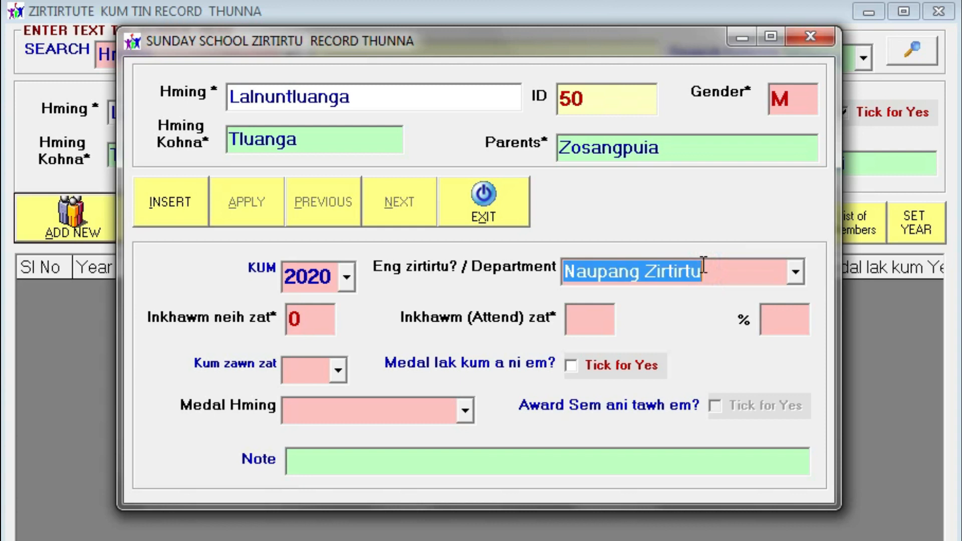
pyautogui.scroll(1, 703, 264)
pyautogui.scroll(-1, 707, 265)
pyautogui.scroll(1, 738, 275)
pyautogui.scroll(-1, 737, 275)
pyautogui.scroll(1, 738, 275)
pyautogui.scroll(-1, 737, 275)
# Fill in services held and attended, set years served to 1, then discard the entry unsaved
pyautogui.click(317, 326)
pyautogui.doubleClick(318, 326)
pyautogui.click(583, 322)
pyautogui.click(322, 377)
pyautogui.click(341, 369)
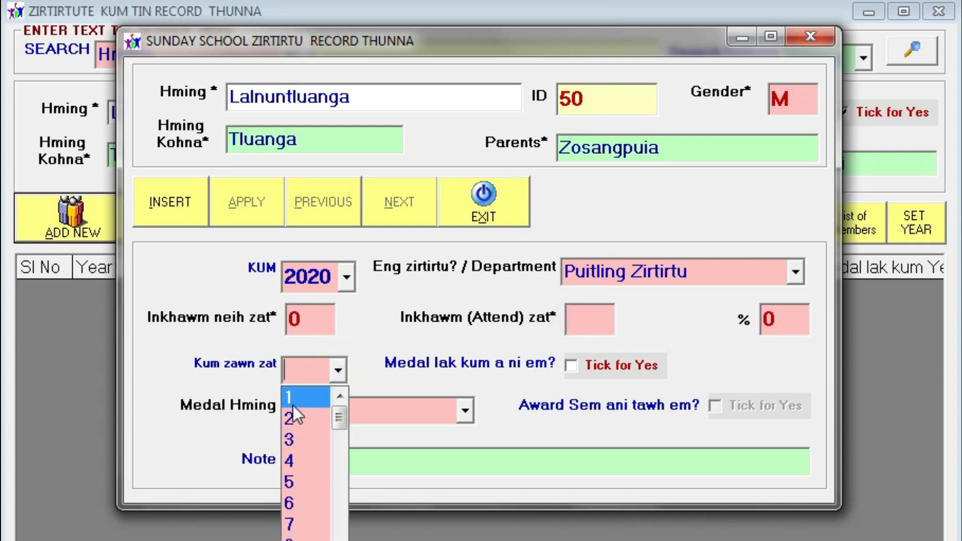
pyautogui.click(297, 396)
pyautogui.moveTo(490, 40); pyautogui.dragTo(479, 312)
pyautogui.click(472, 479)
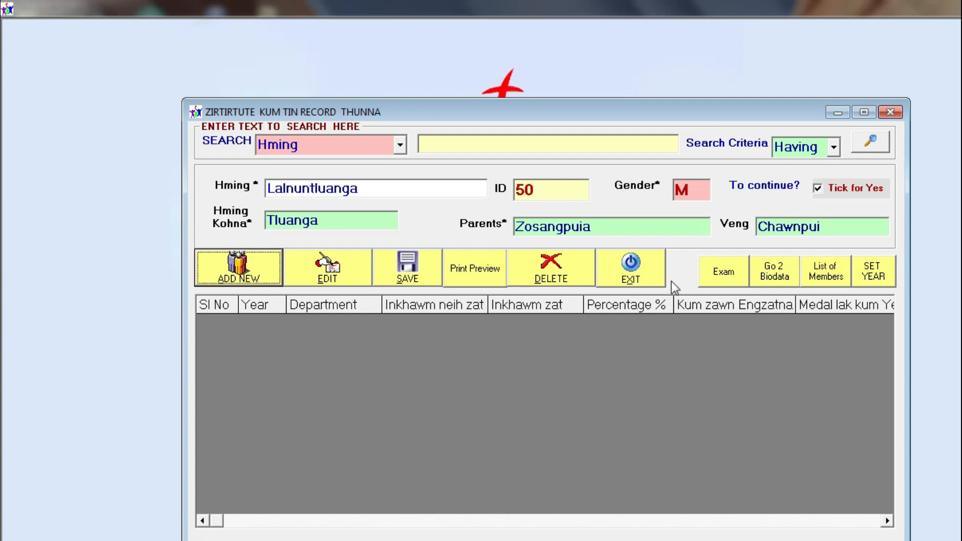
# Close the yearly teacher records, then open the member biodata form from the shortcut menu and close it
pyautogui.click(650, 275)
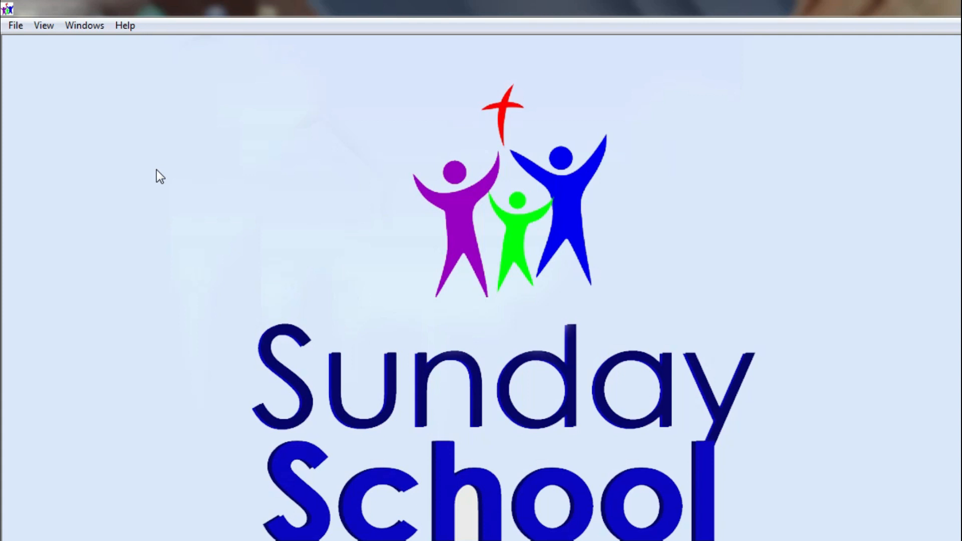
pyautogui.rightClick(337, 98)
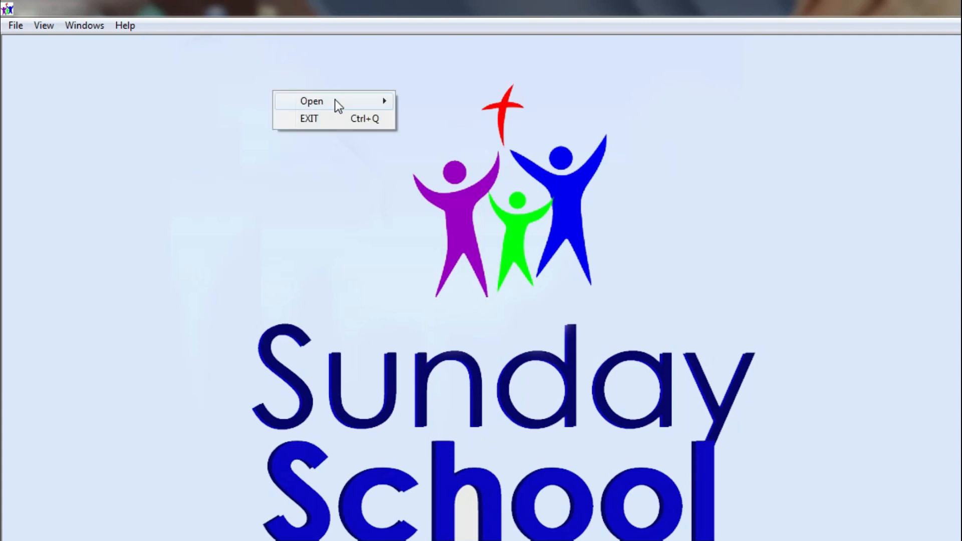
pyautogui.moveTo(335, 102)
pyautogui.click(431, 100)
pyautogui.click(663, 100)
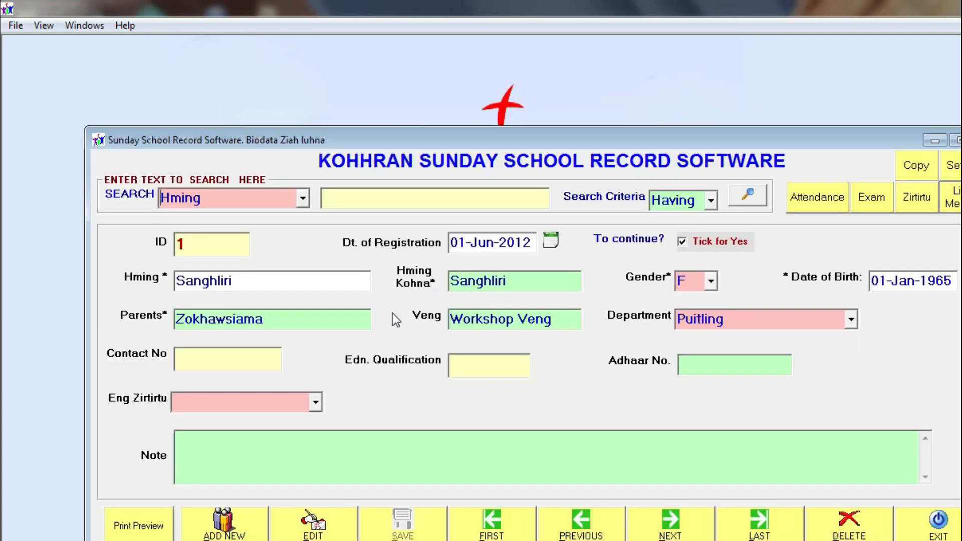
pyautogui.press('Escape')
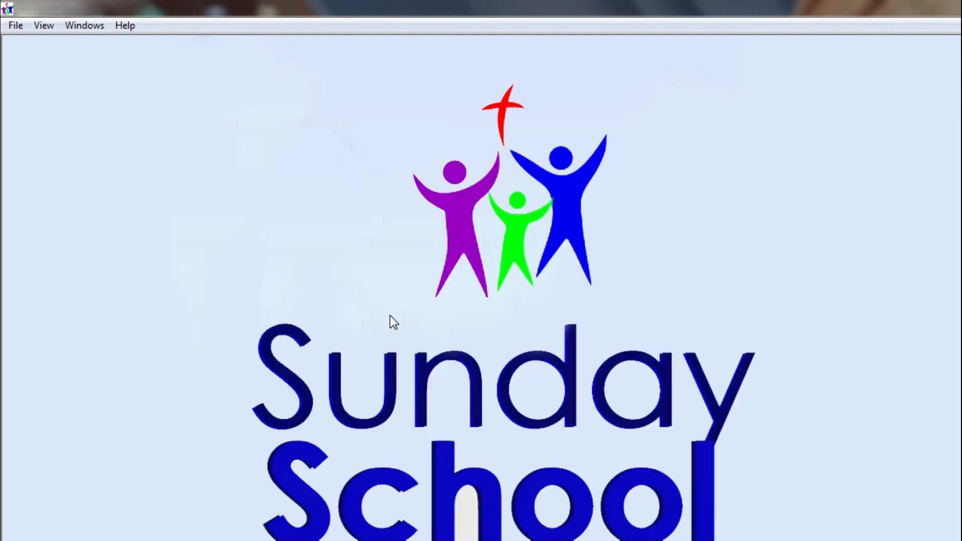
# Browse the member list report options and the shortcut menu's record entry choices
pyautogui.click(32, 25)
pyautogui.moveTo(67, 46)
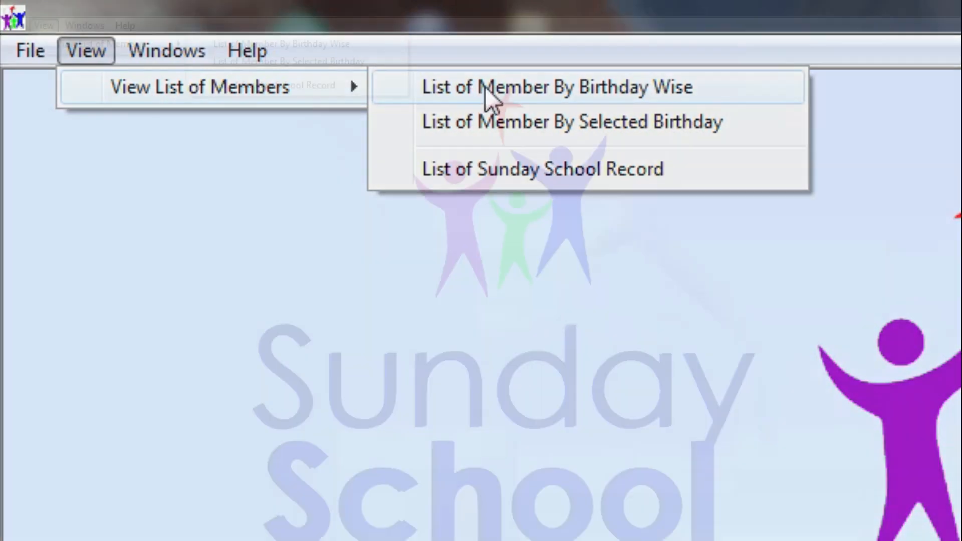
pyautogui.rightClick(712, 74)
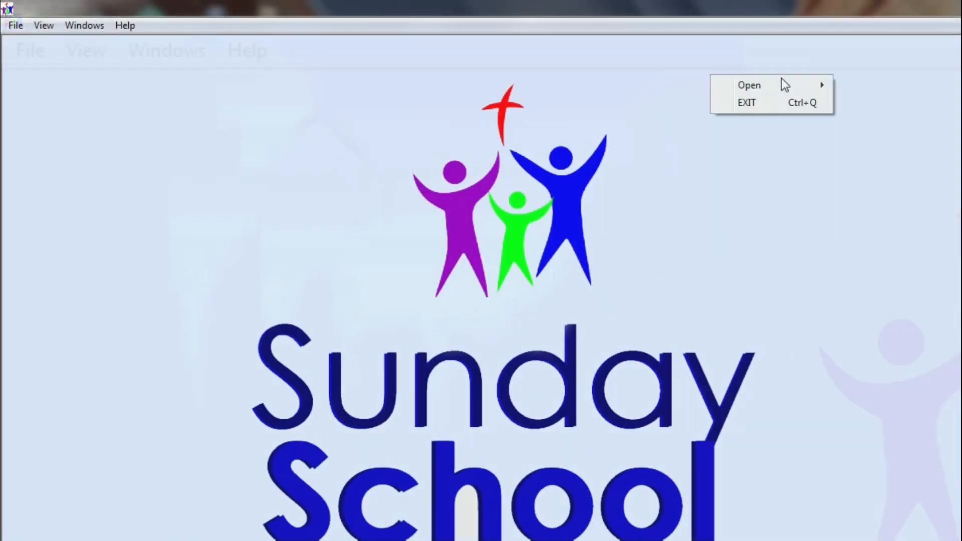
pyautogui.click(786, 86)
pyautogui.click(874, 88)
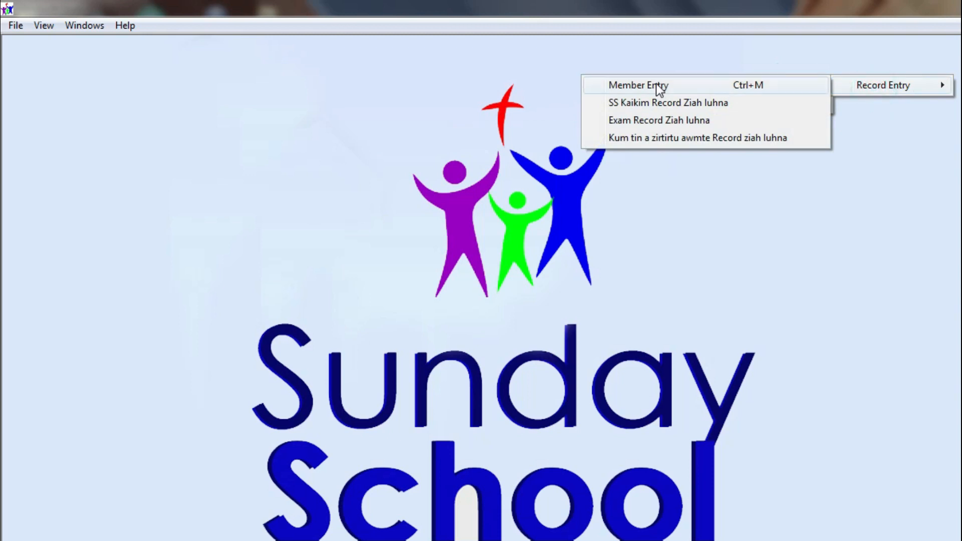
pyautogui.click(44, 26)
pyautogui.moveTo(53, 43)
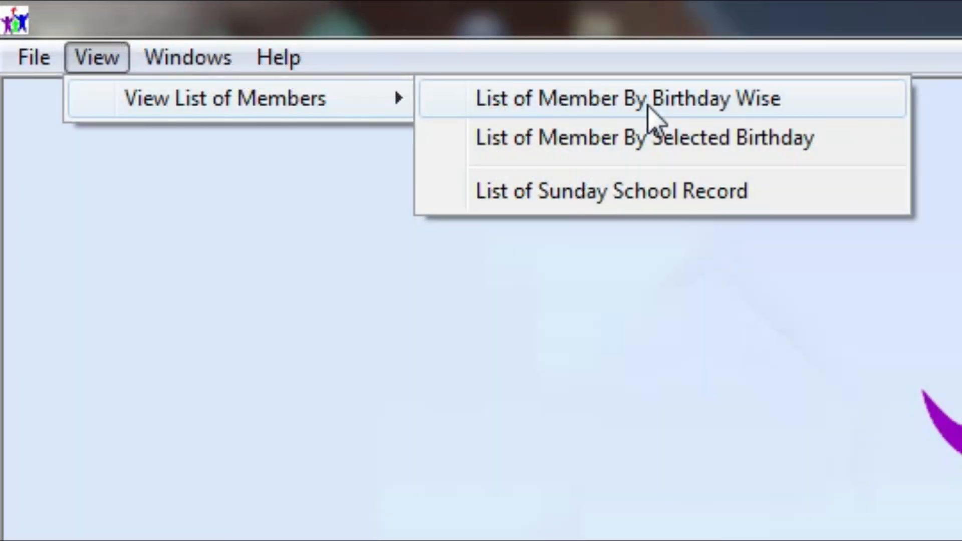
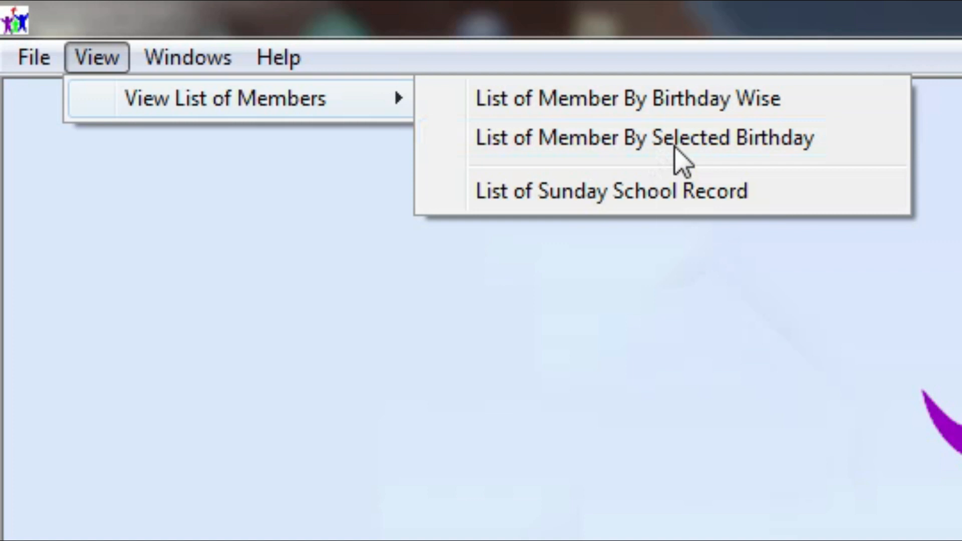
# Open the List of Registered Members by Selected Age window and drag it into view
pyautogui.click(653, 138)
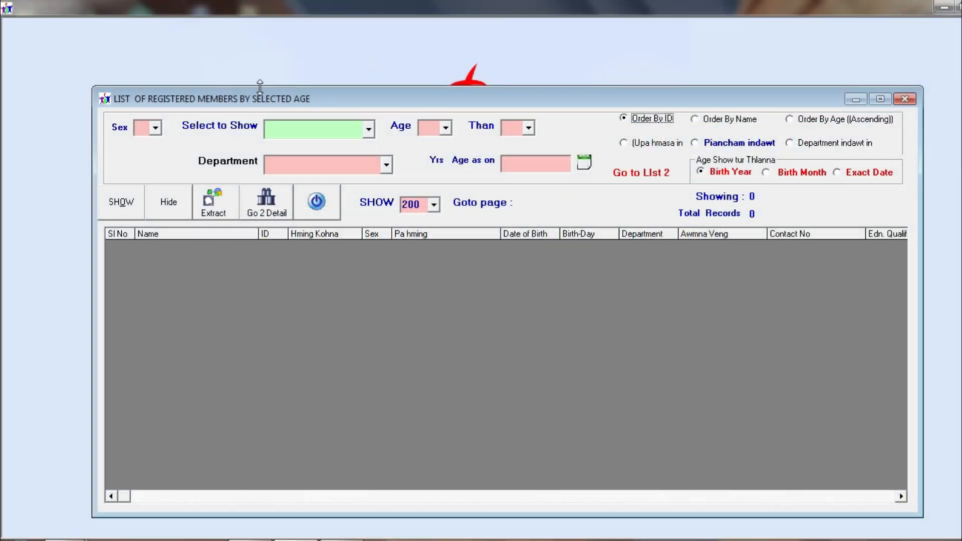
pyautogui.moveTo(260, 91); pyautogui.dragTo(215, 75)
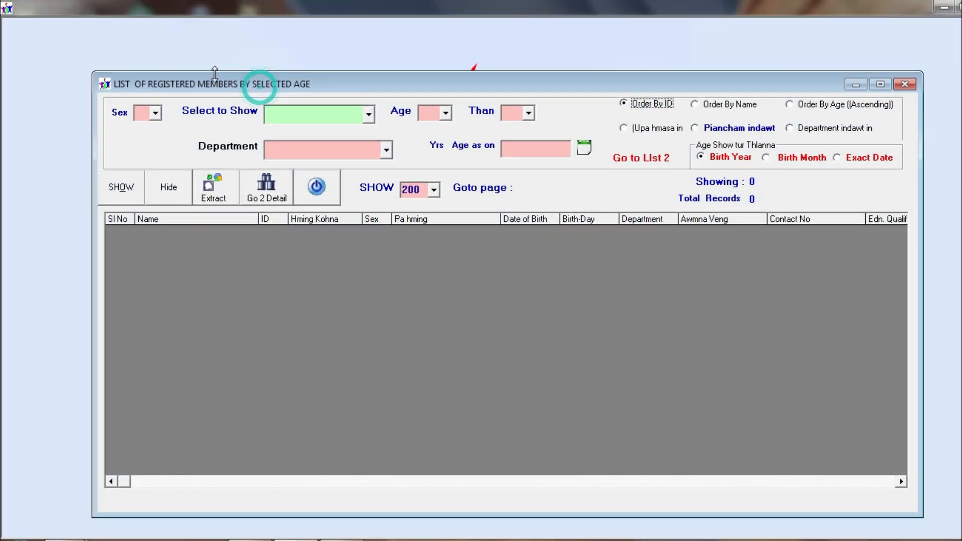
# Leave the sex filter blank and set Select to Show to Only Available
pyautogui.moveTo(215, 76); pyautogui.dragTo(112, 28)
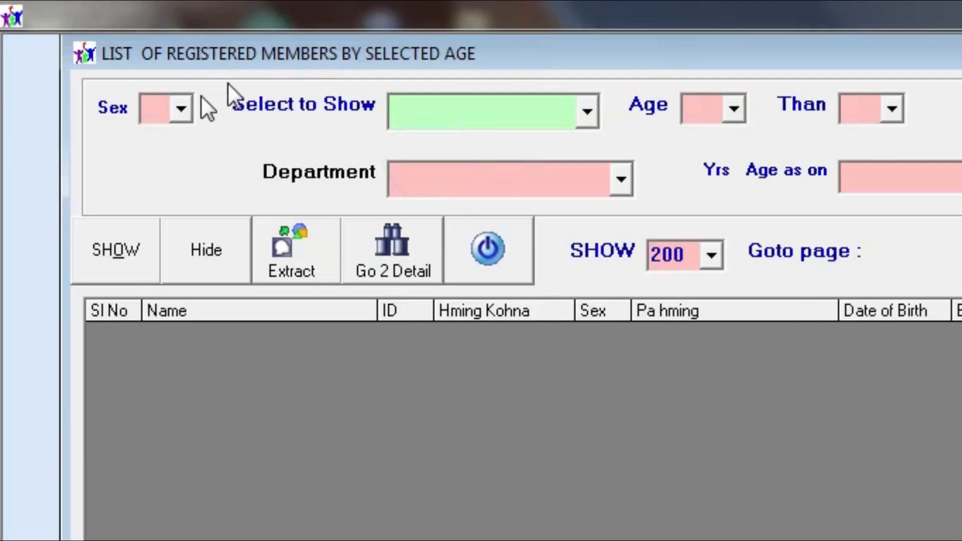
pyautogui.click(156, 128)
pyautogui.click(115, 74)
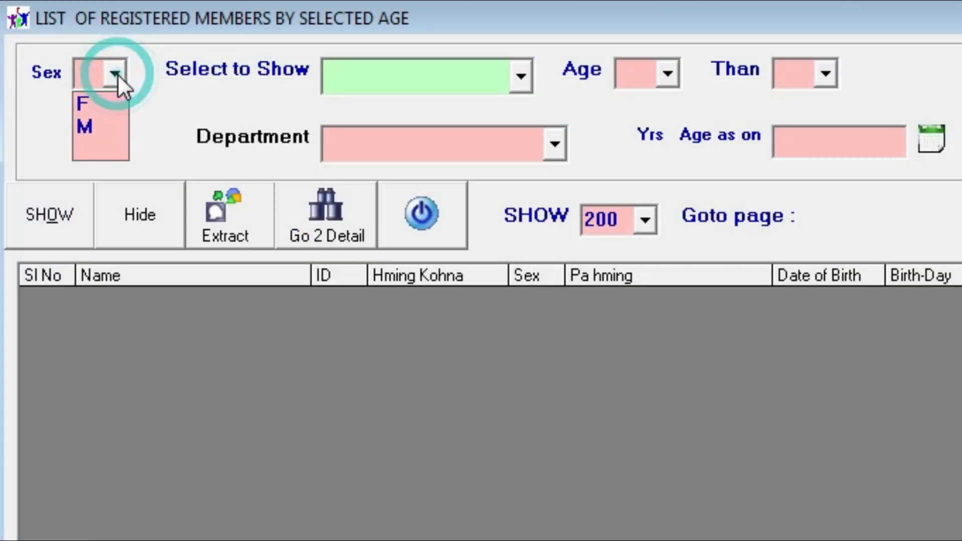
pyautogui.click(115, 74)
pyautogui.click(521, 78)
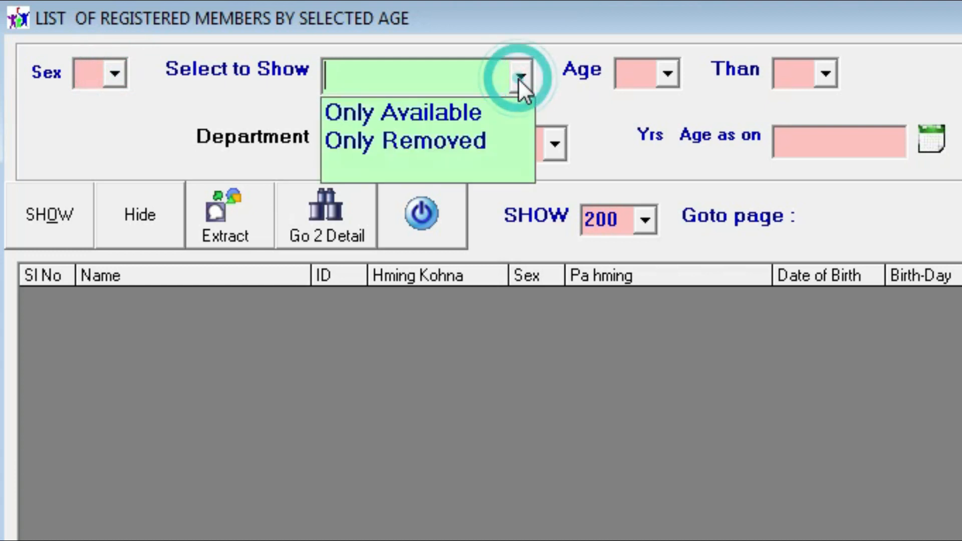
pyautogui.click(497, 110)
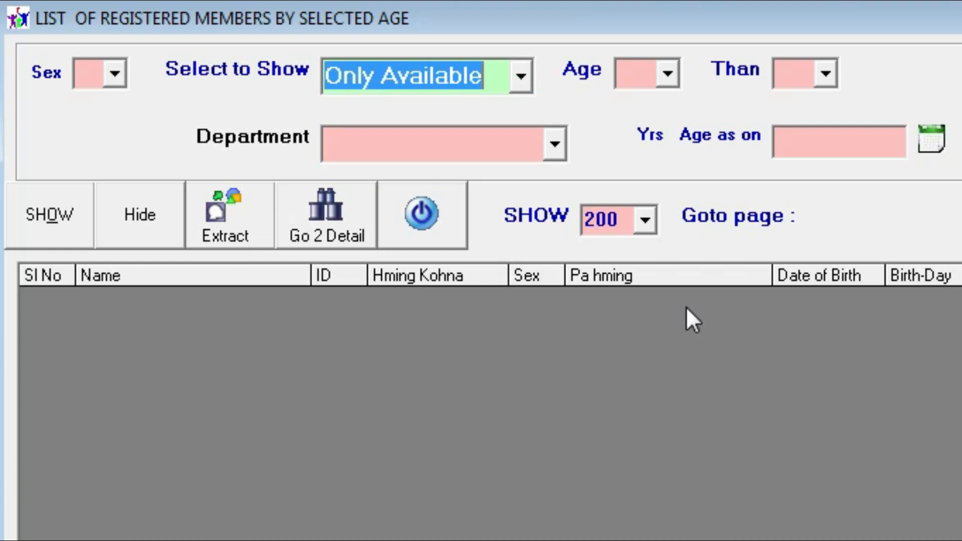
# Set the age condition to >= 25
pyautogui.click(672, 75)
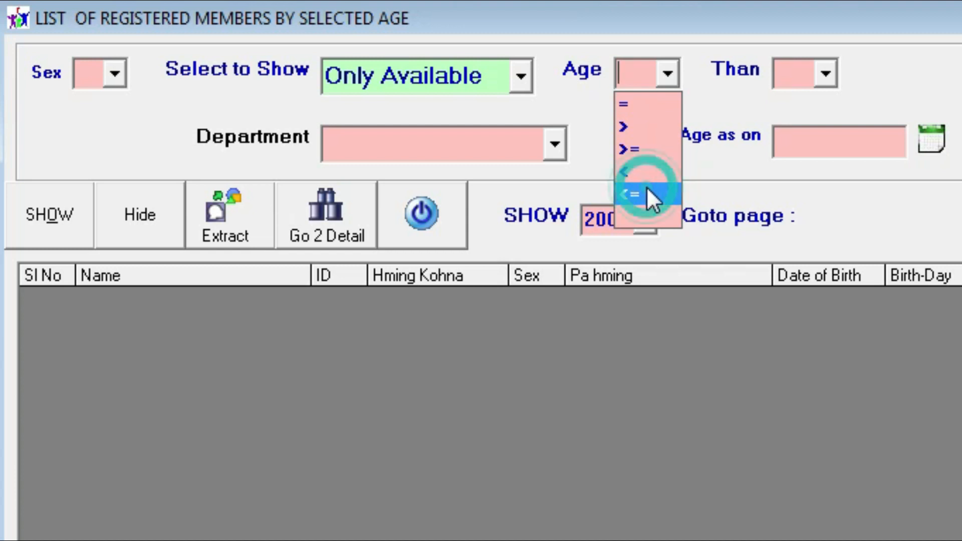
pyautogui.click(666, 150)
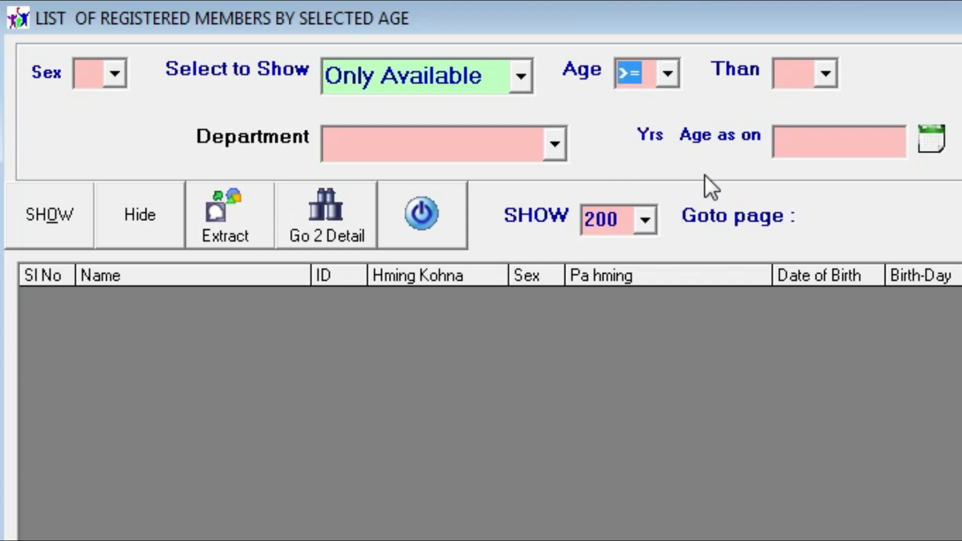
pyautogui.click(825, 75)
pyautogui.moveTo(828, 128); pyautogui.dragTo(826, 153)
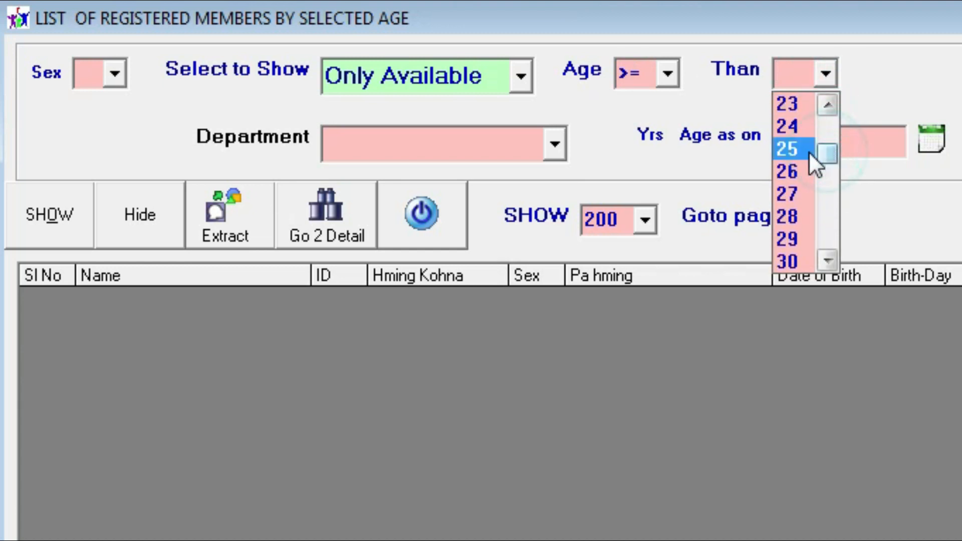
pyautogui.click(807, 151)
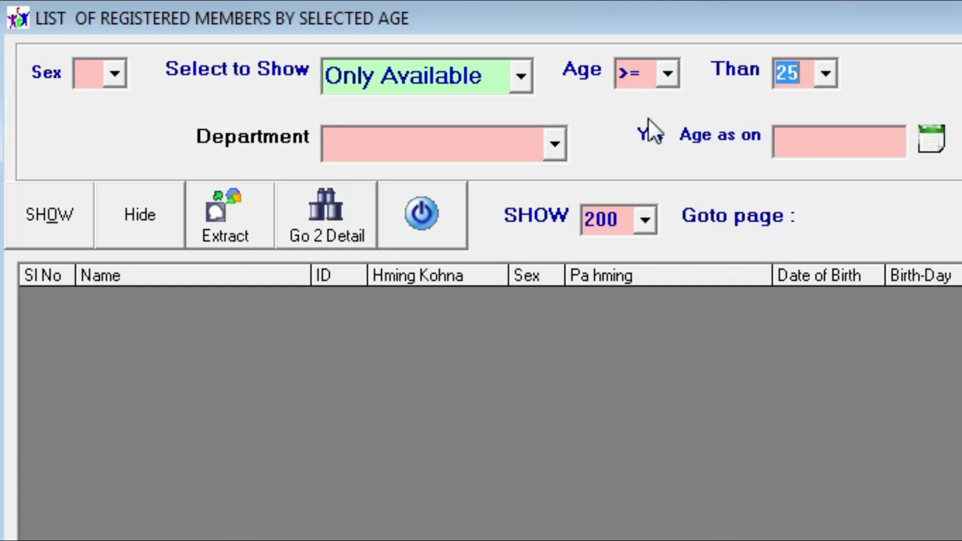
# Filter to the Puitling department and bring up the Age as on calendar
pyautogui.click(554, 150)
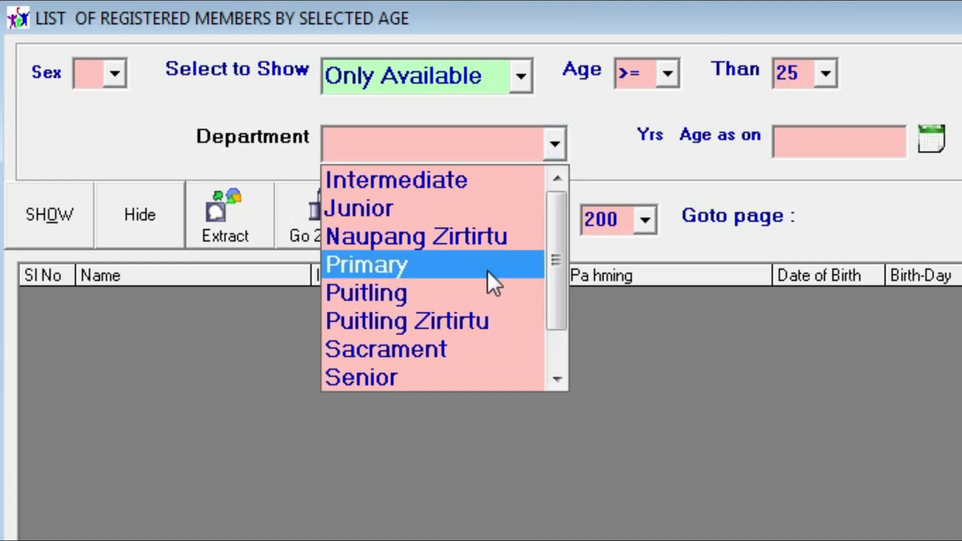
pyautogui.click(465, 294)
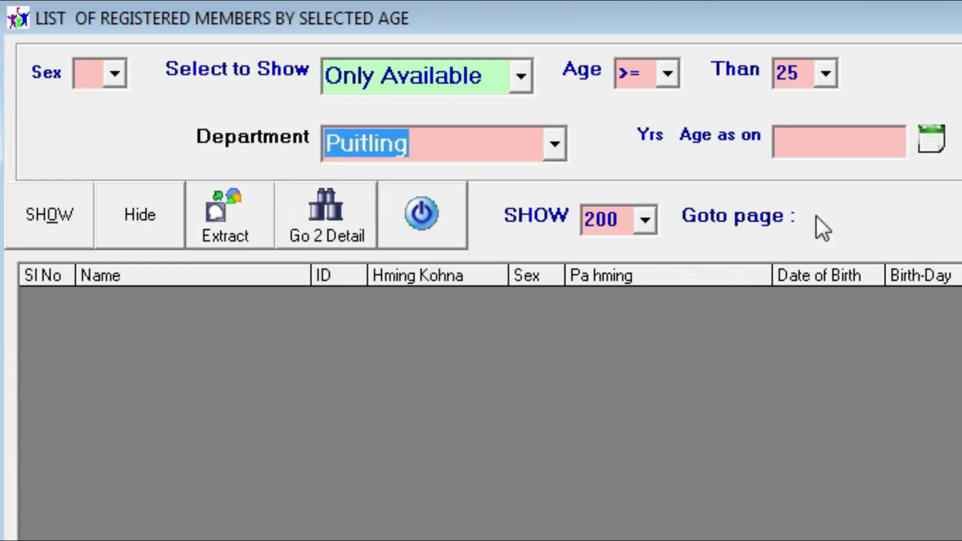
pyautogui.click(897, 149)
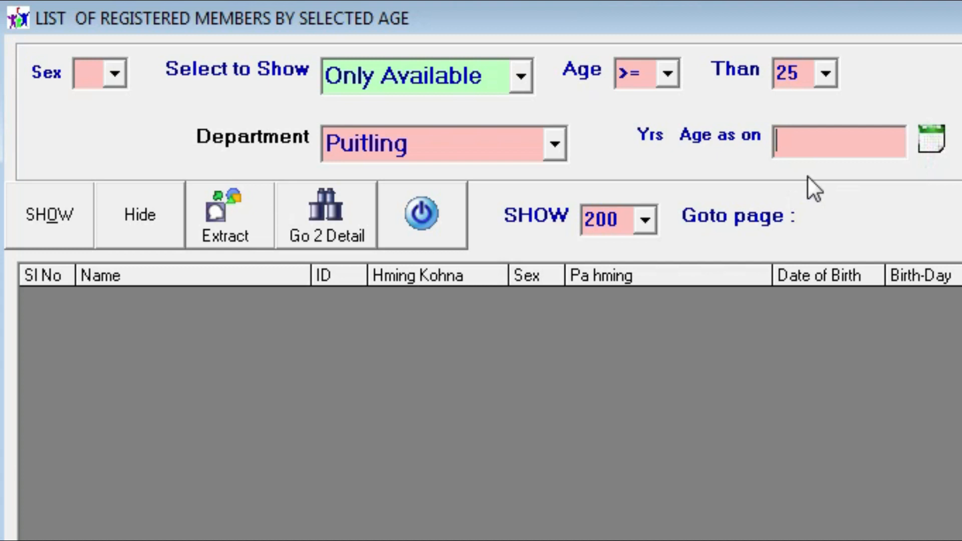
pyautogui.click(931, 139)
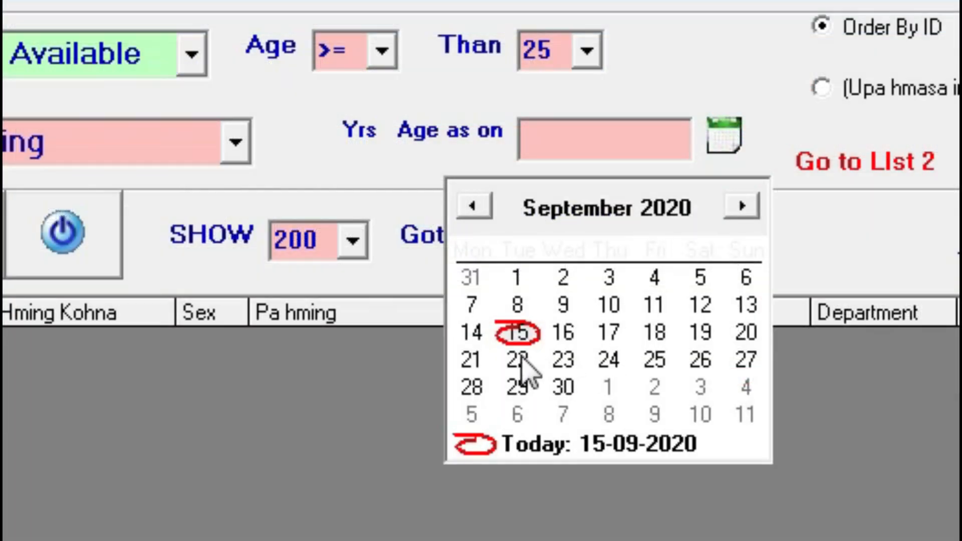
# Date ages as on 15-Sep-2020, keep Birth Year after trying other modes, and list one member
pyautogui.click(518, 333)
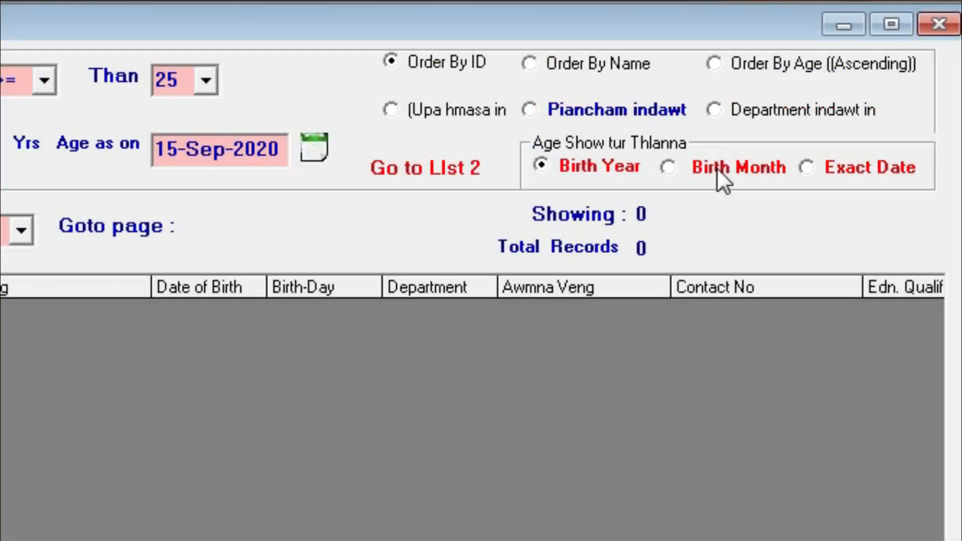
pyautogui.click(879, 110)
pyautogui.click(835, 171)
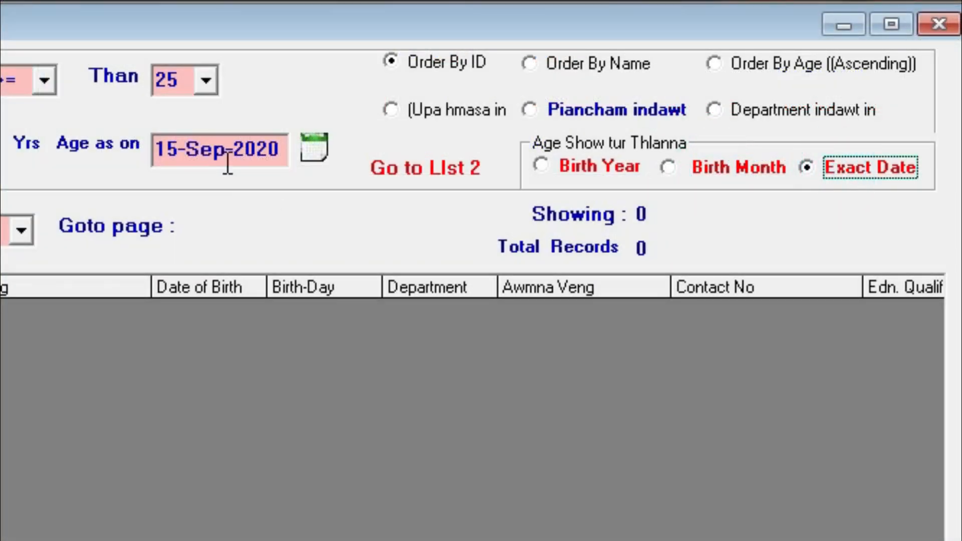
pyautogui.click(575, 169)
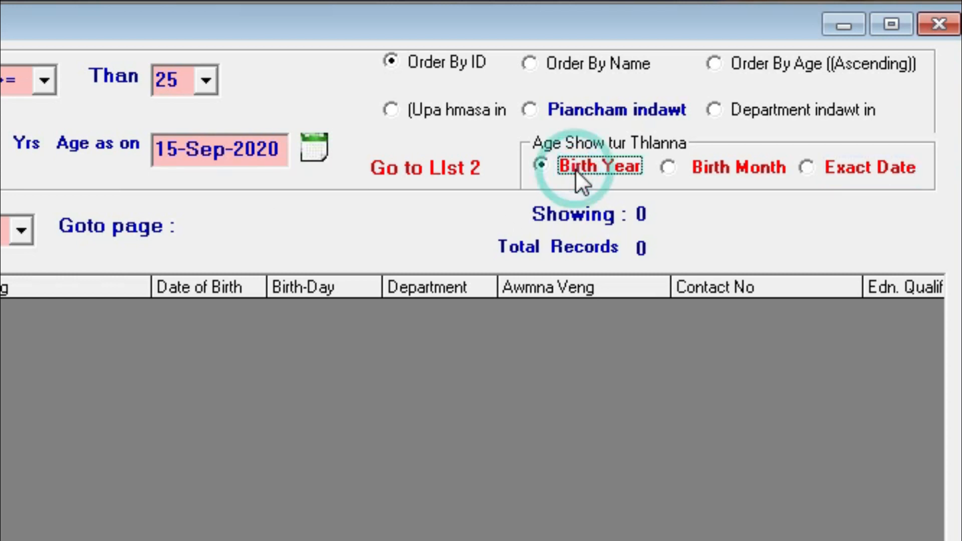
pyautogui.click(702, 170)
pyautogui.click(821, 157)
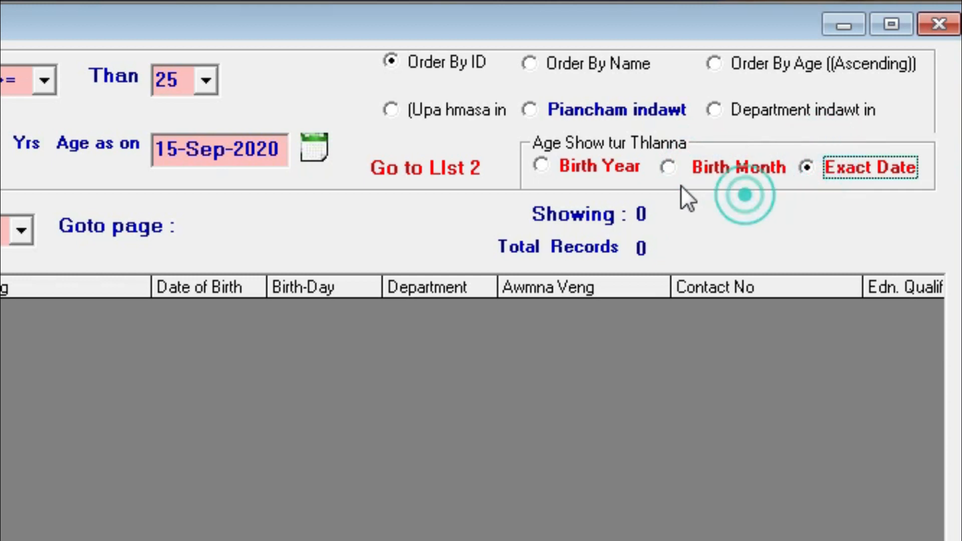
pyautogui.click(692, 167)
pyautogui.click(571, 172)
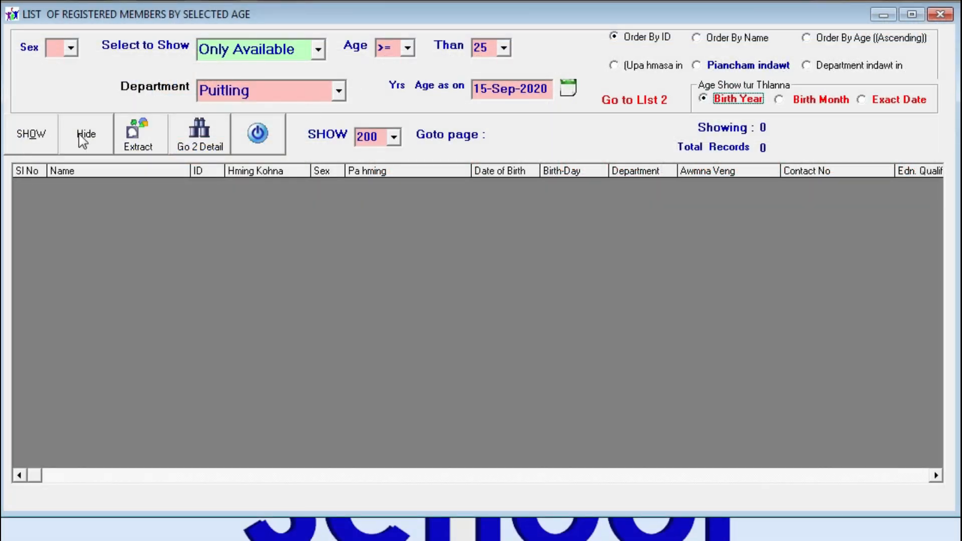
pyautogui.click(33, 140)
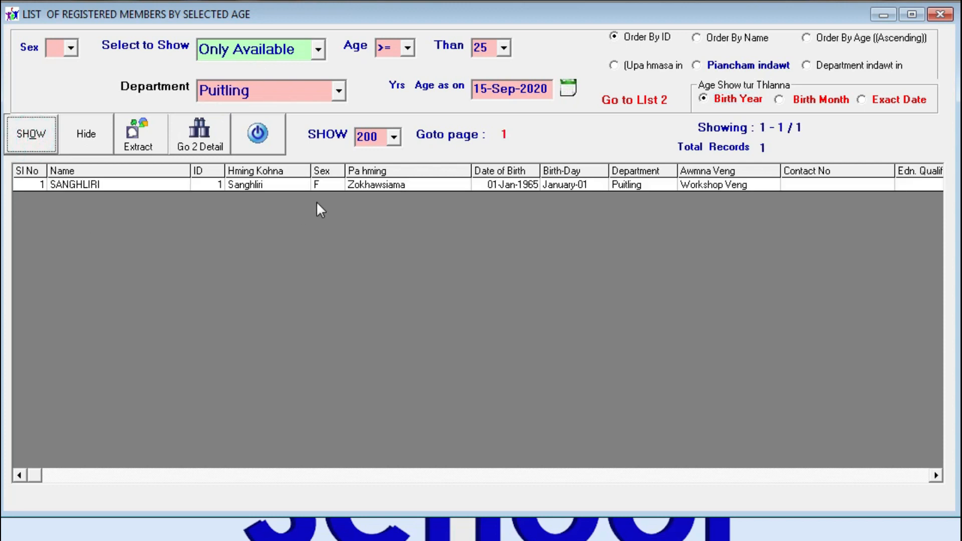
# Lower the age threshold to 20 and refresh the member list
pyautogui.click(503, 48)
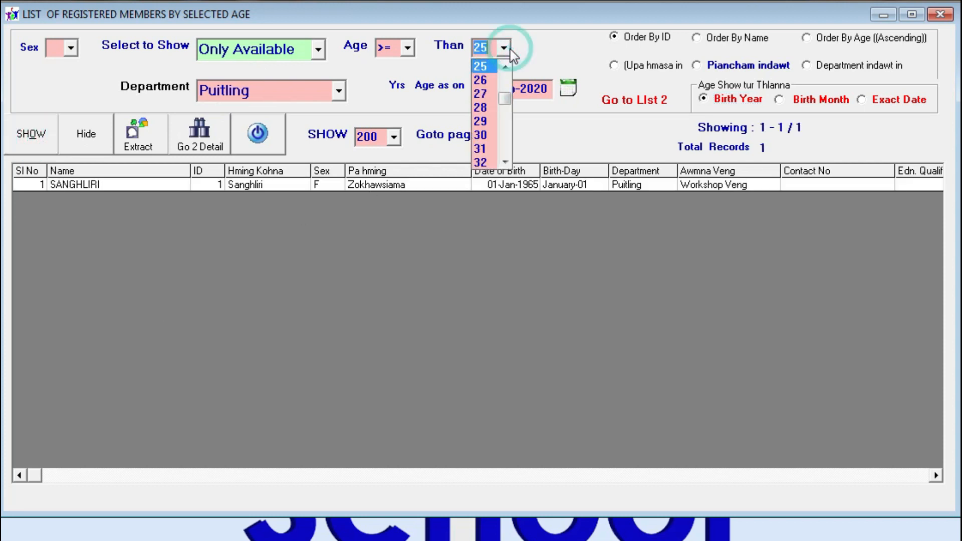
pyautogui.scroll(2, 496, 86)
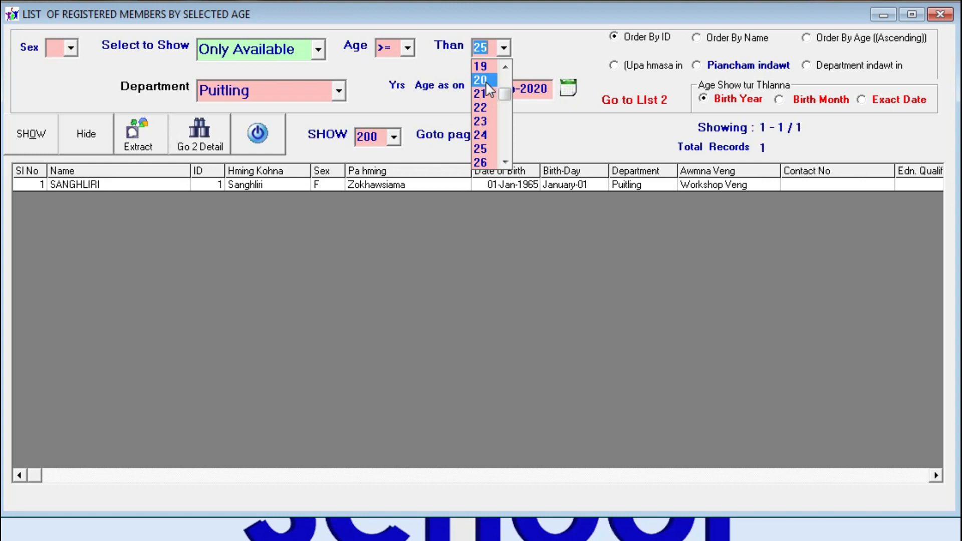
pyautogui.click(484, 81)
pyautogui.click(31, 145)
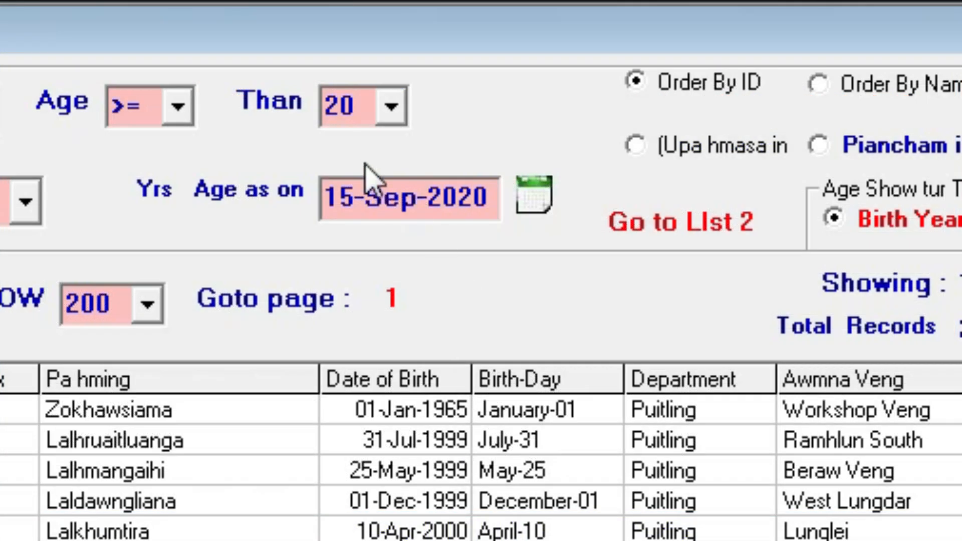
# Switch the age condition to <= 20, listing seven members born in 2000
pyautogui.moveTo(441, 195); pyautogui.dragTo(531, 190)
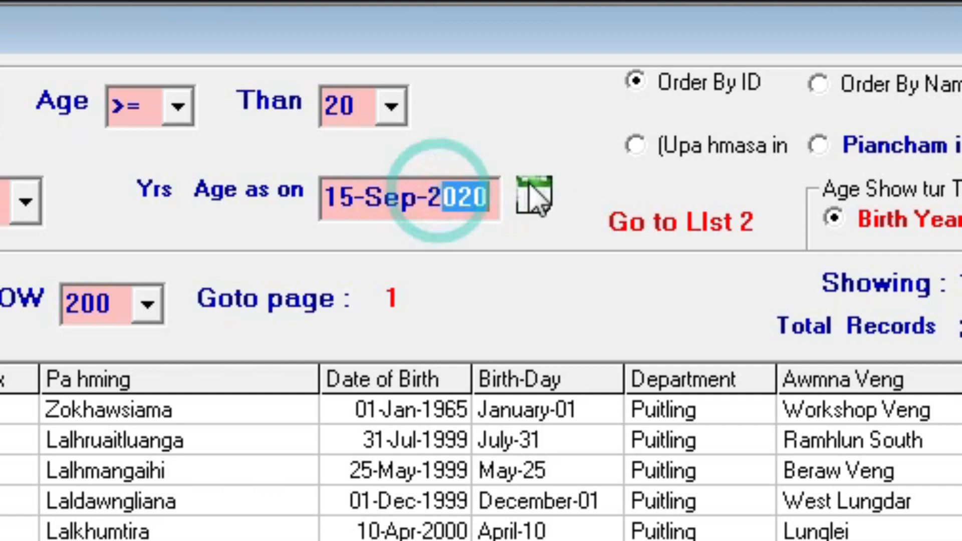
pyautogui.click(323, 102)
pyautogui.click(149, 106)
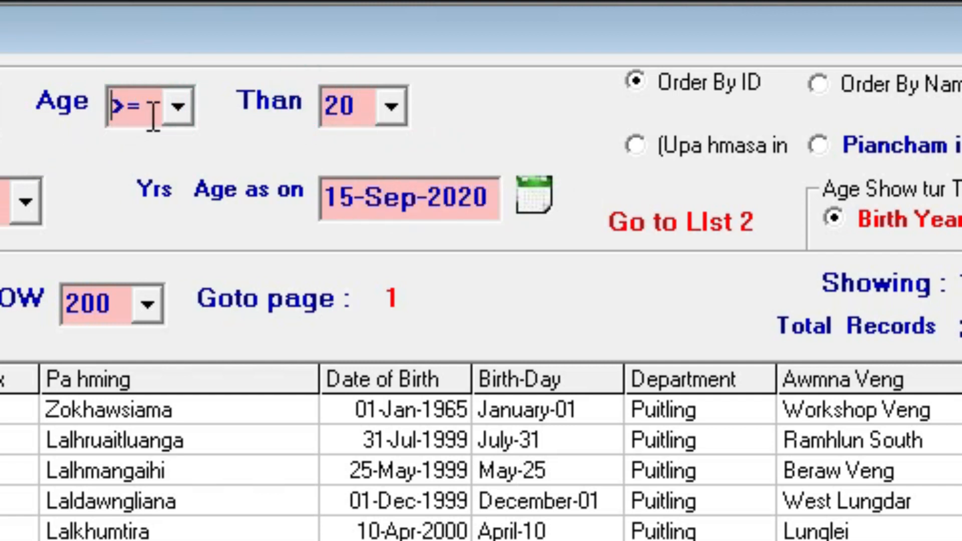
pyautogui.click(179, 120)
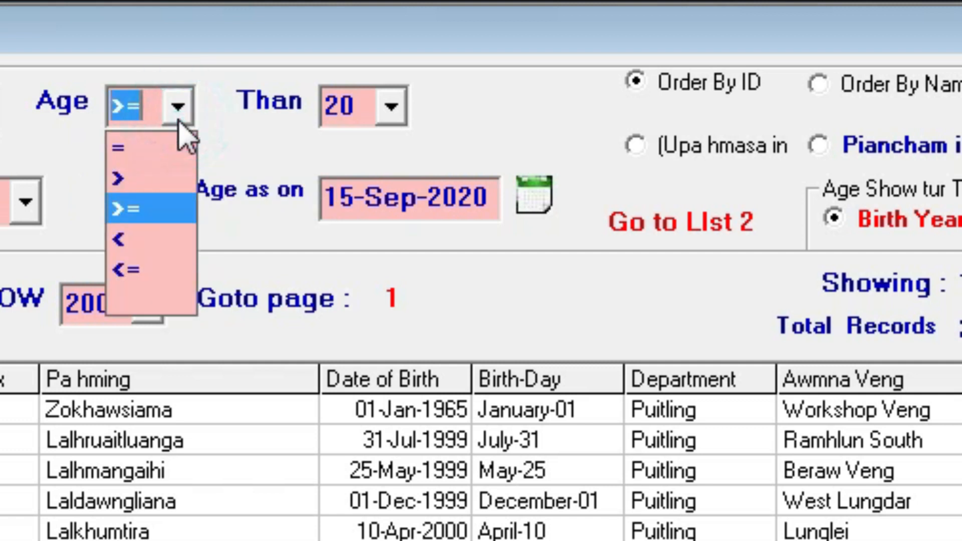
pyautogui.click(121, 273)
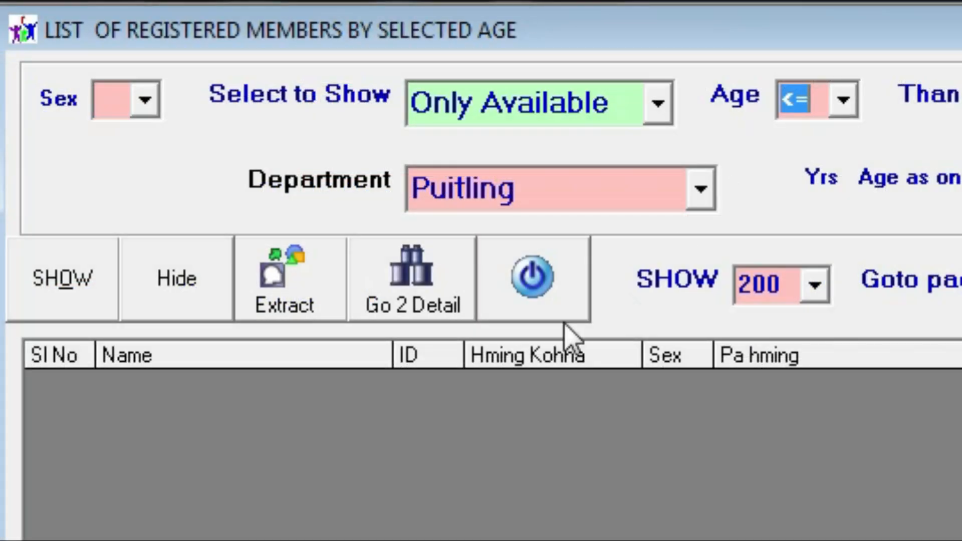
pyautogui.click(109, 297)
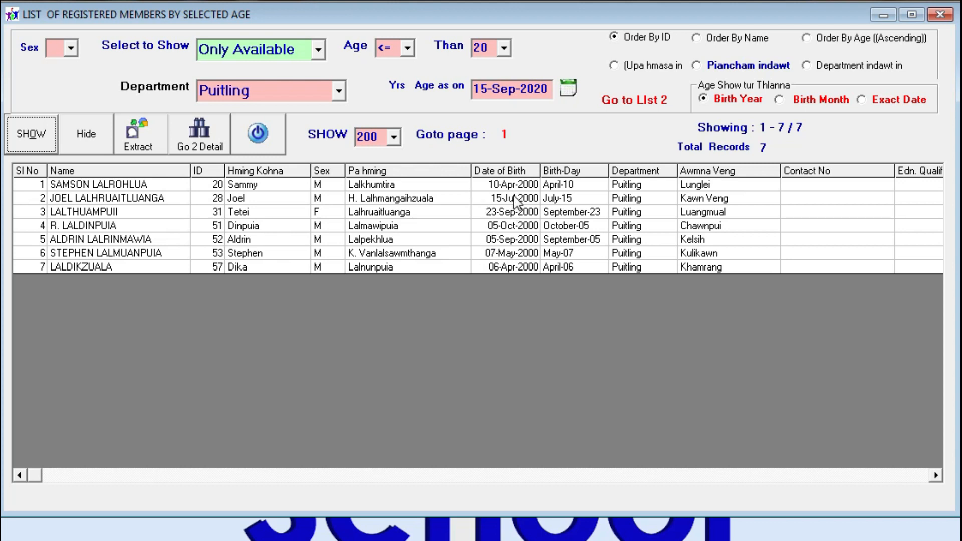
pyautogui.click(408, 47)
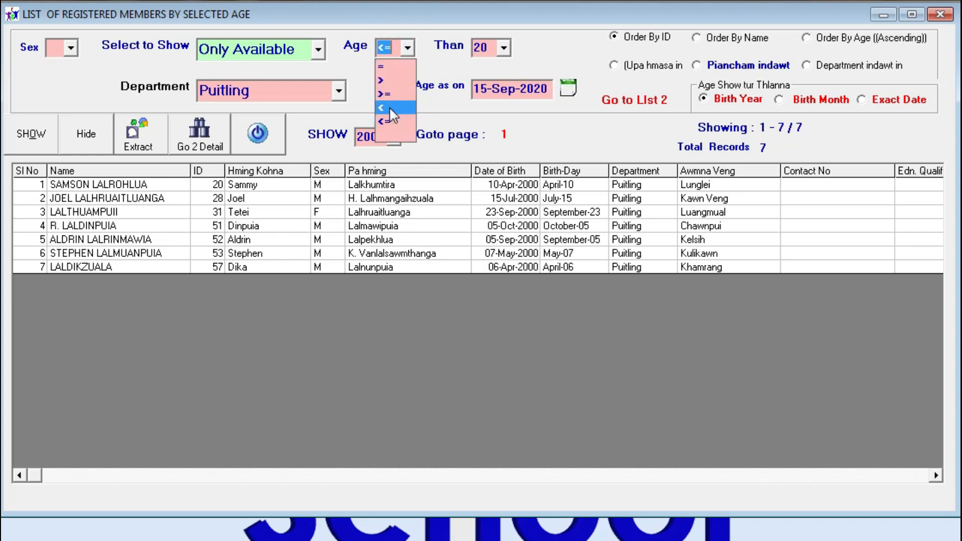
# List available Puitling members younger than 25
pyautogui.click(391, 108)
pyautogui.click(32, 139)
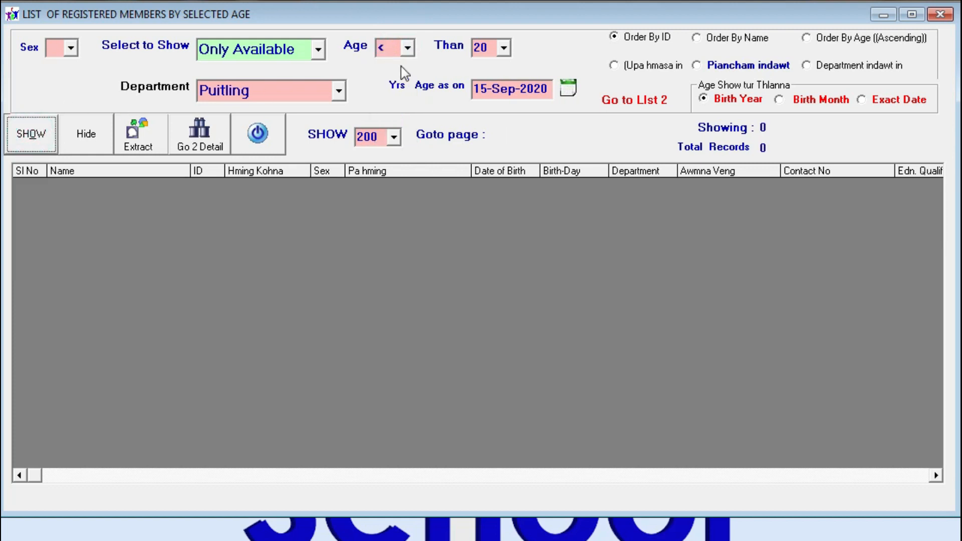
pyautogui.click(408, 48)
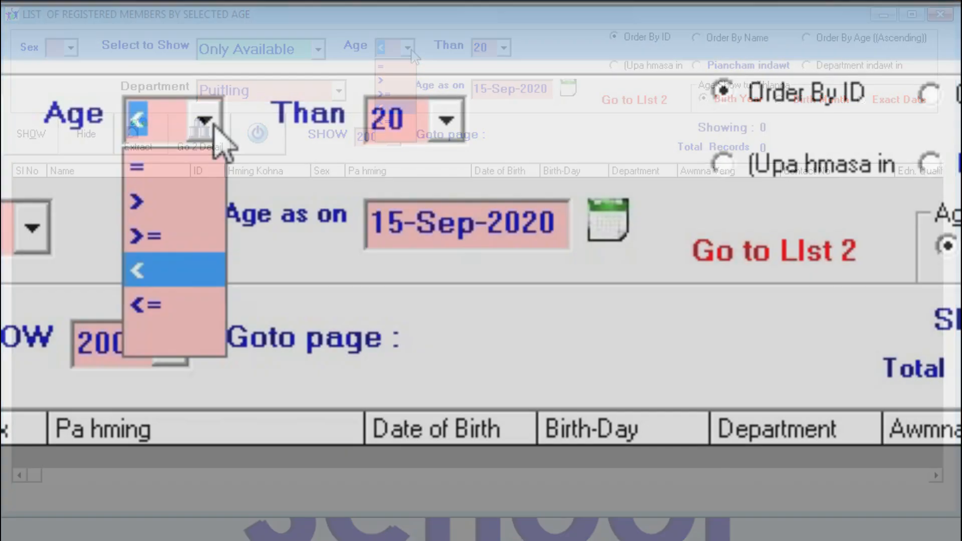
pyautogui.click(408, 47)
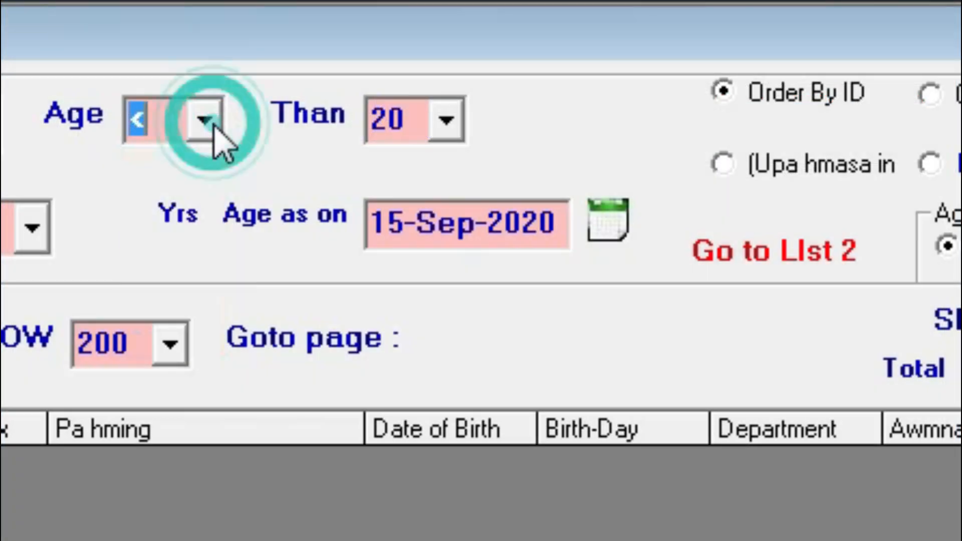
pyautogui.click(444, 121)
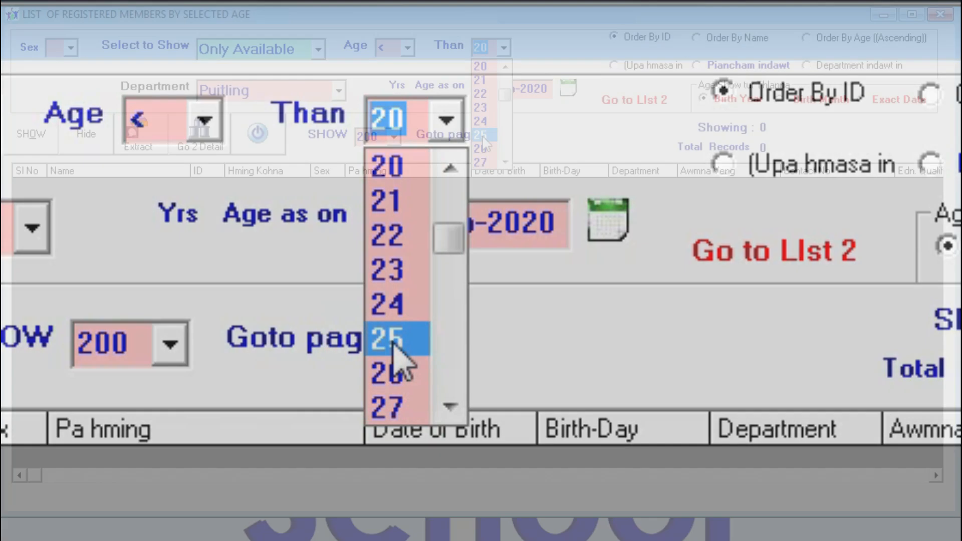
pyautogui.click(396, 339)
pyautogui.click(31, 133)
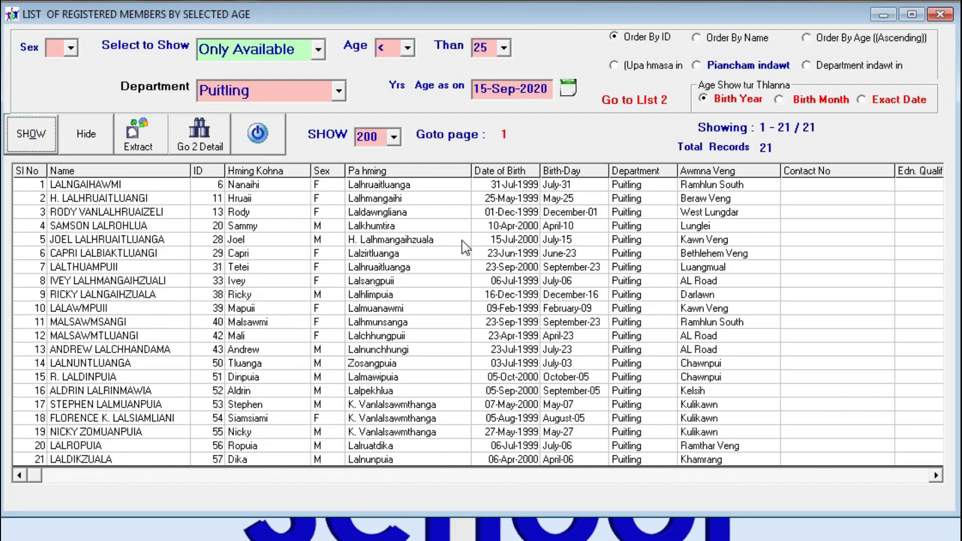
# Try the older-than condition, then list members aged >= 16, giving 22 records
pyautogui.click(408, 48)
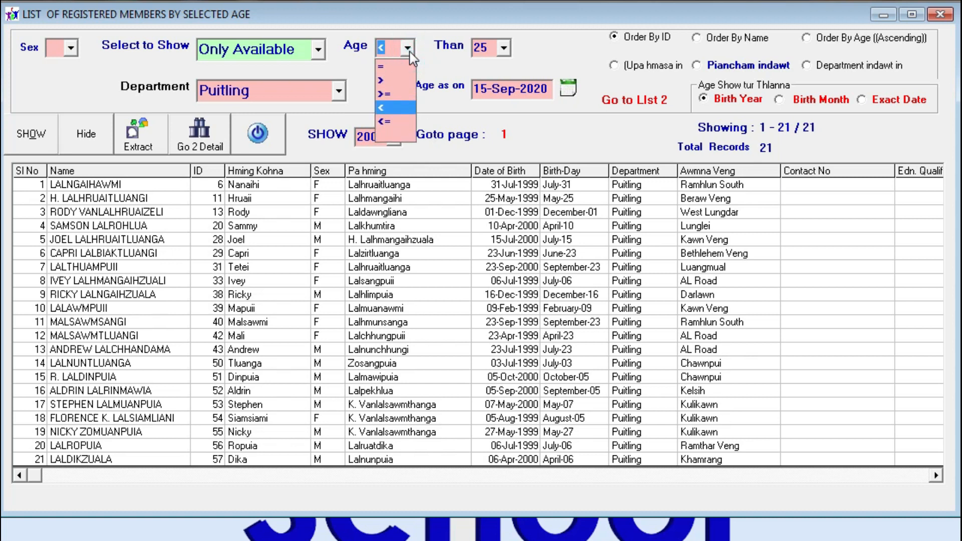
pyautogui.click(401, 81)
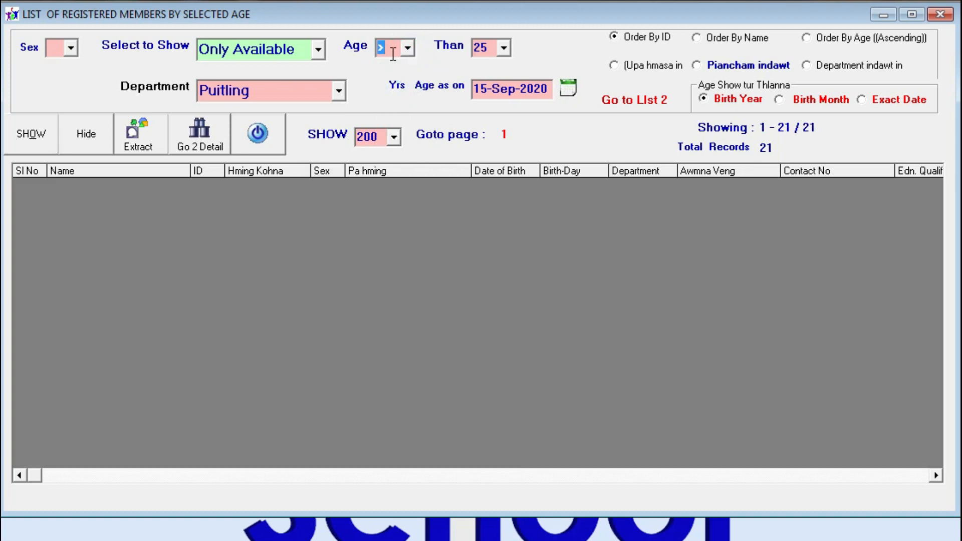
pyautogui.click(30, 132)
pyautogui.click(409, 49)
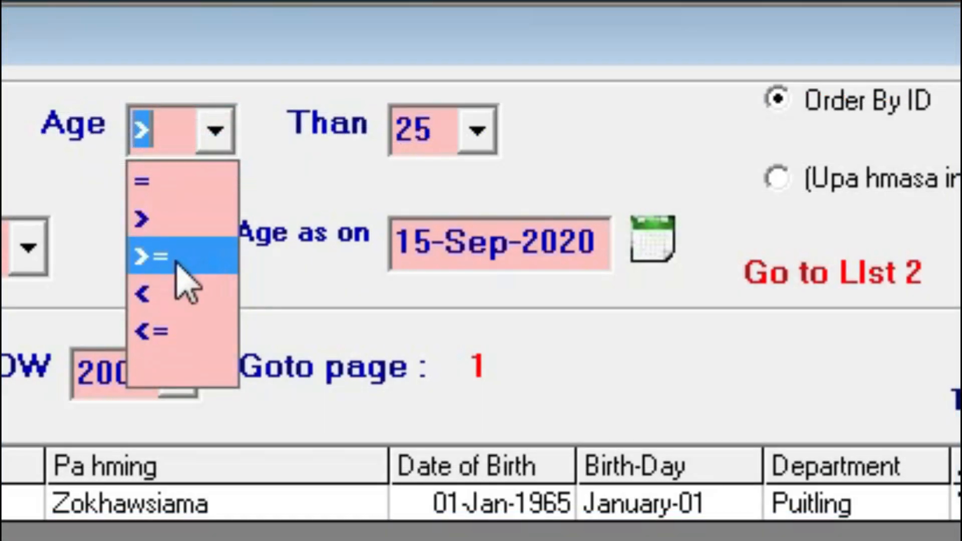
pyautogui.click(177, 261)
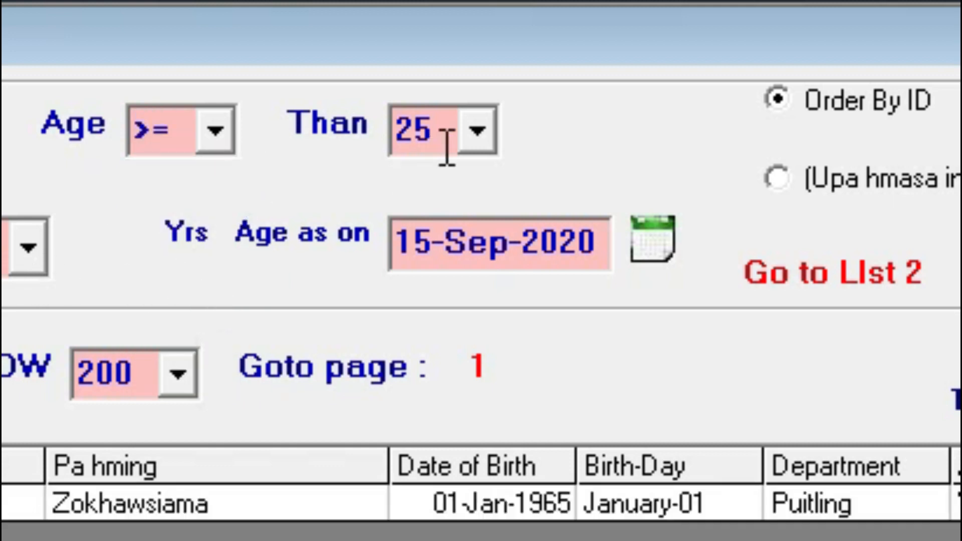
pyautogui.click(448, 129)
pyautogui.scroll(3, 429, 279)
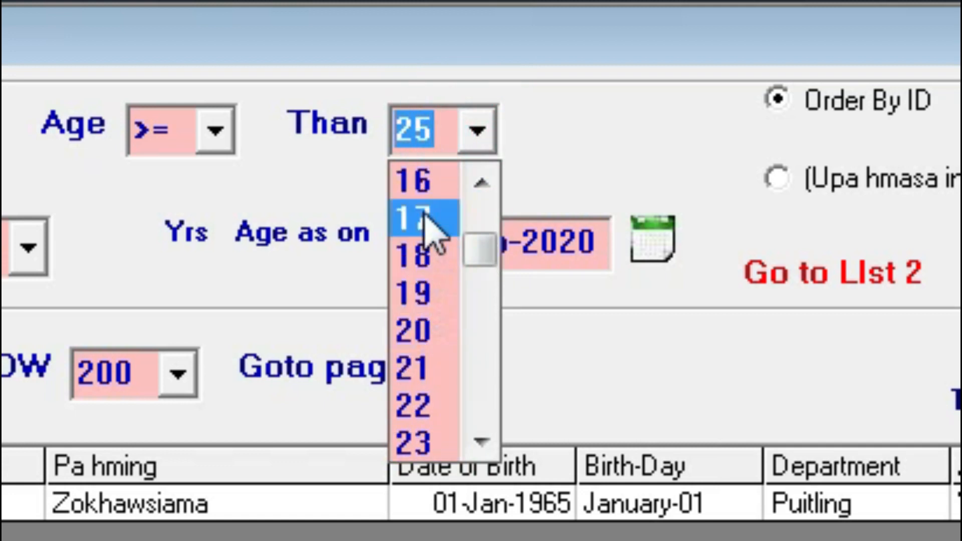
pyautogui.click(416, 182)
pyautogui.click(31, 134)
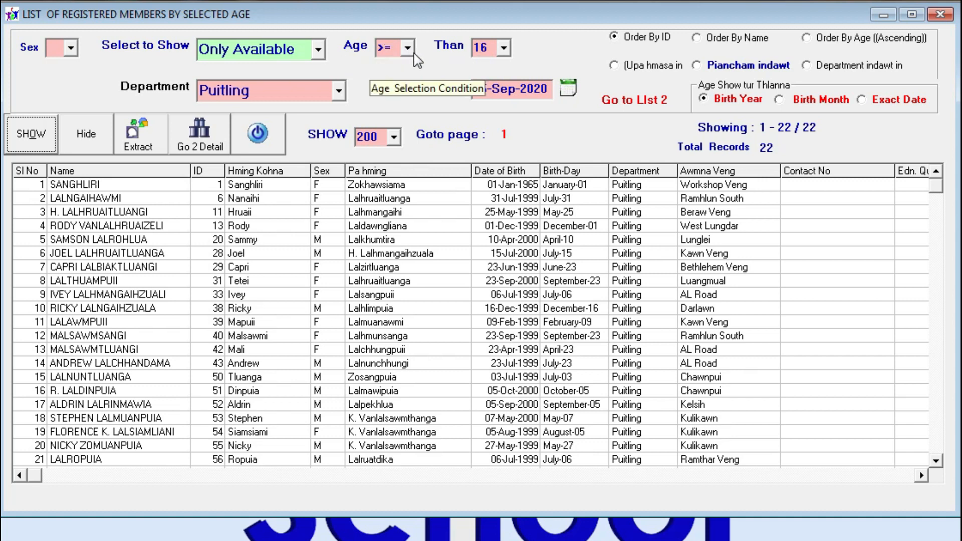
# List available Puitling members aged 10 or younger
pyautogui.click(408, 47)
pyautogui.click(396, 126)
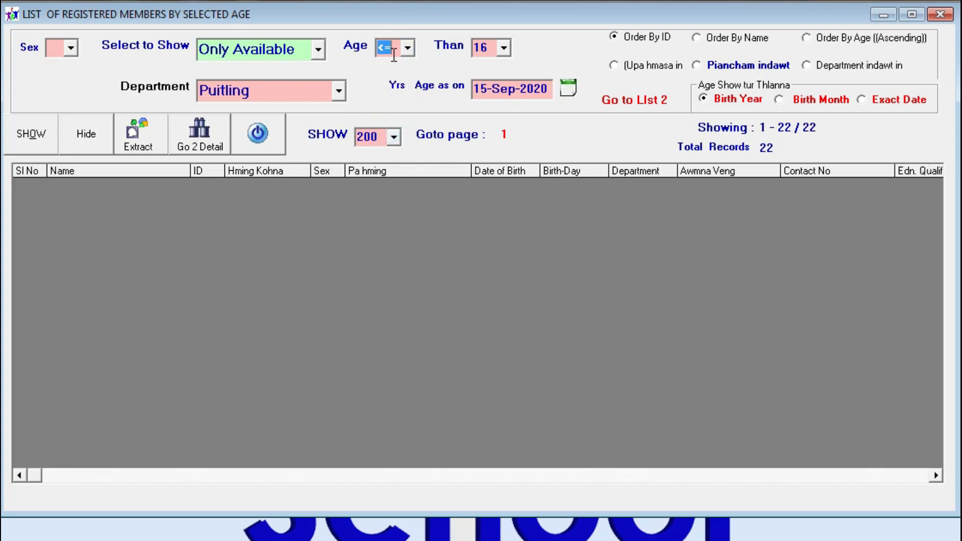
pyautogui.click(30, 142)
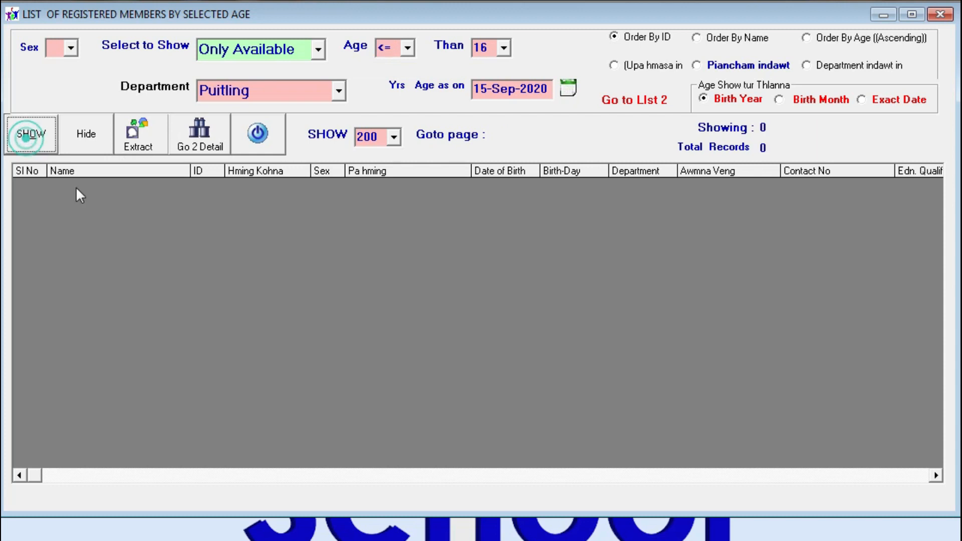
pyautogui.click(505, 49)
pyautogui.scroll(3, 488, 75)
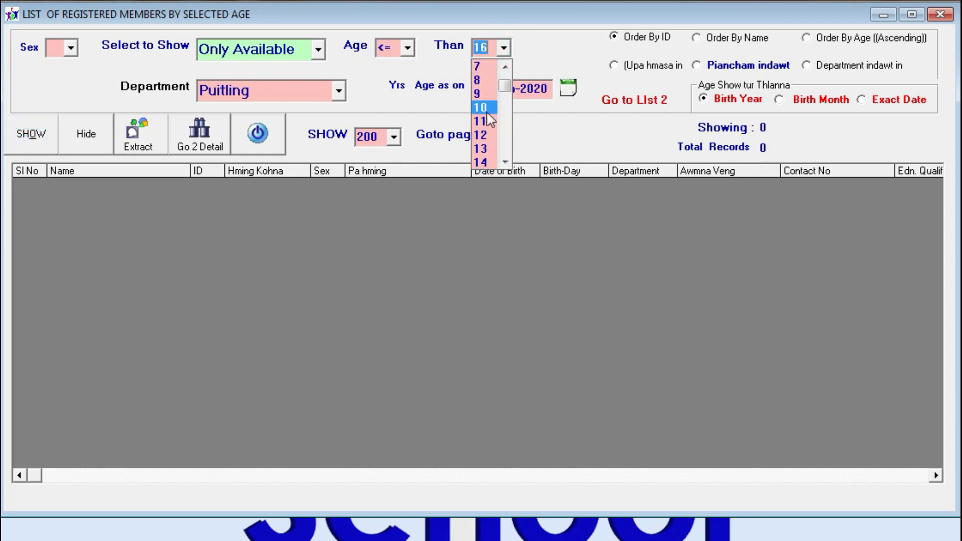
pyautogui.click(481, 107)
pyautogui.click(42, 141)
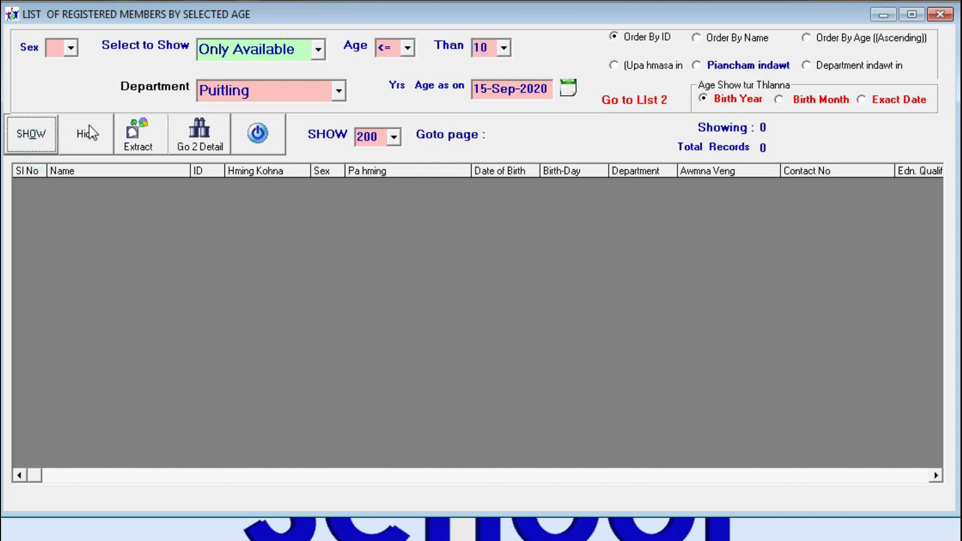
# Clear the department filter and list members of all departments aged <= 20
pyautogui.click(339, 91)
pyautogui.click(288, 233)
pyautogui.click(31, 134)
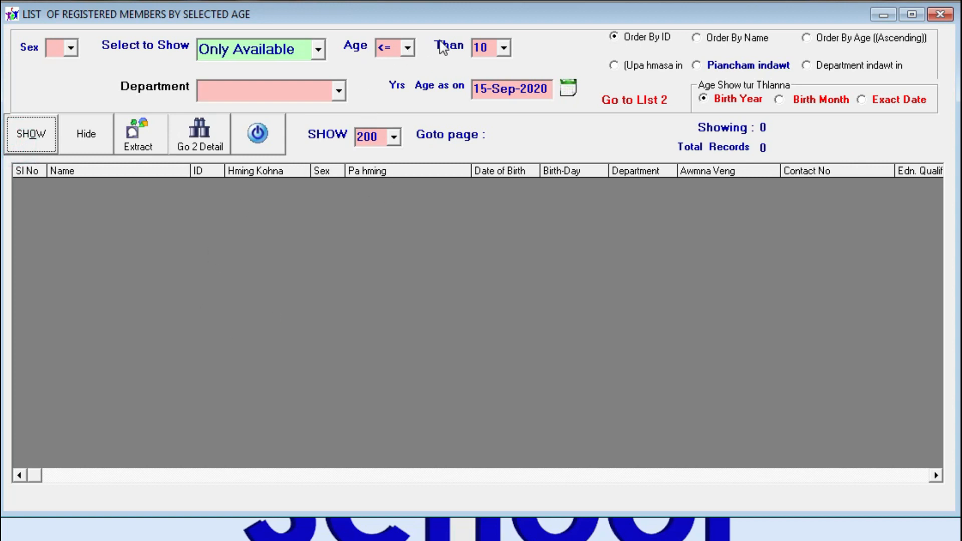
pyautogui.click(408, 48)
pyautogui.click(406, 48)
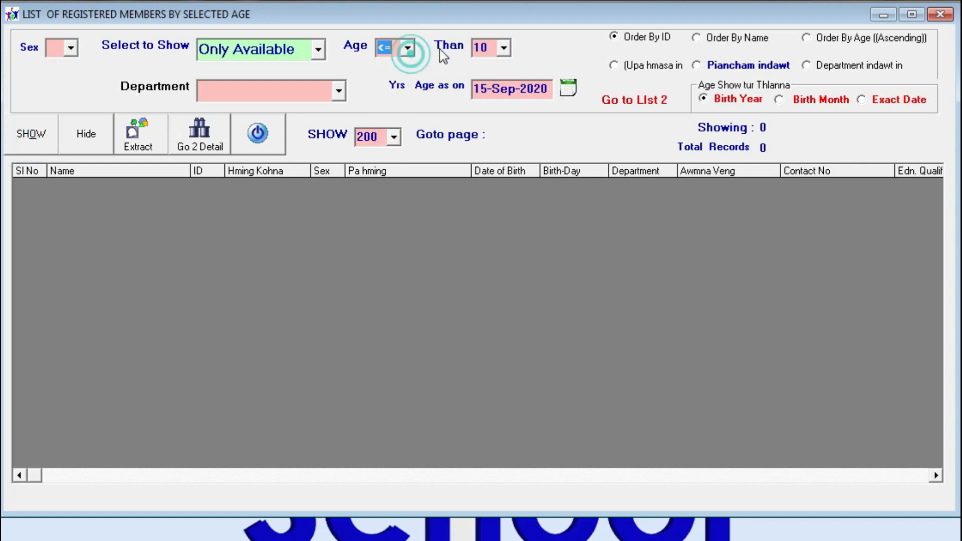
pyautogui.click(504, 48)
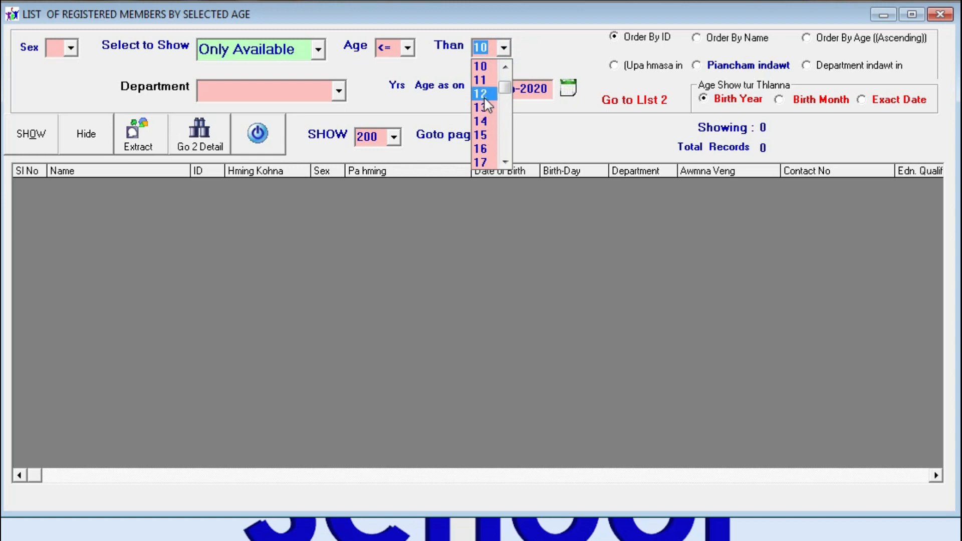
pyautogui.scroll(-1, 485, 105)
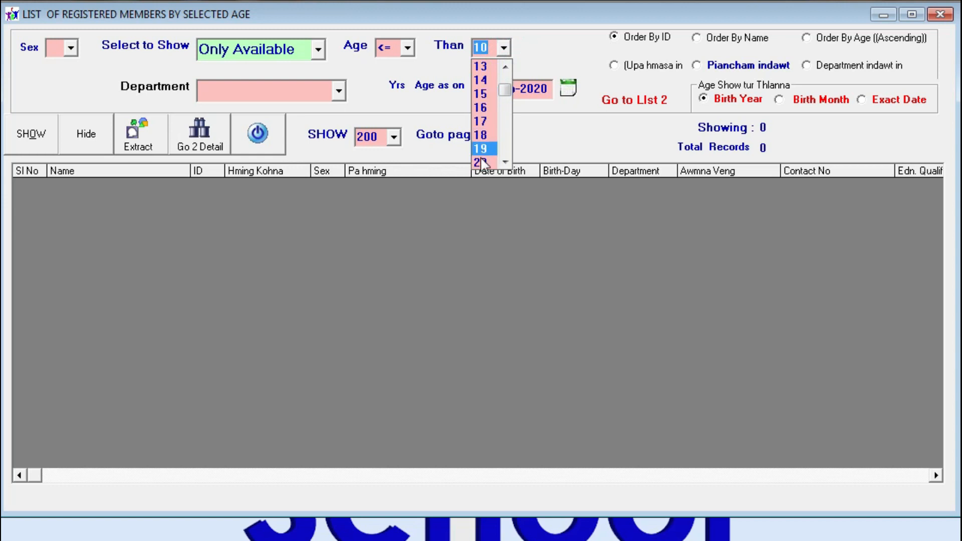
pyautogui.click(480, 162)
pyautogui.click(34, 145)
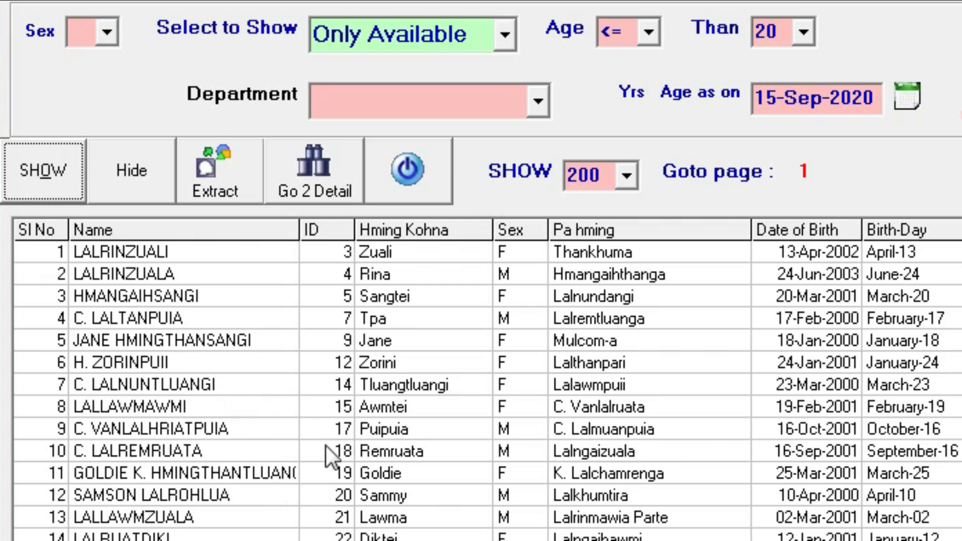
# Select the listed member rows, then close the age-based member list
pyautogui.click(332, 386)
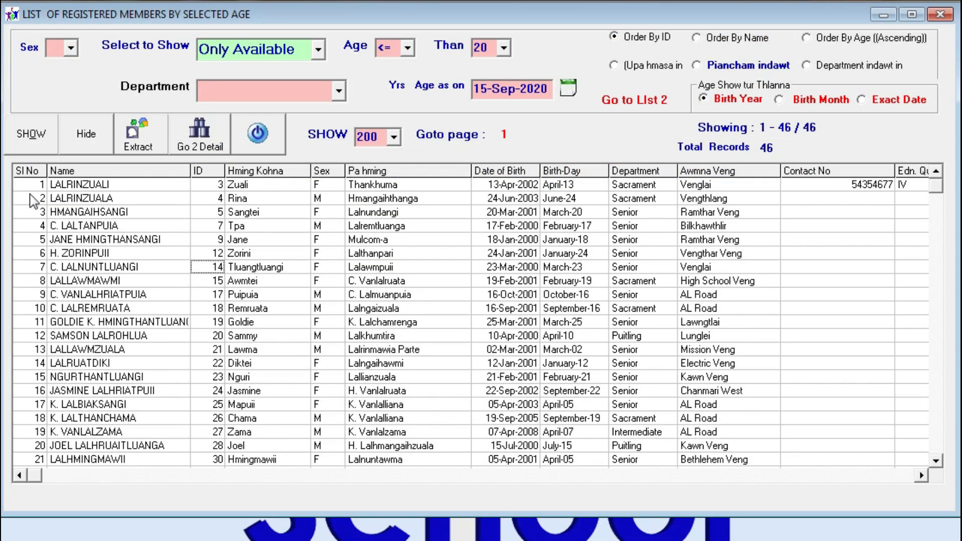
pyautogui.moveTo(30, 187); pyautogui.dragTo(516, 469)
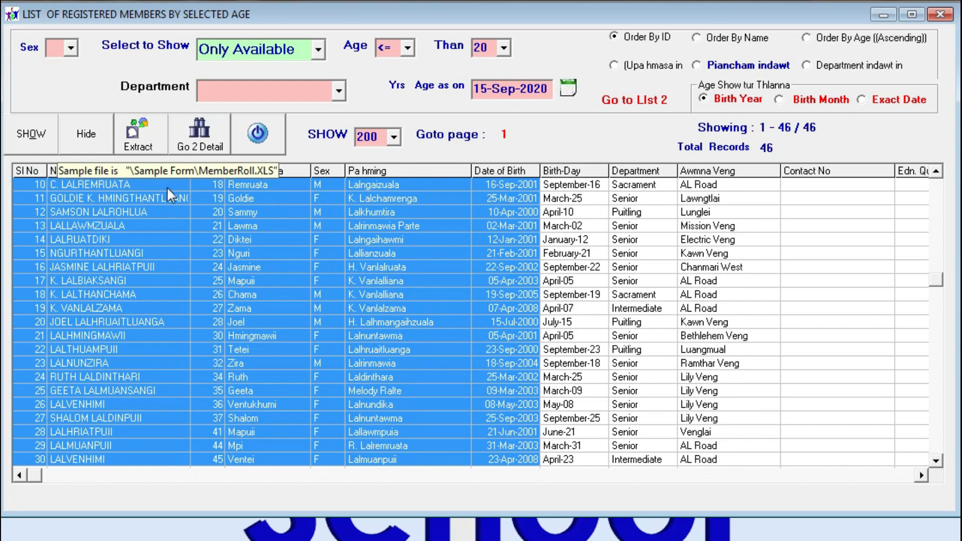
pyautogui.click(269, 141)
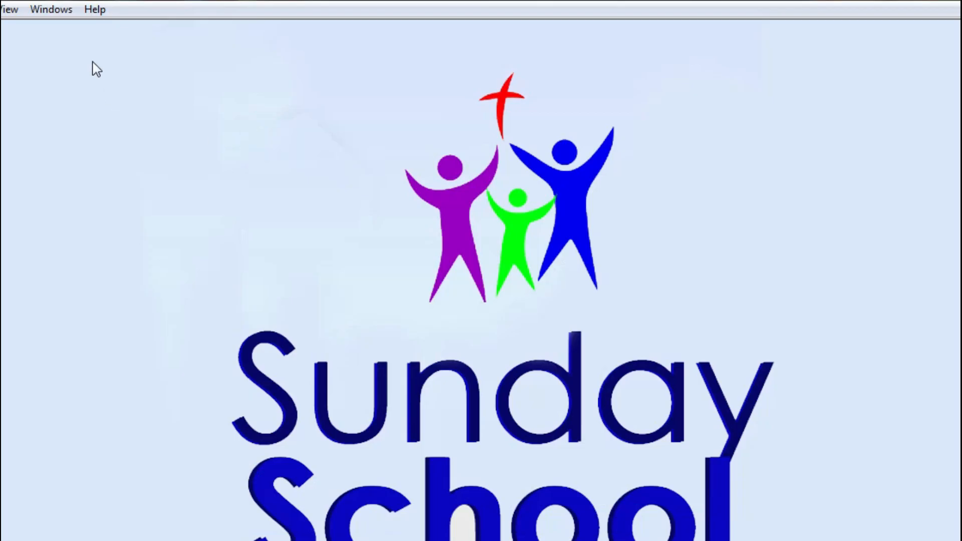
# Open the List of Sunday School Record window with Attandance Record as the type
pyautogui.click(8, 9)
pyautogui.moveTo(18, 33)
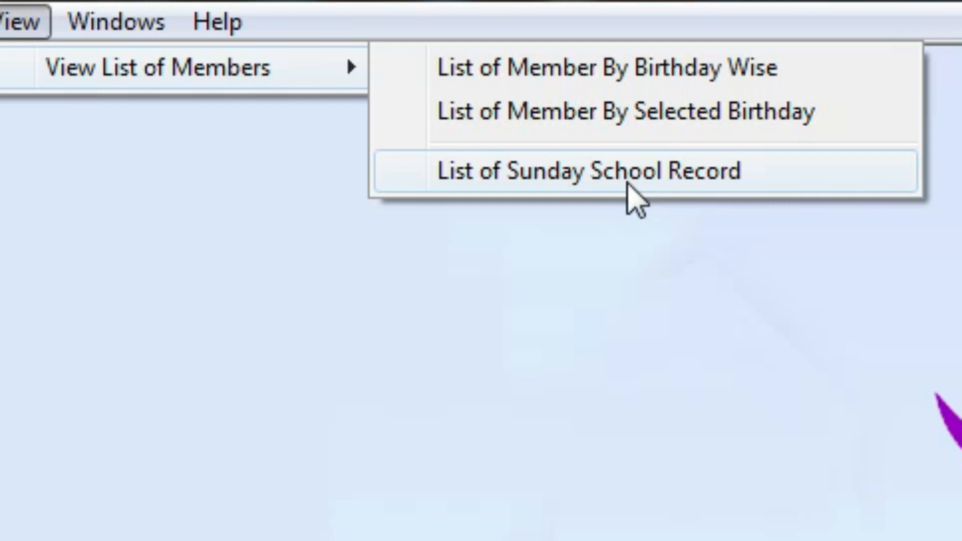
pyautogui.click(634, 194)
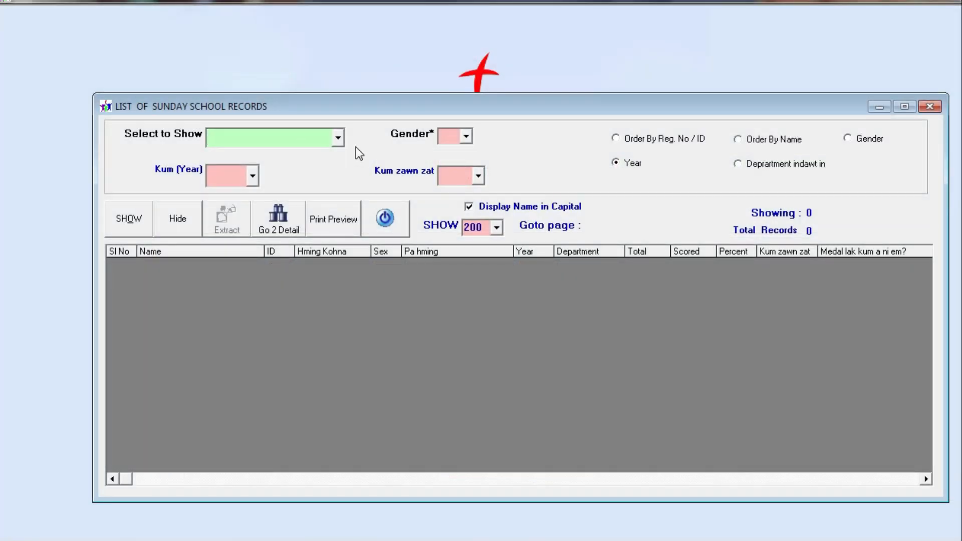
pyautogui.click(338, 137)
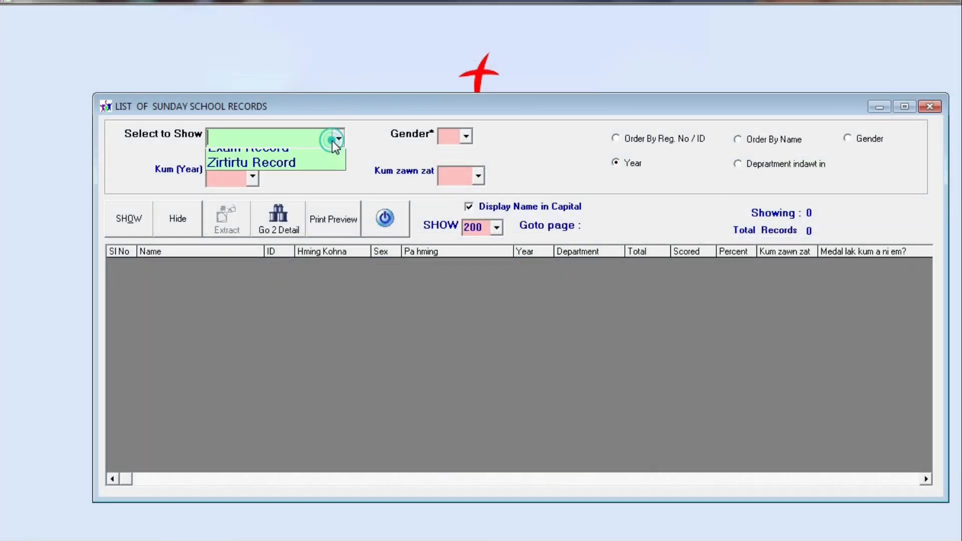
pyautogui.click(312, 154)
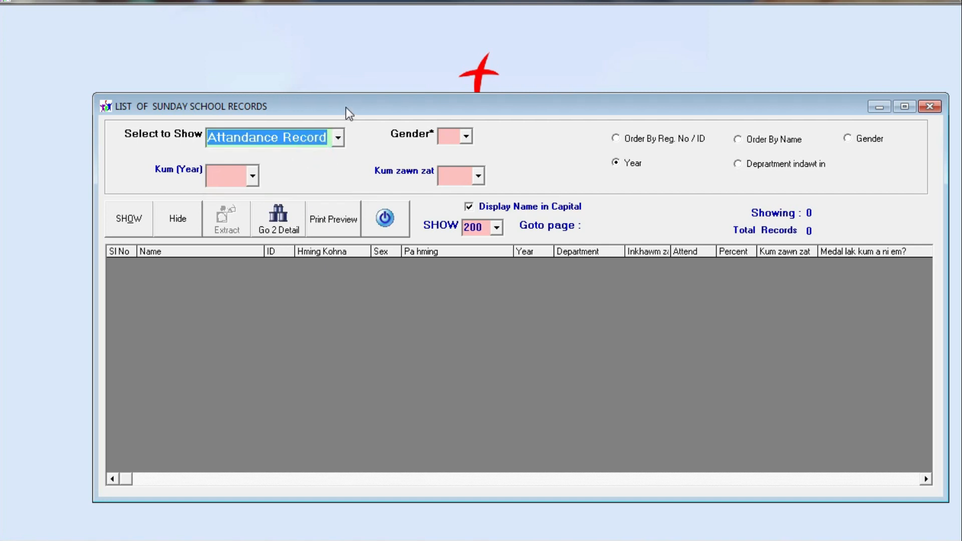
pyautogui.moveTo(347, 107); pyautogui.dragTo(266, 33)
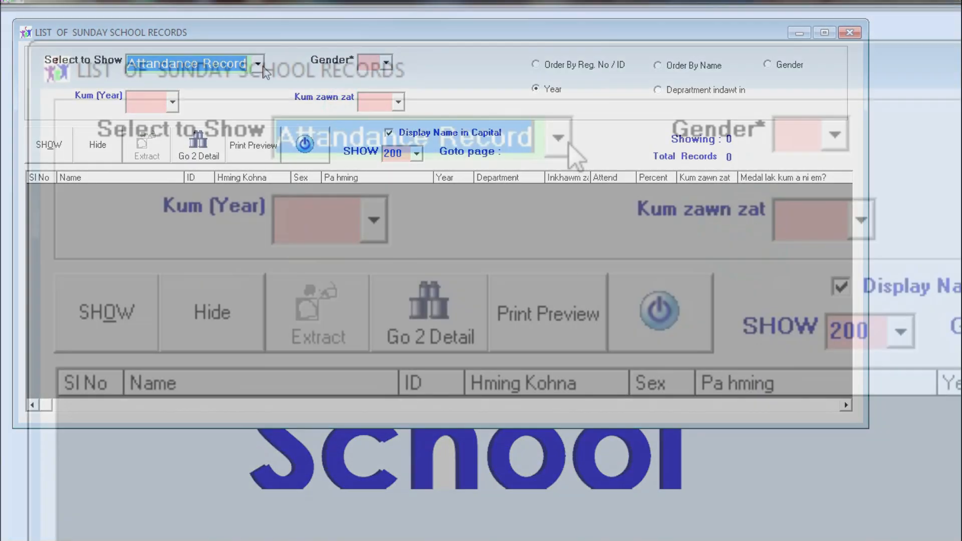
# Choose Kum (Year) 2020 and show the 25 attendance records for 2020
pyautogui.click(258, 64)
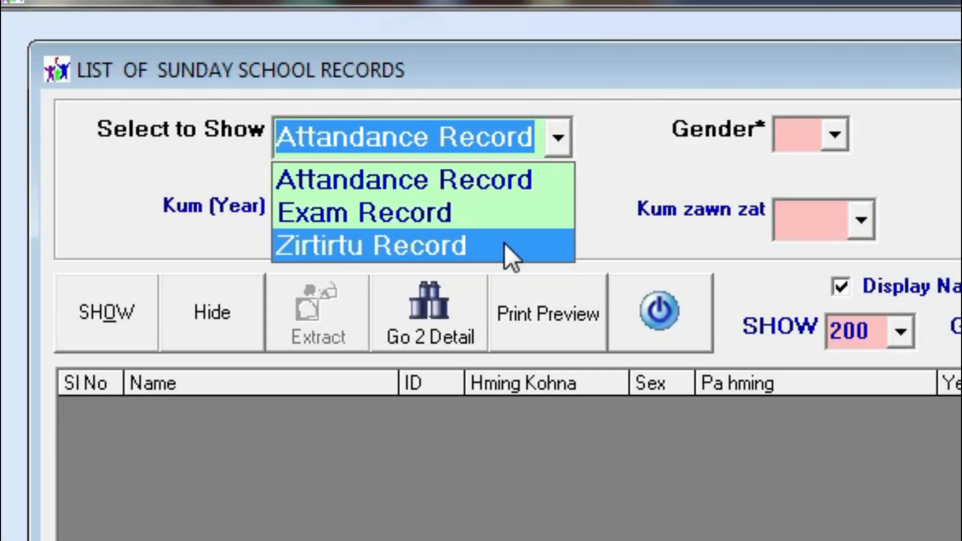
pyautogui.click(512, 182)
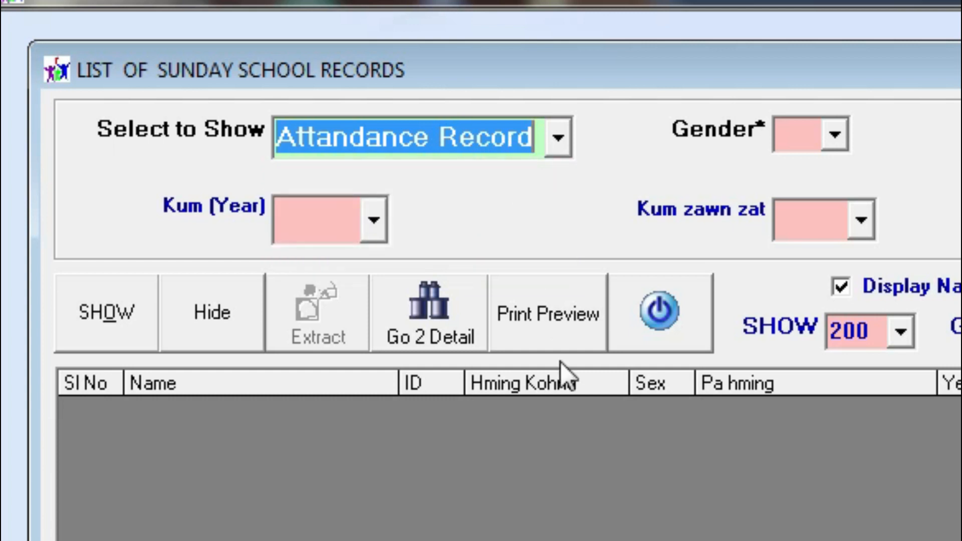
pyautogui.click(380, 228)
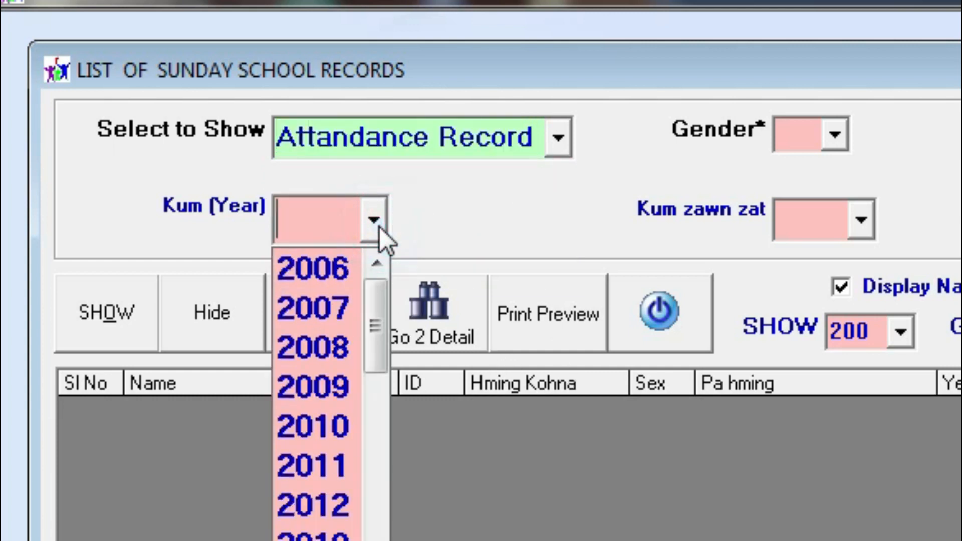
pyautogui.click(373, 299)
pyautogui.moveTo(381, 304); pyautogui.dragTo(384, 471)
pyautogui.click(339, 307)
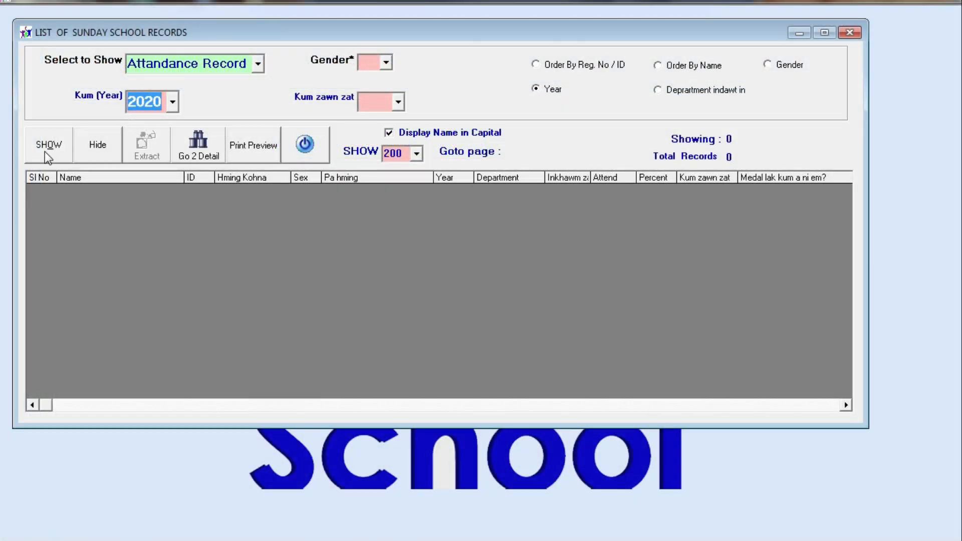
pyautogui.click(46, 151)
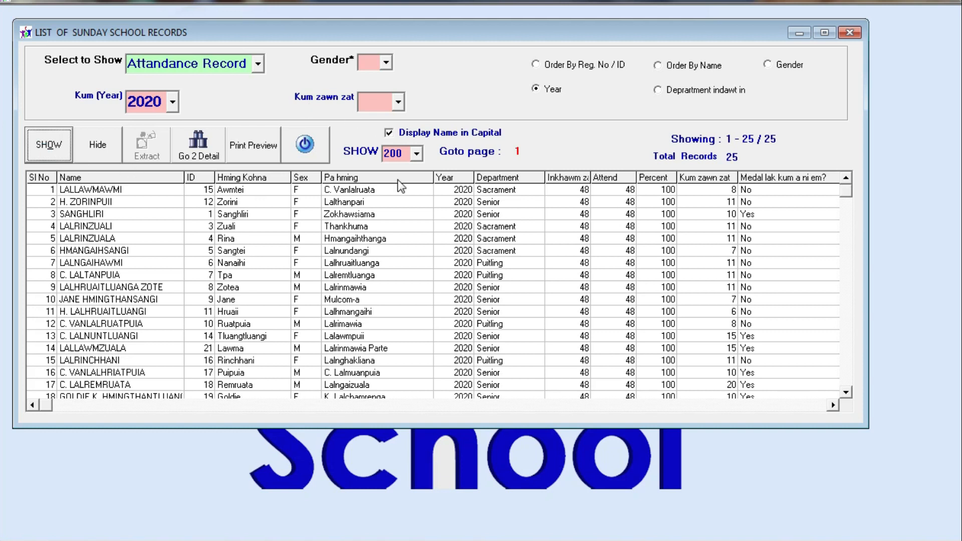
# Preview the 2020 attendance records with Kum zawn zat 10, then 5
pyautogui.click(398, 108)
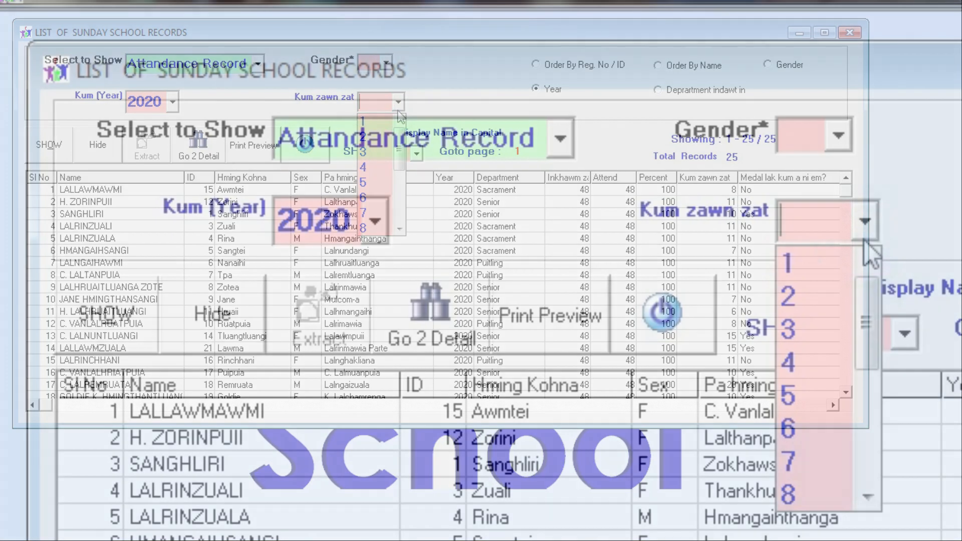
pyautogui.scroll(-1, 381, 176)
pyautogui.click(818, 462)
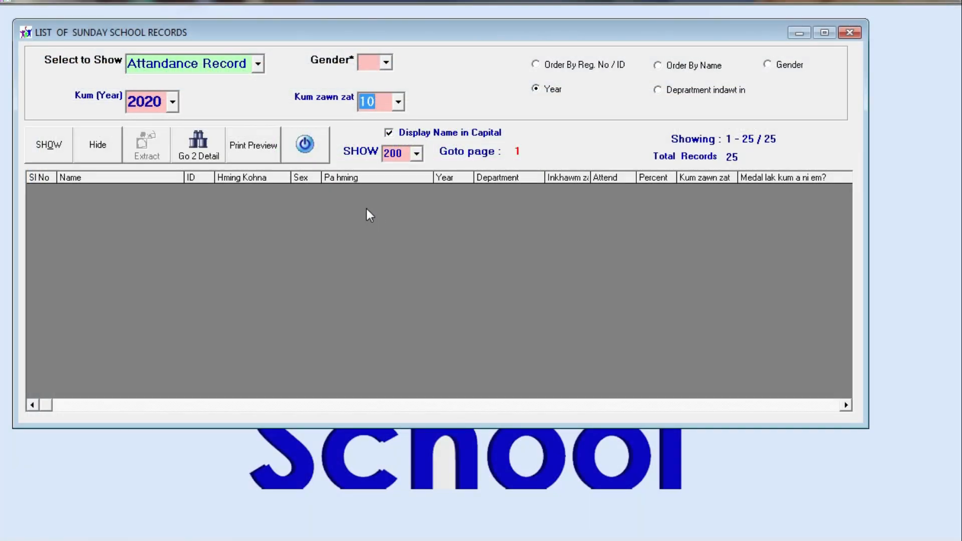
pyautogui.click(39, 150)
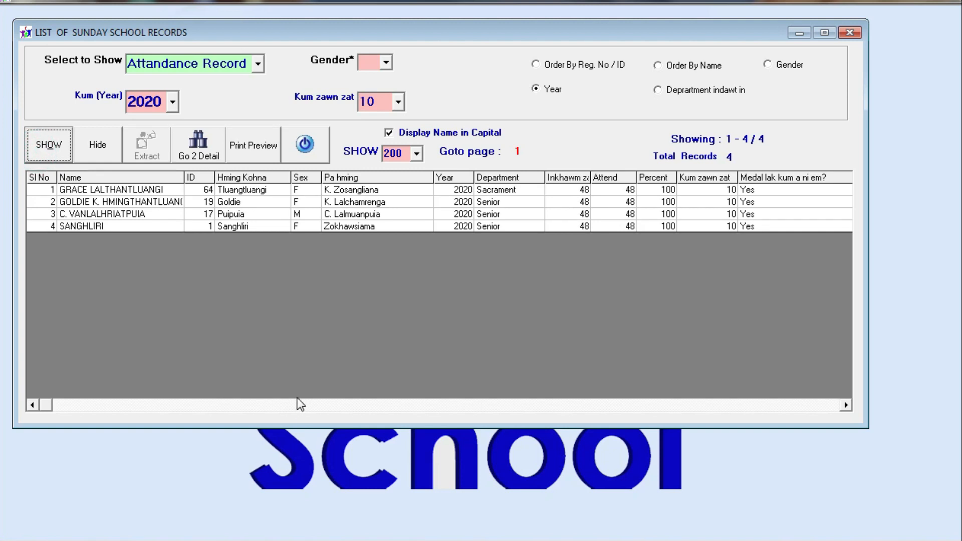
pyautogui.click(399, 102)
pyautogui.scroll(2, 381, 151)
pyautogui.click(371, 138)
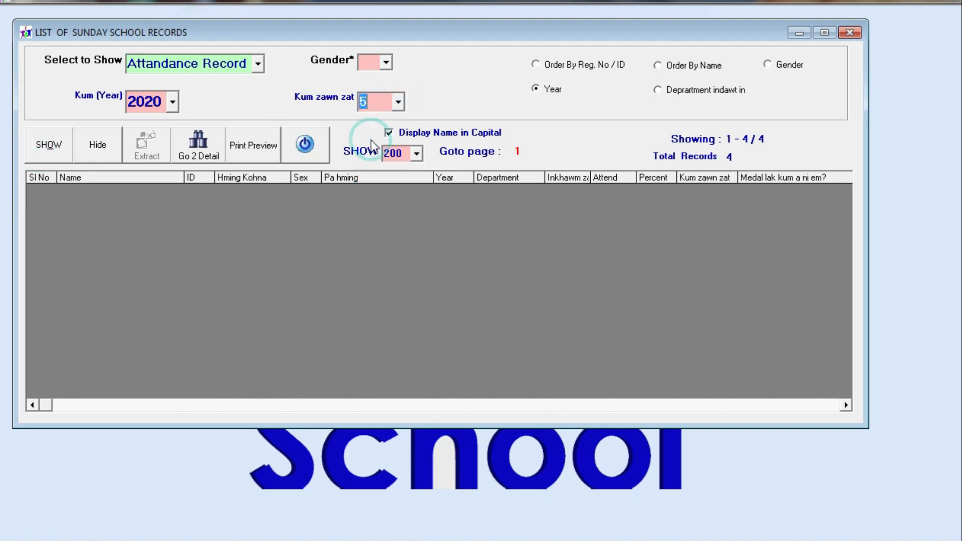
pyautogui.click(40, 145)
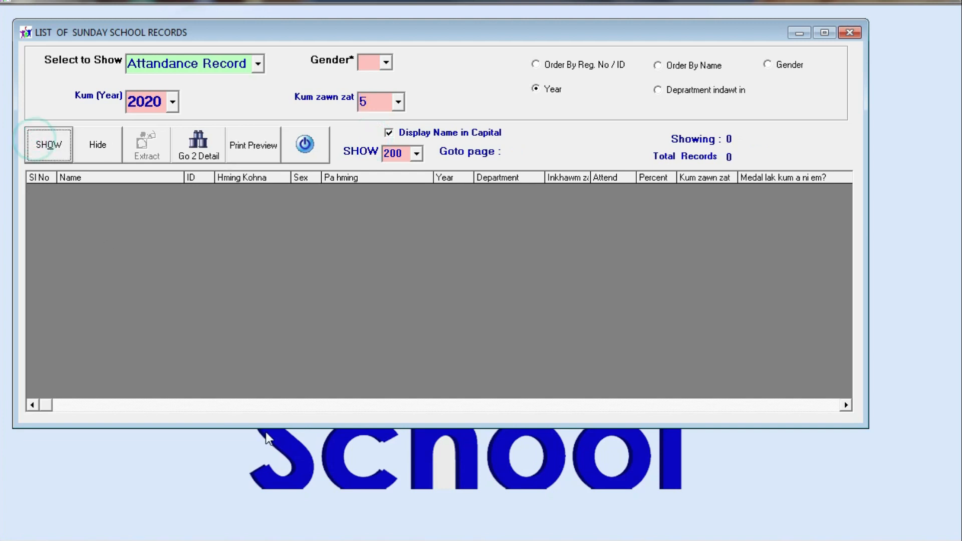
# Set Kum zawn zat to 15 and show the four matching records
pyautogui.click(397, 102)
pyautogui.scroll(-1, 387, 201)
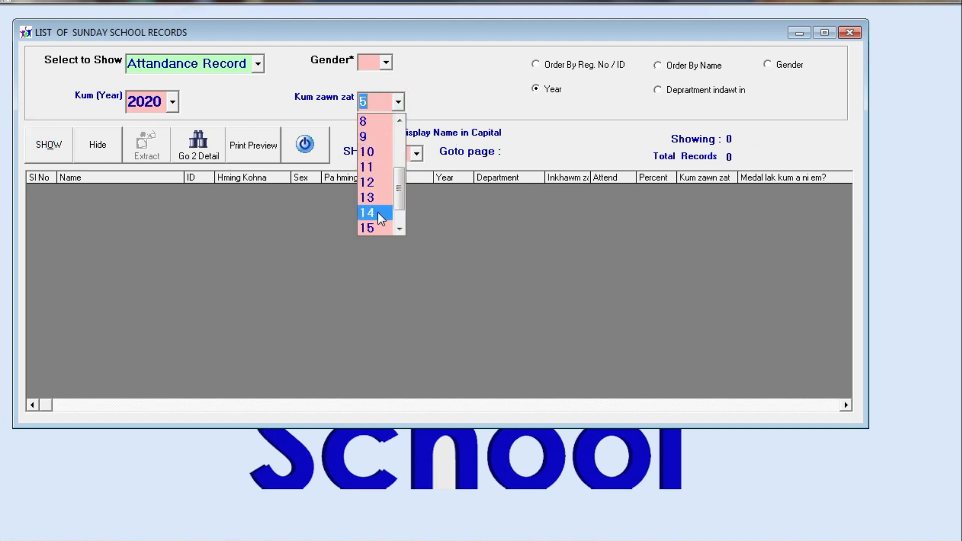
pyautogui.click(372, 230)
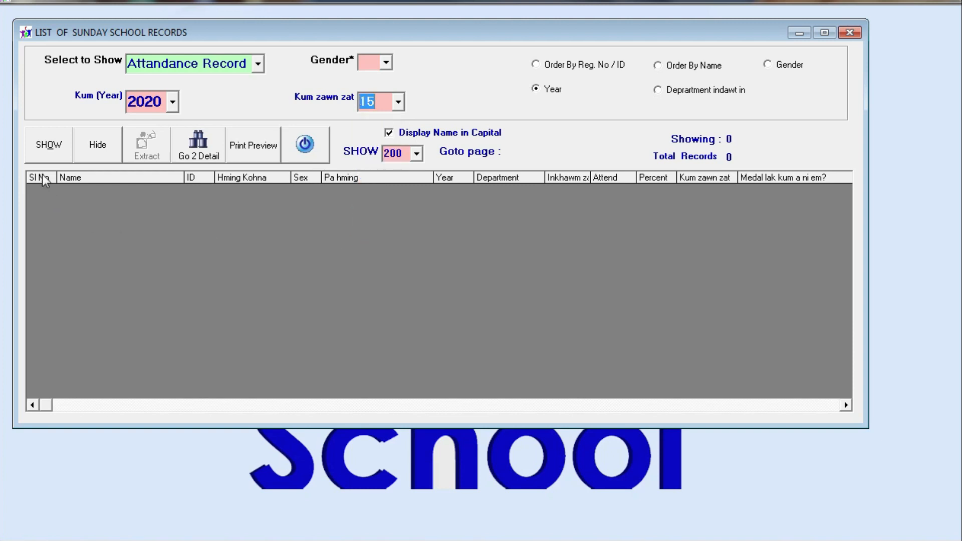
pyautogui.click(40, 150)
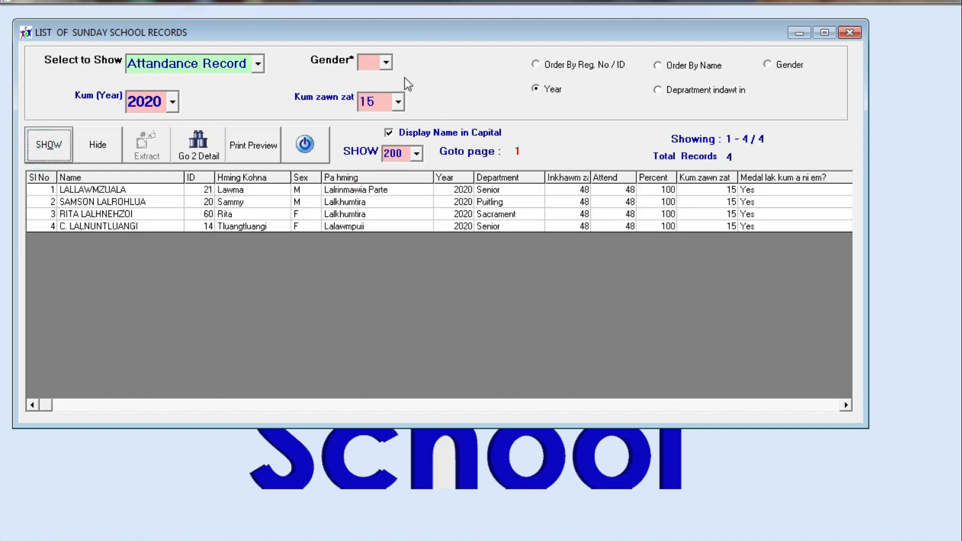
pyautogui.click(389, 60)
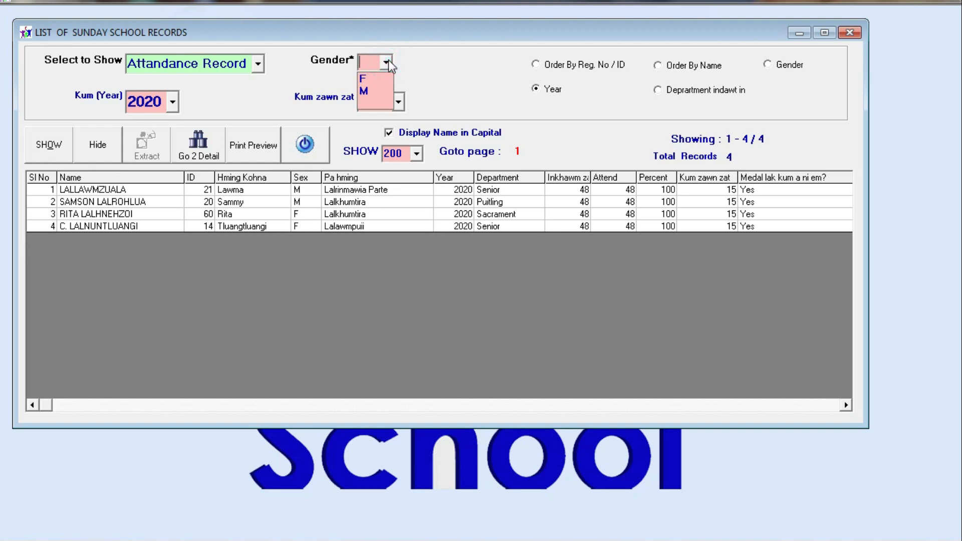
# Show the records for gender M, then F, then with no gender filter
pyautogui.click(368, 91)
pyautogui.click(48, 151)
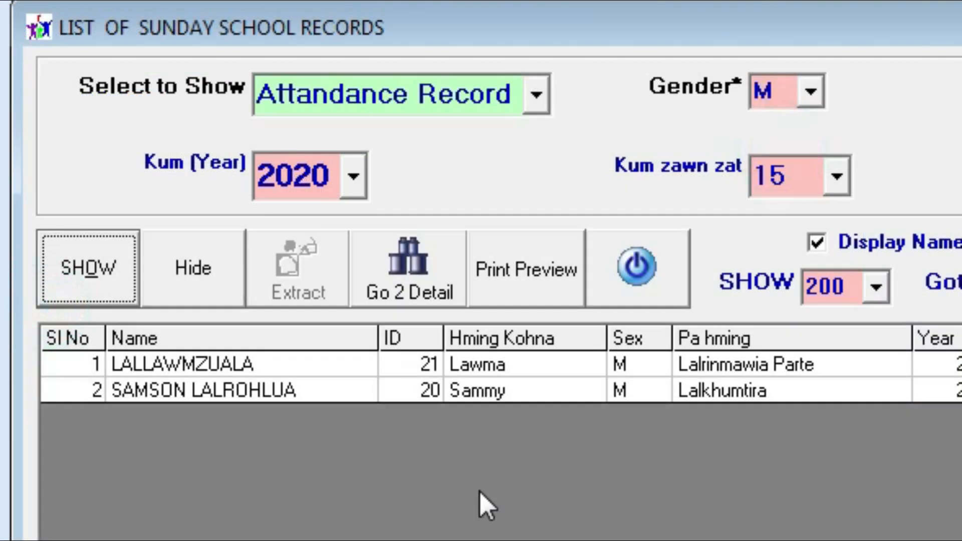
pyautogui.click(811, 91)
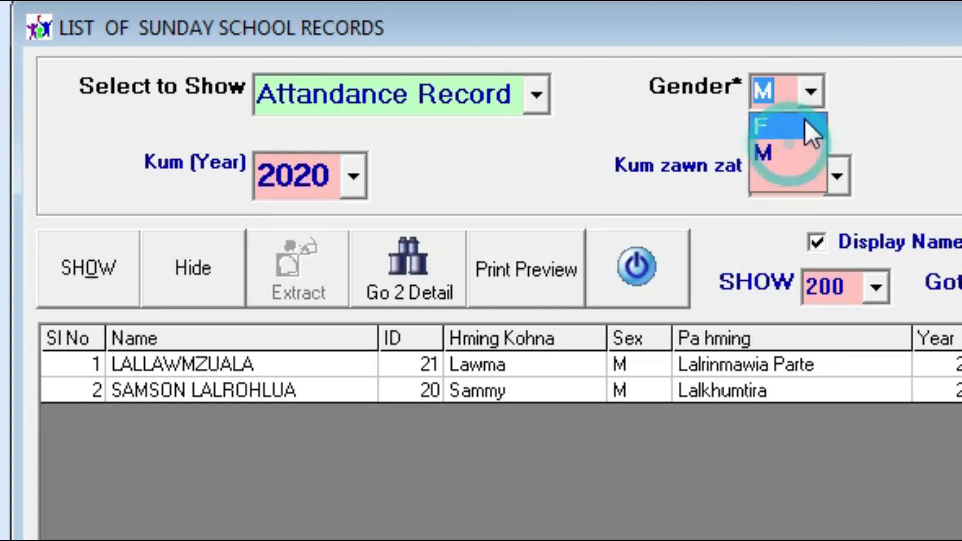
pyautogui.click(804, 120)
pyautogui.click(94, 268)
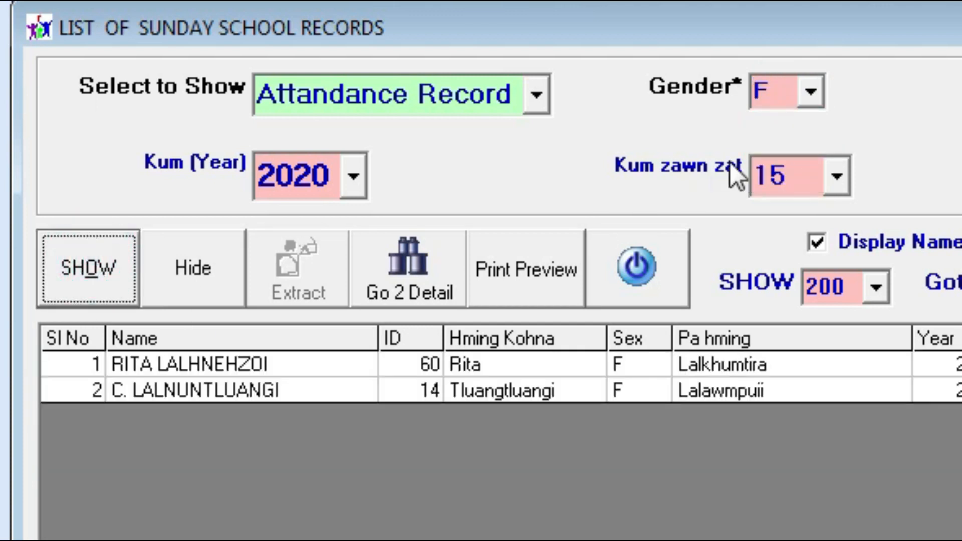
pyautogui.click(822, 94)
pyautogui.click(807, 157)
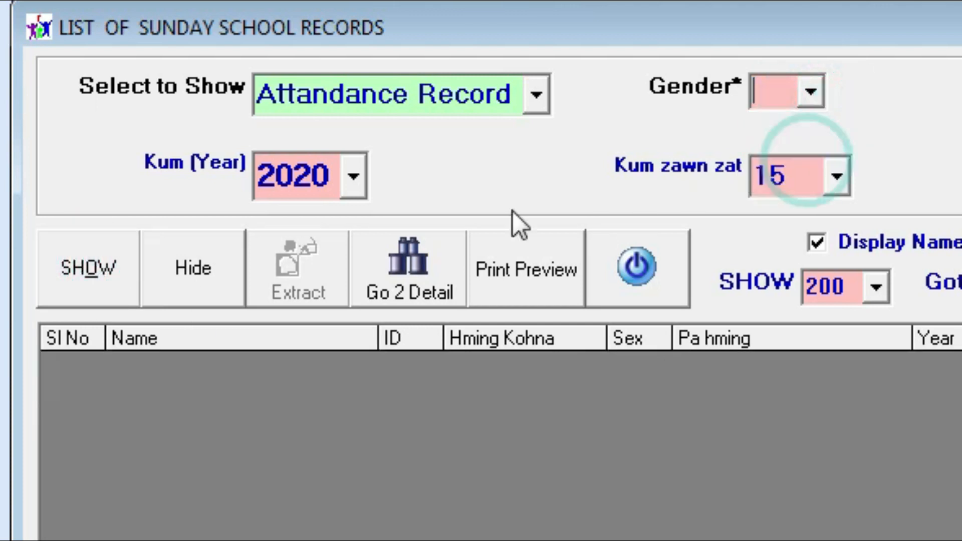
pyautogui.click(60, 294)
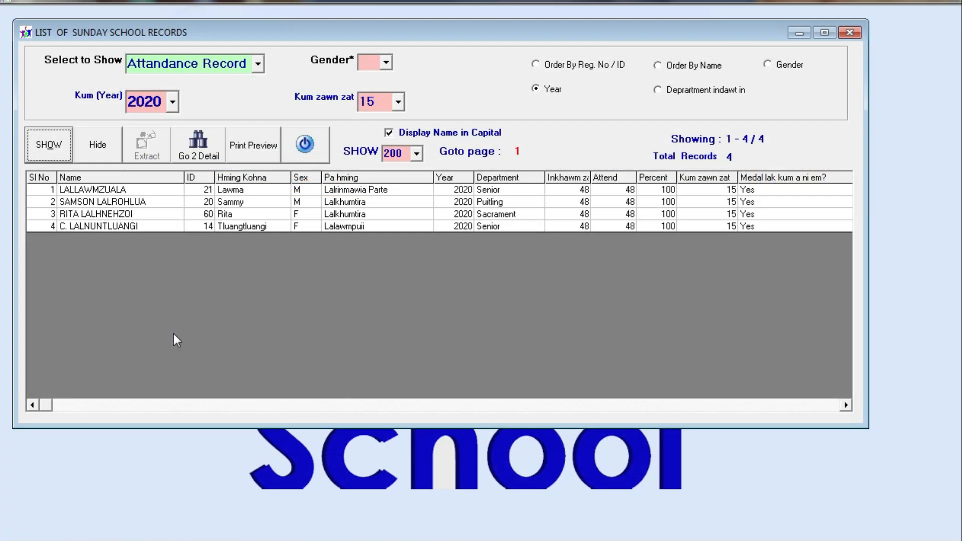
# Order the four records by Year and refresh the list
pyautogui.rightClick(100, 316)
pyautogui.click(681, 68)
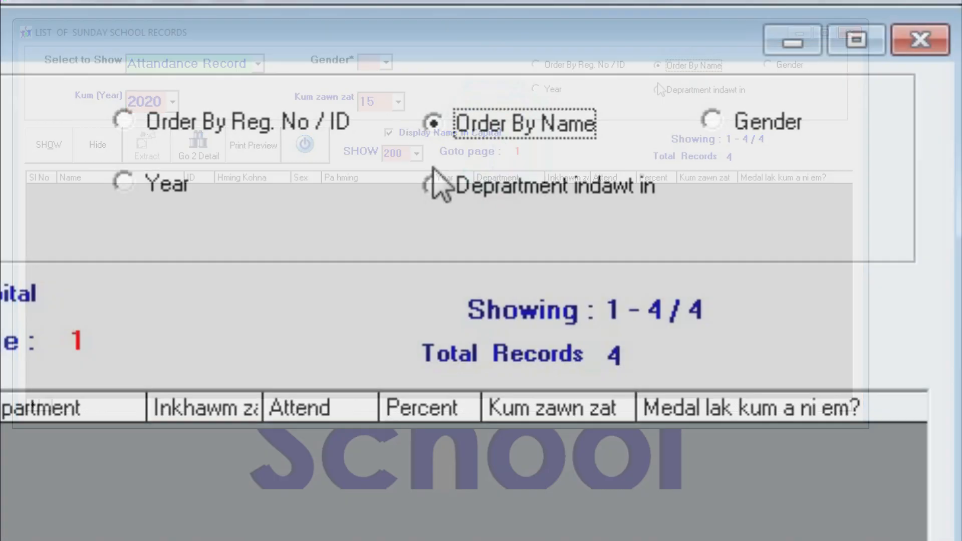
pyautogui.click(168, 188)
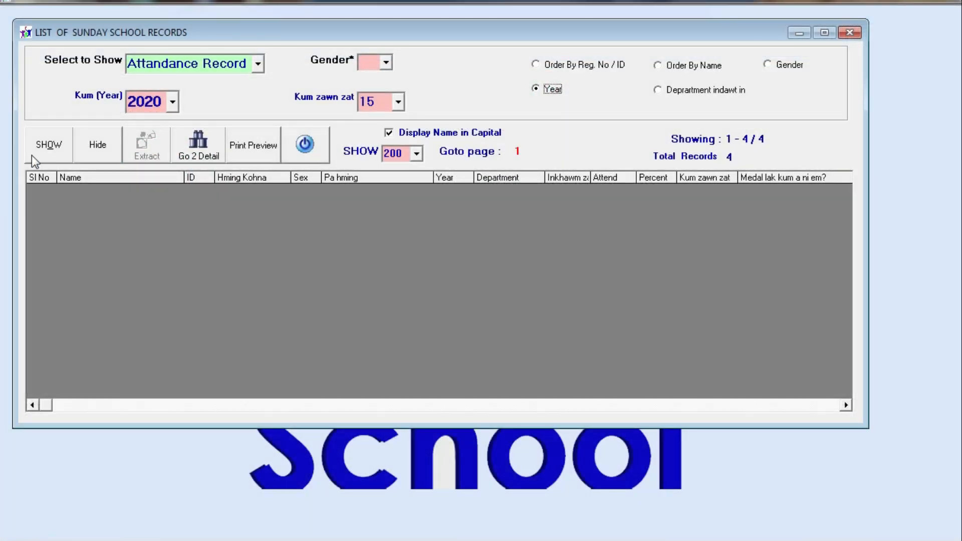
pyautogui.click(33, 156)
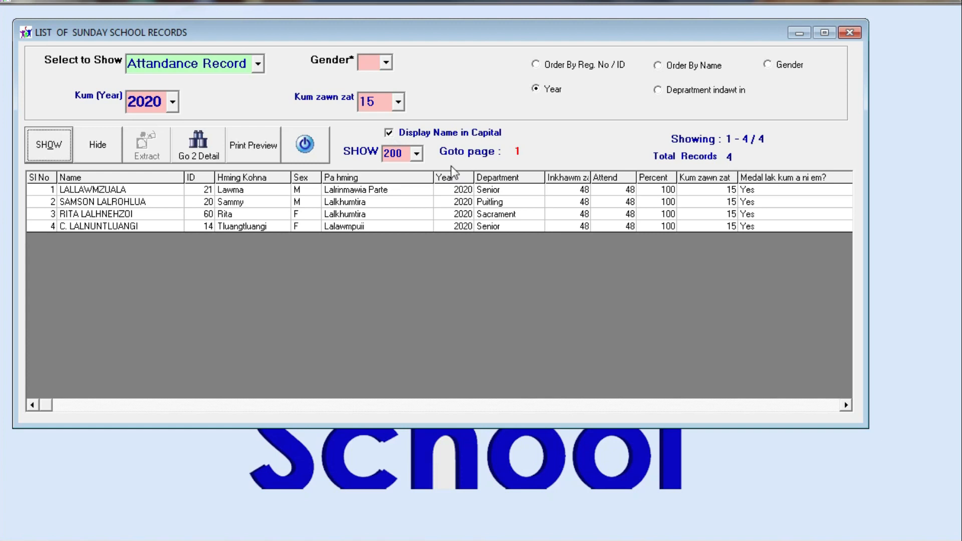
# Clear the Kum (Year) filter to list all years, then try Kum zawn zat 10 (27 records)
pyautogui.click(172, 102)
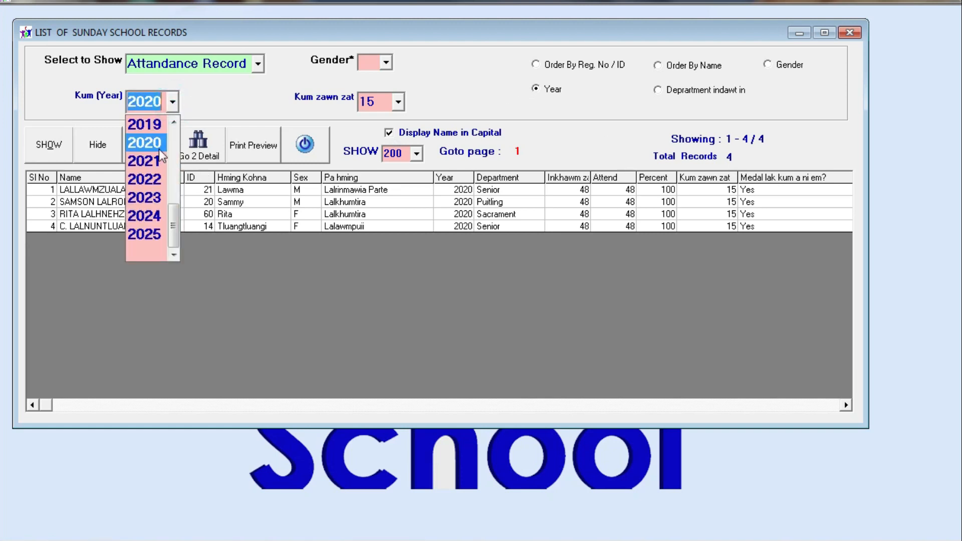
pyautogui.click(148, 245)
pyautogui.click(49, 145)
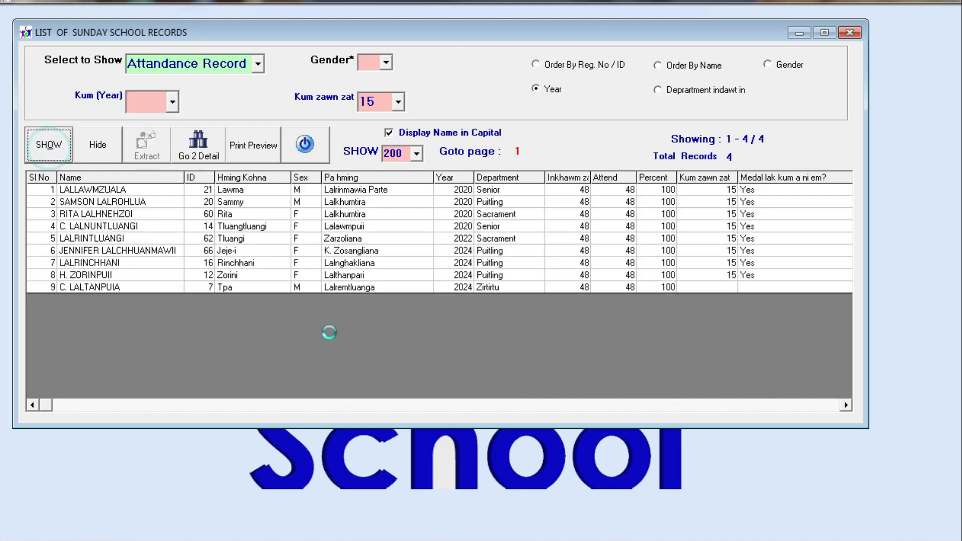
pyautogui.moveTo(458, 215); pyautogui.dragTo(450, 422)
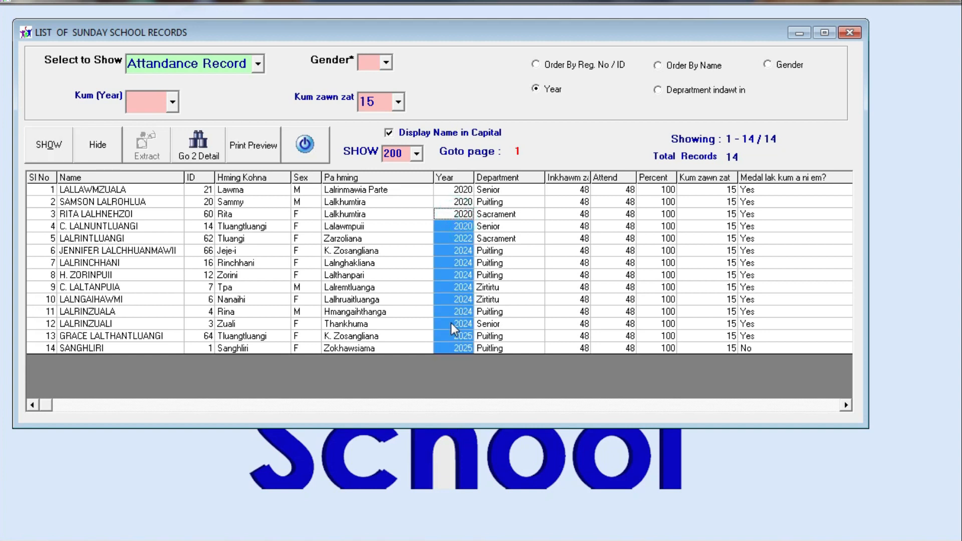
pyautogui.click(400, 105)
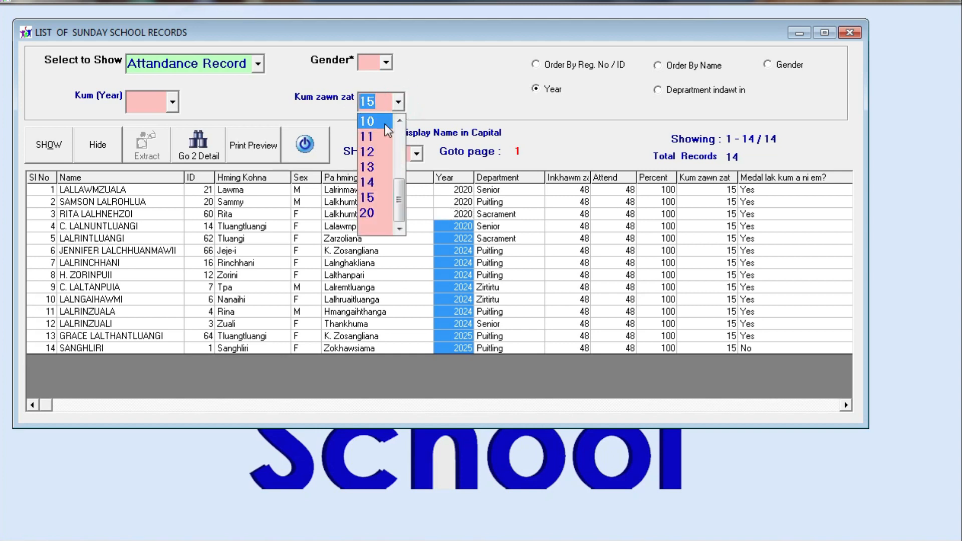
pyautogui.click(385, 122)
pyautogui.click(49, 153)
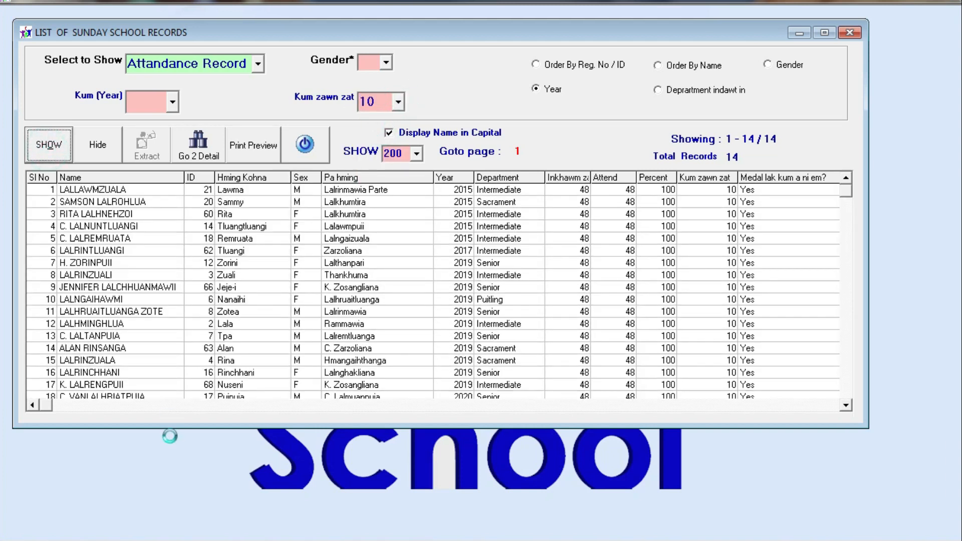
pyautogui.moveTo(459, 190); pyautogui.dragTo(397, 477)
# Return Kum zawn zat to 15, giving 14 records spanning 2020 to 2025
pyautogui.click(398, 102)
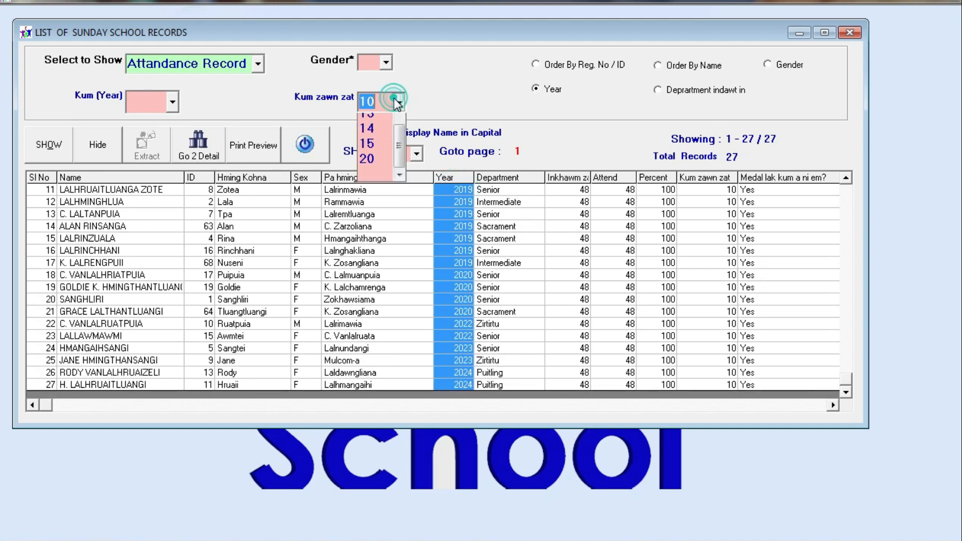
pyautogui.click(383, 198)
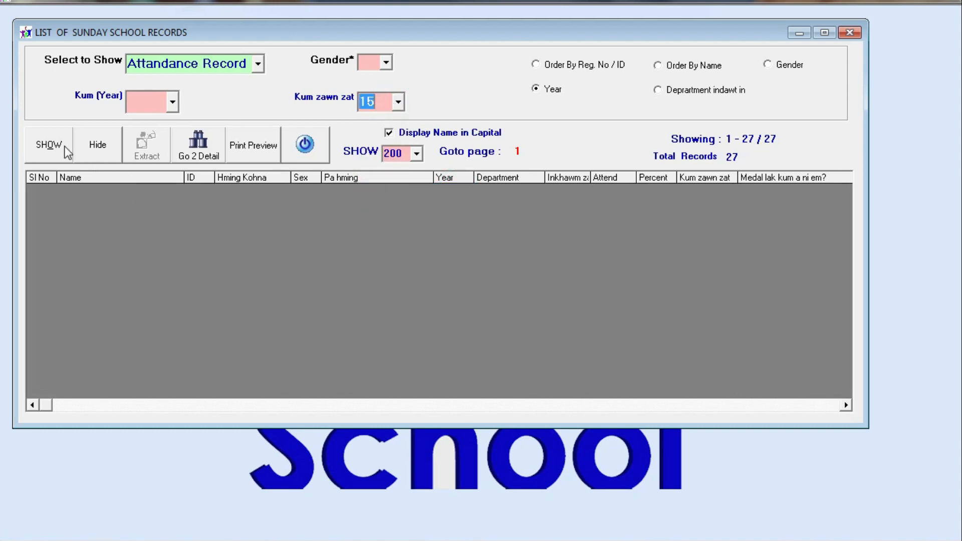
pyautogui.click(48, 145)
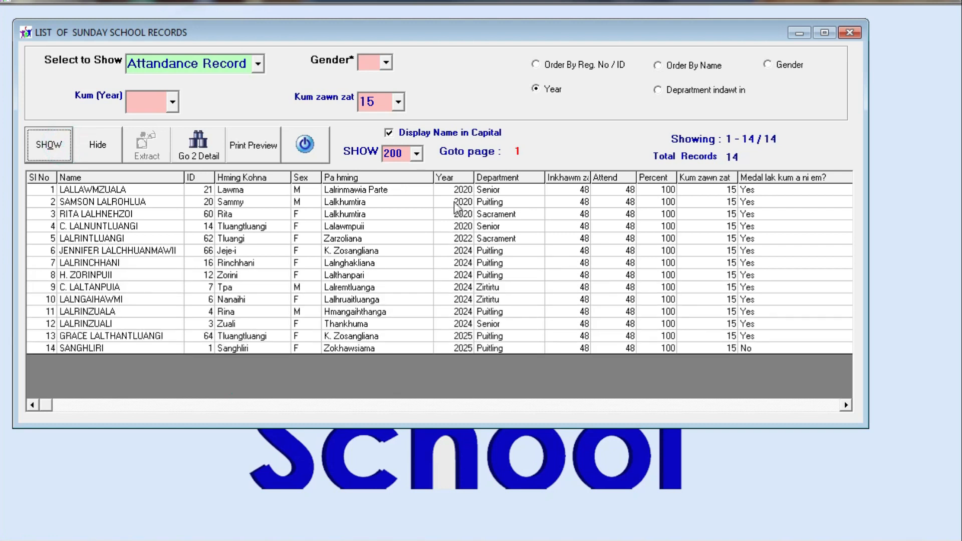
pyautogui.moveTo(456, 191); pyautogui.dragTo(462, 391)
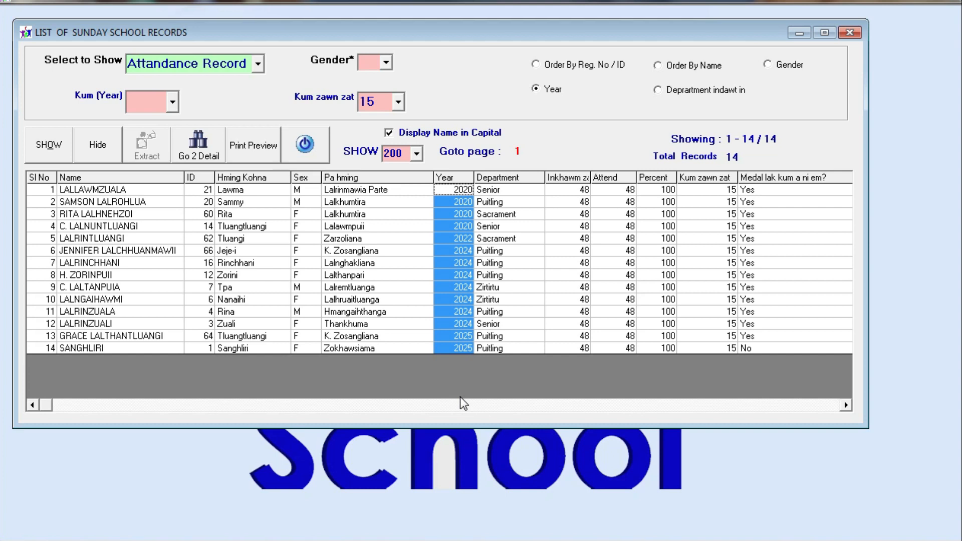
pyautogui.click(466, 193)
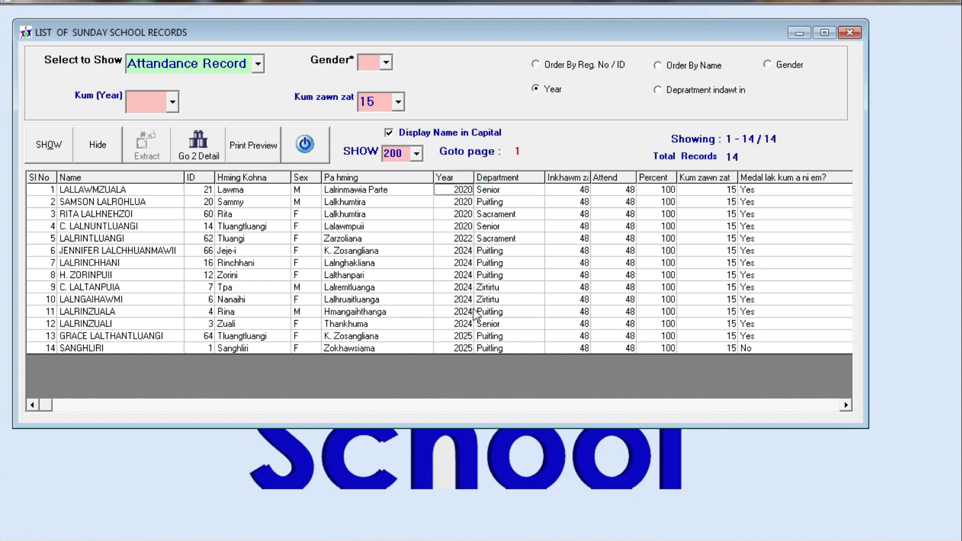
pyautogui.click(465, 275)
pyautogui.click(464, 349)
# Show all 265 Exam Records with the Kum zawn zat filter left blank
pyautogui.click(259, 64)
pyautogui.click(227, 101)
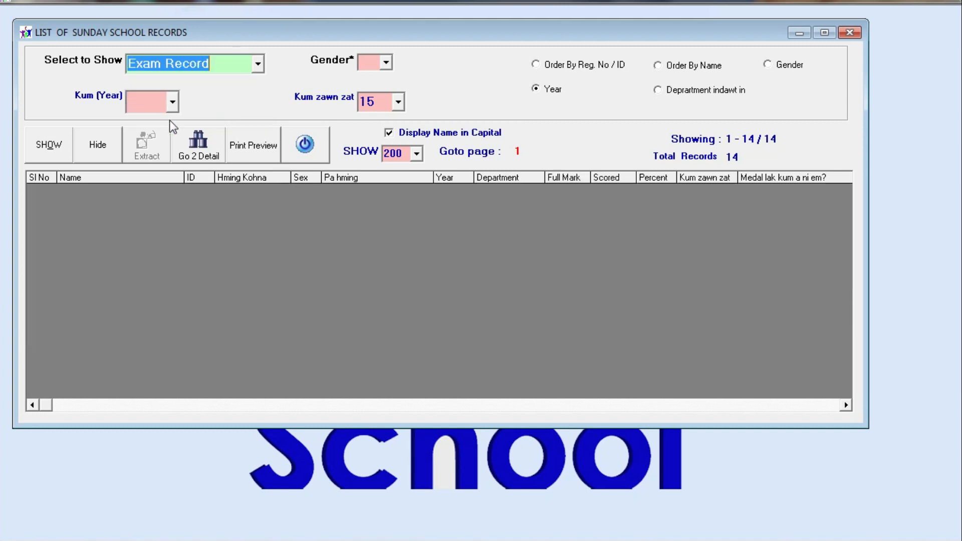
pyautogui.click(44, 145)
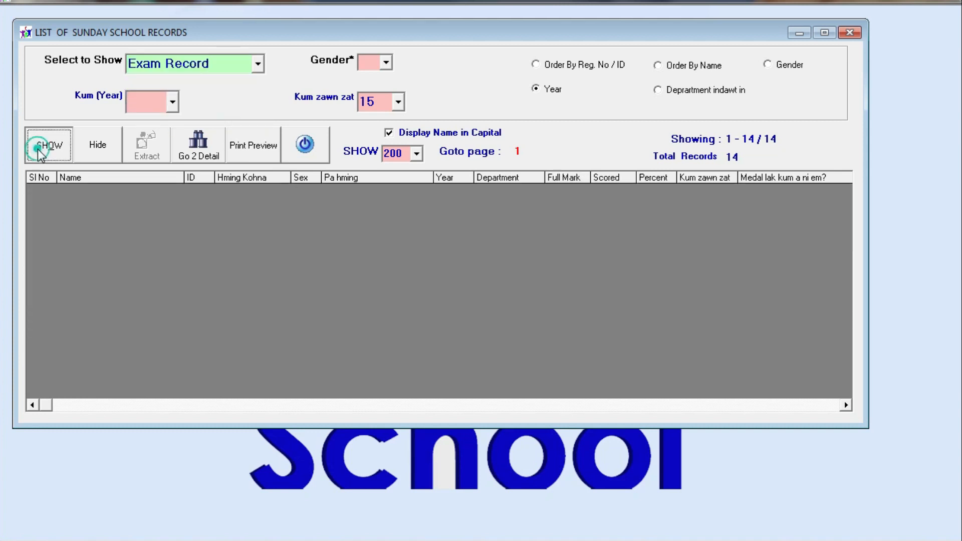
pyautogui.click(401, 101)
pyautogui.scroll(-2, 378, 200)
pyautogui.click(371, 228)
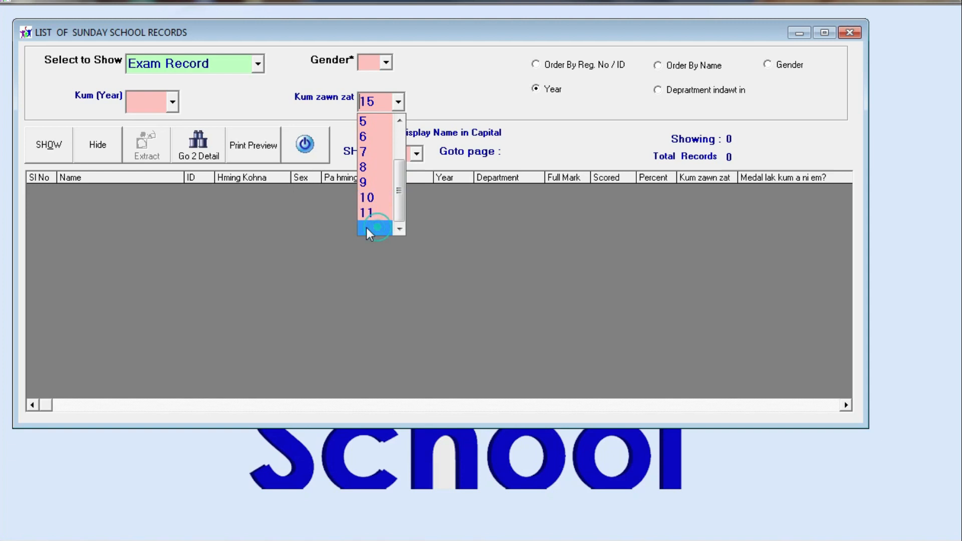
pyautogui.click(45, 146)
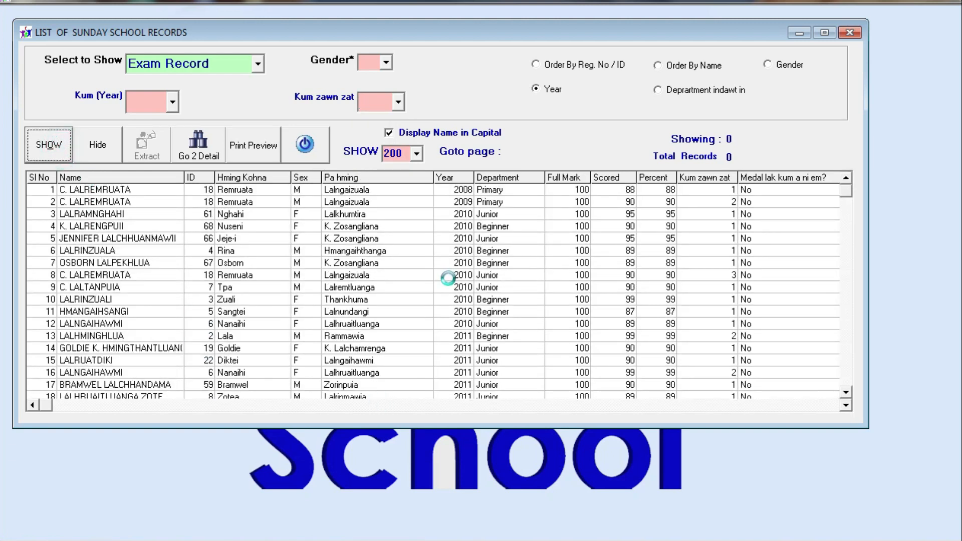
# Look over the Kum zawn zat column values, then close the records list
pyautogui.moveTo(721, 190); pyautogui.dragTo(718, 478)
pyautogui.click(266, 303)
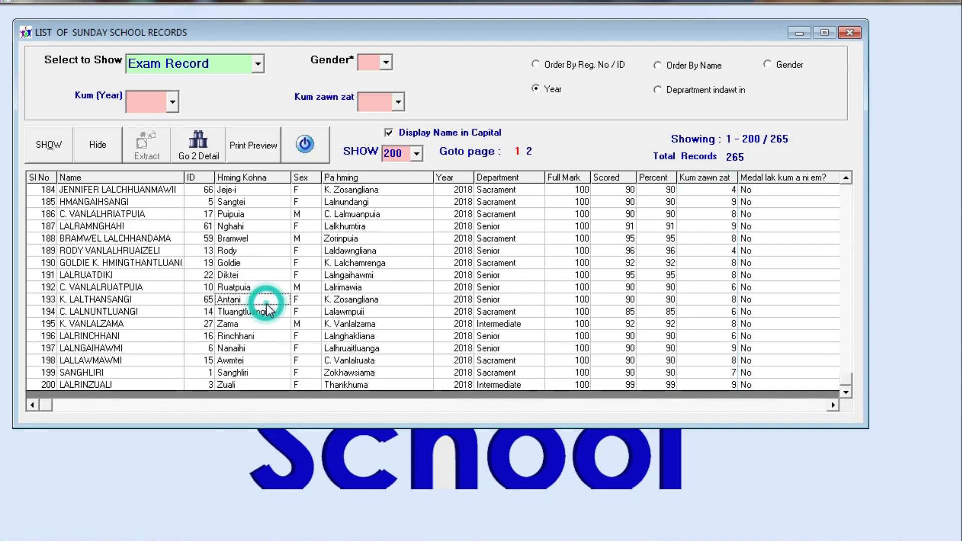
pyautogui.click(304, 144)
# Choose Help > About this to show the program's edition and copyright details
pyautogui.rightClick(242, 57)
pyautogui.moveTo(333, 65)
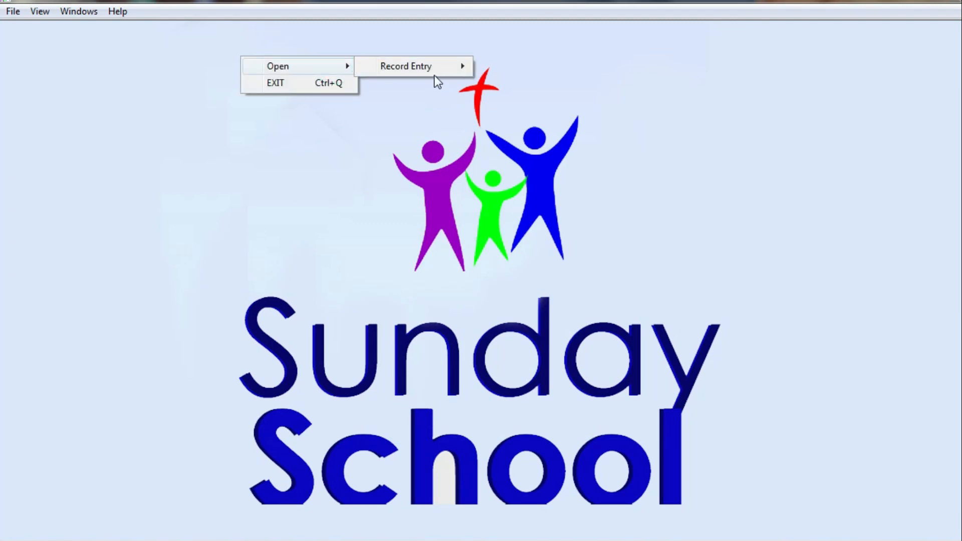
pyautogui.click(348, 164)
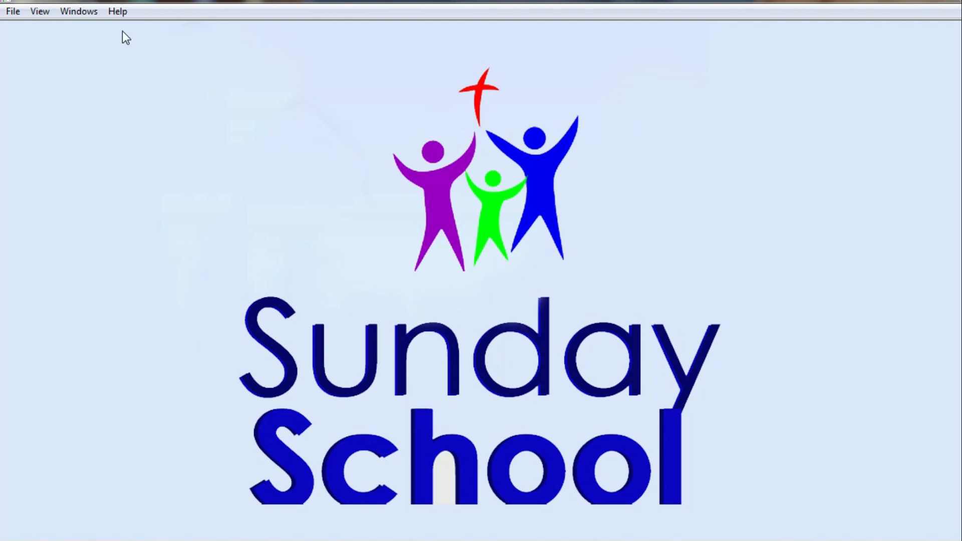
pyautogui.click(118, 11)
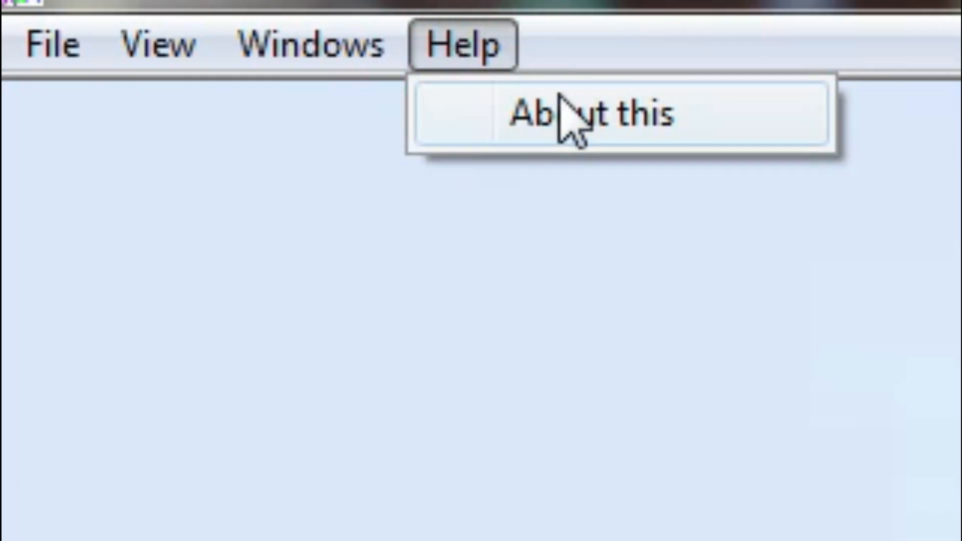
pyautogui.click(146, 30)
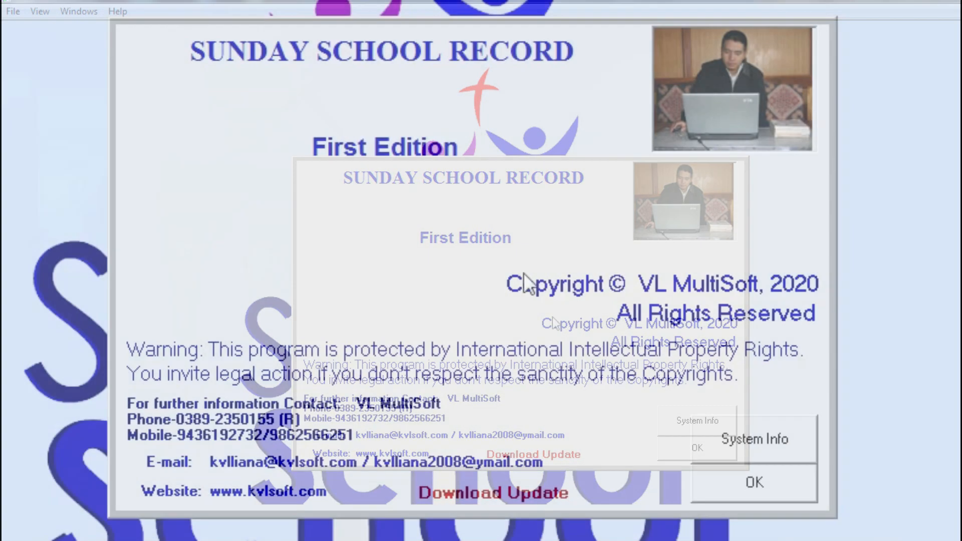